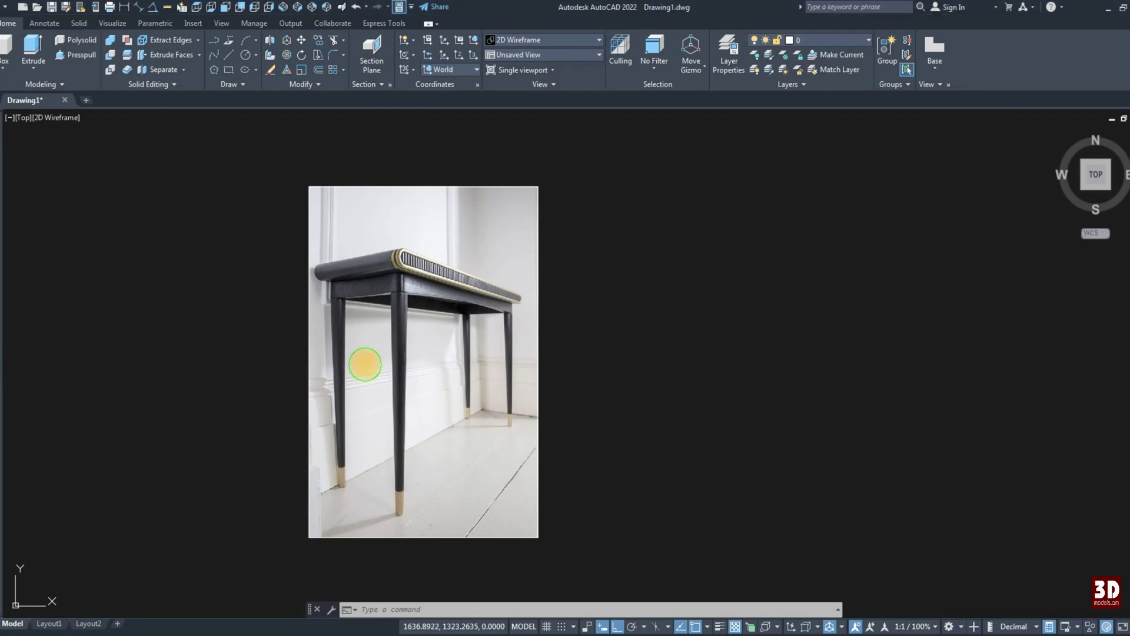
Step: Draw the 800-unit vertical leg line and the 1300-unit top line
{"action": "type", "text": "l"}
{"action": "key", "text": "Return"}
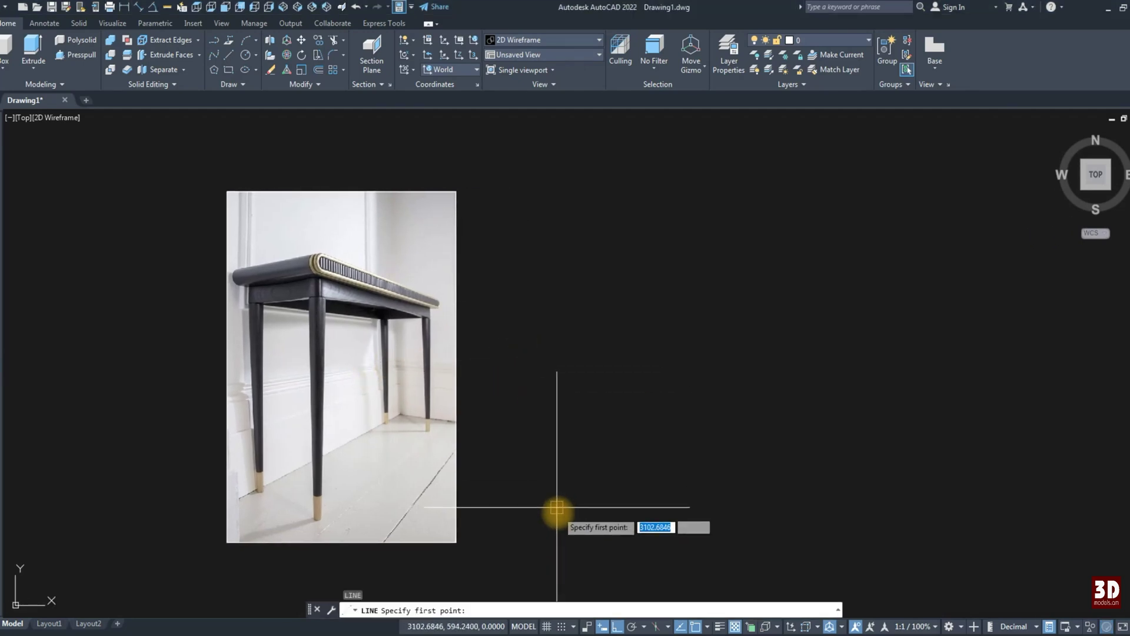
{"action": "left_click", "coordinate": [553, 514]}
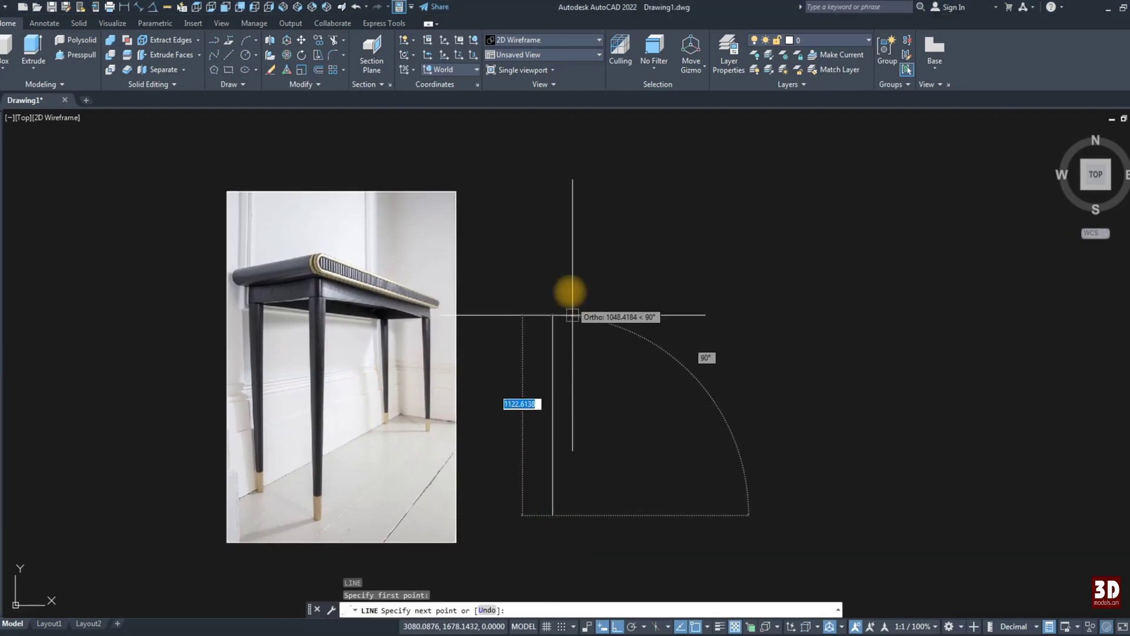
{"action": "type", "text": "0"}
{"action": "key", "text": "Return"}
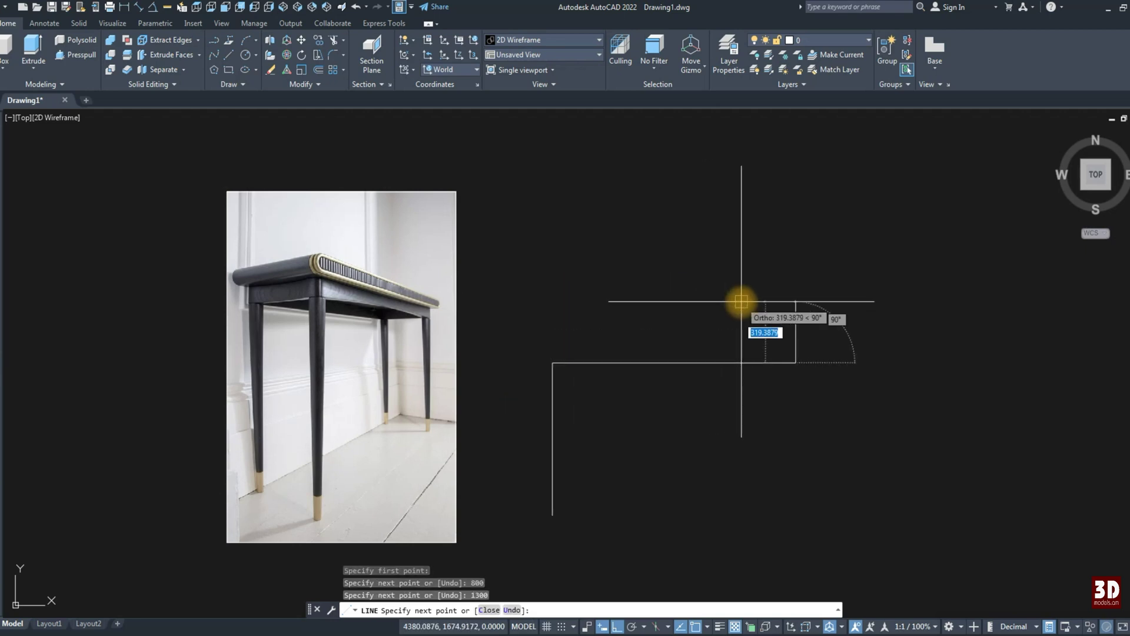
{"action": "key", "text": "Escape"}
{"action": "middle_click_drag", "start_coordinate": [575, 373], "coordinate": [479, 348]}
Step: Copy the top line 60 units below
{"action": "left_click", "coordinate": [489, 338]}
{"action": "left_click", "coordinate": [317, 40]}
{"action": "left_click", "coordinate": [456, 209]}
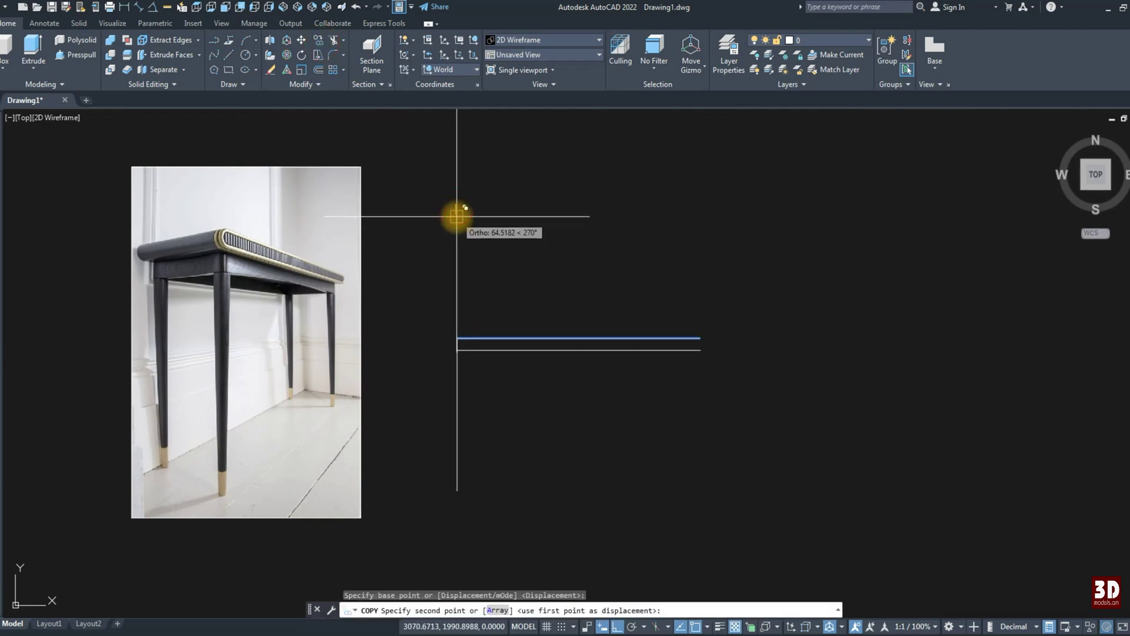
{"action": "type", "text": "60"}
{"action": "key", "text": "Return"}
{"action": "key", "text": "Escape"}
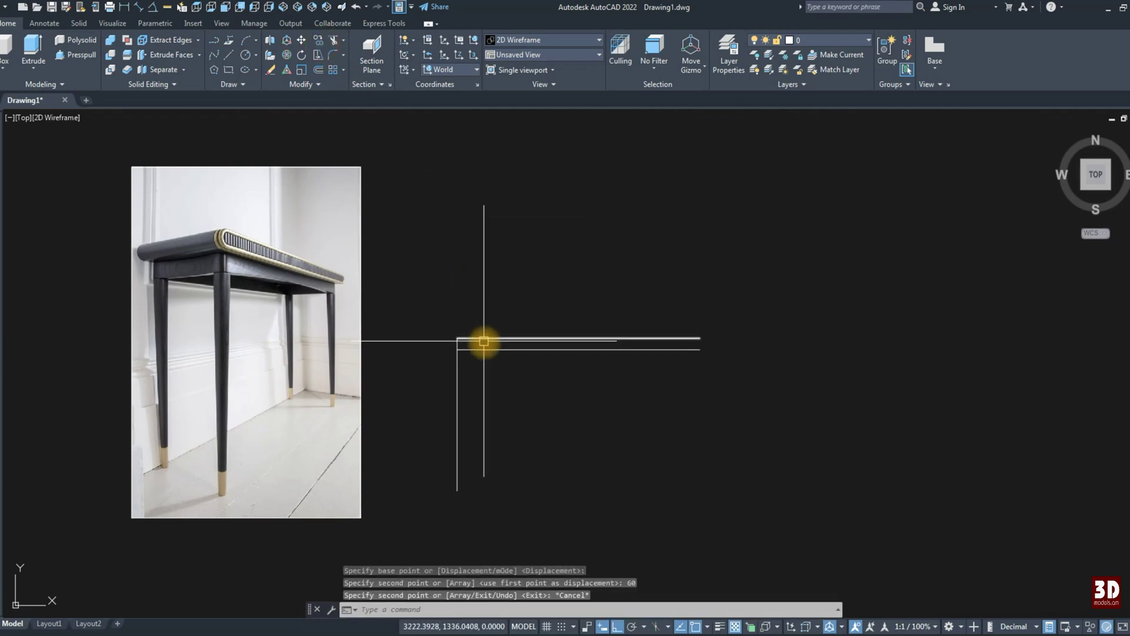
Step: Mirror the leg line about the top's midpoint to the other end, keeping the original
{"action": "left_click", "coordinate": [484, 350]}
{"action": "key", "text": "Escape"}
{"action": "left_click", "coordinate": [458, 380]}
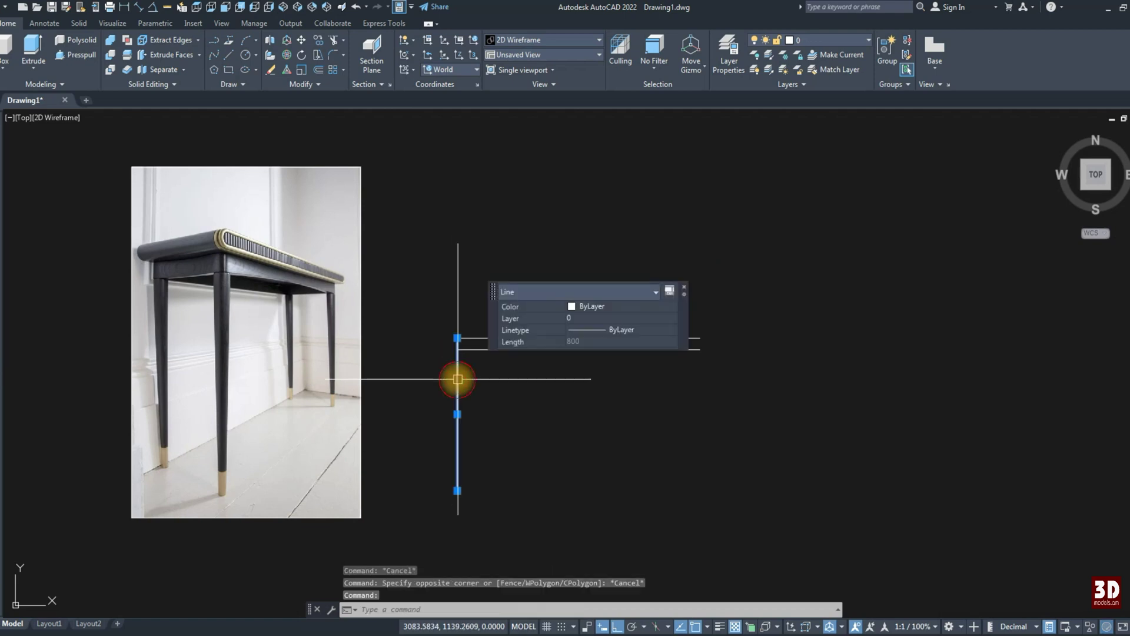
{"action": "key", "text": "Escape"}
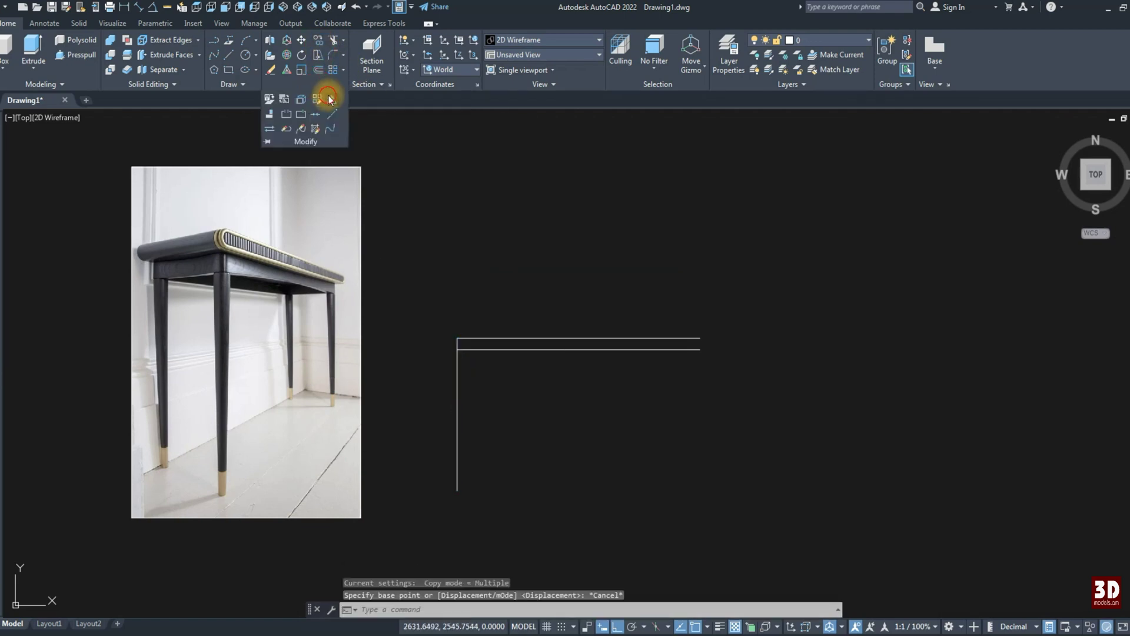
{"action": "left_click", "coordinate": [332, 99]}
{"action": "left_click", "coordinate": [479, 370]}
{"action": "key", "text": "Return"}
{"action": "left_click", "coordinate": [567, 353]}
{"action": "left_click", "coordinate": [567, 424]}
{"action": "key", "text": "Return"}
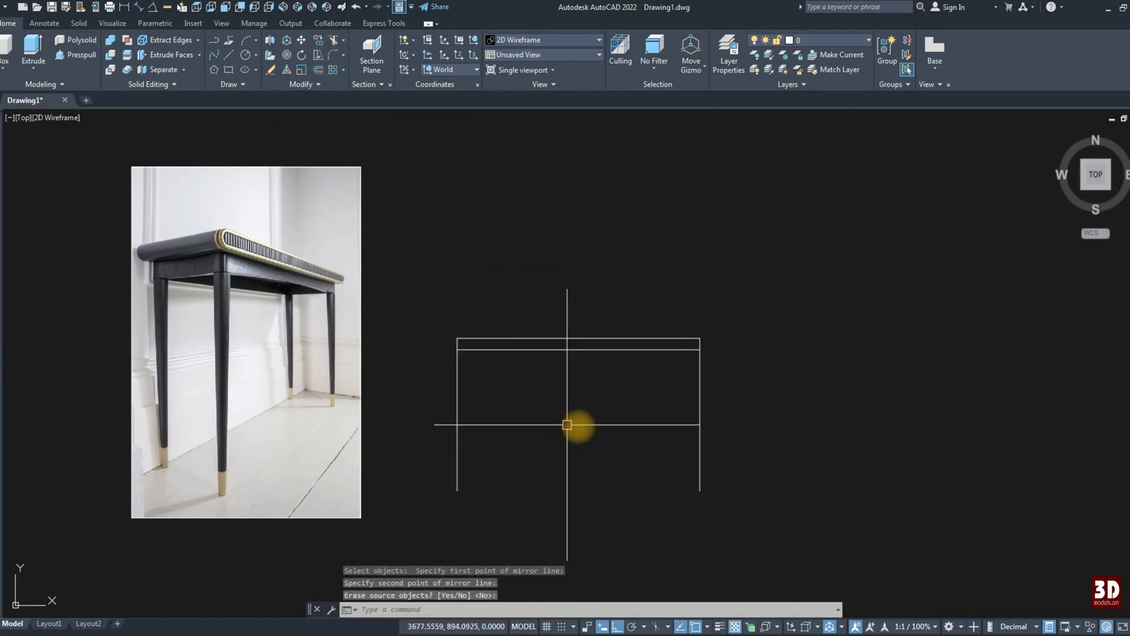
Step: Zoom to the tabletop's top-left corner, abandoning first circle and line attempts
{"action": "left_click", "coordinate": [245, 56]}
{"action": "scroll", "coordinate": [448, 342], "scroll_direction": "up", "scroll_amount": 4}
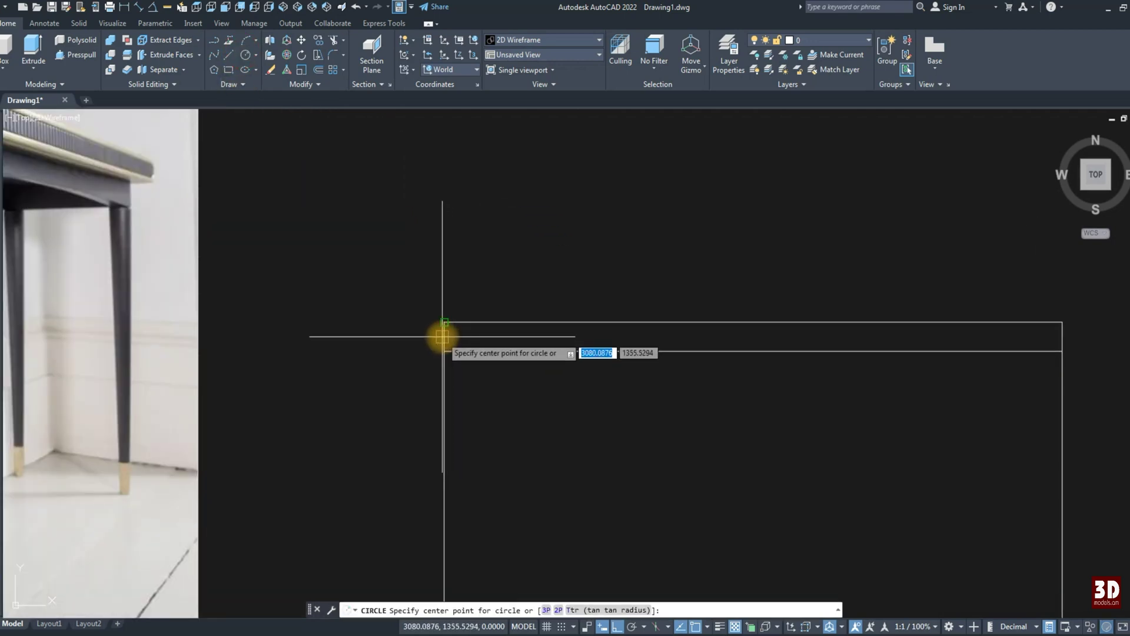
{"action": "key", "text": "Escape"}
{"action": "type", "text": "l"}
{"action": "key", "text": "Return"}
{"action": "left_click", "coordinate": [445, 323]}
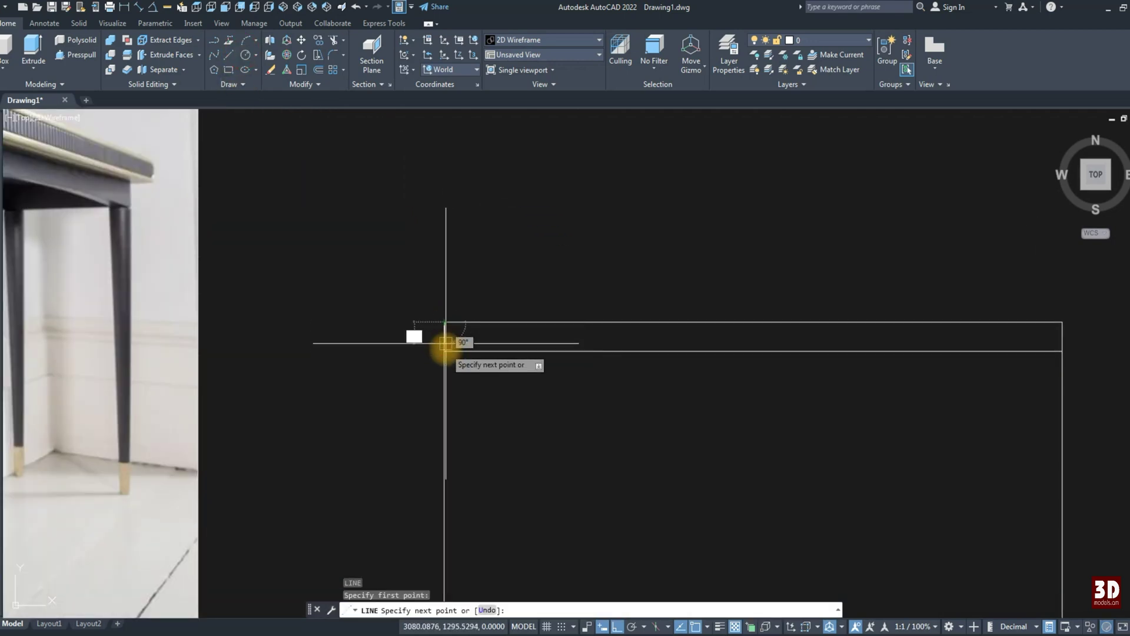
{"action": "key", "text": "Escape"}
Step: Draw a radius-30 circle centred on the tabletop's left end
{"action": "left_click", "coordinate": [242, 59]}
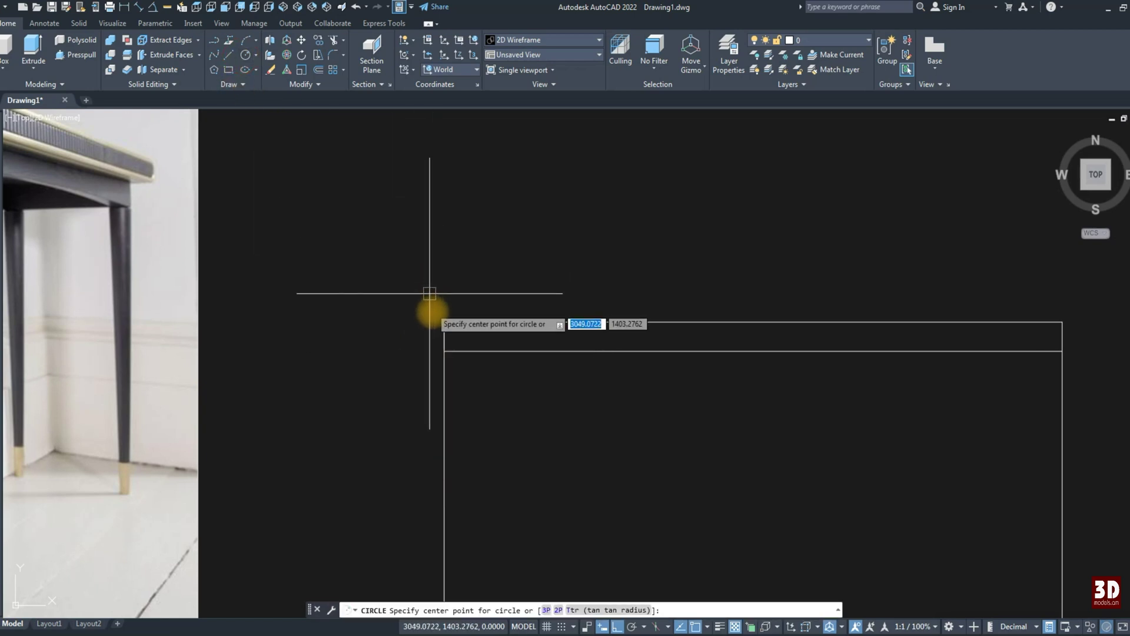
{"action": "left_click", "coordinate": [444, 336]}
{"action": "double_click", "coordinate": [461, 329]}
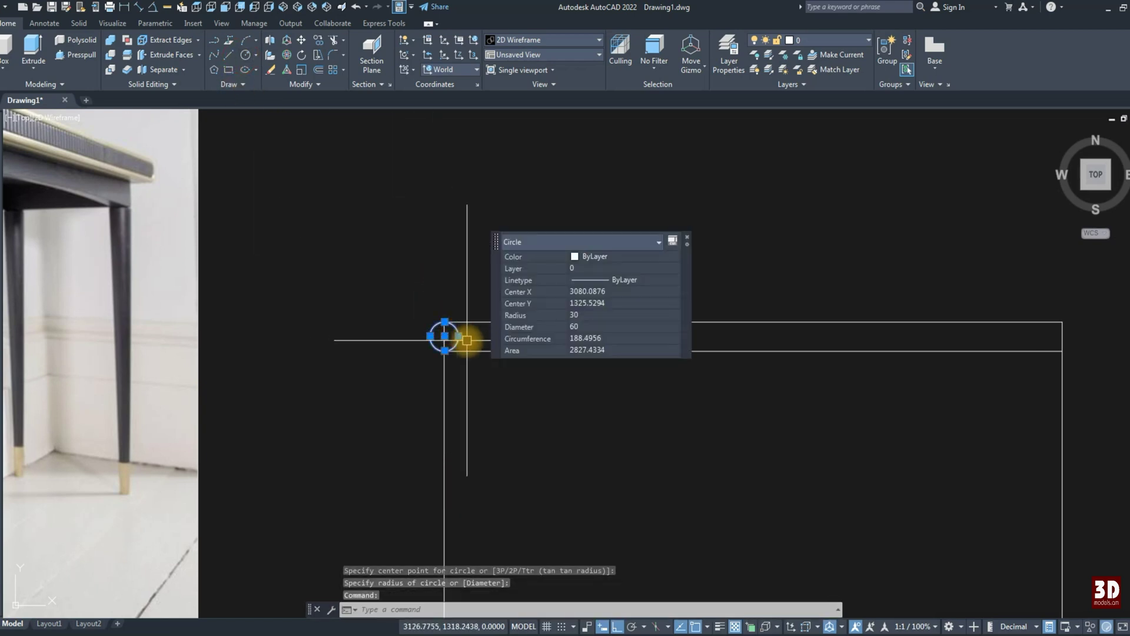
{"action": "scroll", "coordinate": [462, 335], "scroll_direction": "down", "scroll_amount": 3}
{"action": "scroll", "coordinate": [462, 335], "scroll_direction": "up", "scroll_amount": 3}
{"action": "scroll", "coordinate": [410, 280], "scroll_direction": "up", "scroll_amount": 2}
{"action": "key", "text": "Escape"}
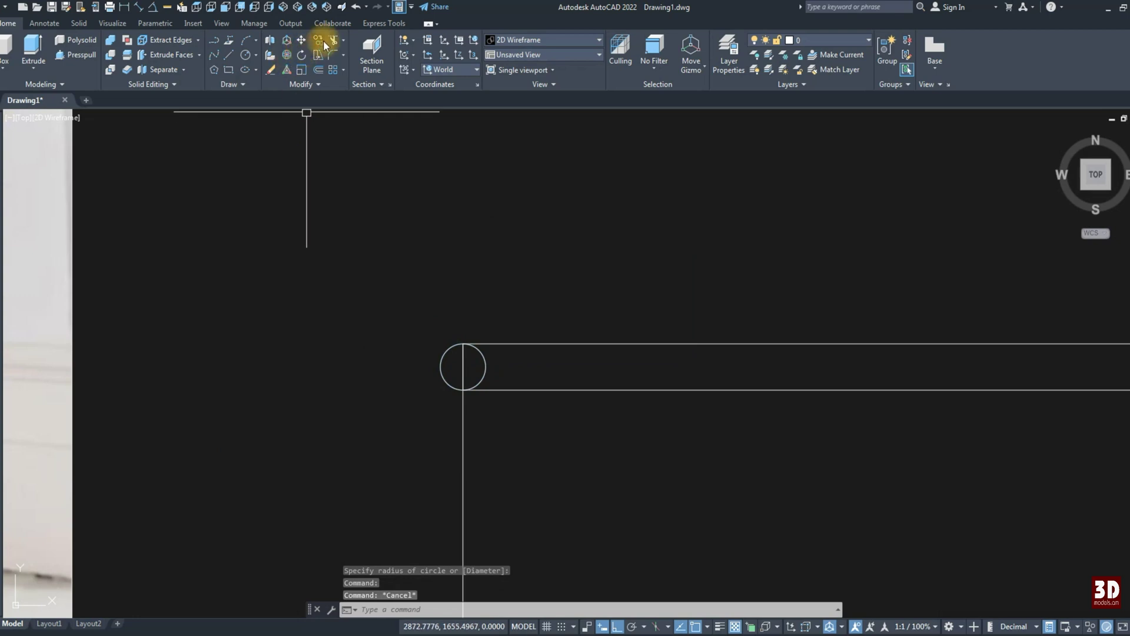
Step: Trim away the circle's inner half, leaving a rounded left end
{"action": "left_click", "coordinate": [323, 41]}
{"action": "left_click", "coordinate": [461, 347]}
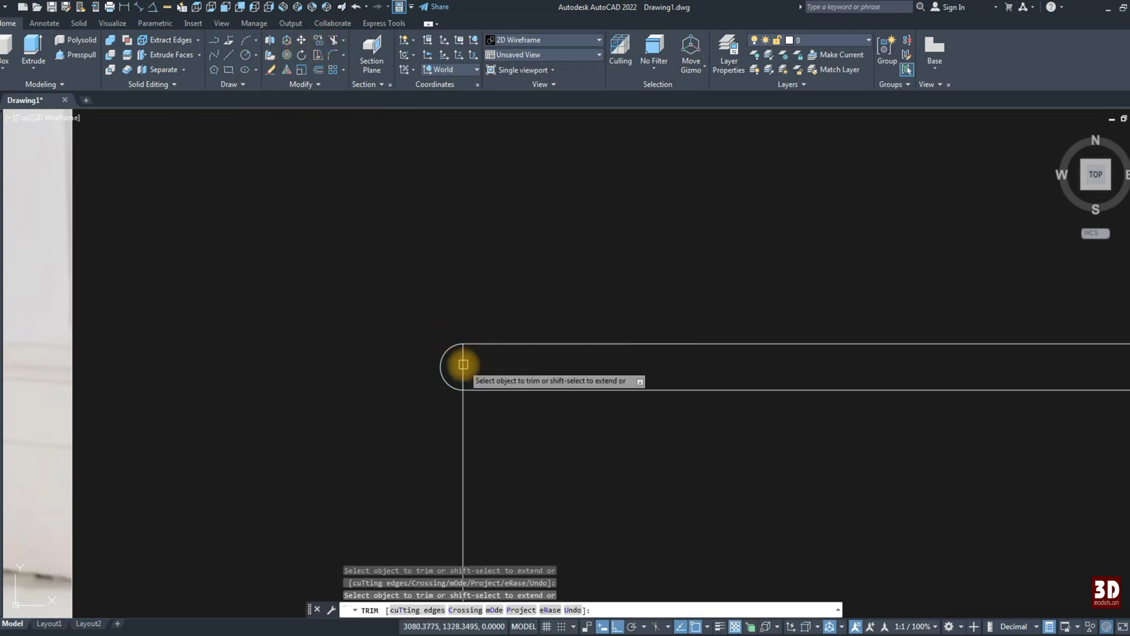
{"action": "scroll", "coordinate": [460, 359], "scroll_direction": "down", "scroll_amount": 5}
{"action": "key", "text": "Escape"}
Step: Mirror the arc to the tabletop's right end and trim it there
{"action": "left_click", "coordinate": [435, 332]}
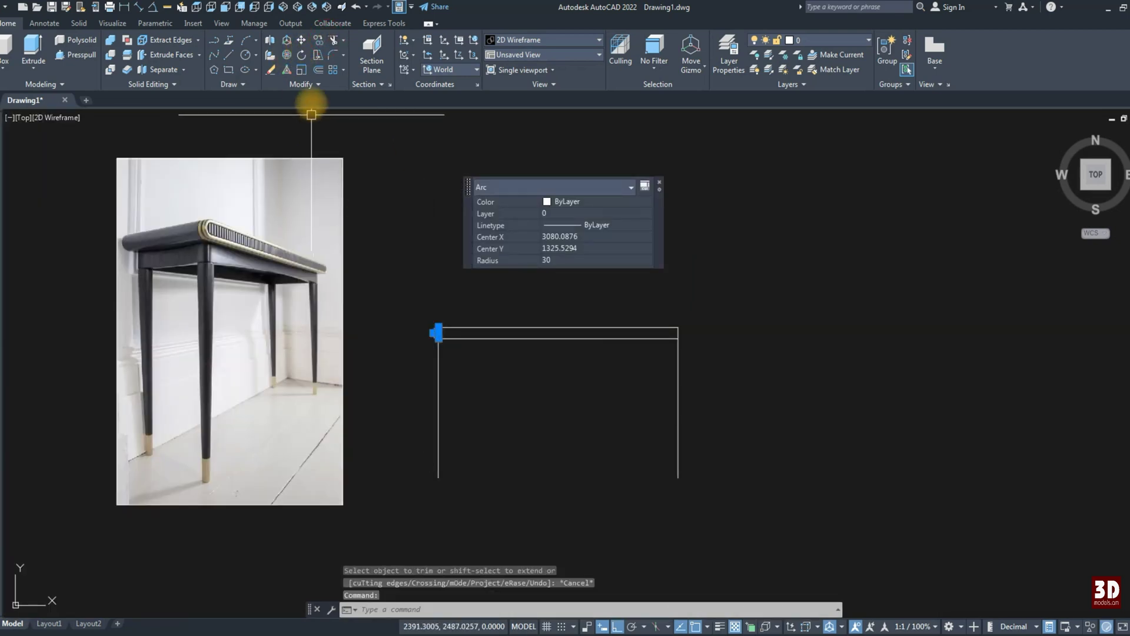
{"action": "left_click", "coordinate": [317, 85]}
{"action": "left_click", "coordinate": [558, 333]}
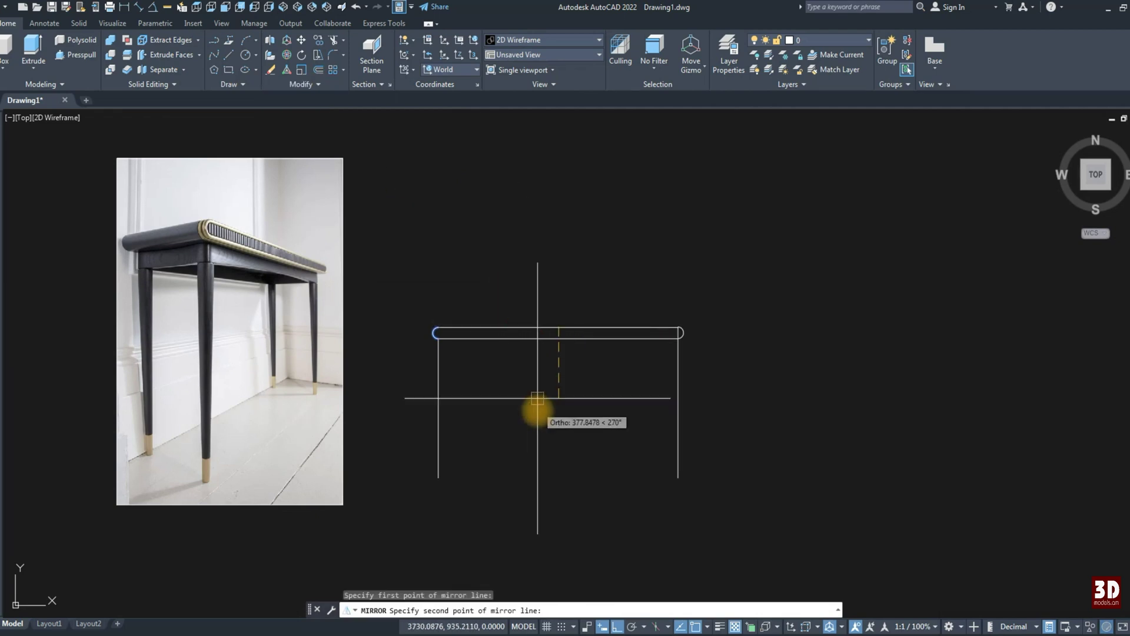
{"action": "left_click", "coordinate": [535, 398]}
{"action": "left_click", "coordinate": [331, 42]}
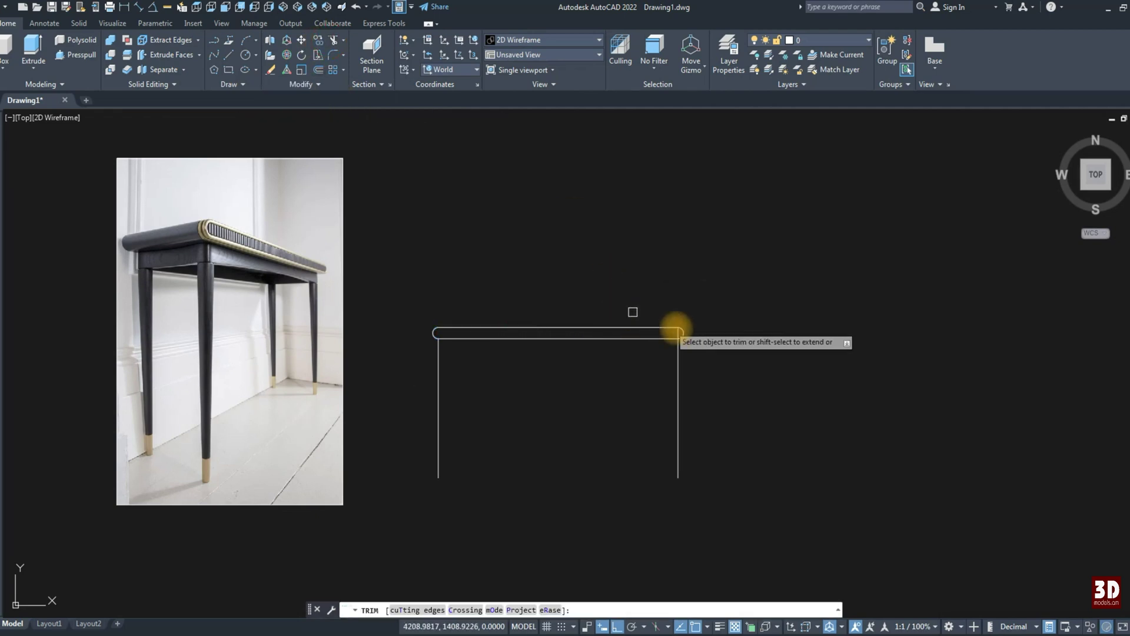
{"action": "scroll", "coordinate": [662, 329], "scroll_direction": "up", "scroll_amount": 5}
{"action": "scroll", "coordinate": [656, 318], "scroll_direction": "down", "scroll_amount": 5}
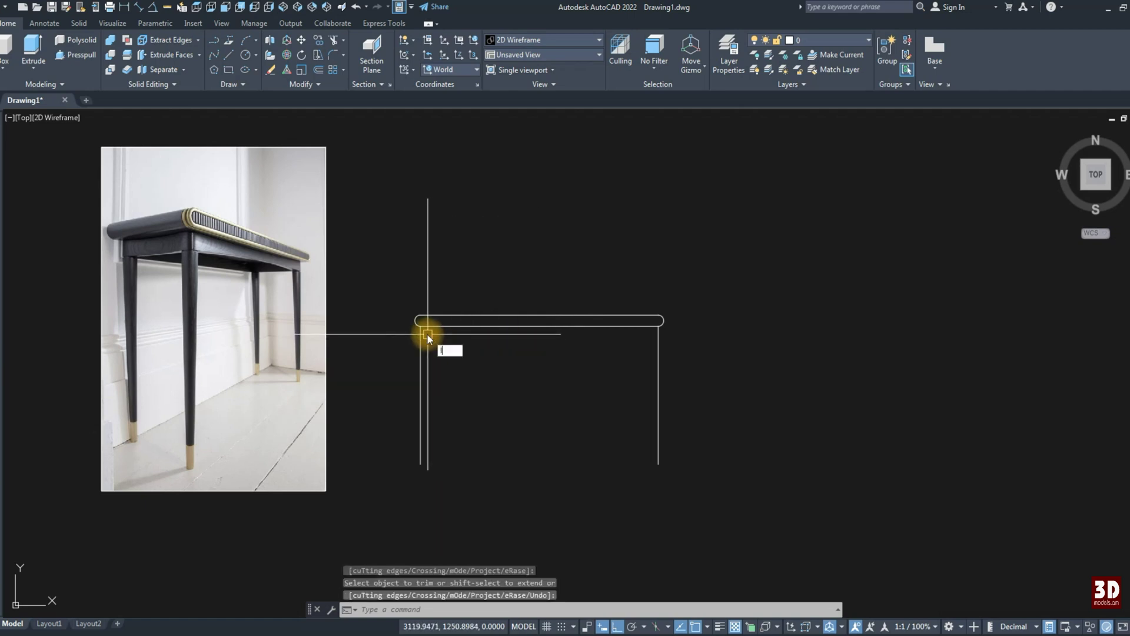
Step: Draw 70-unit helper lines at the left and right tabletop corners
{"action": "key", "text": "l"}
{"action": "key", "text": "Return"}
{"action": "scroll", "coordinate": [437, 361], "scroll_direction": "up", "scroll_amount": 4}
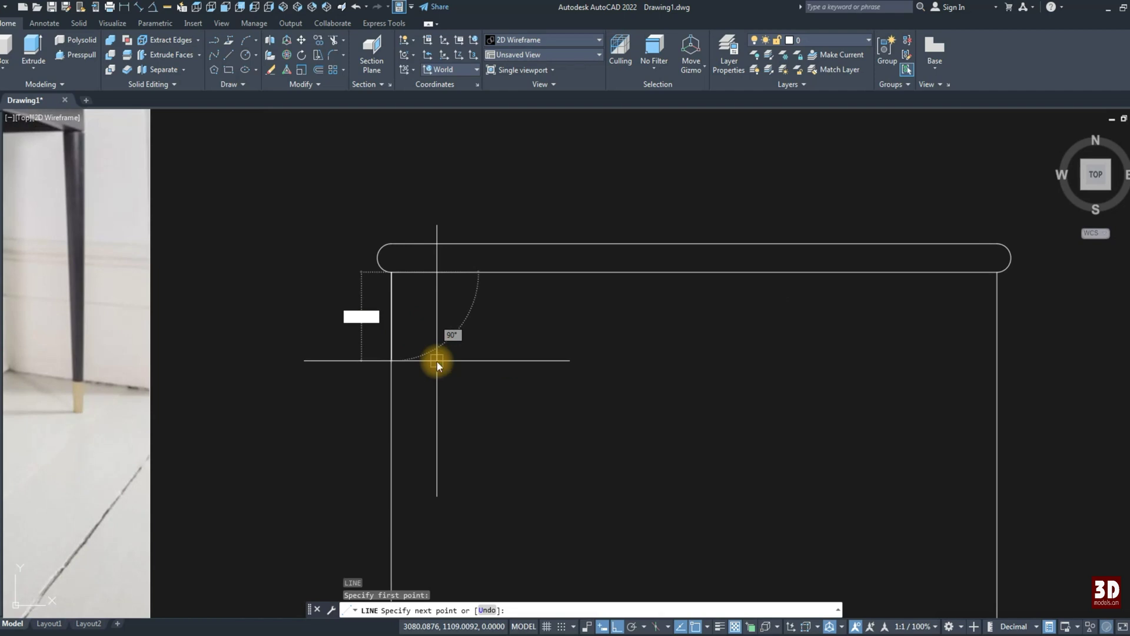
{"action": "scroll", "coordinate": [436, 360], "scroll_direction": "down", "scroll_amount": 2}
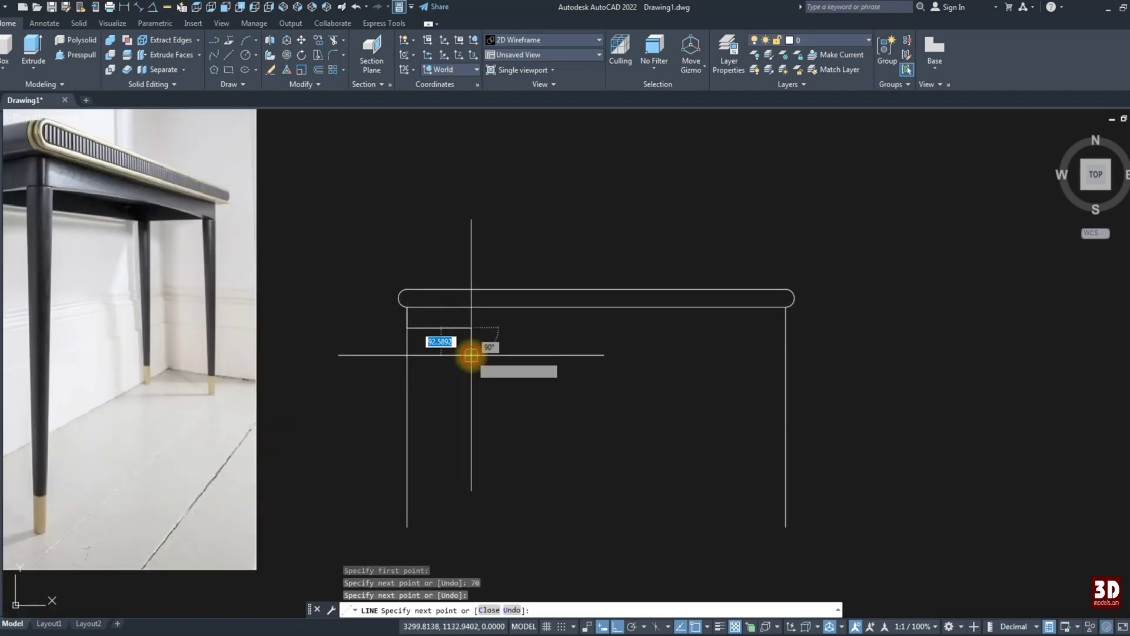
{"action": "key", "text": "Return"}
{"action": "key", "text": "Return"}
{"action": "left_click", "coordinate": [785, 307]}
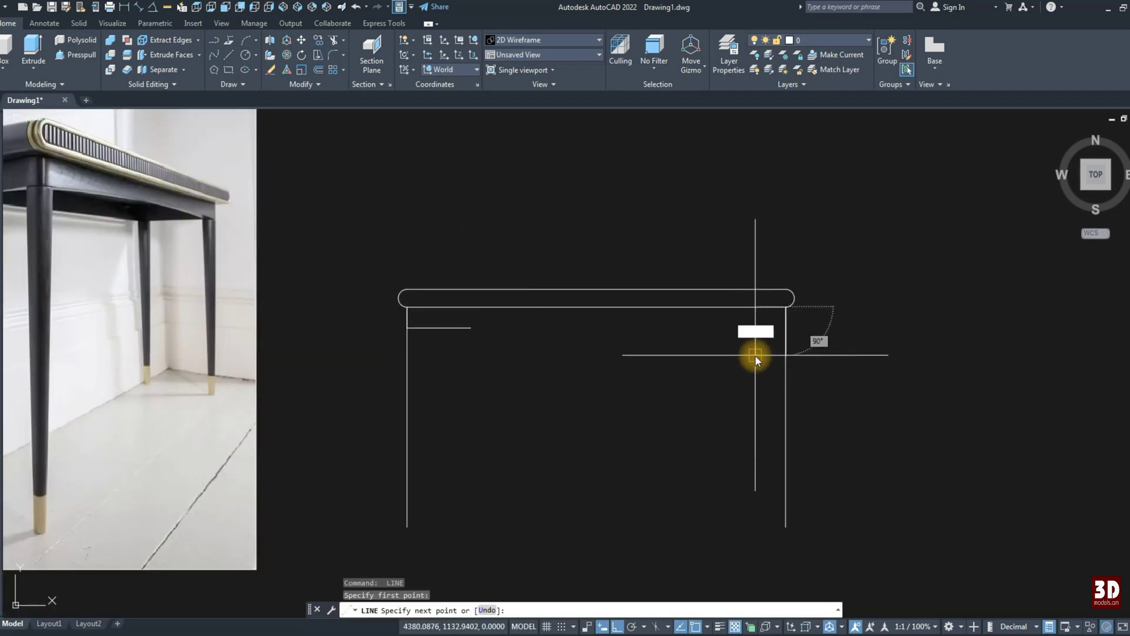
{"action": "type", "text": "70"}
{"action": "key", "text": "Return"}
{"action": "left_click", "coordinate": [732, 354]}
{"action": "key", "text": "Escape"}
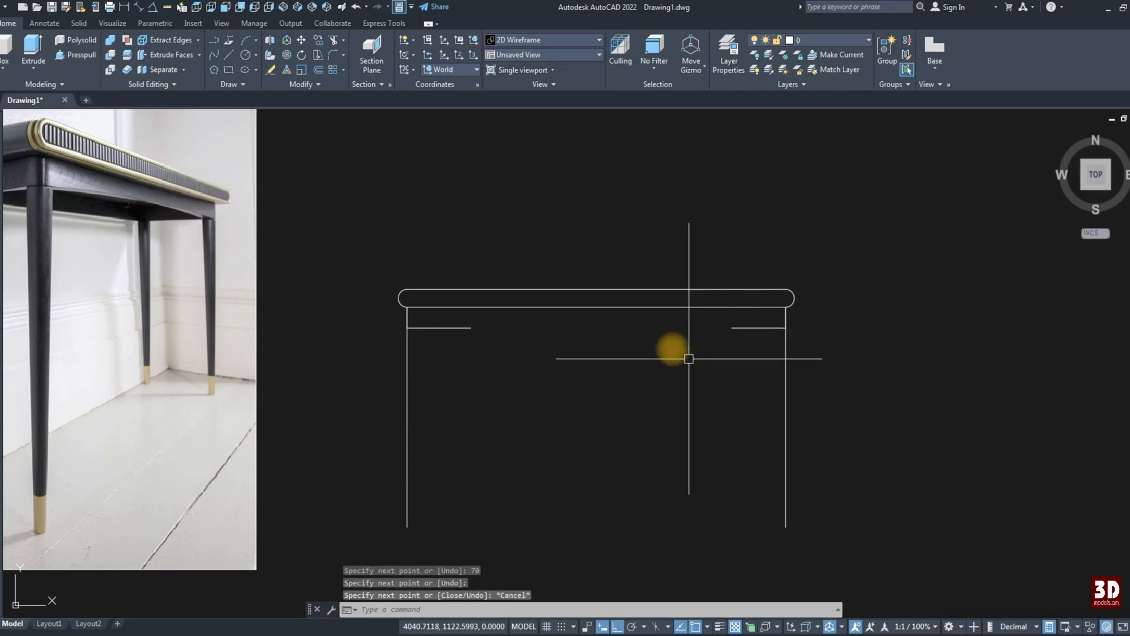
Step: Add a short marker line below the tabletop's bottom midpoint
{"action": "key", "text": "Return"}
{"action": "left_click", "coordinate": [597, 306]}
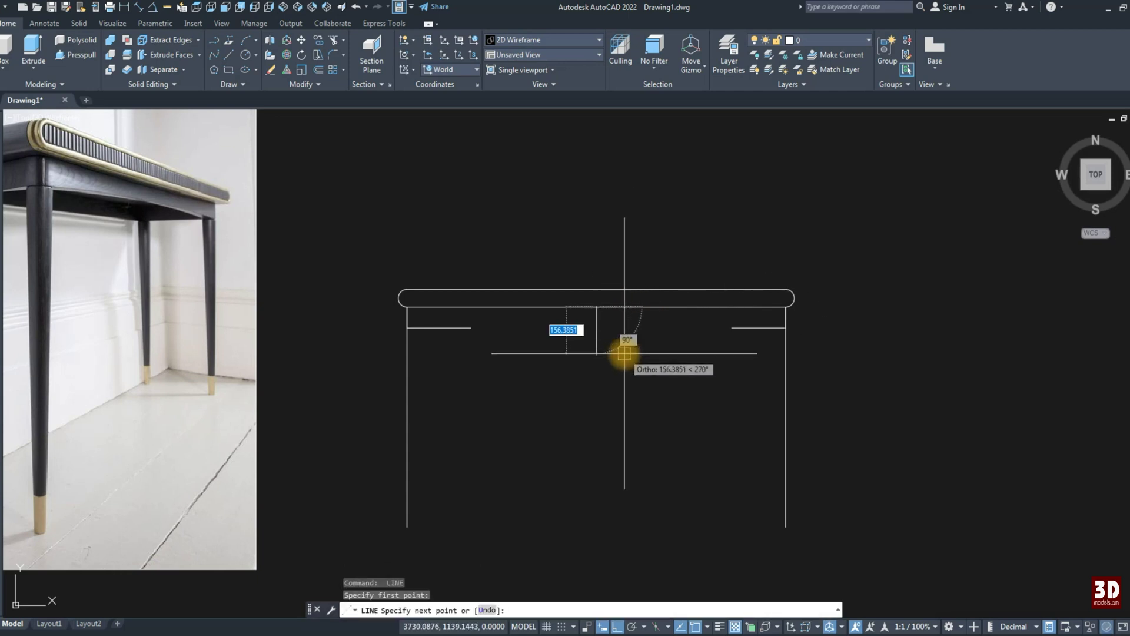
{"action": "key", "text": "Return"}
{"action": "key", "text": "Escape"}
Step: Draw a three-point arc through both helper line ends and the midpoint marker
{"action": "left_click", "coordinate": [254, 73]}
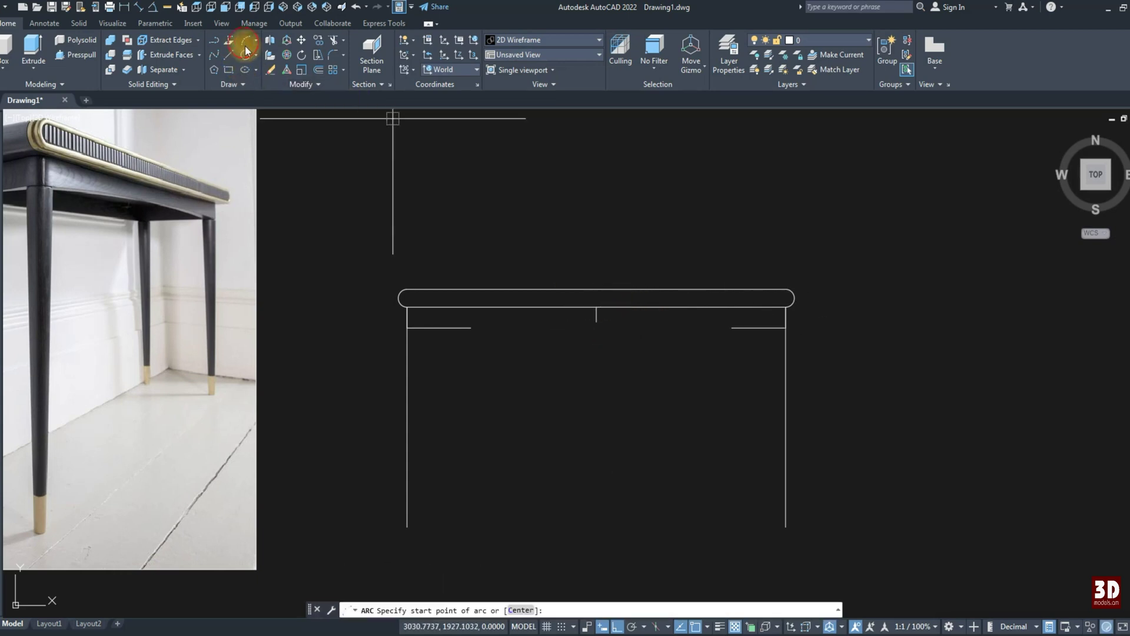
{"action": "left_click", "coordinate": [407, 328]}
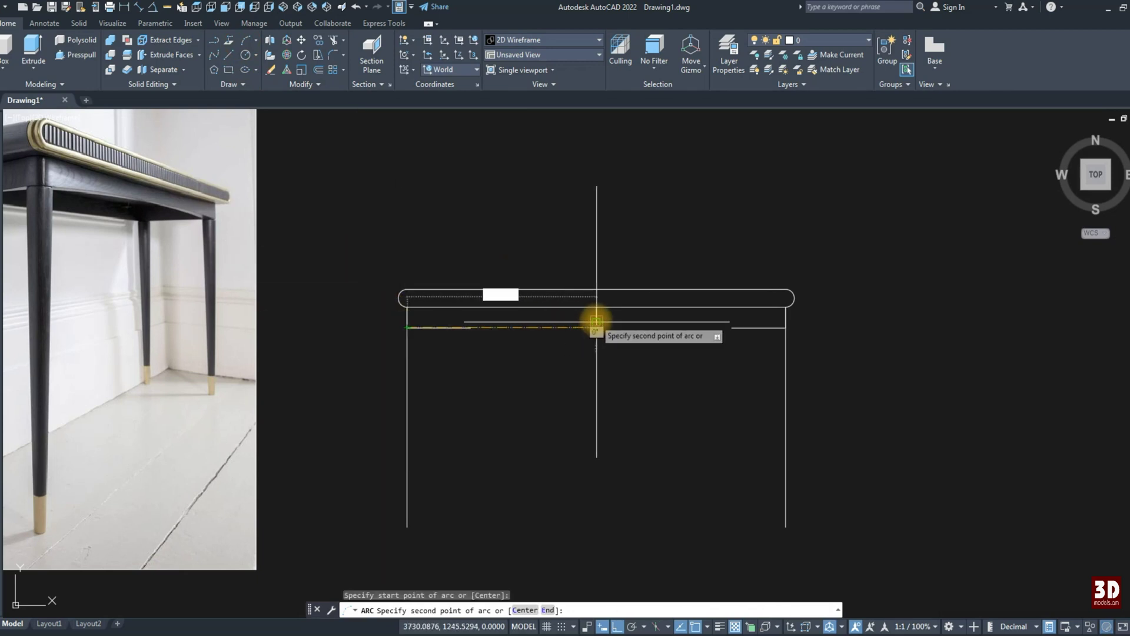
{"action": "left_click", "coordinate": [597, 321]}
{"action": "left_click", "coordinate": [785, 327]}
{"action": "key", "text": "Escape"}
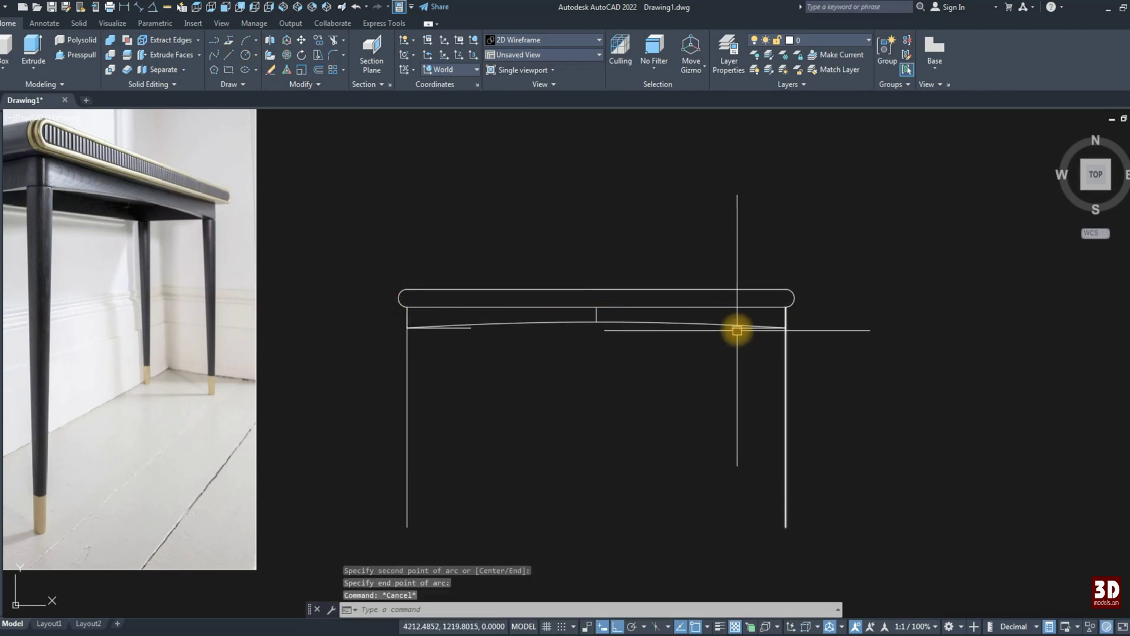
Step: Erase the right helper line, the midpoint marker and the left helper line
{"action": "left_click", "coordinate": [735, 328]}
{"action": "key", "text": "Delete"}
{"action": "left_click", "coordinate": [596, 314]}
{"action": "key", "text": "Delete"}
{"action": "scroll", "coordinate": [459, 329], "scroll_direction": "up", "scroll_amount": 2}
{"action": "left_click", "coordinate": [467, 330]}
{"action": "key", "text": "Delete"}
{"action": "scroll", "coordinate": [468, 330], "scroll_direction": "down", "scroll_amount": 3}
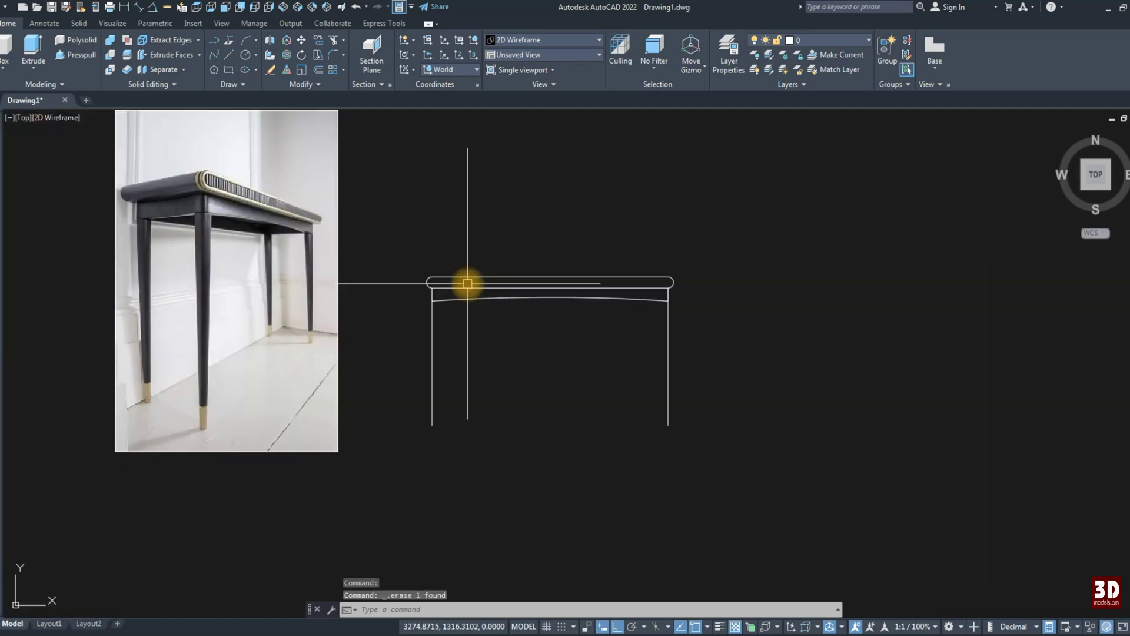
Step: Draw a 20-unit line segment to set the leg taper
{"action": "middle_click_drag", "start_coordinate": [467, 288], "coordinate": [530, 313]}
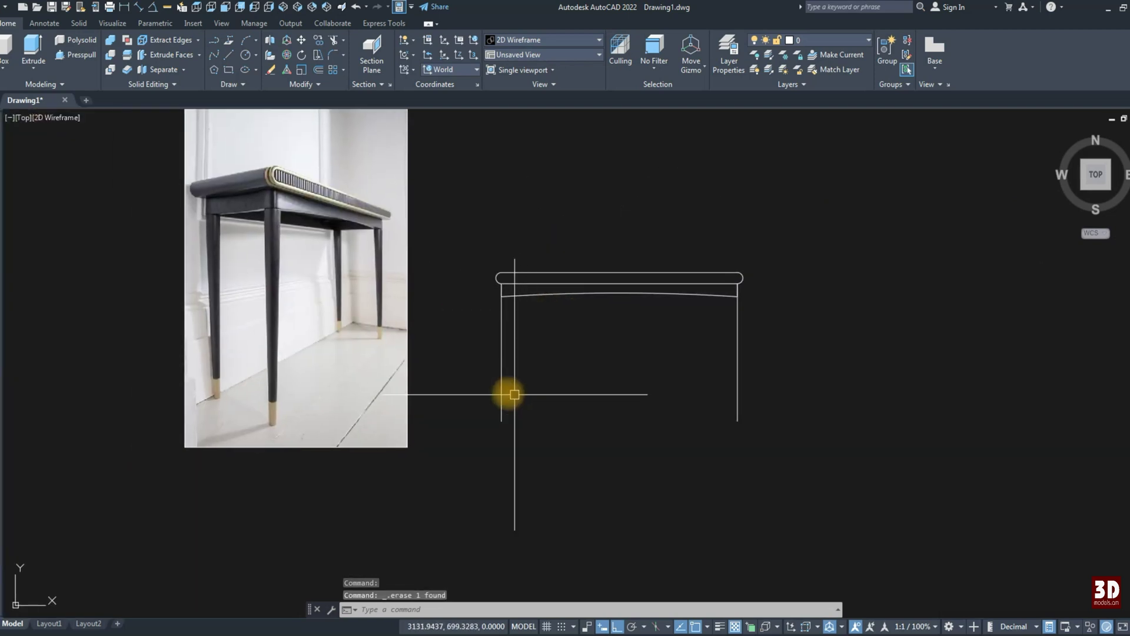
{"action": "type", "text": "l"}
{"action": "key", "text": "Return"}
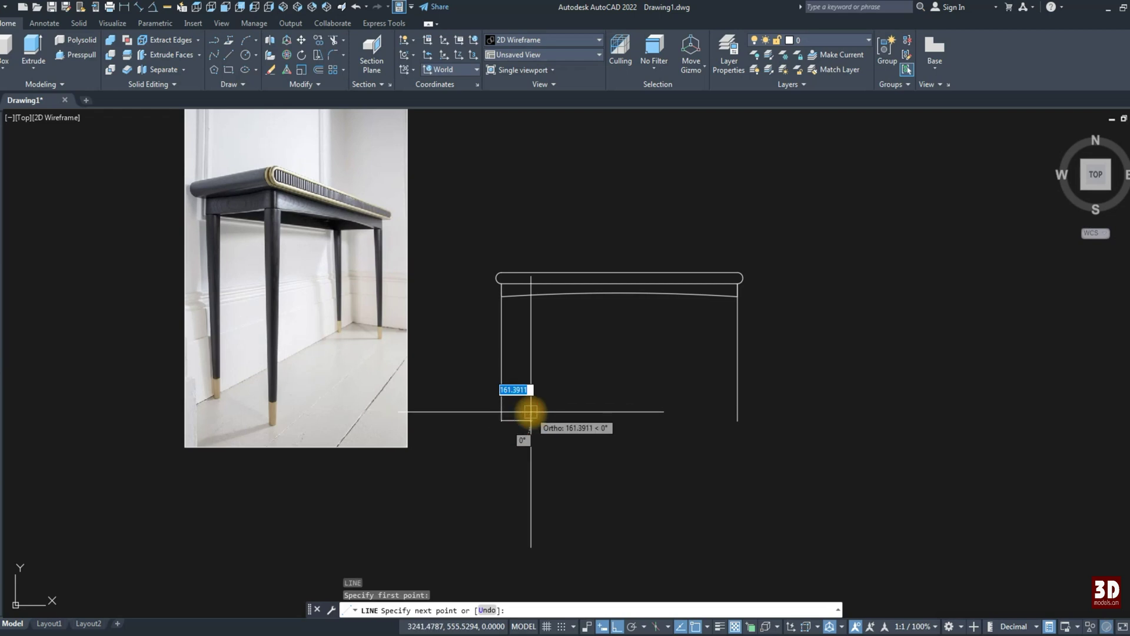
{"action": "type", "text": "20"}
{"action": "key", "text": "Return"}
{"action": "key", "text": "Escape"}
Step: Draw the slanted left leg line from the tabletop end down to the foot
{"action": "scroll", "coordinate": [494, 305], "scroll_direction": "up", "scroll_amount": 2}
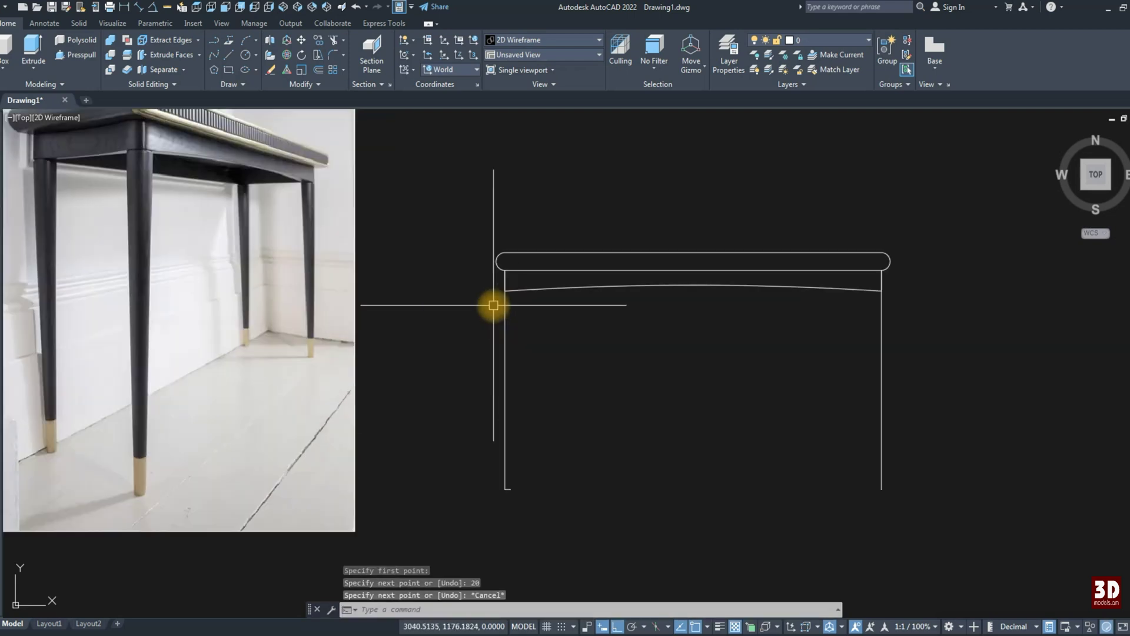
{"action": "key", "text": "Return"}
{"action": "left_click", "coordinate": [504, 261]}
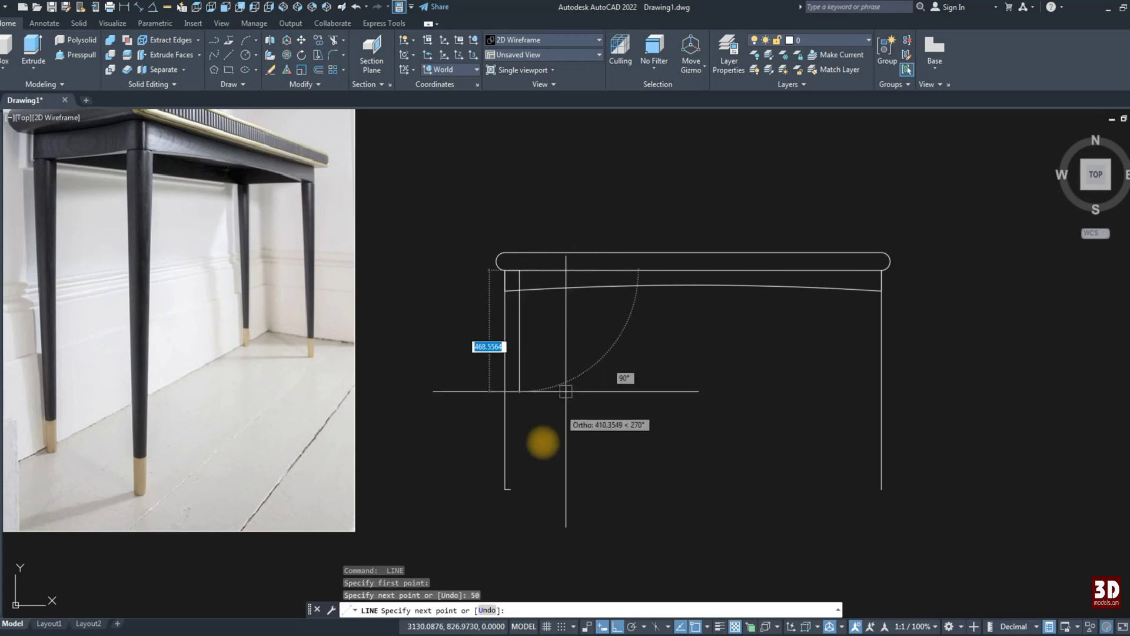
{"action": "left_click", "coordinate": [510, 489]}
{"action": "key", "text": "Escape"}
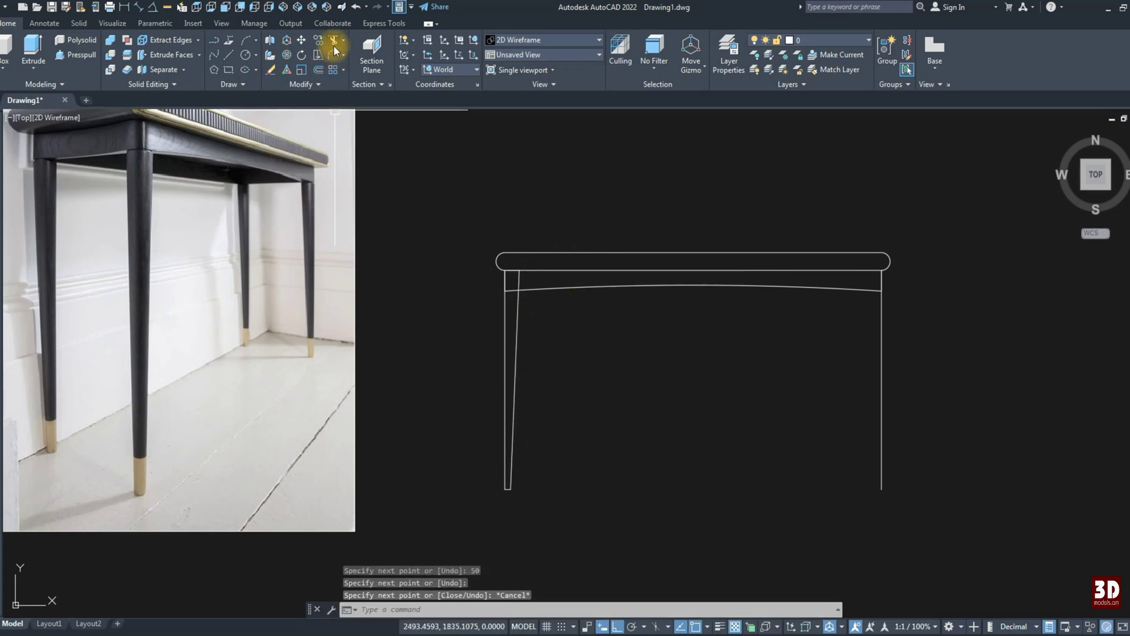
Step: Trim the excess ends off the leg lines
{"action": "left_click", "coordinate": [334, 52]}
{"action": "scroll", "coordinate": [518, 299], "scroll_direction": "down", "scroll_amount": 2}
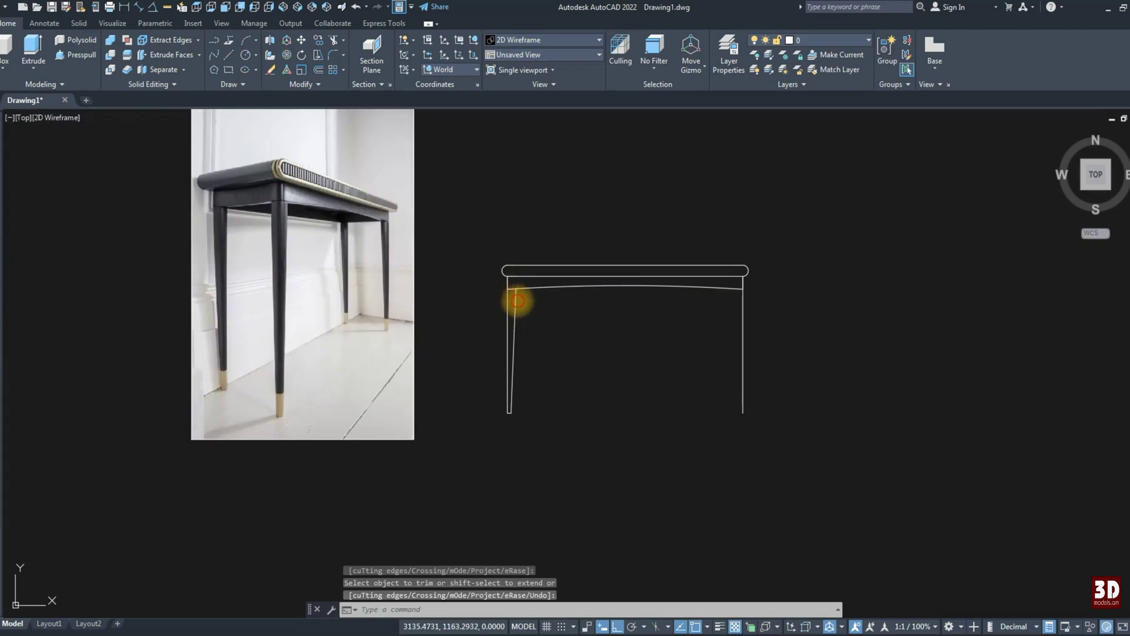
{"action": "key", "text": "Return"}
{"action": "left_click", "coordinate": [517, 301]}
{"action": "left_click", "coordinate": [417, 126]}
Step: Mirror the tapered left leg about the table's centre, keeping the original
{"action": "left_click", "coordinate": [468, 400]}
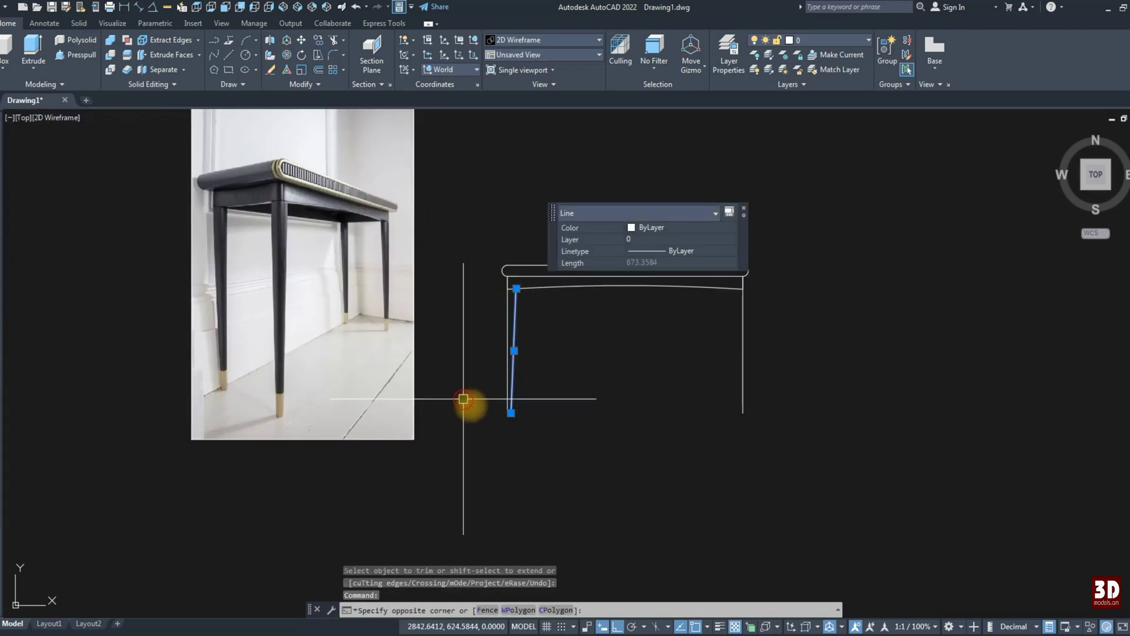
{"action": "left_click", "coordinate": [325, 86]}
{"action": "left_click", "coordinate": [625, 270]}
{"action": "left_click", "coordinate": [618, 378]}
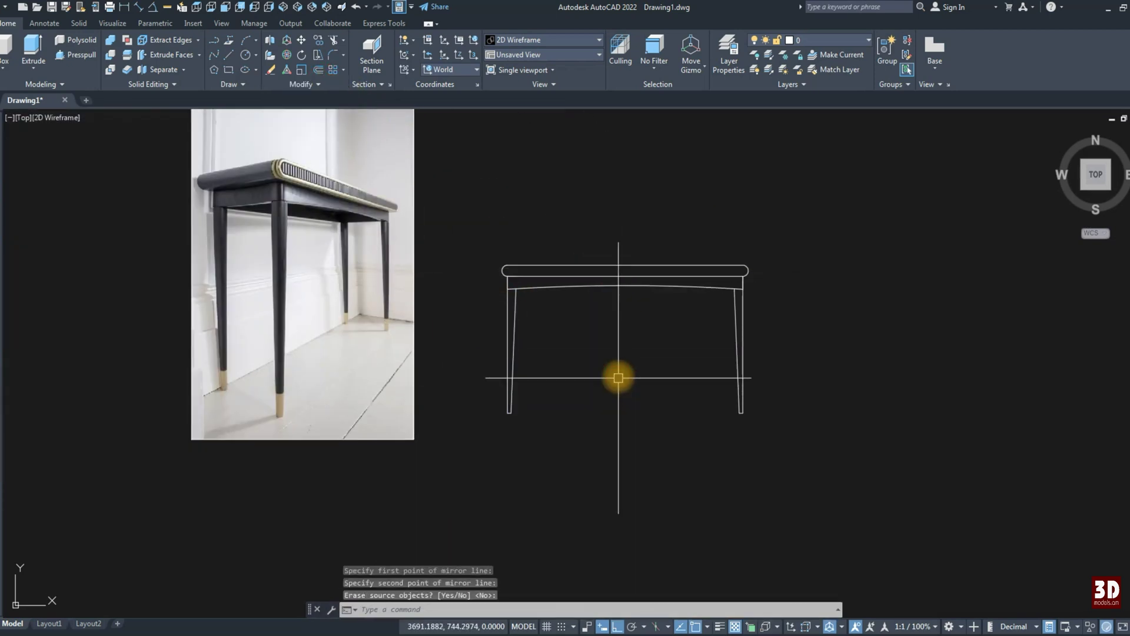
{"action": "key", "text": "Return"}
Step: Create a boundary polyline inside the tabletop outline with BO
{"action": "type", "text": "BO"}
{"action": "key", "text": "Return"}
{"action": "left_click", "coordinate": [405, 207]}
{"action": "left_click", "coordinate": [505, 308]}
{"action": "key", "text": "Return"}
Step: Create a boundary polyline enclosing the left tapered leg
{"action": "key", "text": "Return"}
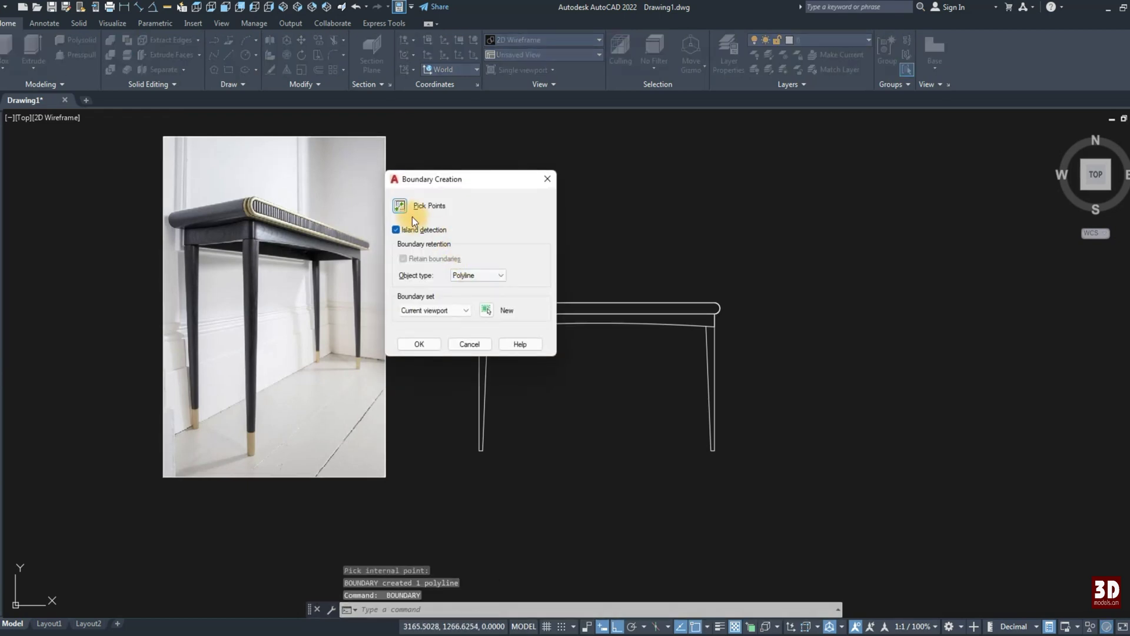
{"action": "left_click", "coordinate": [413, 212]}
{"action": "key", "text": "Return"}
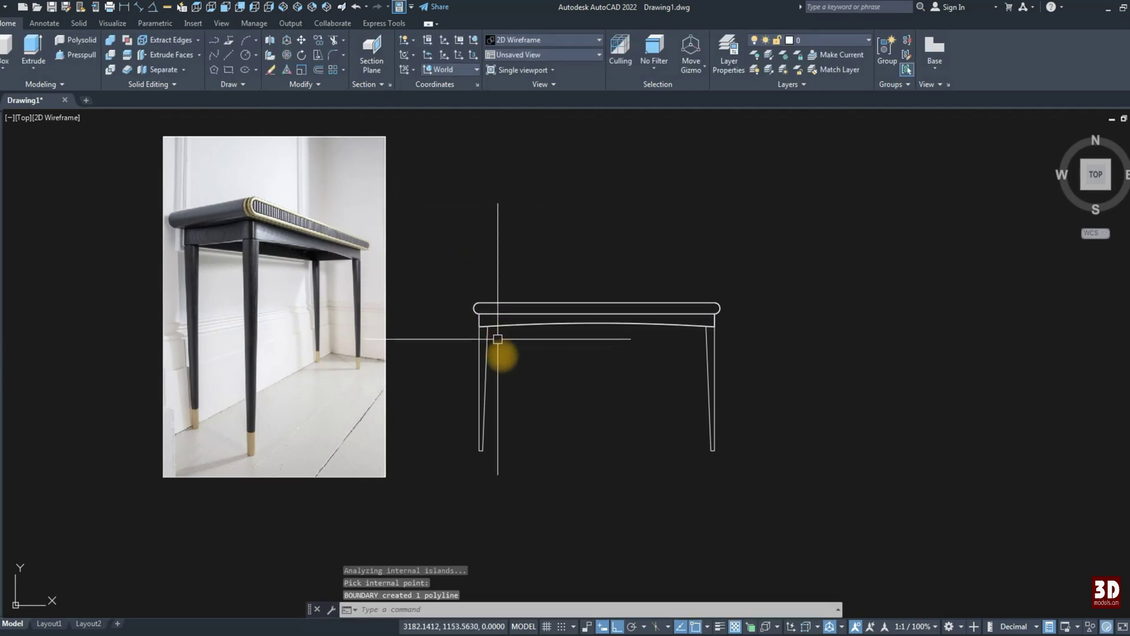
{"action": "key", "text": "Return"}
{"action": "left_click", "coordinate": [412, 213]}
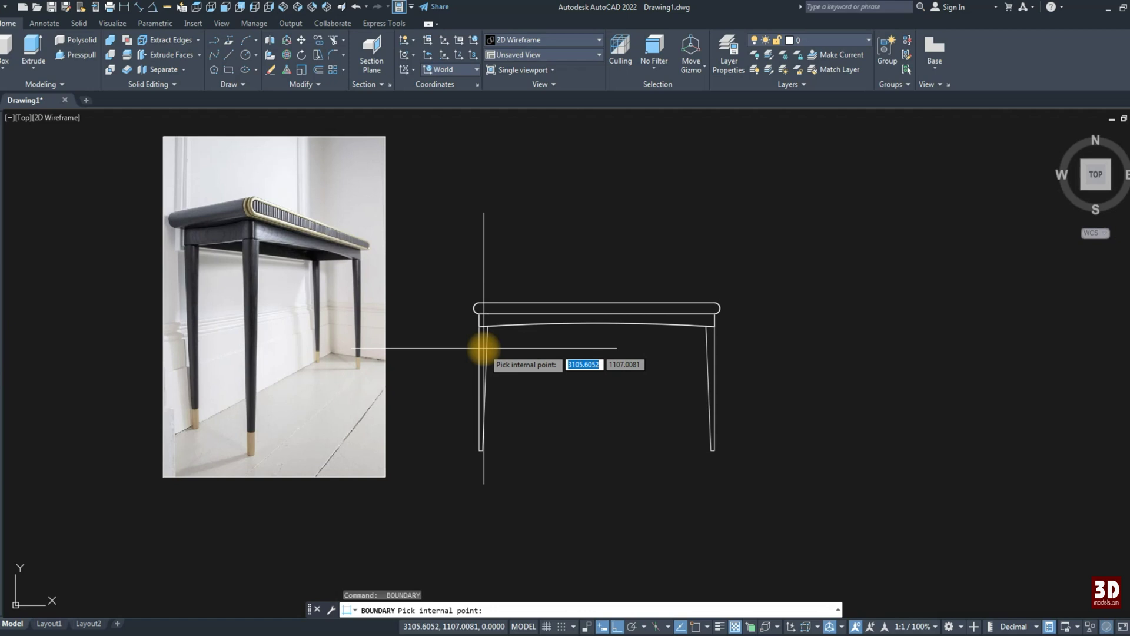
{"action": "left_click", "coordinate": [483, 348]}
{"action": "key", "text": "Return"}
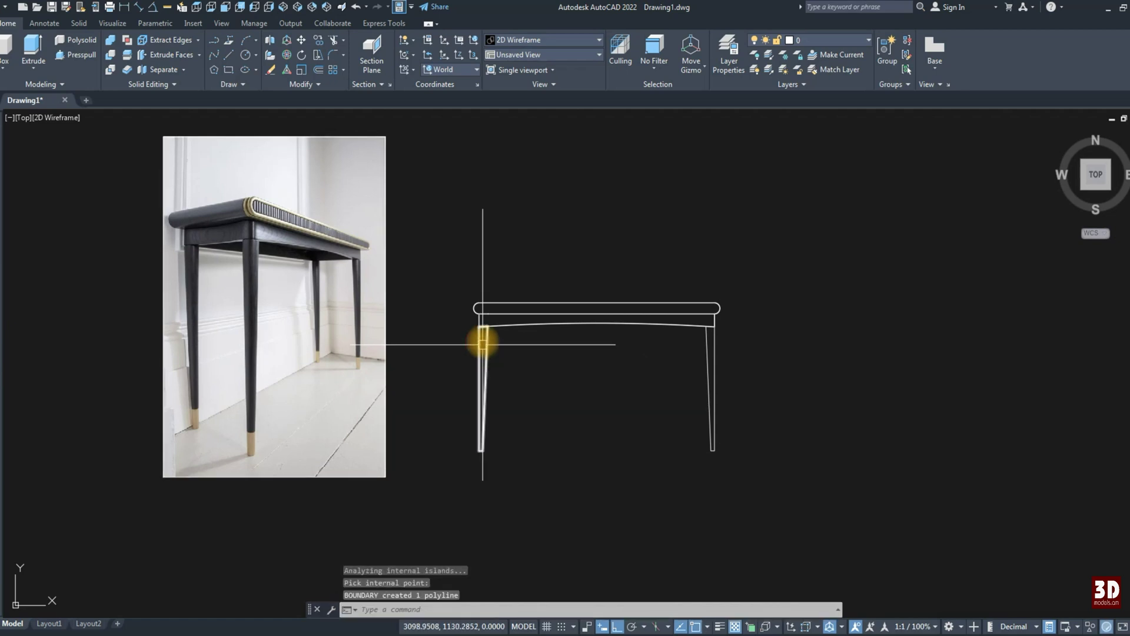
{"action": "middle_click_drag", "start_coordinate": [483, 306], "coordinate": [390, 150], "text": "shift"}
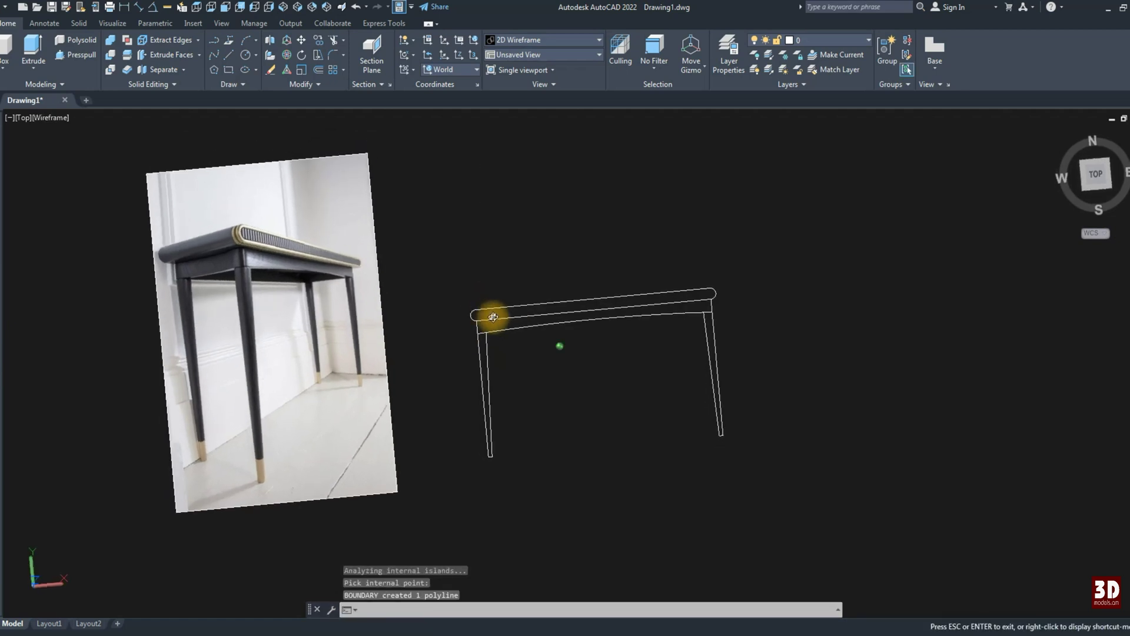
Step: Rotate all the table profiles upright from the Left view
{"action": "left_click", "coordinate": [255, 10]}
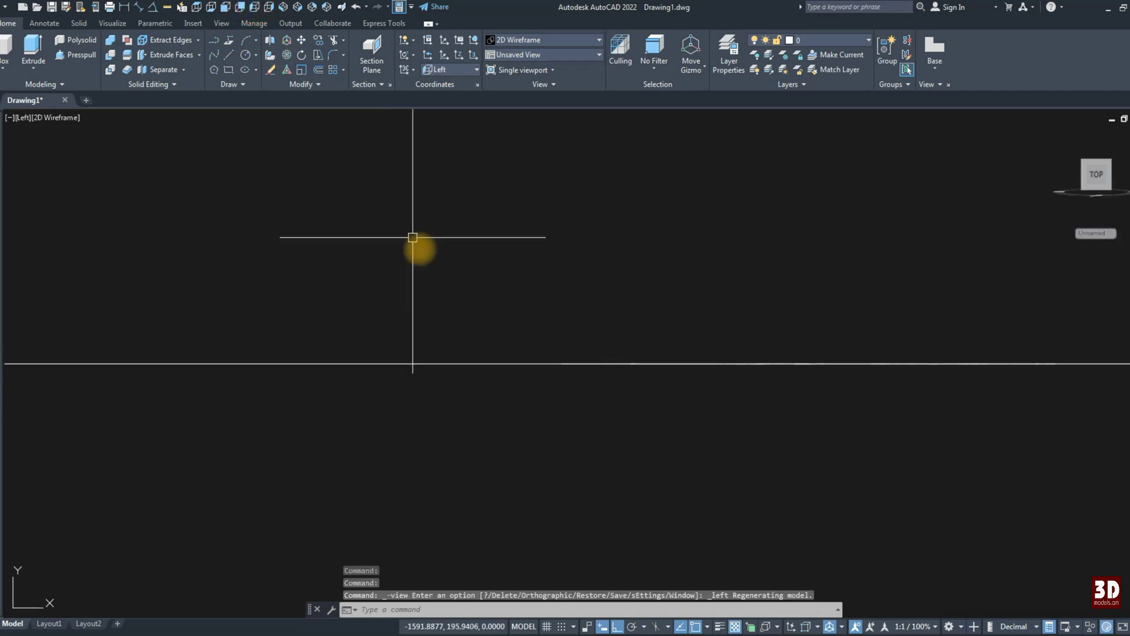
{"action": "left_click", "coordinate": [258, 209]}
{"action": "left_click", "coordinate": [602, 336]}
{"action": "left_click", "coordinate": [302, 55]}
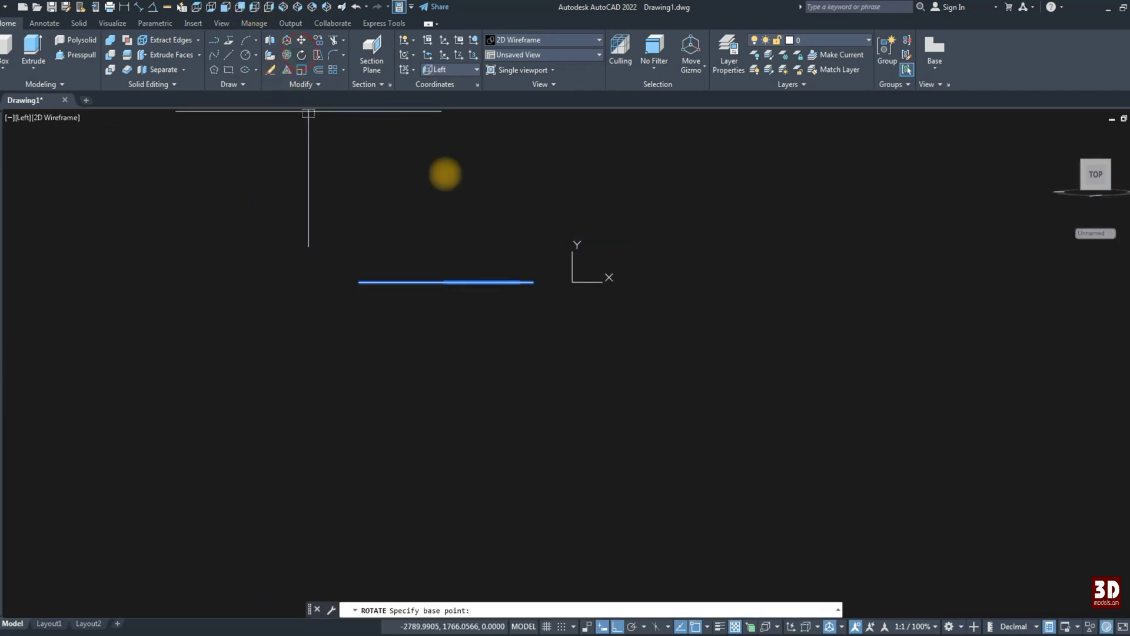
{"action": "left_click", "coordinate": [540, 329]}
Step: Extrude the tabletop profile 400 deep in SW Isometric view
{"action": "left_click", "coordinate": [283, 8]}
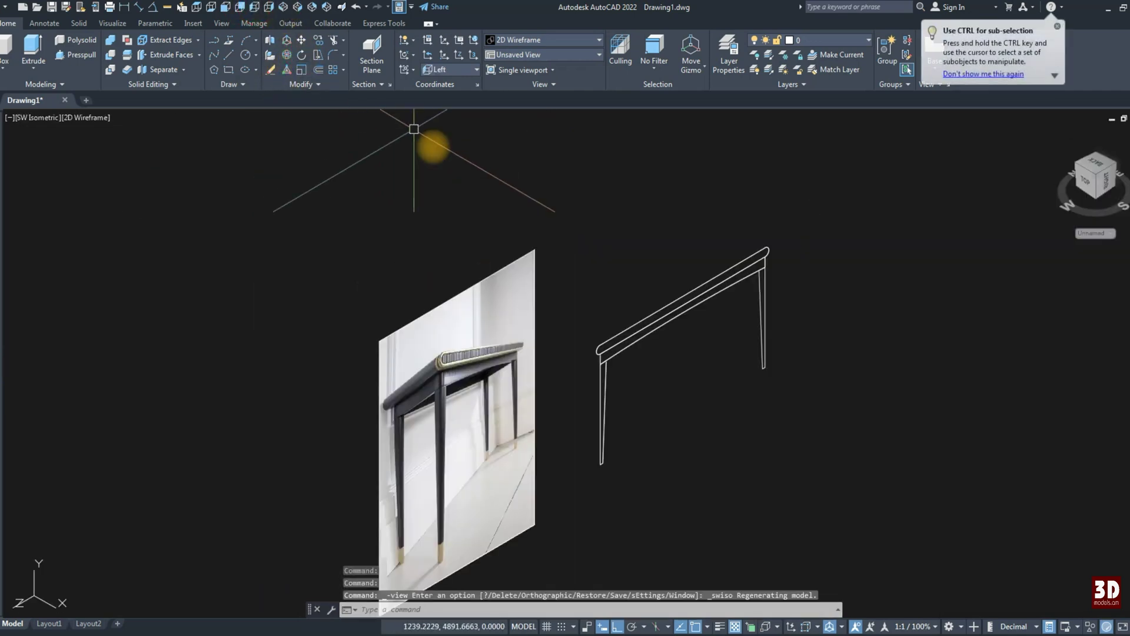
{"action": "left_click", "coordinate": [41, 47]}
{"action": "left_click", "coordinate": [610, 346]}
{"action": "key", "text": "Return"}
{"action": "scroll", "coordinate": [607, 329], "scroll_direction": "up", "scroll_amount": 2}
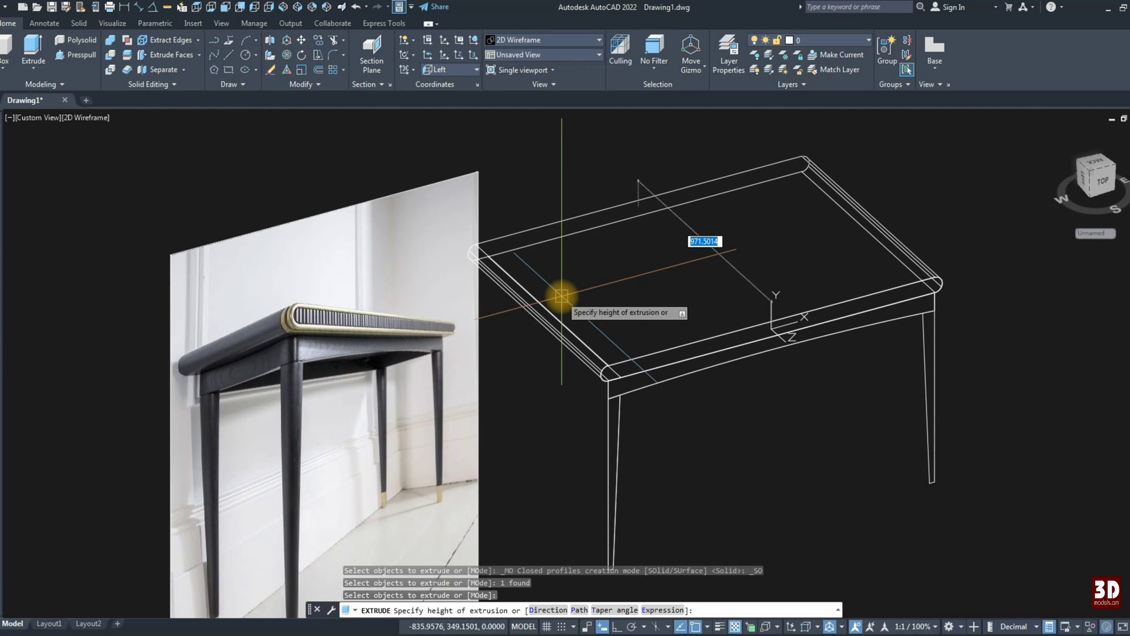
{"action": "key", "text": "Return"}
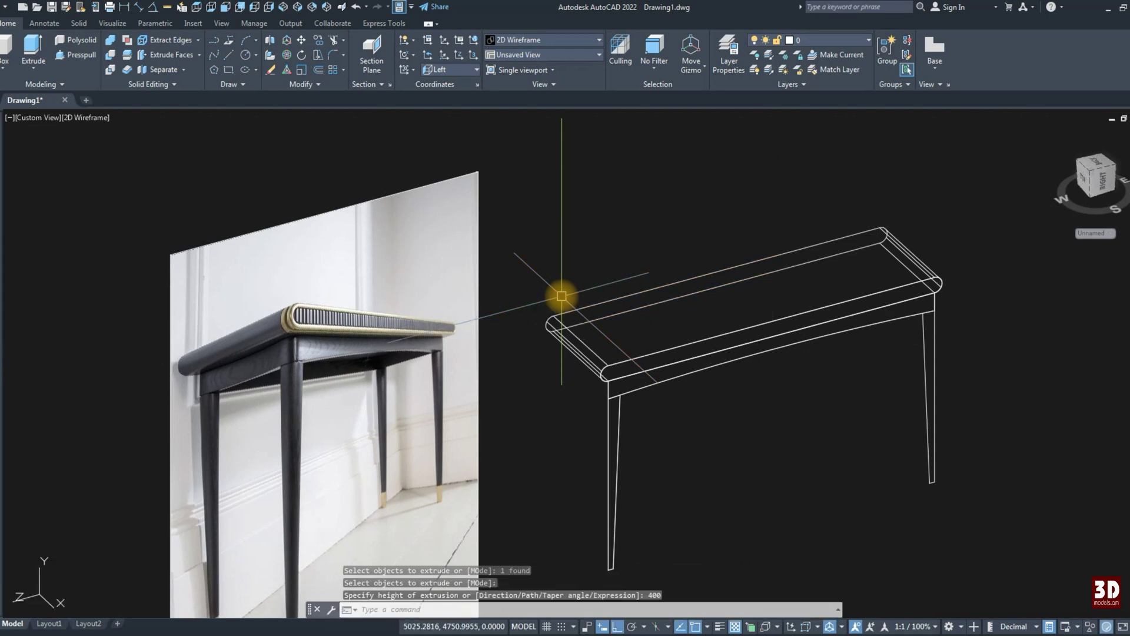
{"action": "middle_click_drag", "start_coordinate": [562, 296], "coordinate": [526, 244]}
Step: Extrude the front apron profile 25 deep and return to Front view
{"action": "key", "text": "Return"}
{"action": "left_click", "coordinate": [595, 329]}
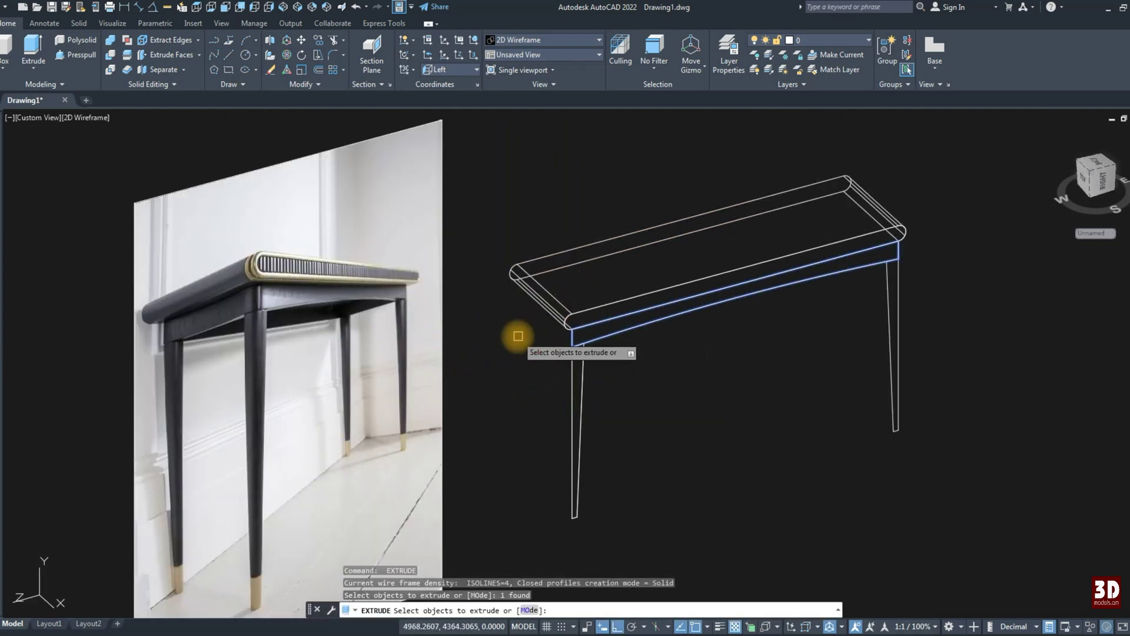
{"action": "key", "text": "Return"}
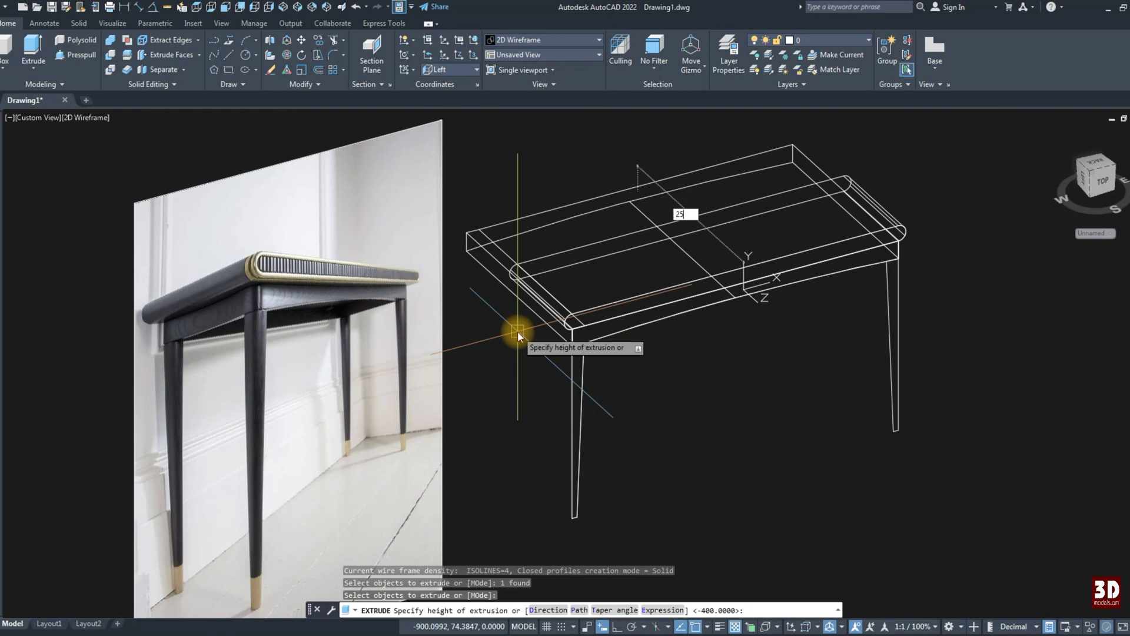
{"action": "key", "text": "Return"}
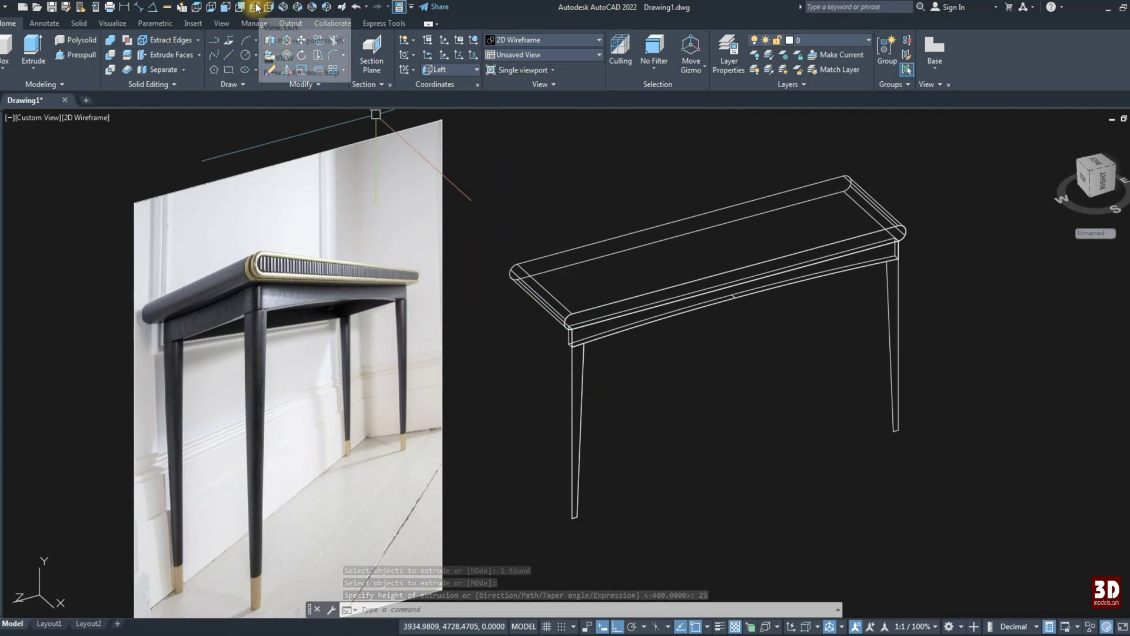
{"action": "left_click", "coordinate": [225, 8]}
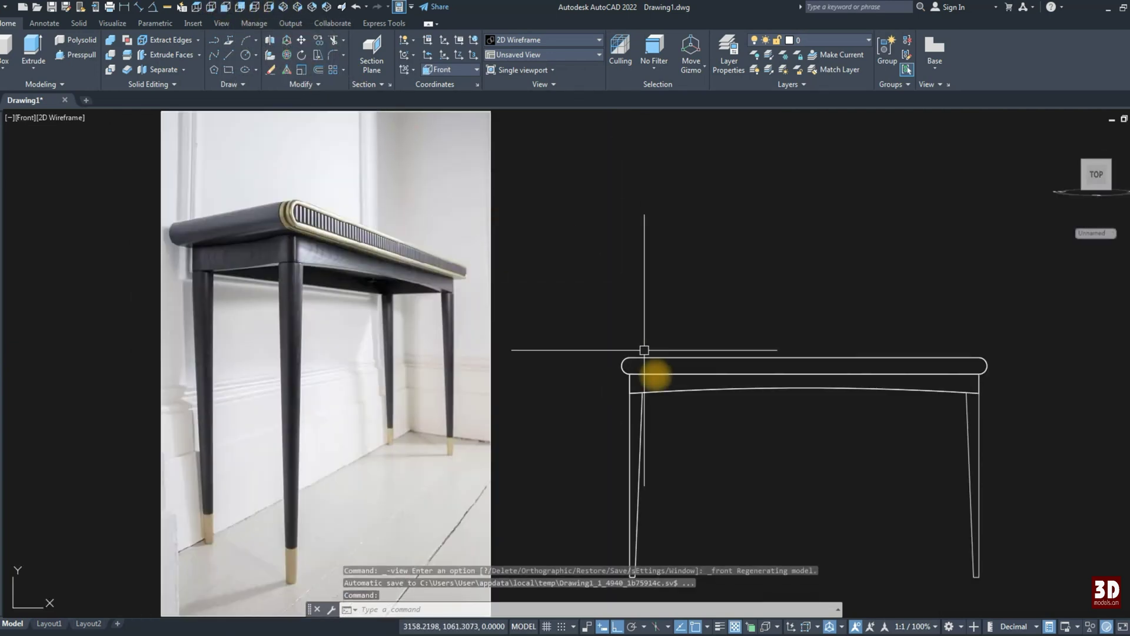
Step: Move the left leg outline out to the right of the table
{"action": "middle_click_drag", "start_coordinate": [650, 368], "coordinate": [537, 315]}
{"action": "left_click", "coordinate": [532, 315]}
{"action": "scroll", "coordinate": [518, 324], "scroll_direction": "down", "scroll_amount": 2}
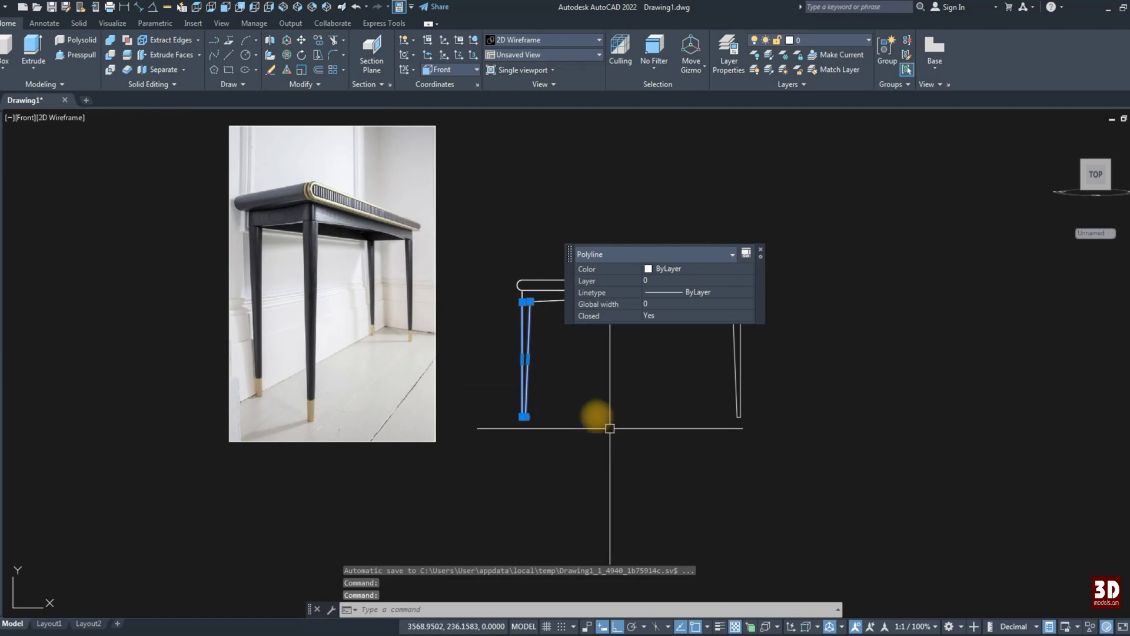
{"action": "type", "text": "m"}
{"action": "key", "text": "Return"}
{"action": "left_click", "coordinate": [574, 416]}
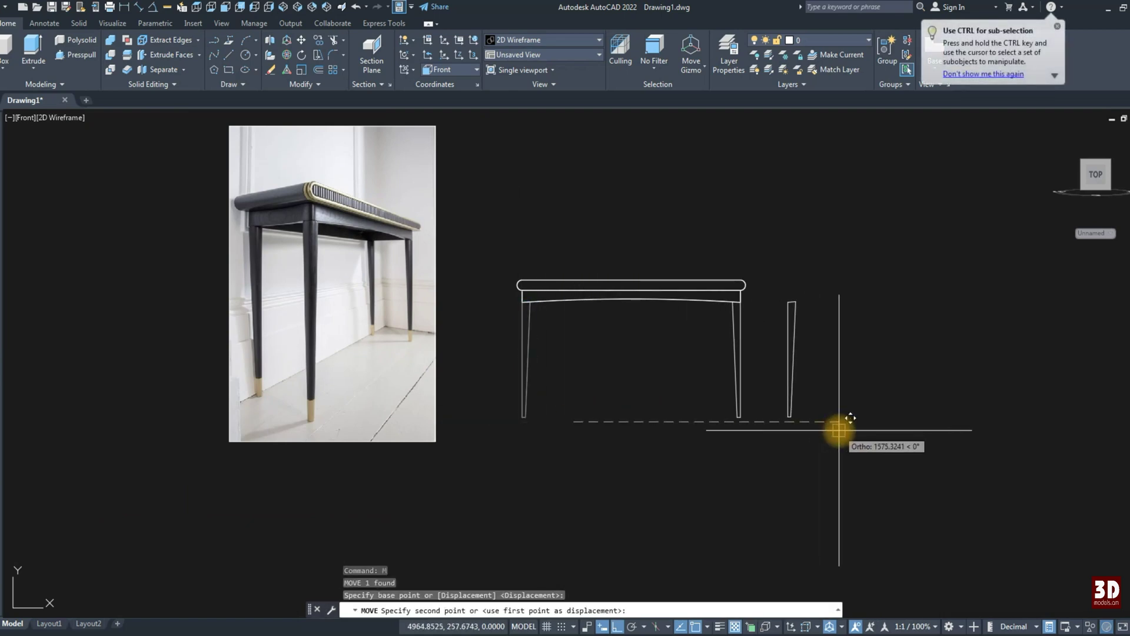
{"action": "left_click", "coordinate": [827, 396]}
Step: Check the selection of the separated leg outline, then clear it
{"action": "scroll", "coordinate": [786, 289], "scroll_direction": "up", "scroll_amount": 3}
{"action": "scroll", "coordinate": [795, 303], "scroll_direction": "up", "scroll_amount": 2}
{"action": "left_click", "coordinate": [796, 306]}
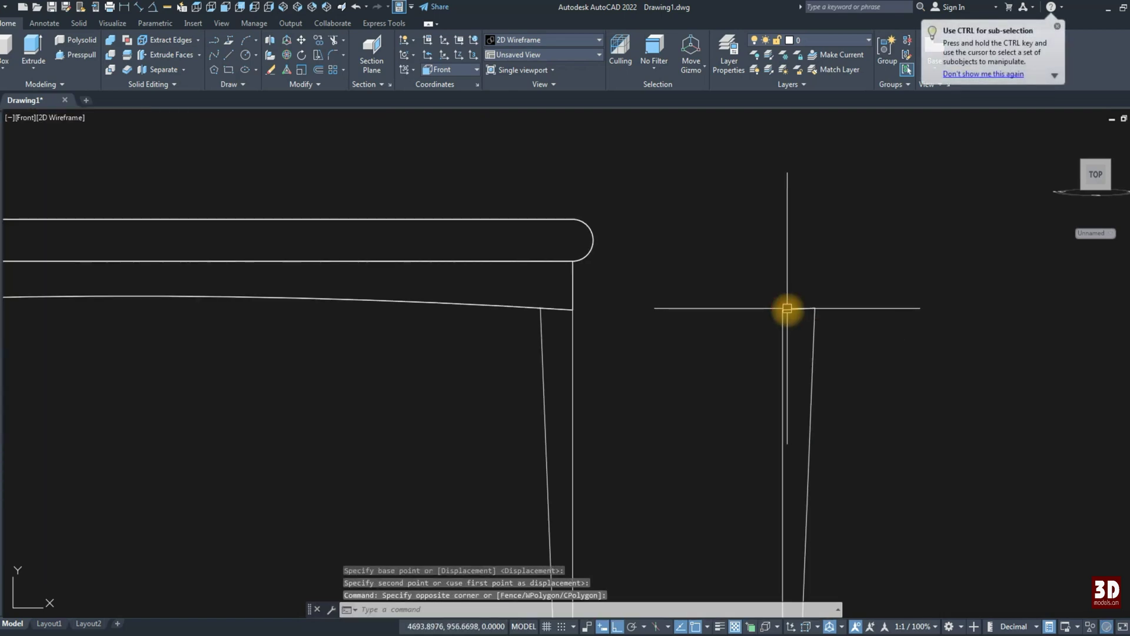
{"action": "scroll", "coordinate": [793, 311], "scroll_direction": "up", "scroll_amount": 2}
{"action": "key", "text": "Escape"}
{"action": "scroll", "coordinate": [789, 312], "scroll_direction": "down", "scroll_amount": 3}
{"action": "left_click", "coordinate": [786, 312]}
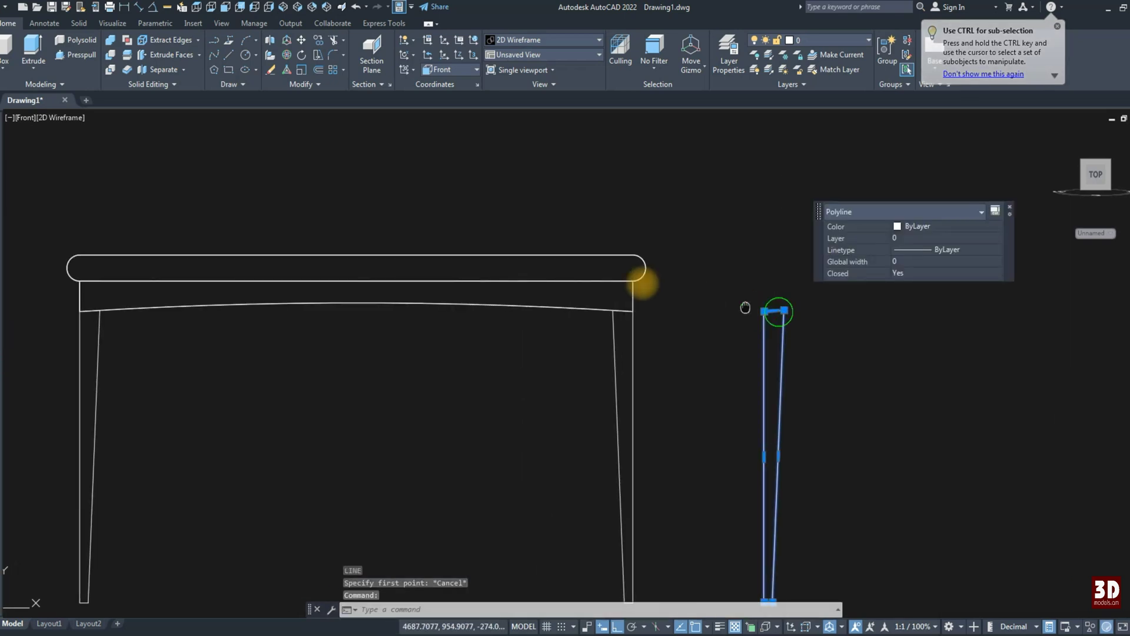
{"action": "key", "text": "Escape"}
{"action": "scroll", "coordinate": [599, 276], "scroll_direction": "down", "scroll_amount": 2}
Step: Draw a vertical line up the moved leg
{"action": "key", "text": "Return"}
{"action": "scroll", "coordinate": [609, 356], "scroll_direction": "up", "scroll_amount": 2}
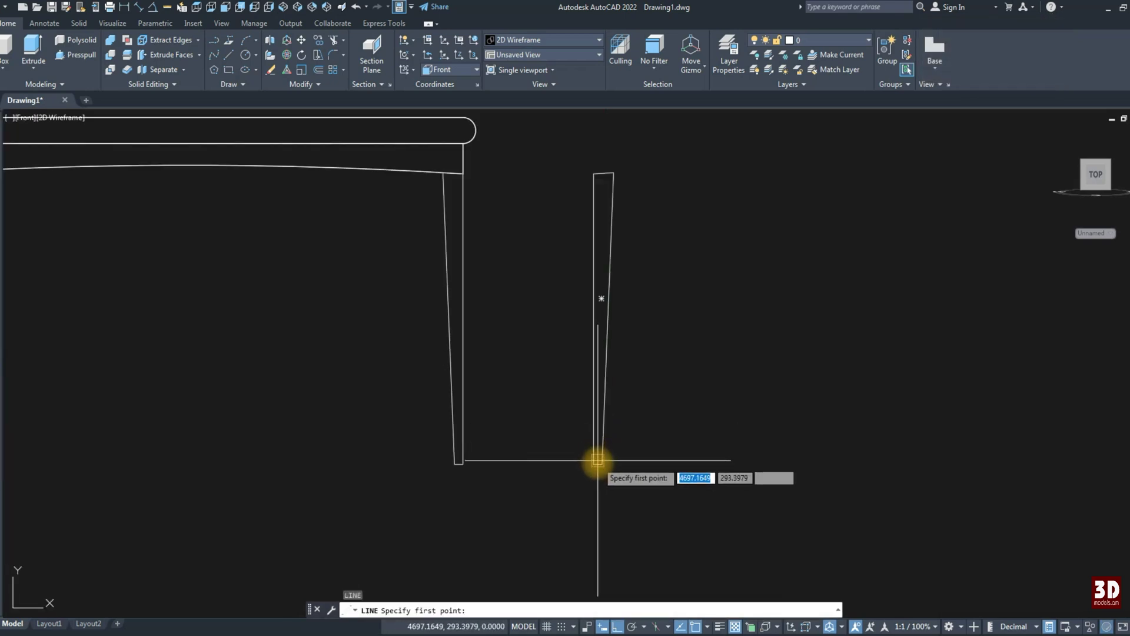
{"action": "left_click", "coordinate": [600, 174]}
{"action": "key", "text": "Escape"}
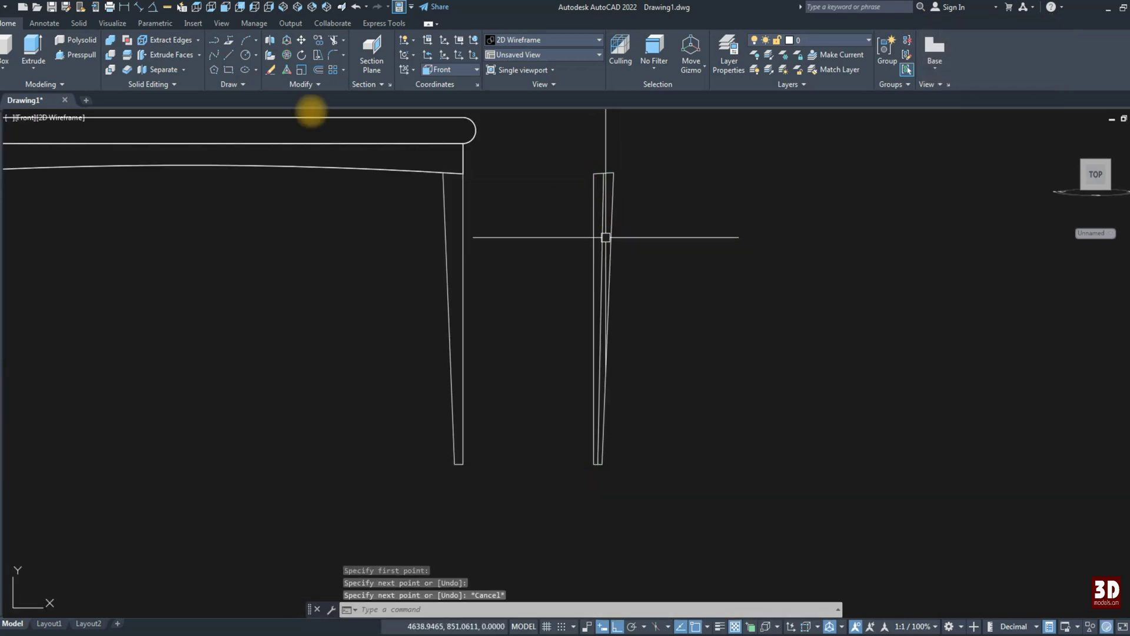
Step: Rotate the leg by reference about its bottom so it stands upright
{"action": "left_click", "coordinate": [300, 54]}
{"action": "left_click_drag", "start_coordinate": [530, 240], "coordinate": [606, 270]}
{"action": "key", "text": "Return"}
{"action": "left_click", "coordinate": [598, 439]}
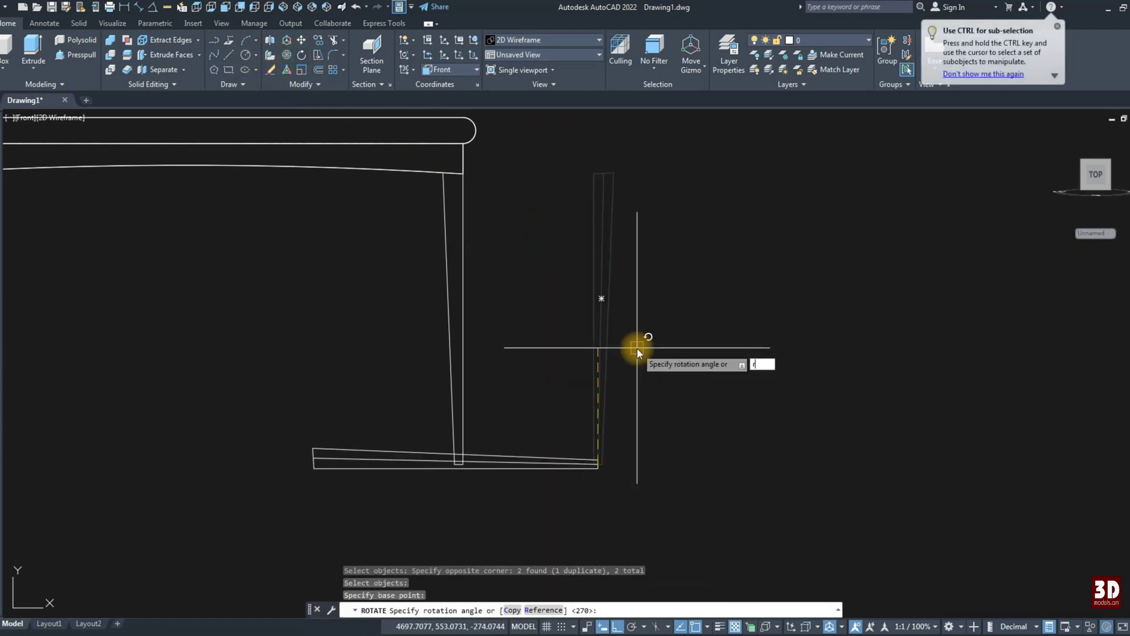
{"action": "type", "text": "r"}
{"action": "key", "text": "Return"}
{"action": "scroll", "coordinate": [596, 454], "scroll_direction": "up", "scroll_amount": 3}
{"action": "scroll", "coordinate": [598, 457], "scroll_direction": "down", "scroll_amount": 4}
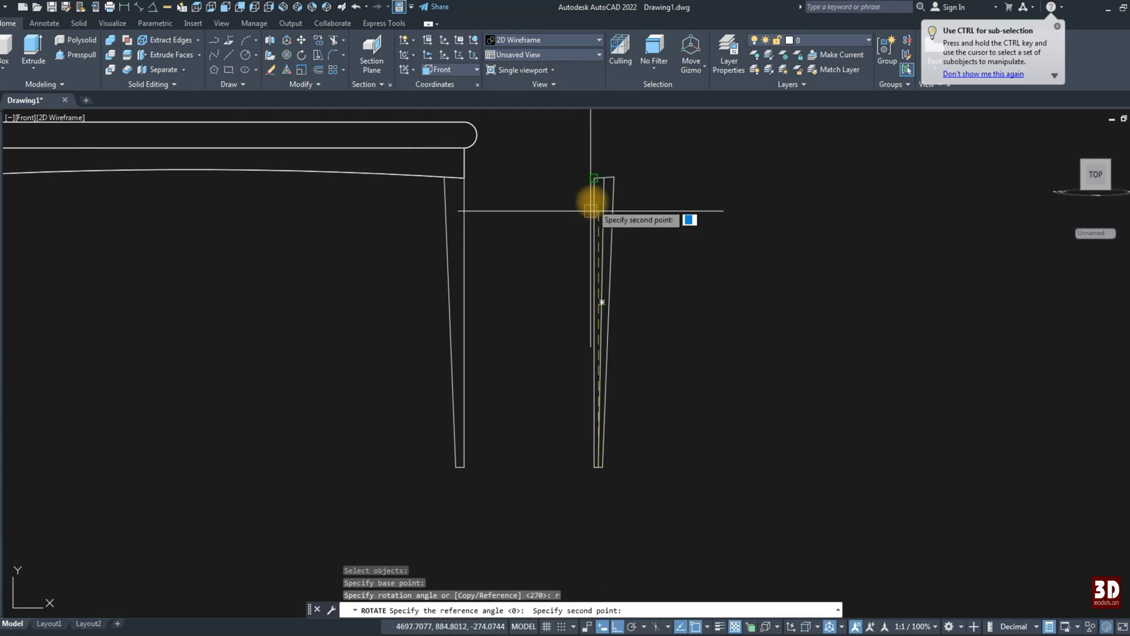
{"action": "left_click", "coordinate": [598, 178]}
{"action": "scroll", "coordinate": [598, 167], "scroll_direction": "up", "scroll_amount": 2}
{"action": "left_click", "coordinate": [601, 177]}
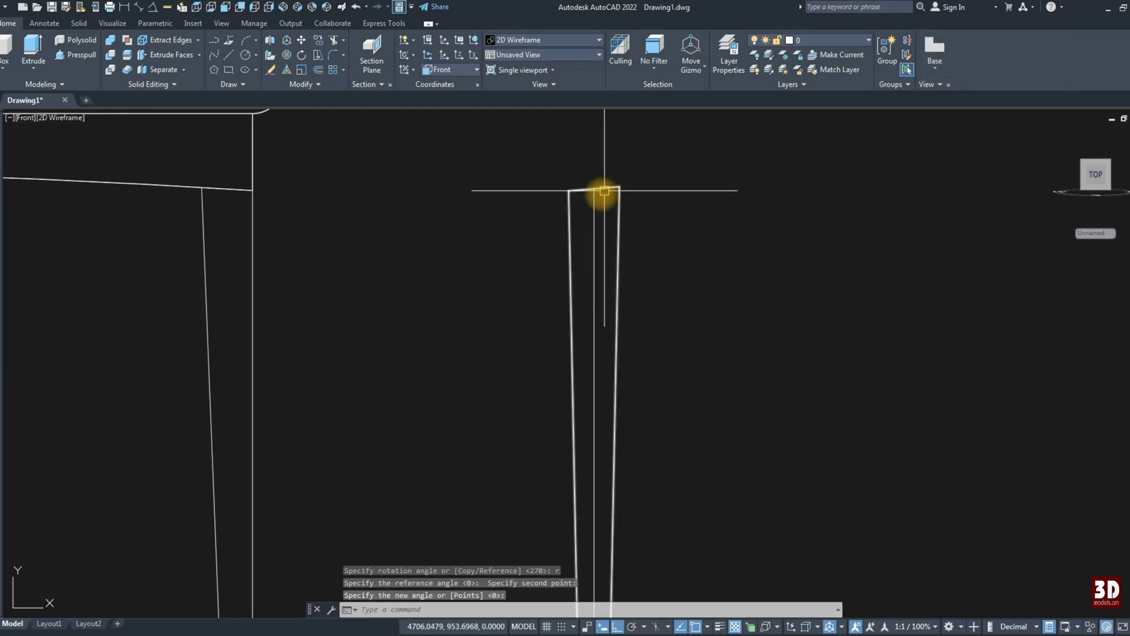
{"action": "left_click", "coordinate": [585, 202]}
{"action": "key", "text": "Escape"}
{"action": "key", "text": "Escape"}
{"action": "type", "text": "bo"}
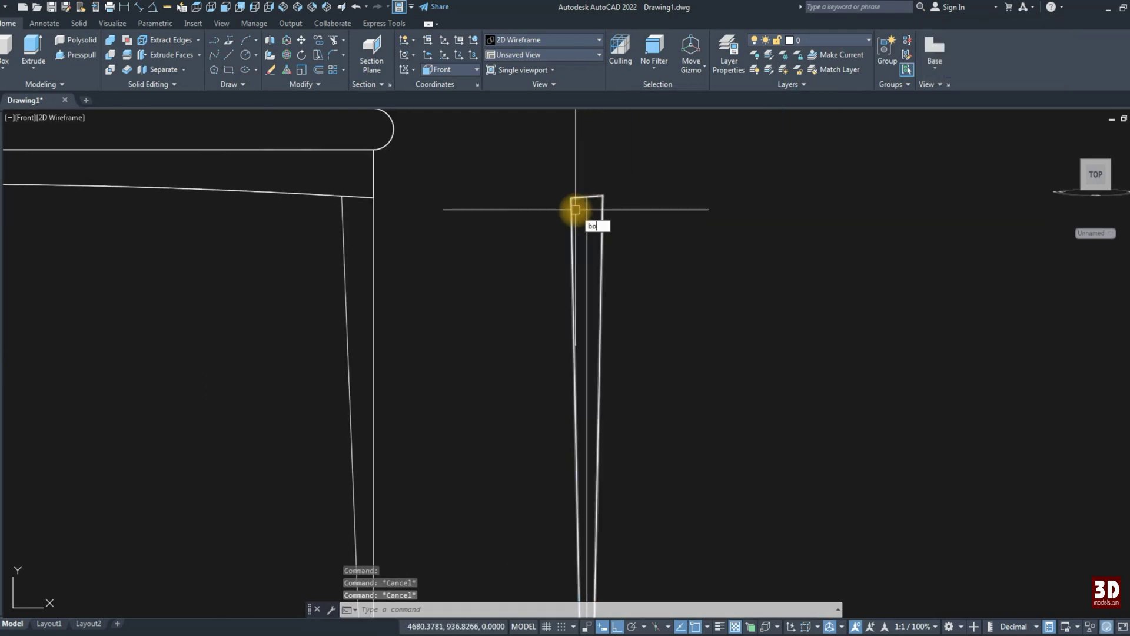
Step: Create a closed boundary inside the leg and erase the original and leftover outlines
{"action": "key", "text": "Return"}
{"action": "left_click", "coordinate": [405, 206]}
{"action": "scroll", "coordinate": [585, 222], "scroll_direction": "down", "scroll_amount": 1}
{"action": "left_click", "coordinate": [586, 227]}
{"action": "key", "text": "Return"}
{"action": "key", "text": "e"}
{"action": "key", "text": "Return"}
{"action": "left_click", "coordinate": [573, 187]}
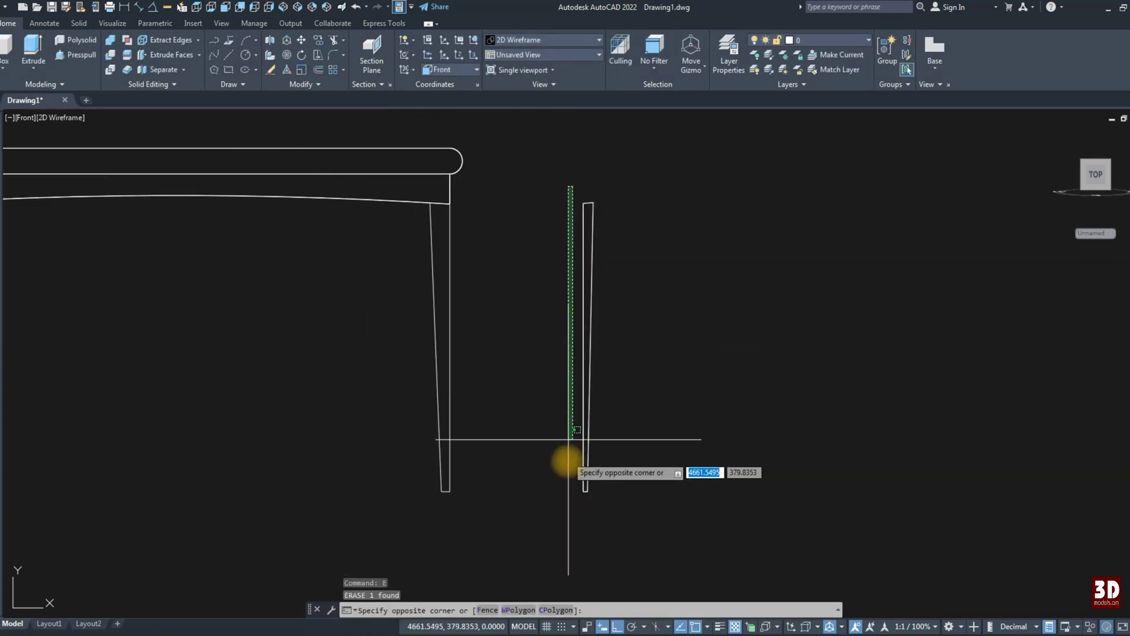
{"action": "left_click", "coordinate": [585, 508]}
{"action": "key", "text": "Return"}
Step: Orbit to a 3D view of the table with the leg profile beside it
{"action": "middle_click_drag", "start_coordinate": [550, 326], "coordinate": [502, 298], "text": "shift"}
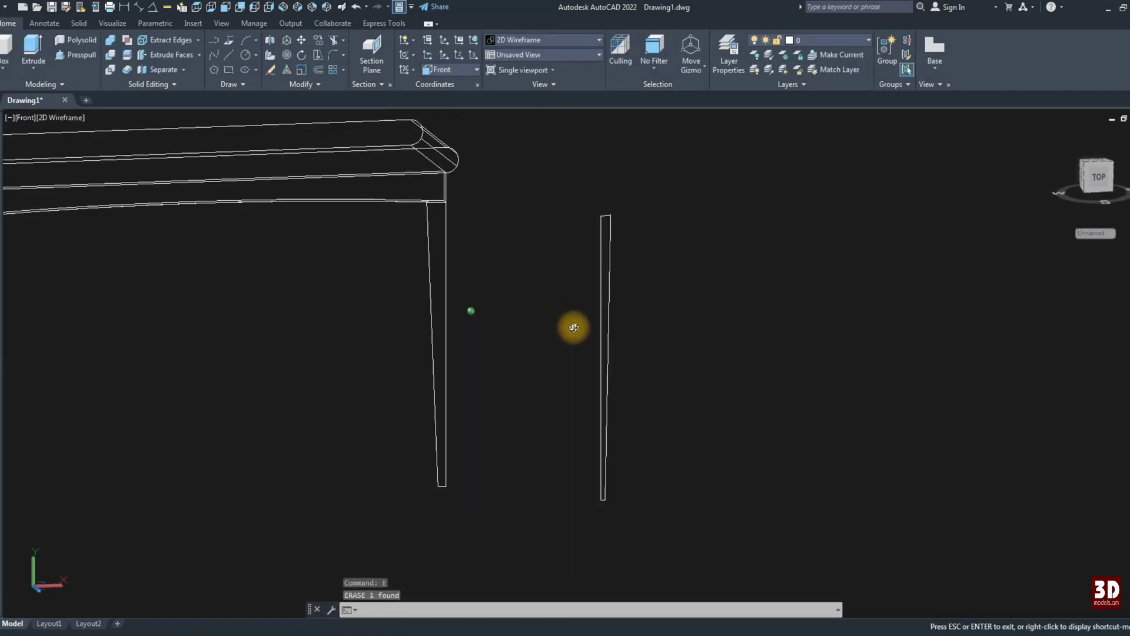
{"action": "left_click", "coordinate": [44, 24]}
{"action": "left_click", "coordinate": [79, 24]}
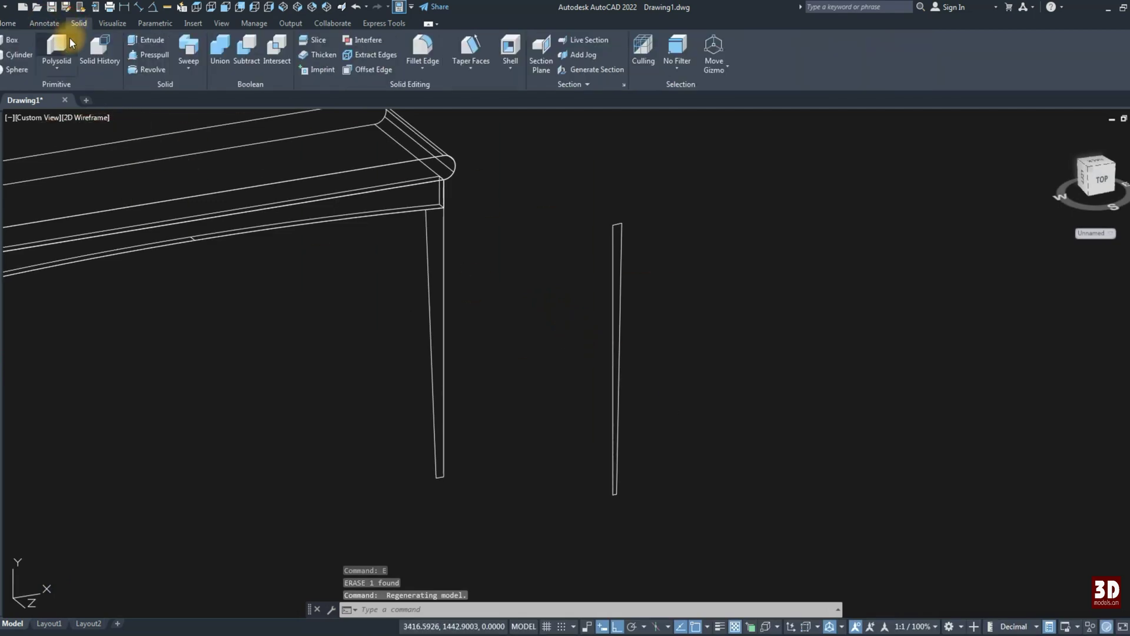
Step: Revolve the leg profile a full 360° about its vertical axis into a round solid
{"action": "left_click", "coordinate": [143, 71]}
{"action": "left_click", "coordinate": [601, 263]}
{"action": "key", "text": "Return"}
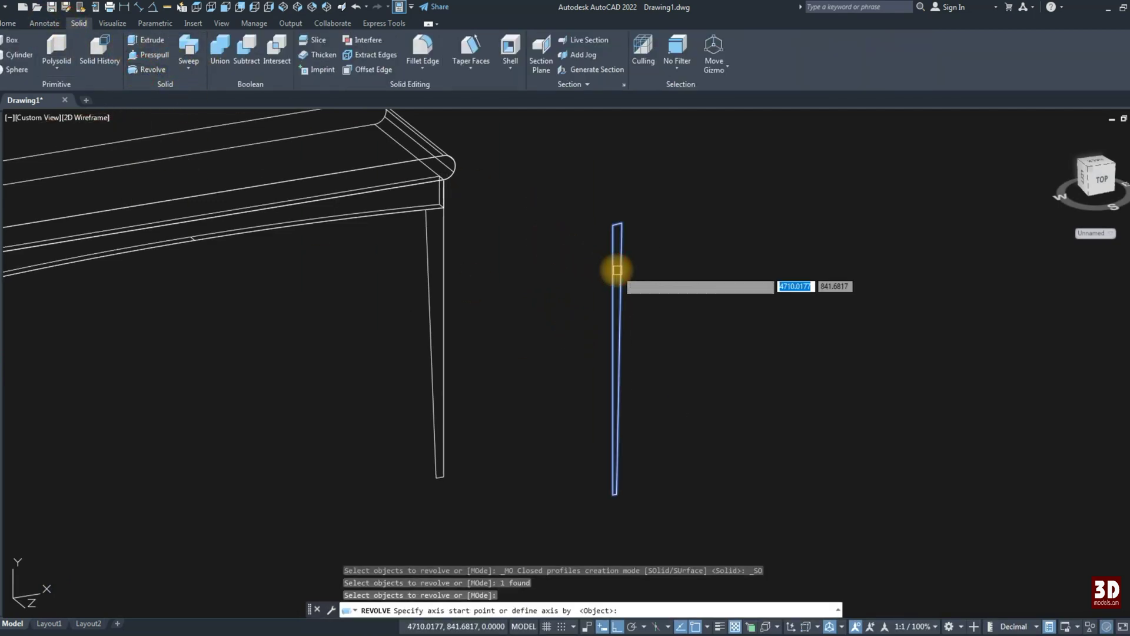
{"action": "left_click", "coordinate": [617, 225]}
{"action": "left_click", "coordinate": [606, 478]}
{"action": "key", "text": "Return"}
Step: Switch to Front view and select the new round leg solid
{"action": "left_click", "coordinate": [226, 7]}
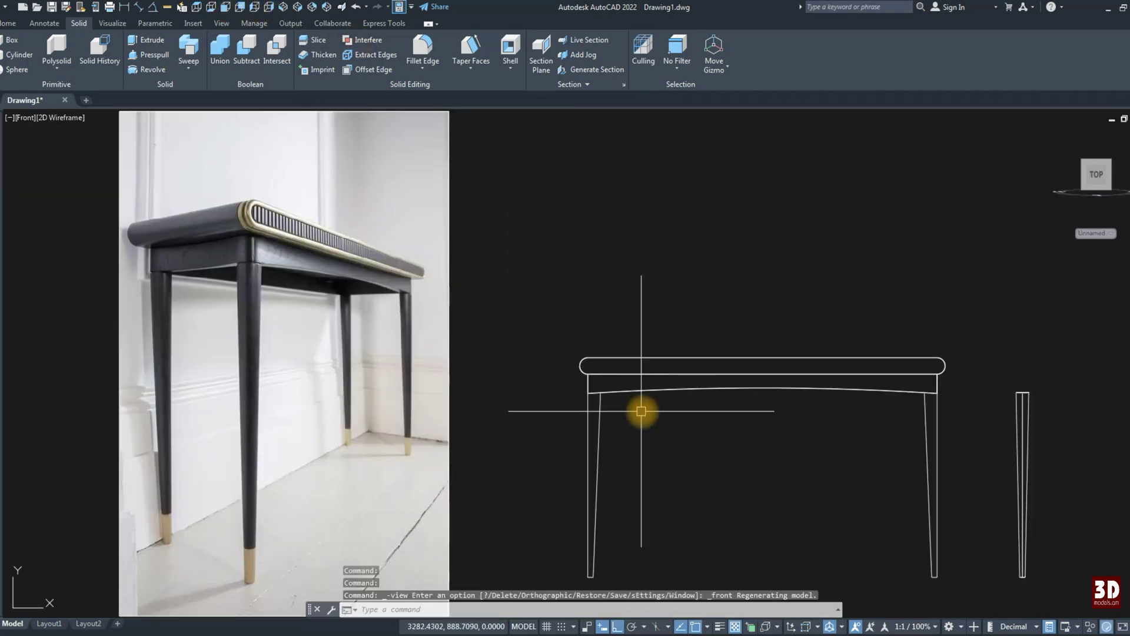
{"action": "middle_click_drag", "start_coordinate": [642, 411], "coordinate": [492, 321]}
{"action": "scroll", "coordinate": [492, 321], "scroll_direction": "down", "scroll_amount": 2}
{"action": "left_click", "coordinate": [769, 347]}
{"action": "scroll", "coordinate": [767, 338], "scroll_direction": "up", "scroll_amount": 2}
{"action": "scroll", "coordinate": [753, 331], "scroll_direction": "up", "scroll_amount": 2}
Step: Move the round leg from its bottom end to the bottom of the table's left leg
{"action": "type", "text": "m"}
{"action": "key", "text": "Return"}
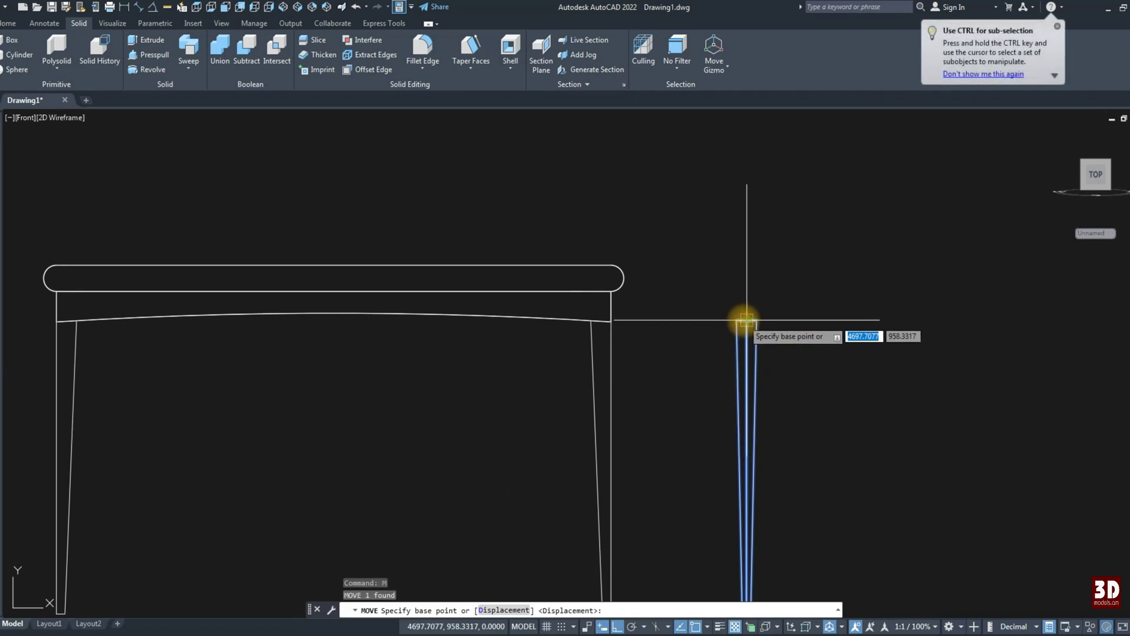
{"action": "scroll", "coordinate": [746, 320], "scroll_direction": "down", "scroll_amount": 3}
{"action": "scroll", "coordinate": [752, 454], "scroll_direction": "up", "scroll_amount": 2}
{"action": "scroll", "coordinate": [745, 461], "scroll_direction": "up", "scroll_amount": 2}
{"action": "left_click", "coordinate": [746, 460]}
{"action": "scroll", "coordinate": [742, 461], "scroll_direction": "down", "scroll_amount": 4}
{"action": "scroll", "coordinate": [462, 457], "scroll_direction": "up", "scroll_amount": 4}
{"action": "left_click", "coordinate": [464, 459]}
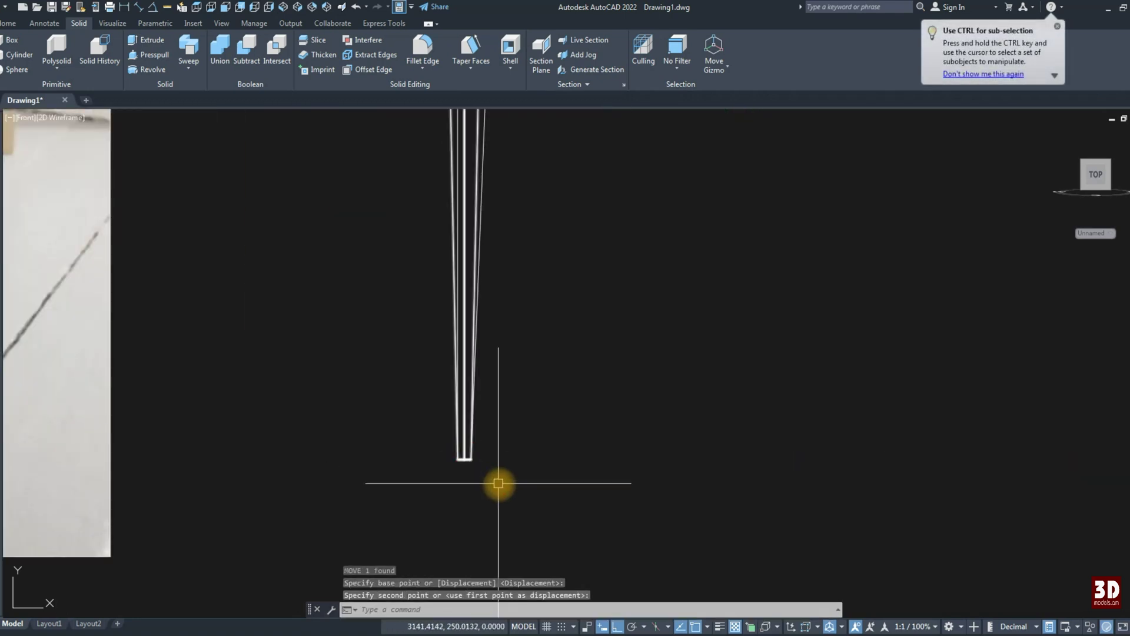
{"action": "scroll", "coordinate": [497, 479], "scroll_direction": "down", "scroll_amount": 4}
{"action": "left_click", "coordinate": [21, 26]}
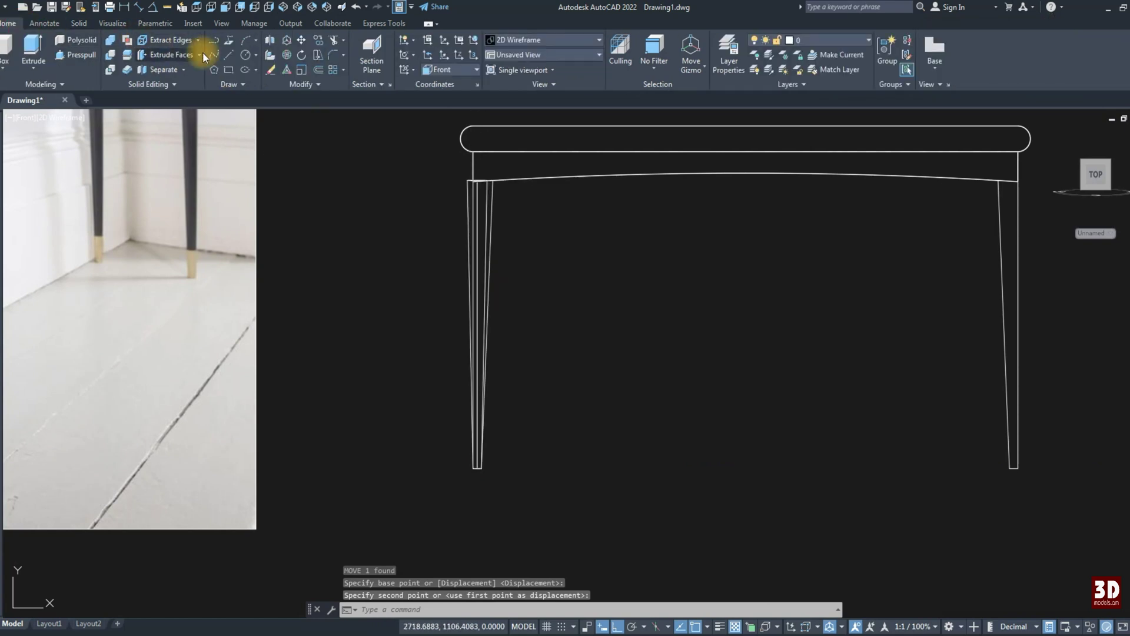
Step: Rotate the round leg about its bottom using a vertical reference along the leg
{"action": "left_click", "coordinate": [302, 54]}
{"action": "left_click", "coordinate": [480, 450]}
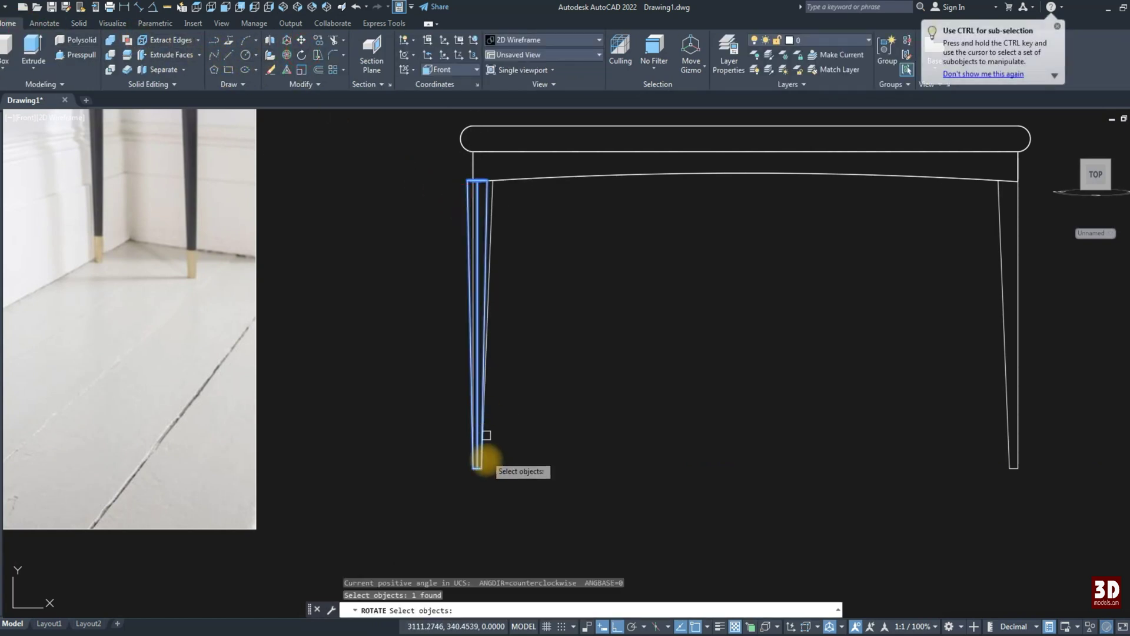
{"action": "scroll", "coordinate": [473, 475], "scroll_direction": "up", "scroll_amount": 4}
{"action": "key", "text": "Return"}
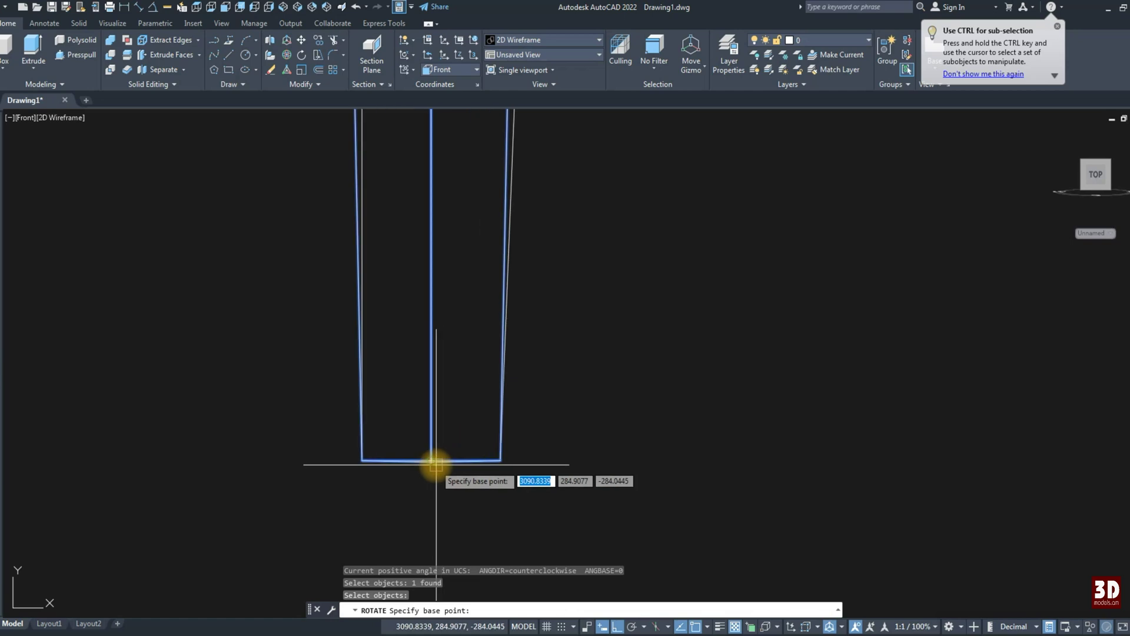
{"action": "left_click", "coordinate": [439, 460]}
{"action": "type", "text": "r"}
{"action": "key", "text": "Return"}
{"action": "left_click", "coordinate": [425, 460]}
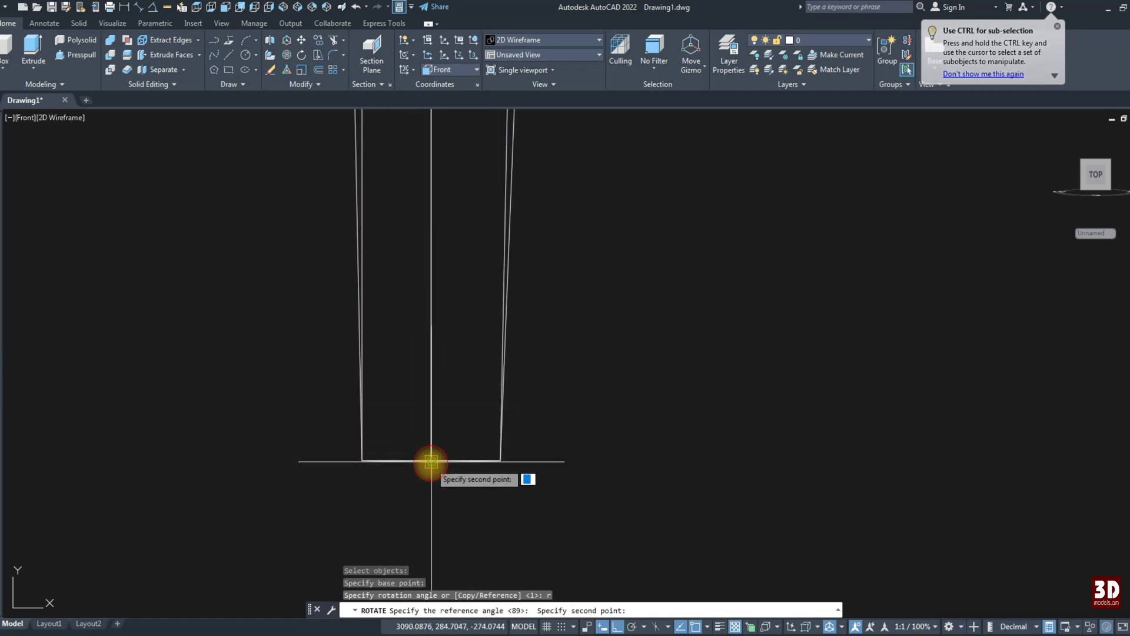
{"action": "scroll", "coordinate": [427, 412], "scroll_direction": "down", "scroll_amount": 5}
{"action": "scroll", "coordinate": [432, 259], "scroll_direction": "up", "scroll_amount": 4}
{"action": "scroll", "coordinate": [429, 218], "scroll_direction": "up", "scroll_amount": 2}
{"action": "left_click", "coordinate": [429, 243]}
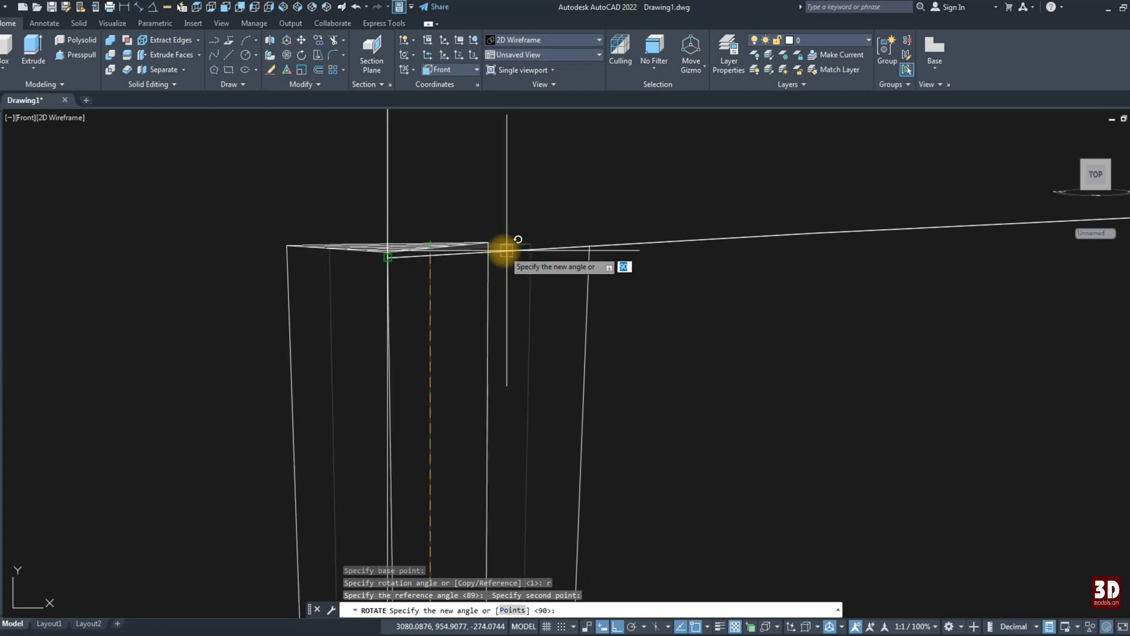
Step: With Ortho off, set the new angle at the original leg's top to tilt it
{"action": "key", "text": "F8"}
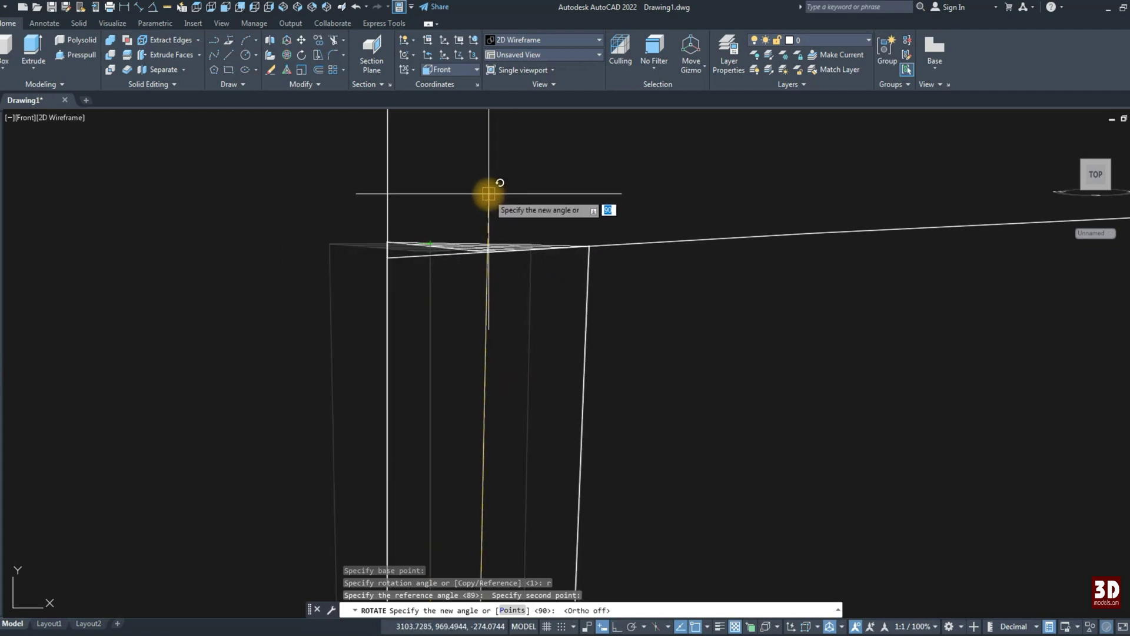
{"action": "scroll", "coordinate": [488, 193], "scroll_direction": "up", "scroll_amount": 4}
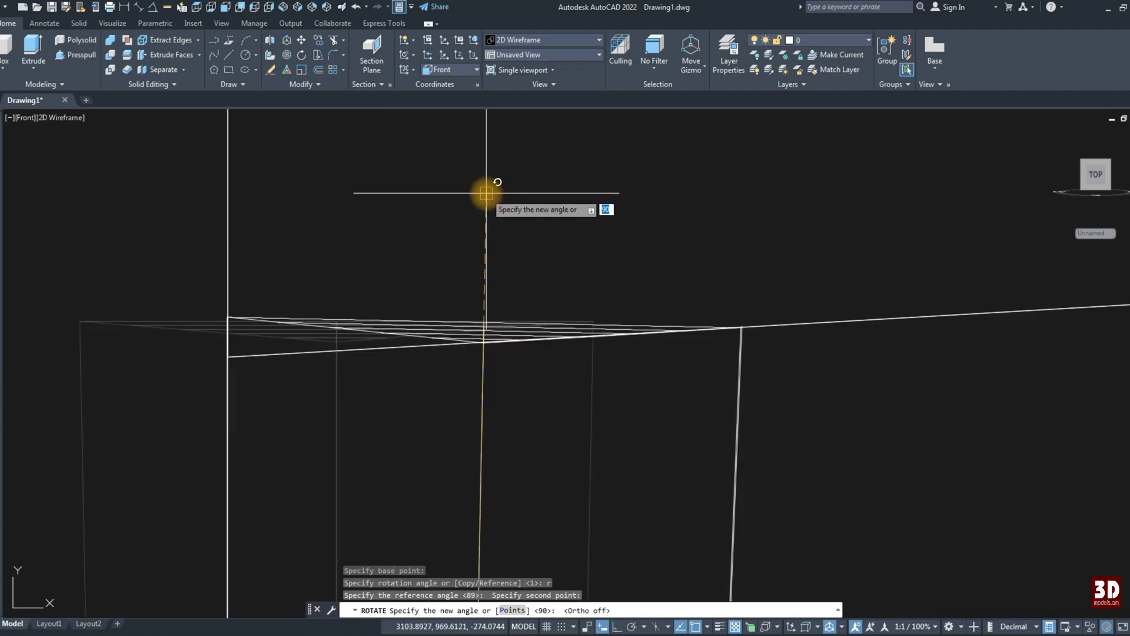
{"action": "scroll", "coordinate": [488, 193], "scroll_direction": "up", "scroll_amount": 2}
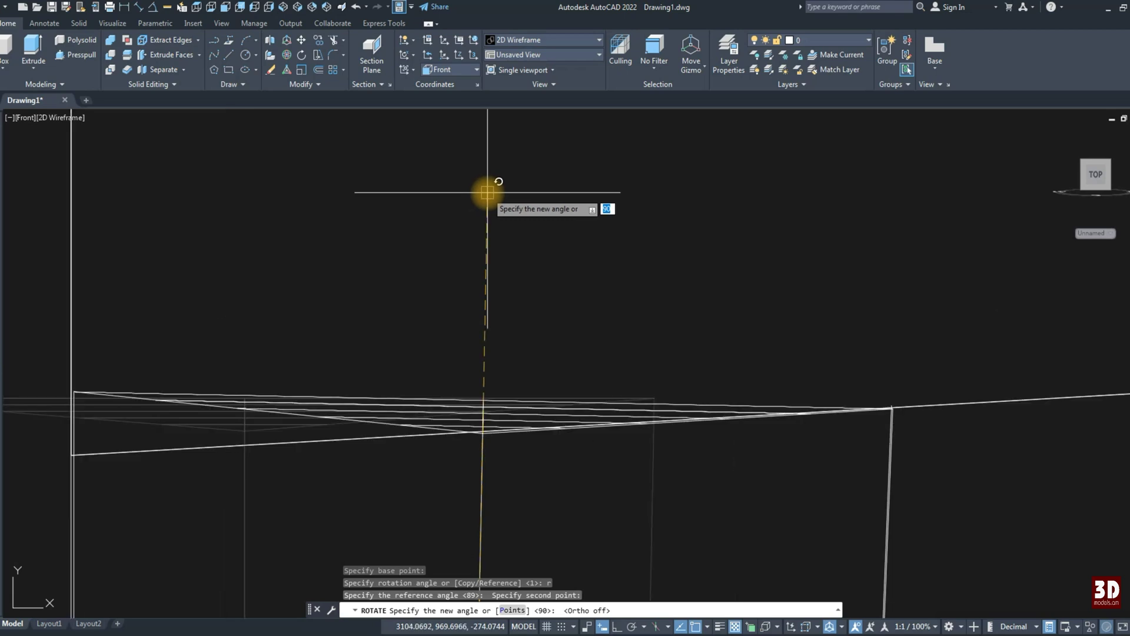
{"action": "left_click", "coordinate": [488, 193]}
{"action": "scroll", "coordinate": [486, 204], "scroll_direction": "down", "scroll_amount": 5}
{"action": "key", "text": "F8"}
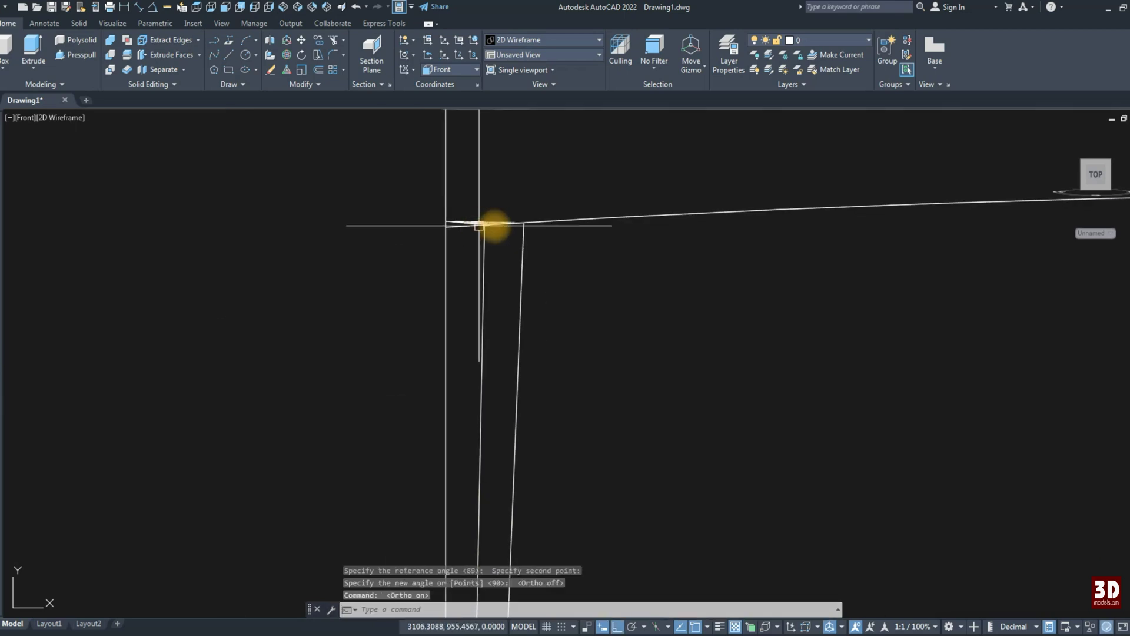
{"action": "left_click", "coordinate": [127, 62]}
{"action": "left_click", "coordinate": [477, 243]}
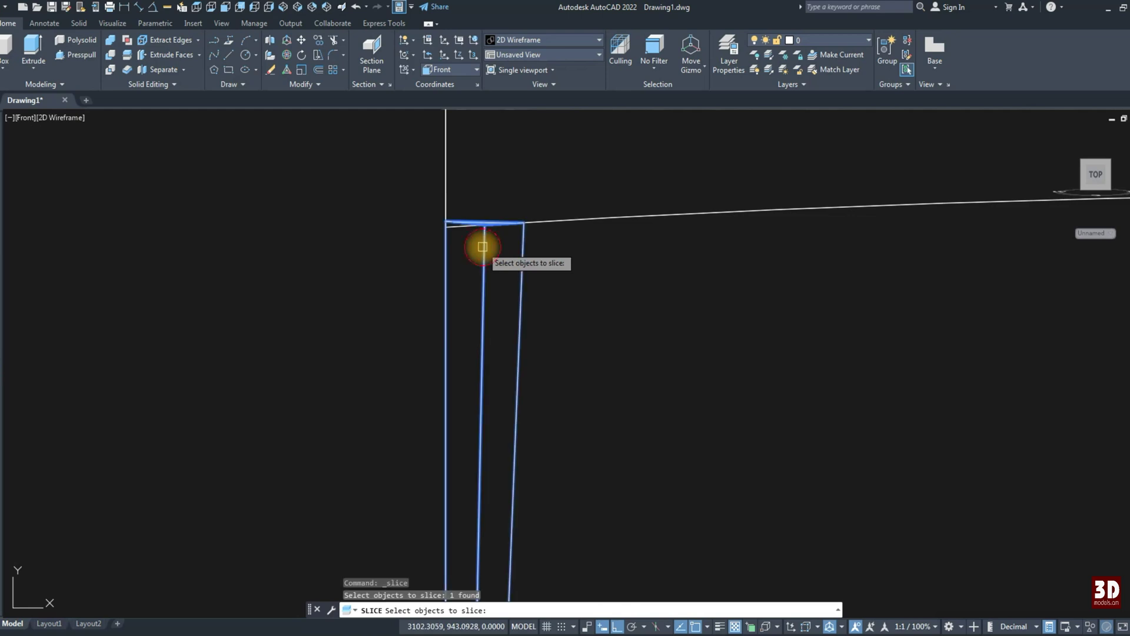
Step: In Left view, move the round leg 25 units to the left under the tabletop
{"action": "key", "text": "Escape"}
{"action": "left_click", "coordinate": [255, 11]}
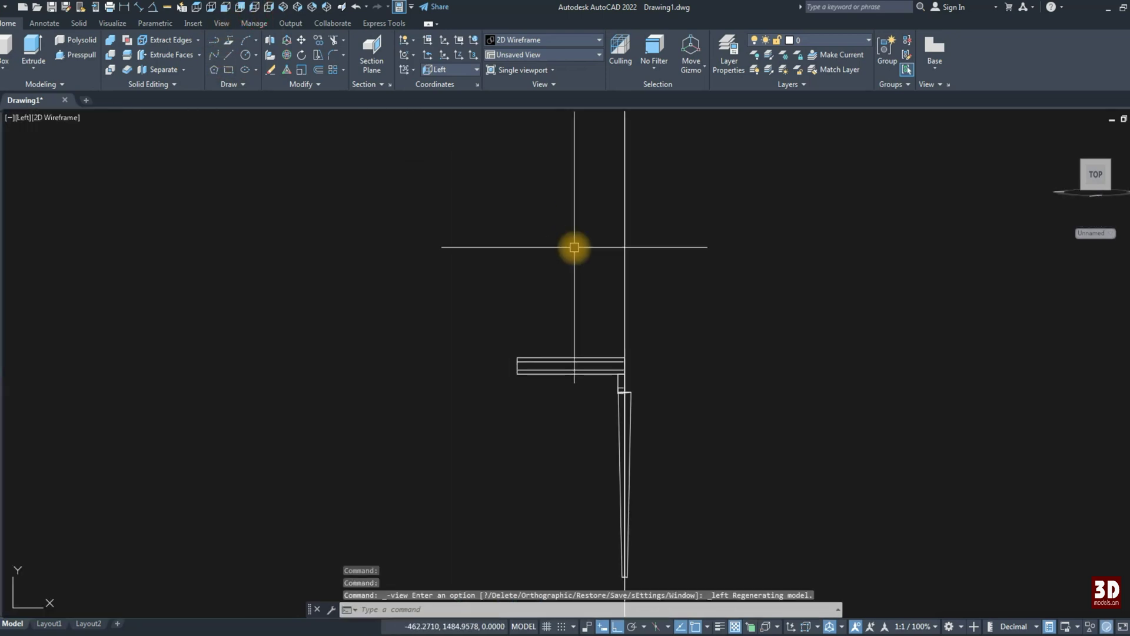
{"action": "left_click", "coordinate": [550, 310]}
{"action": "scroll", "coordinate": [551, 312], "scroll_direction": "down", "scroll_amount": 3}
{"action": "type", "text": "m"}
{"action": "key", "text": "Return"}
{"action": "left_click", "coordinate": [630, 306]}
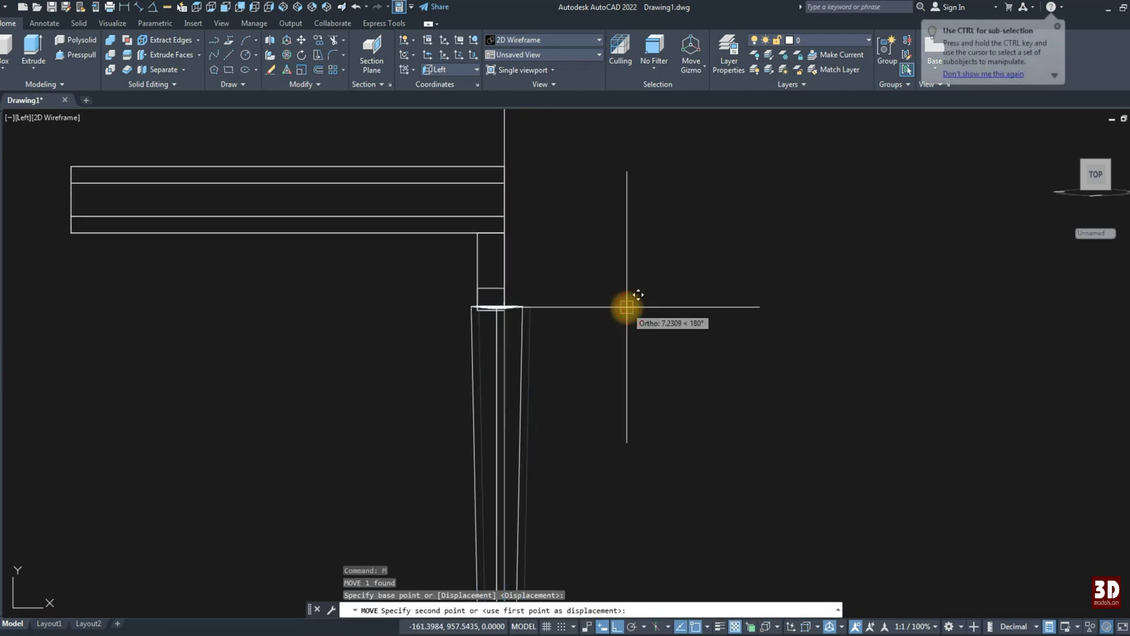
{"action": "type", "text": "25"}
{"action": "key", "text": "Return"}
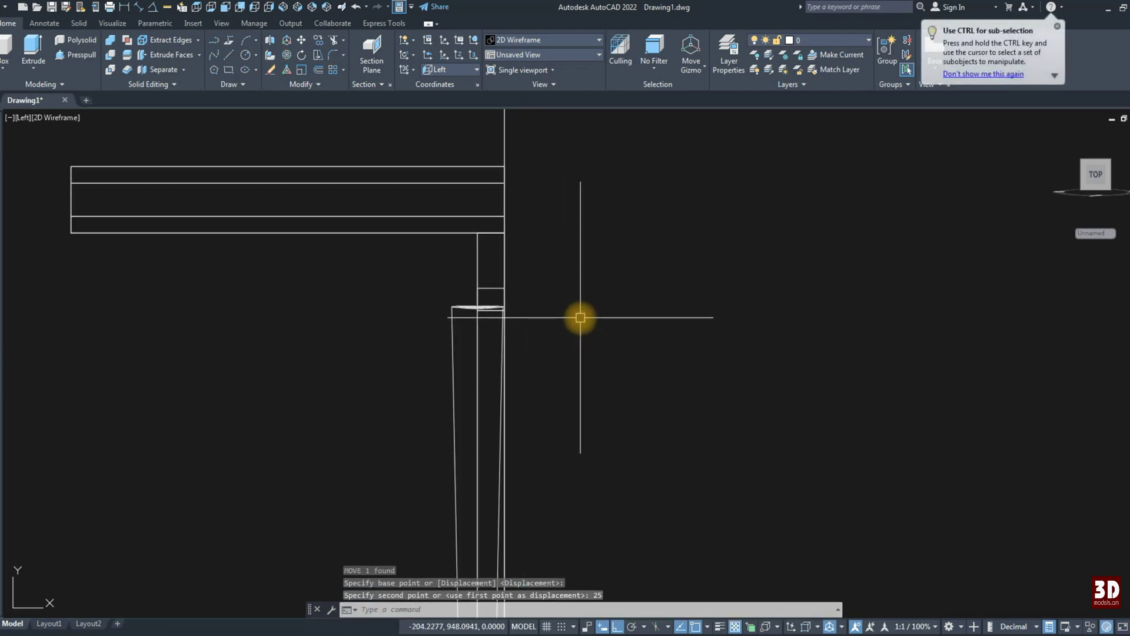
{"action": "scroll", "coordinate": [480, 215], "scroll_direction": "down", "scroll_amount": 4}
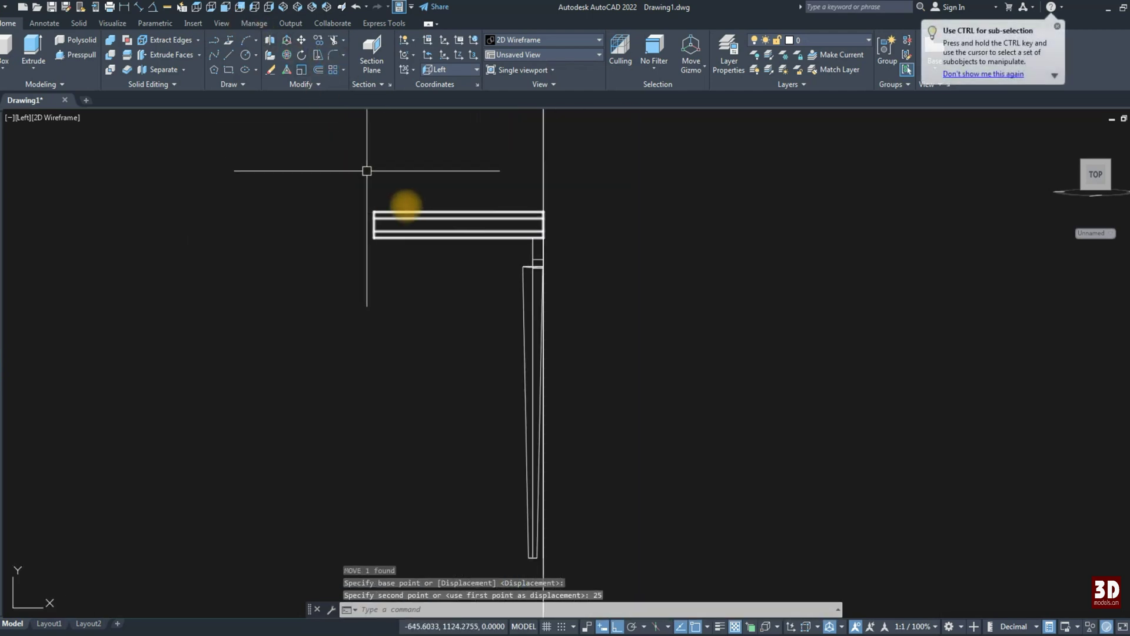
{"action": "scroll", "coordinate": [536, 255], "scroll_direction": "up", "scroll_amount": 2}
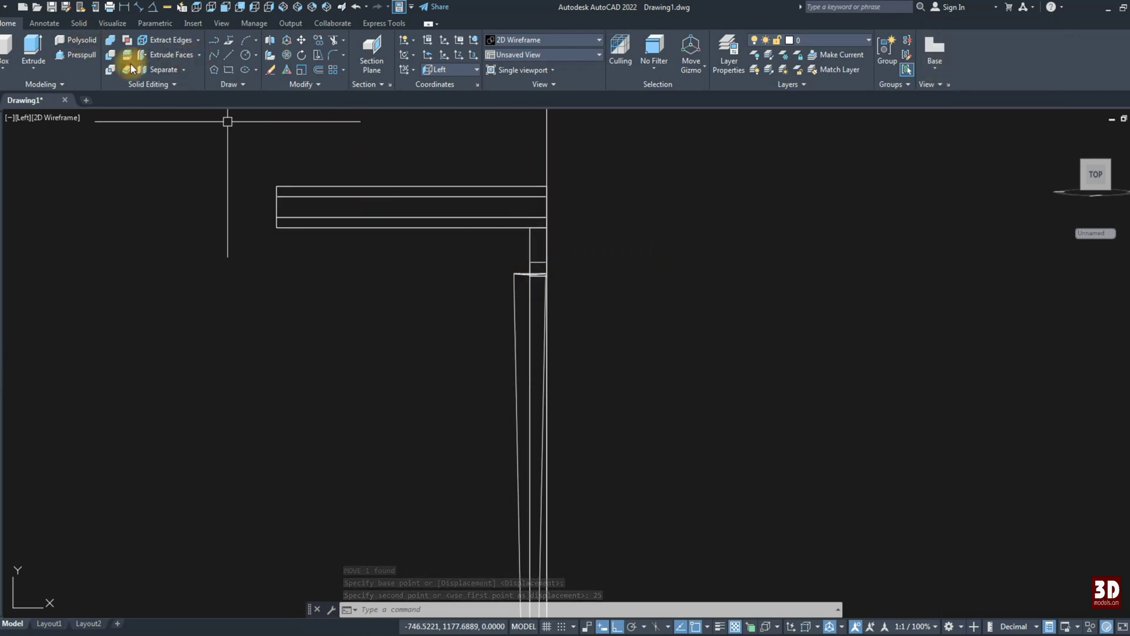
Step: Draw a rectangle beneath the tabletop starting from its edge
{"action": "left_click", "coordinate": [217, 69]}
{"action": "left_click", "coordinate": [276, 227]}
{"action": "scroll", "coordinate": [545, 268], "scroll_direction": "up", "scroll_amount": 2}
{"action": "scroll", "coordinate": [549, 292], "scroll_direction": "up", "scroll_amount": 2}
{"action": "left_click", "coordinate": [545, 297]}
Step: Extrude the new rectangle into a solid block
{"action": "scroll", "coordinate": [474, 301], "scroll_direction": "down", "scroll_amount": 3}
{"action": "middle_click_drag", "start_coordinate": [474, 300], "coordinate": [230, 215], "text": "shift"}
{"action": "left_click", "coordinate": [47, 47]}
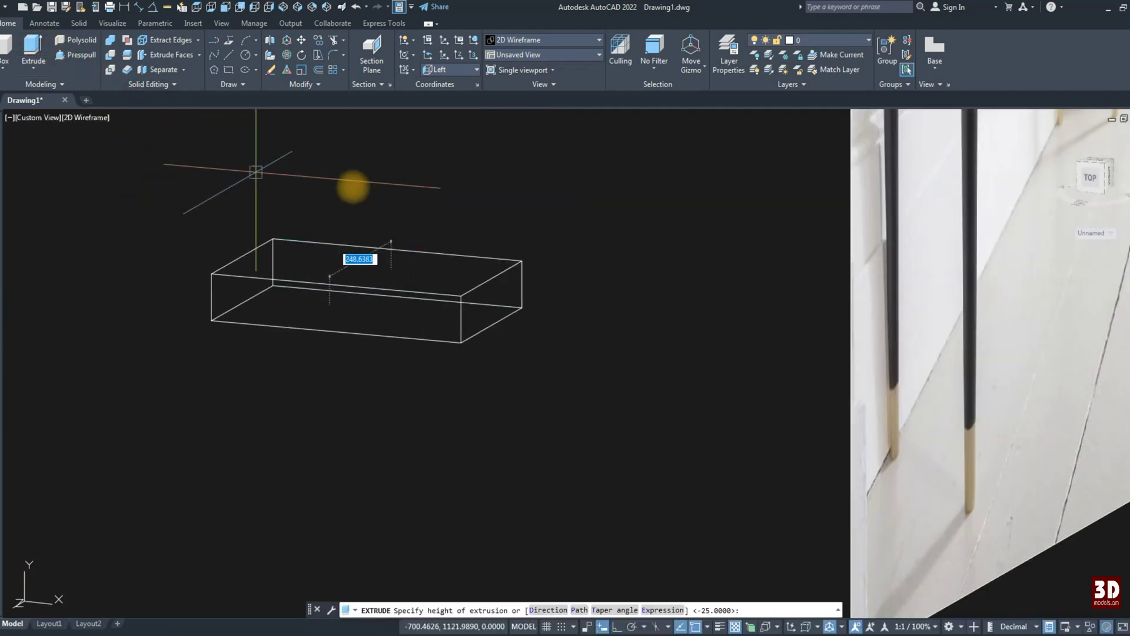
{"action": "type", "text": "2"}
{"action": "key", "text": "Return"}
Step: Move the block onto the table edge
{"action": "type", "text": "m"}
{"action": "key", "text": "Return"}
{"action": "left_click", "coordinate": [285, 236]}
{"action": "key", "text": "Return"}
{"action": "left_click", "coordinate": [269, 237]}
{"action": "scroll", "coordinate": [272, 360], "scroll_direction": "down", "scroll_amount": 8}
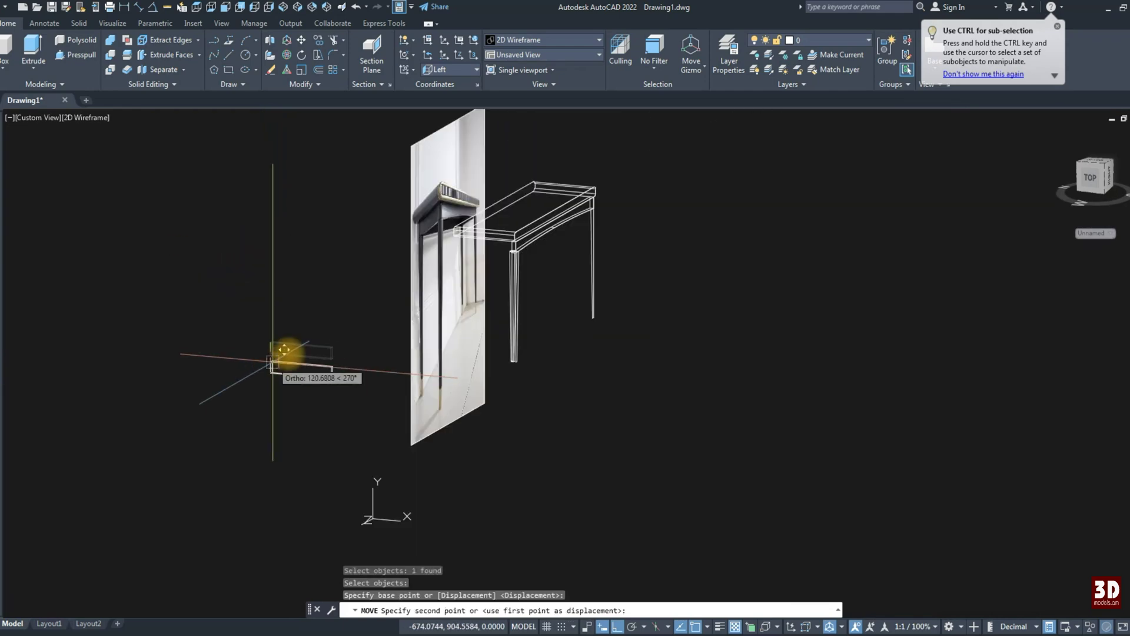
{"action": "scroll", "coordinate": [445, 236], "scroll_direction": "up", "scroll_amount": 10}
{"action": "scroll", "coordinate": [499, 222], "scroll_direction": "up", "scroll_amount": 3}
{"action": "left_click", "coordinate": [525, 260]}
{"action": "scroll", "coordinate": [610, 280], "scroll_direction": "down", "scroll_amount": 2}
{"action": "middle_click_drag", "start_coordinate": [611, 280], "coordinate": [662, 336], "text": "shift"}
{"action": "scroll", "coordinate": [539, 297], "scroll_direction": "up", "scroll_amount": 3}
{"action": "scroll", "coordinate": [531, 326], "scroll_direction": "up", "scroll_amount": 2}
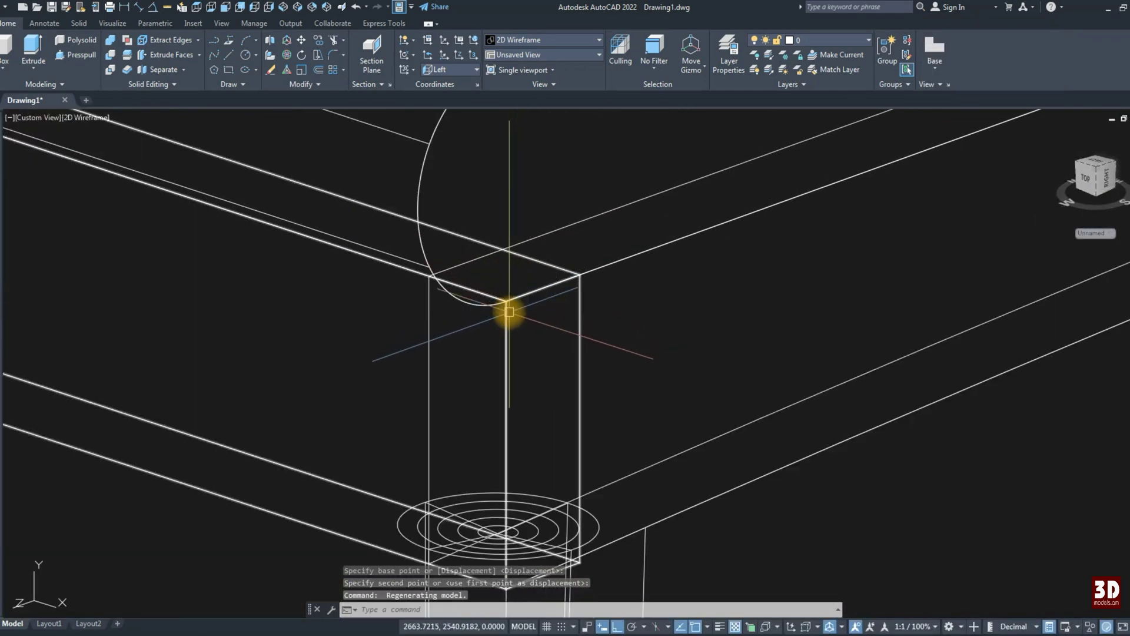
Step: Erase the leftover vertical leg line
{"action": "key", "text": "Escape"}
{"action": "scroll", "coordinate": [479, 232], "scroll_direction": "down", "scroll_amount": 3}
{"action": "scroll", "coordinate": [492, 227], "scroll_direction": "down", "scroll_amount": 2}
{"action": "scroll", "coordinate": [479, 265], "scroll_direction": "down", "scroll_amount": 2}
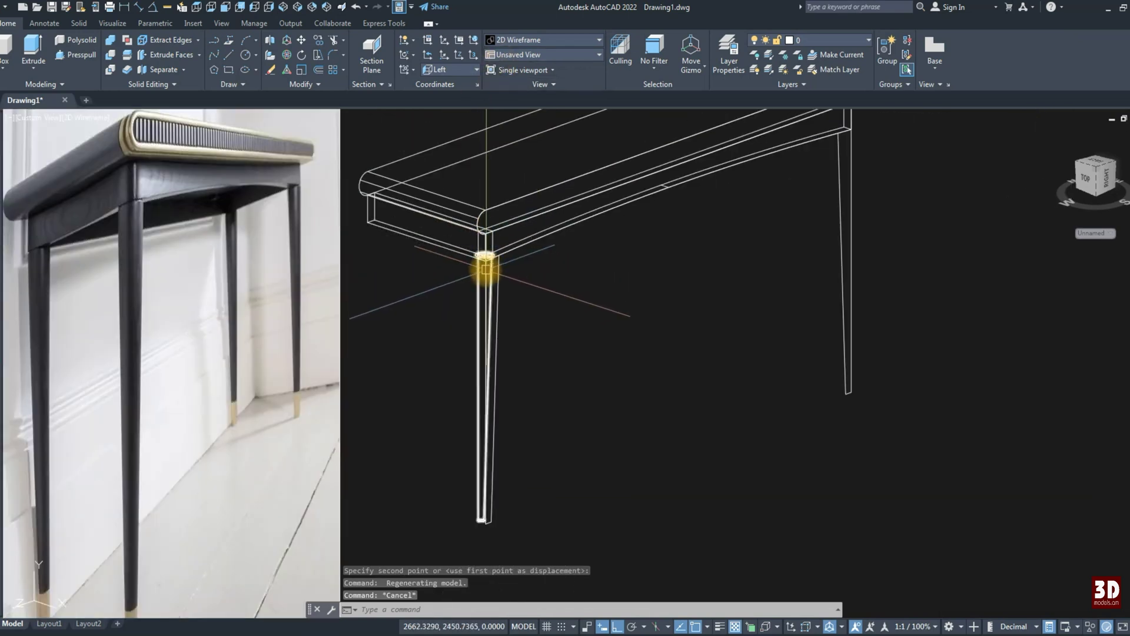
{"action": "scroll", "coordinate": [488, 266], "scroll_direction": "up", "scroll_amount": 3}
{"action": "left_click", "coordinate": [492, 285]}
{"action": "key", "text": "e"}
{"action": "key", "text": "Return"}
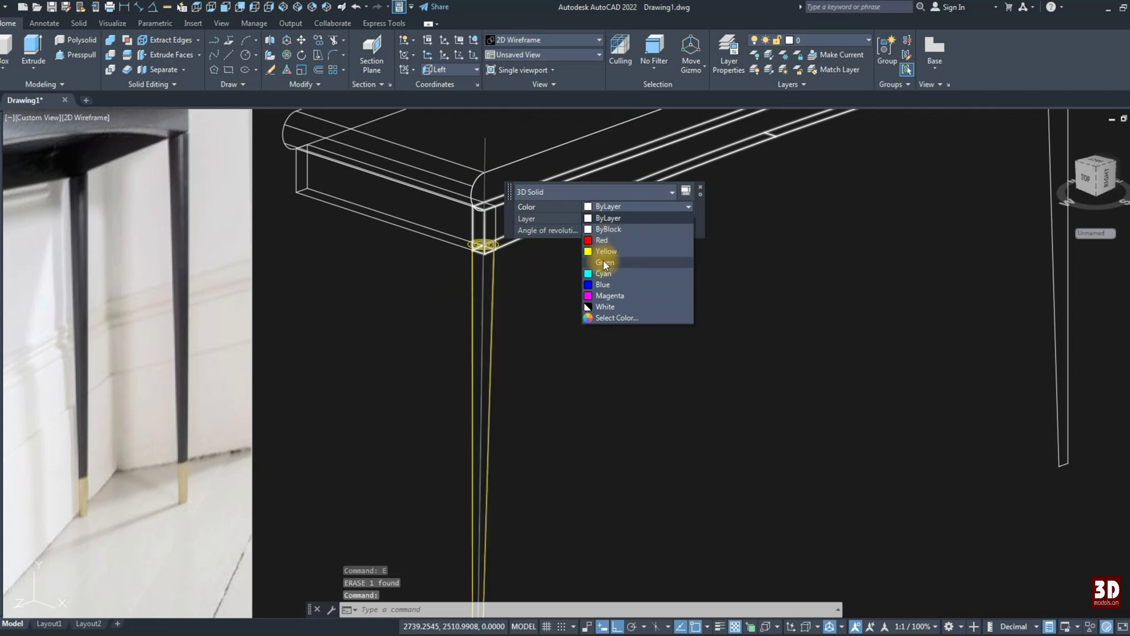
Step: Colour the round leg blue and show the model in Conceptual visual style
{"action": "left_click", "coordinate": [599, 285]}
{"action": "key", "text": "Escape"}
{"action": "scroll", "coordinate": [457, 291], "scroll_direction": "down", "scroll_amount": 2}
{"action": "left_click", "coordinate": [529, 45]}
{"action": "left_click", "coordinate": [559, 65]}
{"action": "middle_click_drag", "start_coordinate": [555, 252], "coordinate": [428, 404], "text": "shift"}
Step: Erase the old flat front leg with a window selection
{"action": "left_click", "coordinate": [419, 416]}
{"action": "left_click", "coordinate": [497, 518]}
{"action": "type", "text": "e"}
{"action": "key", "text": "Return"}
{"action": "scroll", "coordinate": [454, 365], "scroll_direction": "down", "scroll_amount": 3}
{"action": "scroll", "coordinate": [454, 365], "scroll_direction": "down", "scroll_amount": 2}
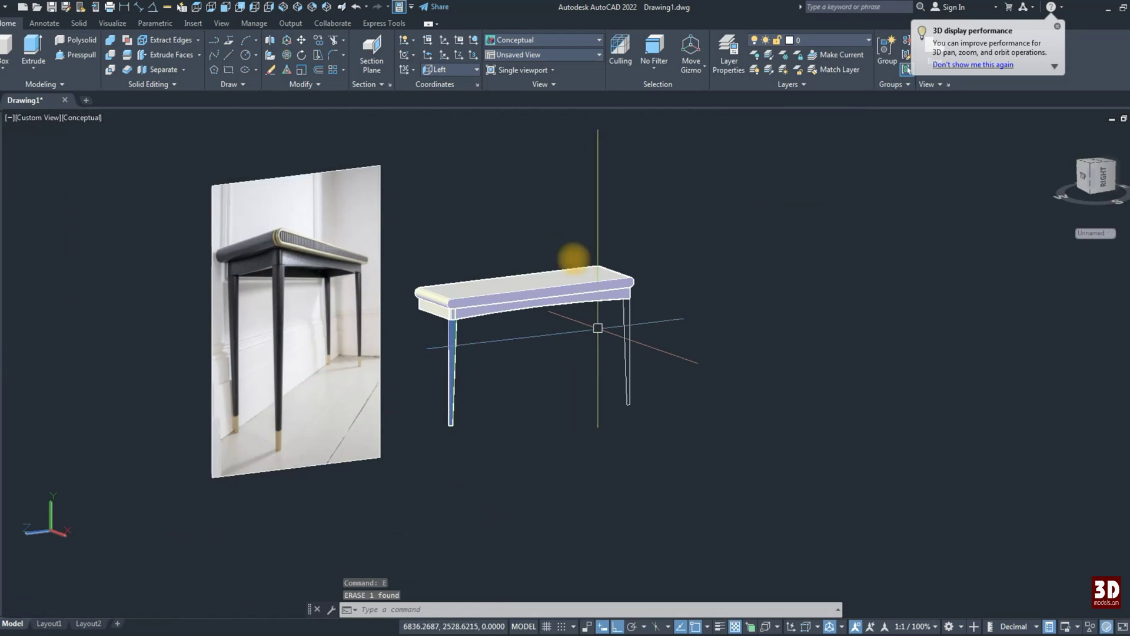
Step: Mirror the blue tapered leg to the opposite side, keeping the original
{"action": "left_click", "coordinate": [260, 11]}
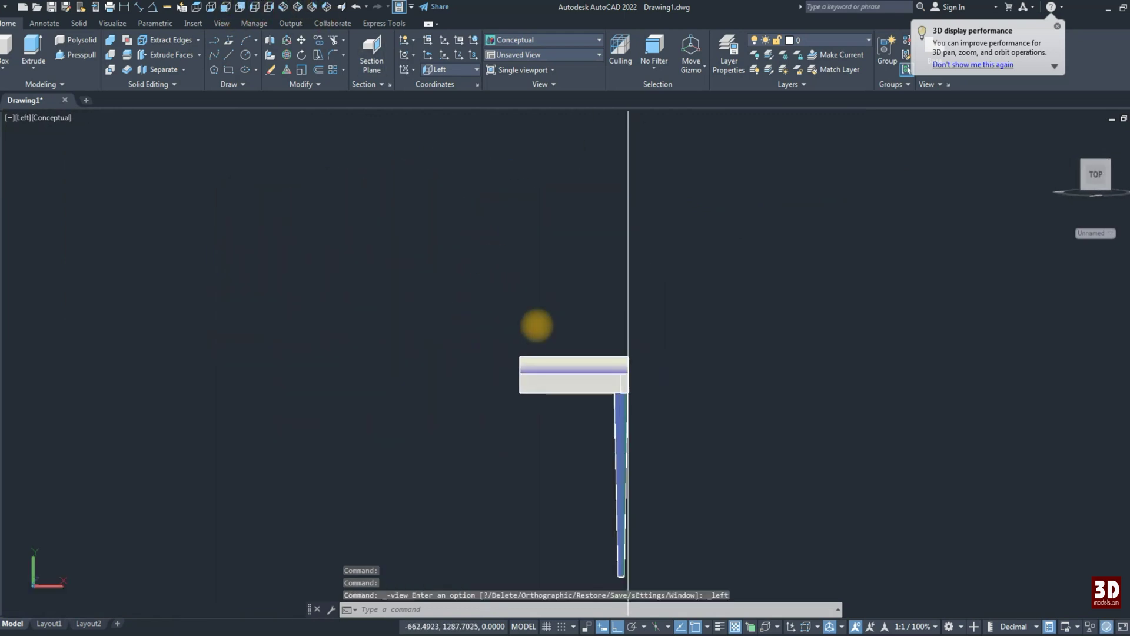
{"action": "scroll", "coordinate": [560, 302], "scroll_direction": "up", "scroll_amount": 2}
{"action": "left_click", "coordinate": [580, 303]}
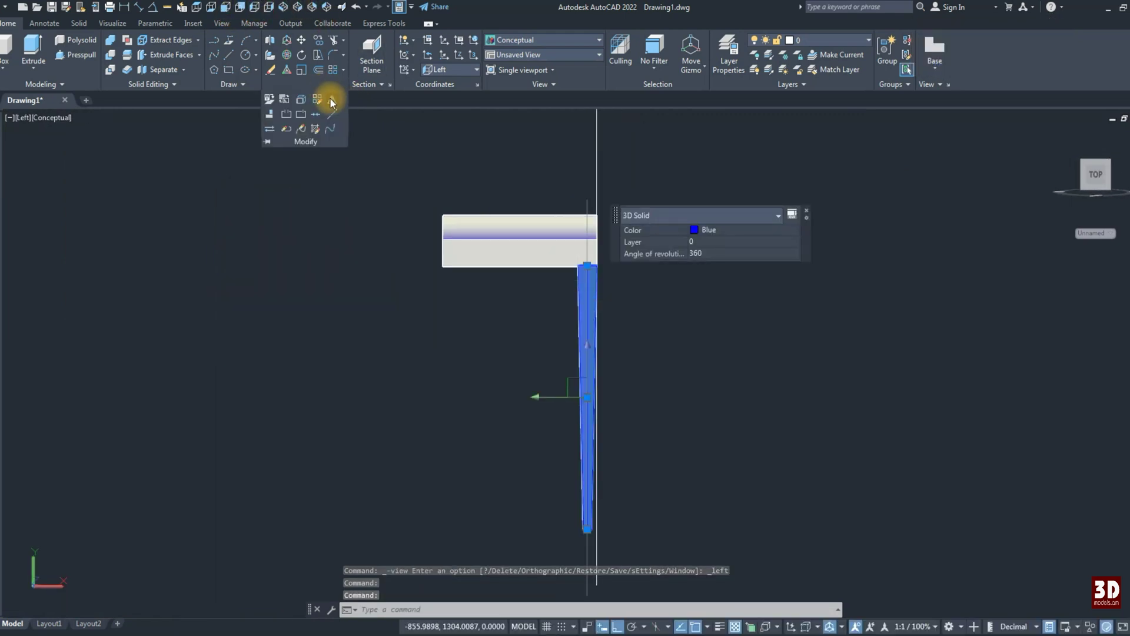
{"action": "left_click", "coordinate": [331, 100]}
{"action": "left_click", "coordinate": [517, 260]}
{"action": "left_click", "coordinate": [512, 328]}
{"action": "key", "text": "Return"}
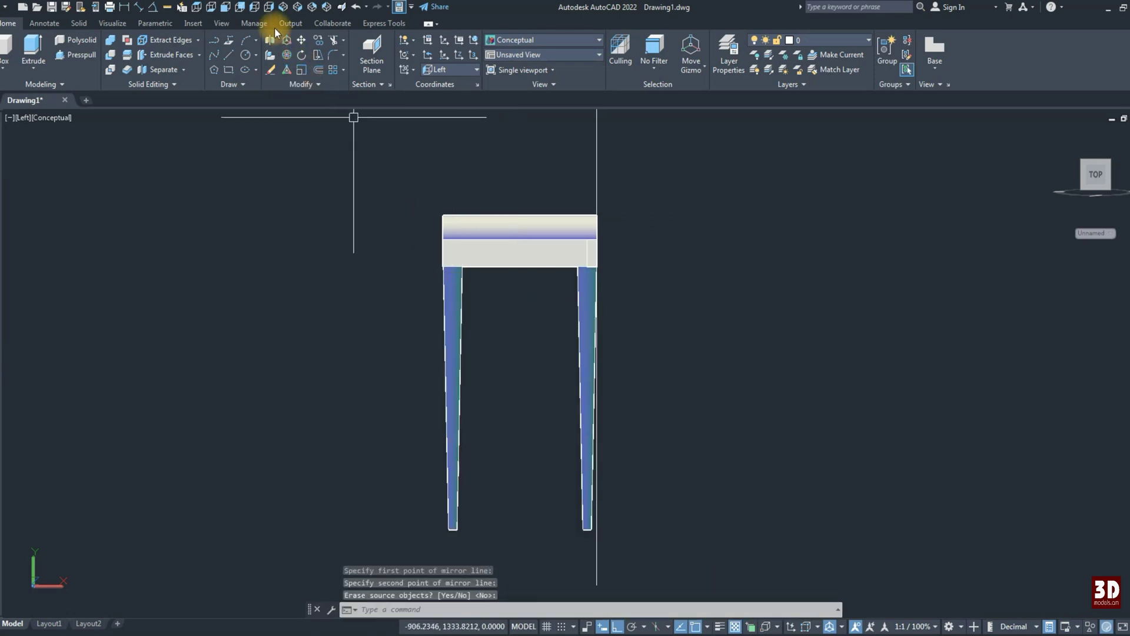
Step: Show the Front view in the 2D Wireframe visual style
{"action": "left_click", "coordinate": [227, 8]}
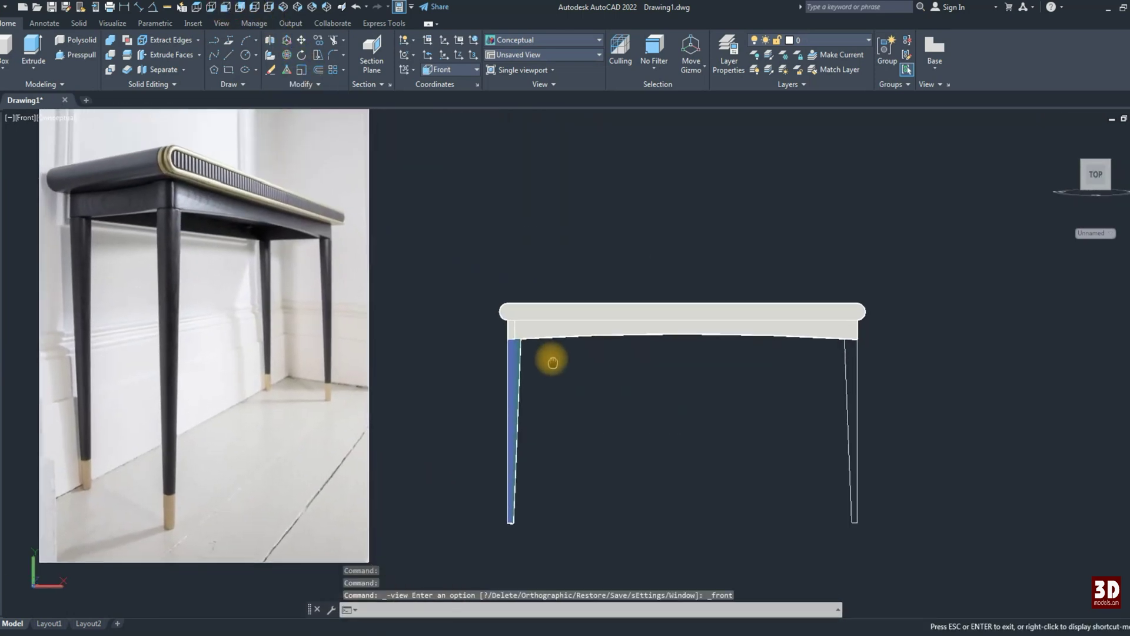
{"action": "left_click", "coordinate": [501, 42]}
{"action": "left_click", "coordinate": [593, 182]}
{"action": "left_click", "coordinate": [866, 418]}
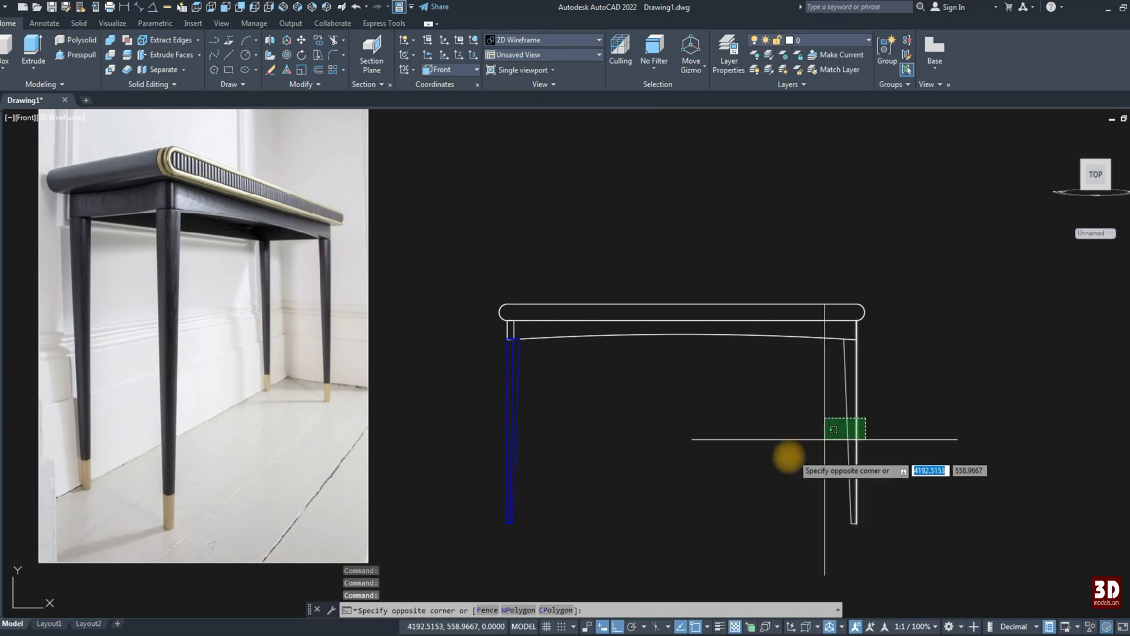
Step: Erase the right-hand leg and its leftover piece
{"action": "left_click", "coordinate": [799, 466]}
{"action": "type", "text": "E"}
{"action": "key", "text": "Return"}
{"action": "left_click", "coordinate": [687, 429]}
{"action": "left_click", "coordinate": [813, 530]}
{"action": "middle_click_drag", "start_coordinate": [513, 191], "coordinate": [399, 162]}
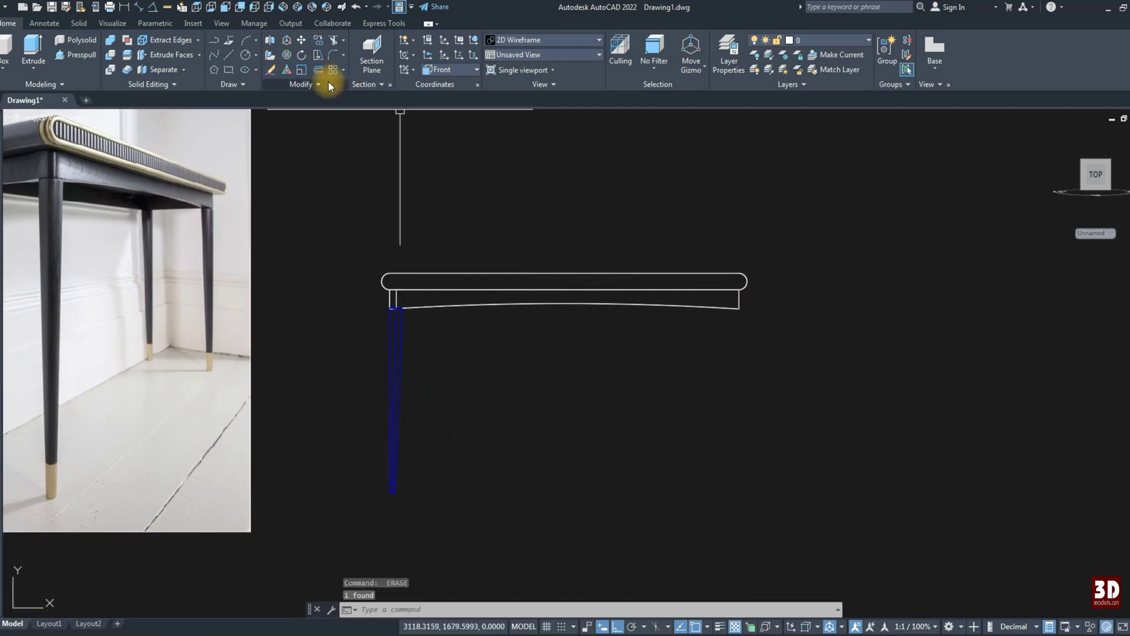
Step: Slice the leg solids along the apron underside, keeping both halves
{"action": "left_click", "coordinate": [127, 55]}
{"action": "scroll", "coordinate": [393, 306], "scroll_direction": "up", "scroll_amount": 5}
{"action": "scroll", "coordinate": [399, 310], "scroll_direction": "up", "scroll_amount": 3}
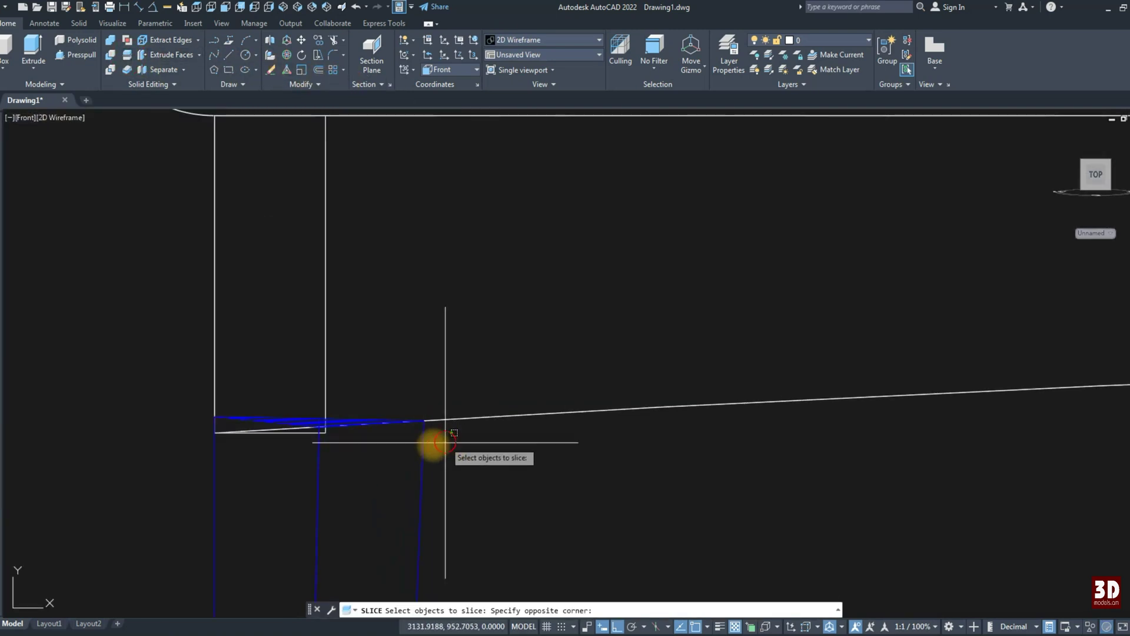
{"action": "key", "text": "Return"}
{"action": "left_click", "coordinate": [228, 434]}
{"action": "scroll", "coordinate": [319, 433], "scroll_direction": "up", "scroll_amount": 2}
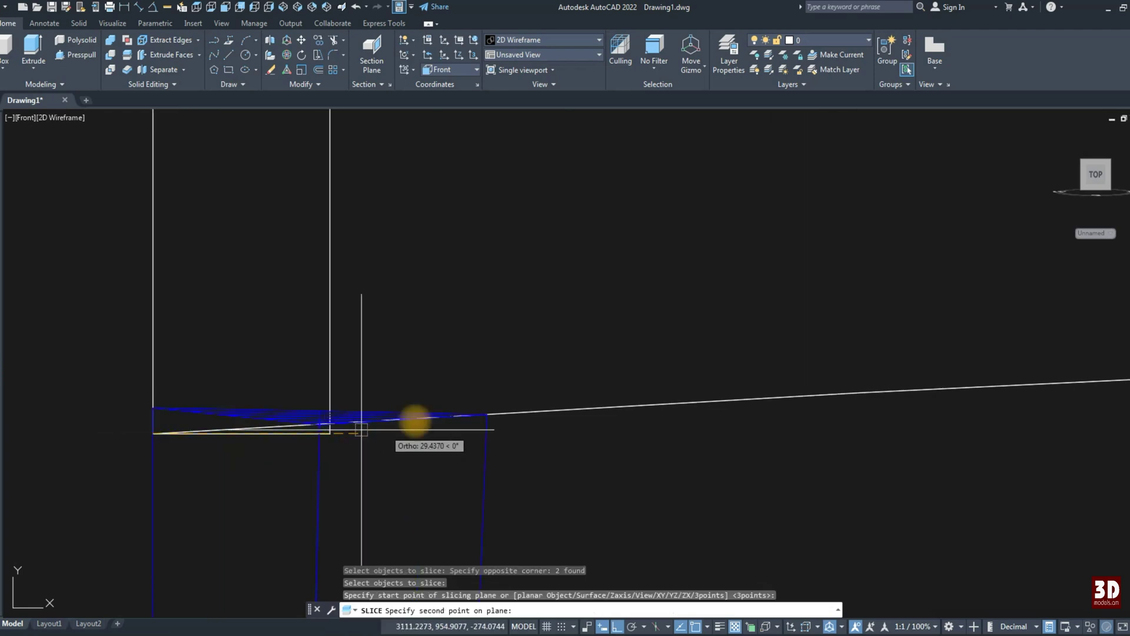
{"action": "scroll", "coordinate": [488, 416], "scroll_direction": "up", "scroll_amount": 2}
{"action": "scroll", "coordinate": [484, 416], "scroll_direction": "up", "scroll_amount": 1}
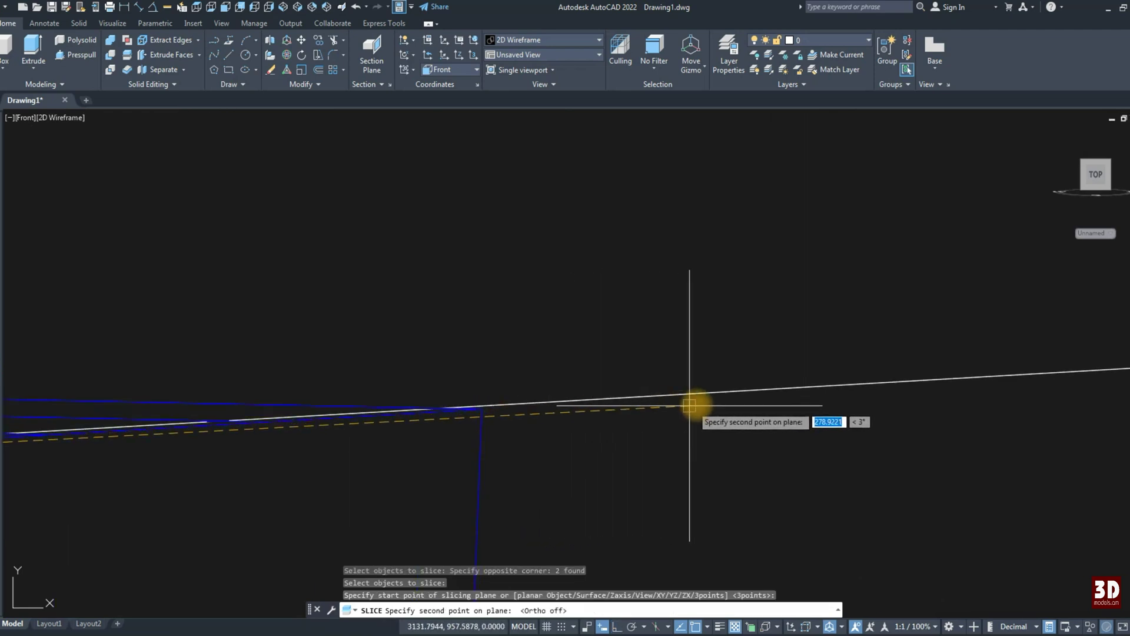
{"action": "left_click", "coordinate": [968, 383]}
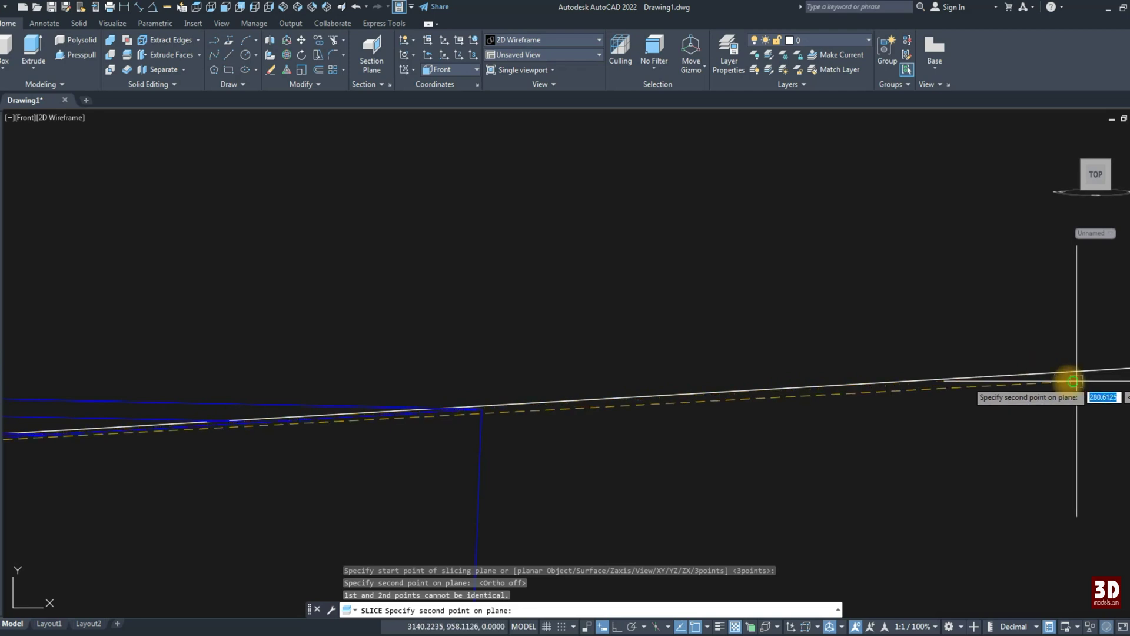
{"action": "middle_click_drag", "start_coordinate": [1075, 382], "coordinate": [1019, 370]}
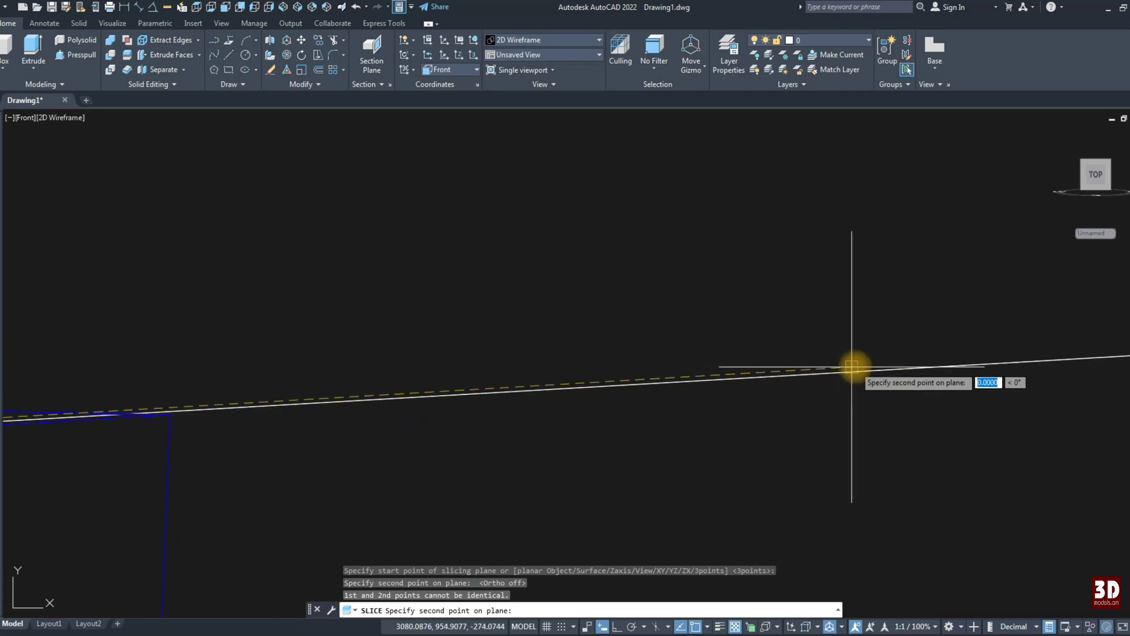
{"action": "left_click", "coordinate": [952, 373]}
{"action": "right_click", "coordinate": [954, 373]}
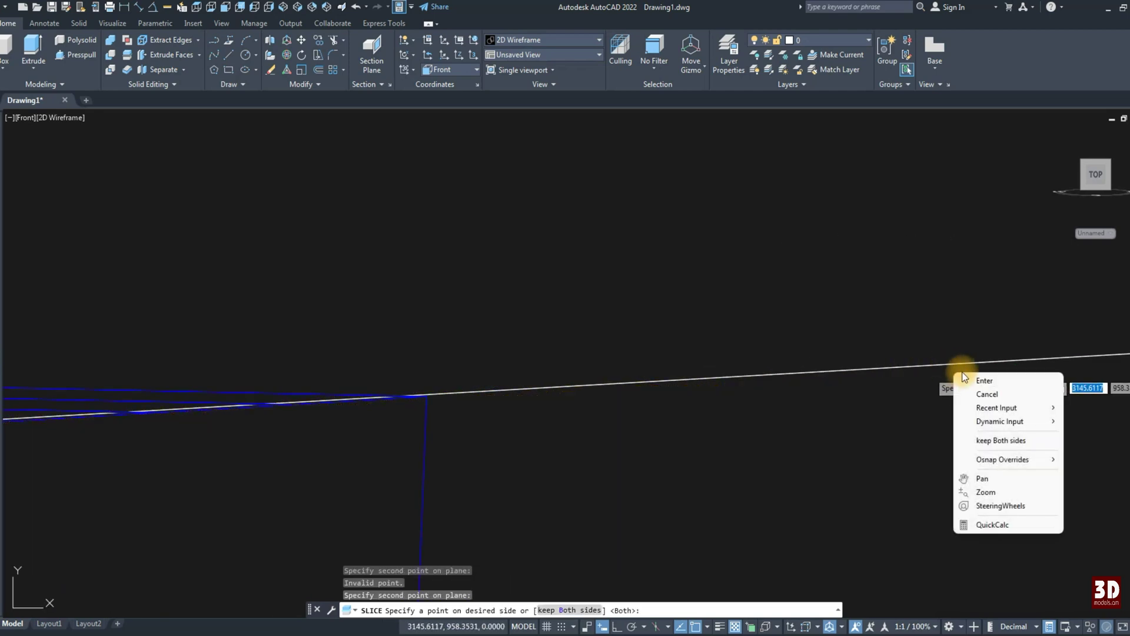
{"action": "left_click", "coordinate": [985, 381]}
Step: Erase the two cut-off leg tops
{"action": "scroll", "coordinate": [568, 361], "scroll_direction": "up", "scroll_amount": 3}
{"action": "left_click_drag", "start_coordinate": [459, 336], "coordinate": [737, 434]}
{"action": "type", "text": "e"}
{"action": "key", "text": "Return"}
{"action": "scroll", "coordinate": [644, 368], "scroll_direction": "down", "scroll_amount": 2}
{"action": "scroll", "coordinate": [515, 313], "scroll_direction": "down", "scroll_amount": 2}
{"action": "scroll", "coordinate": [459, 295], "scroll_direction": "down", "scroll_amount": 3}
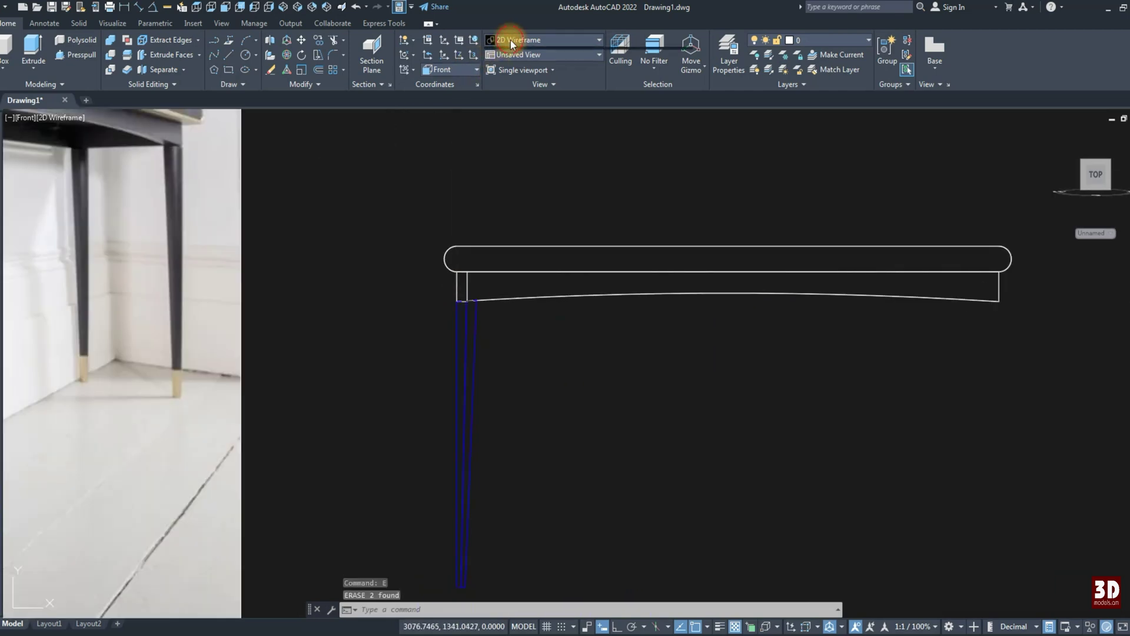
{"action": "left_click", "coordinate": [512, 45]}
{"action": "left_click", "coordinate": [519, 71]}
{"action": "middle_click_drag", "start_coordinate": [504, 202], "coordinate": [537, 285], "text": "shift"}
{"action": "scroll", "coordinate": [475, 323], "scroll_direction": "up", "scroll_amount": 3}
{"action": "scroll", "coordinate": [475, 335], "scroll_direction": "up", "scroll_amount": 2}
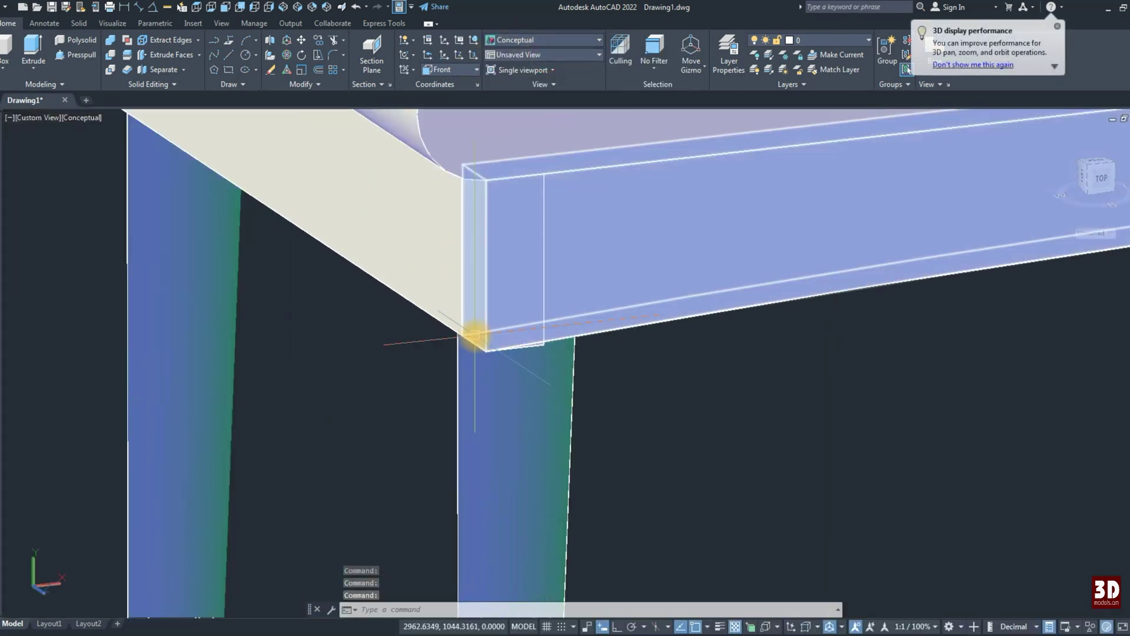
{"action": "scroll", "coordinate": [480, 283], "scroll_direction": "down", "scroll_amount": 4}
{"action": "scroll", "coordinate": [512, 271], "scroll_direction": "up", "scroll_amount": 3}
{"action": "scroll", "coordinate": [468, 327], "scroll_direction": "up", "scroll_amount": 2}
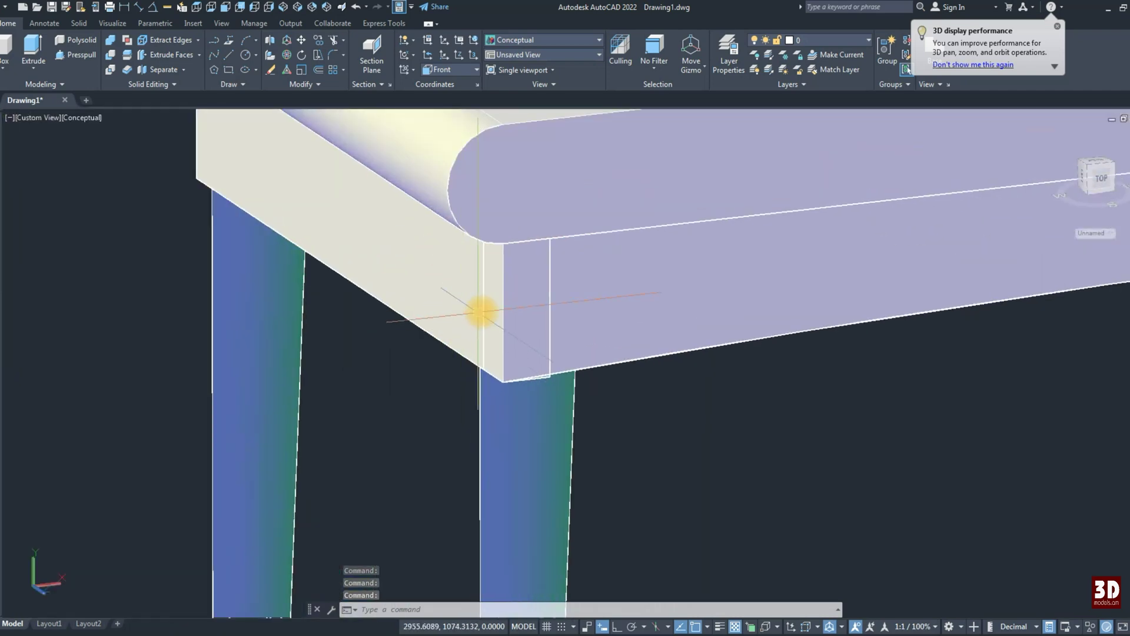
{"action": "scroll", "coordinate": [475, 318], "scroll_direction": "down", "scroll_amount": 4}
{"action": "scroll", "coordinate": [373, 327], "scroll_direction": "up", "scroll_amount": 3}
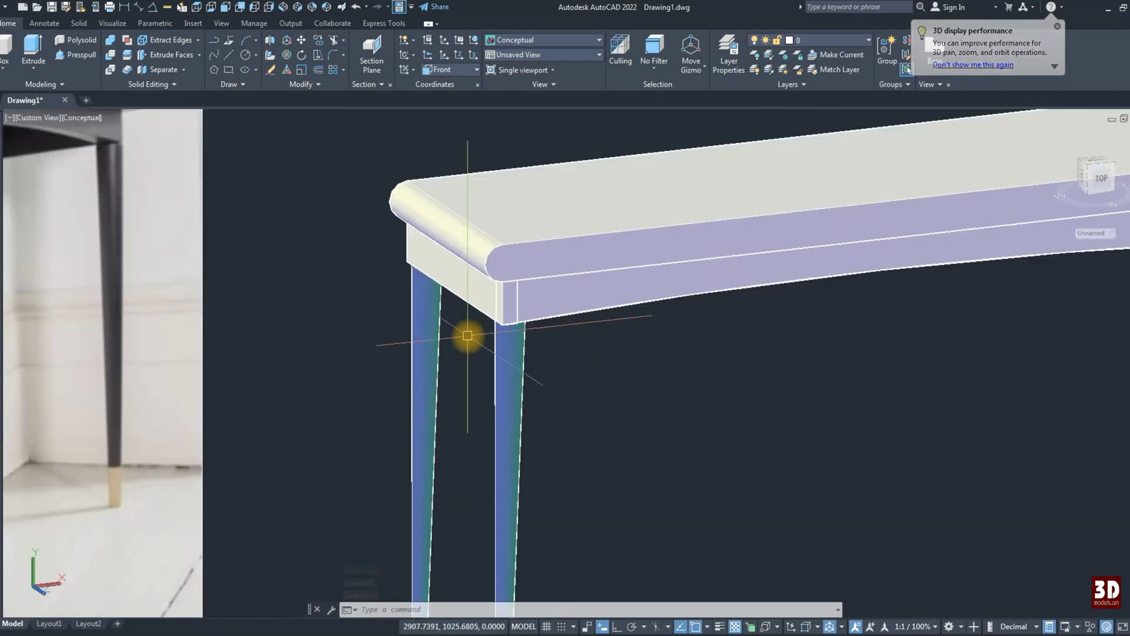
{"action": "scroll", "coordinate": [467, 336], "scroll_direction": "up", "scroll_amount": 1}
{"action": "left_click", "coordinate": [240, 10]}
{"action": "left_click", "coordinate": [496, 38]}
{"action": "left_click", "coordinate": [507, 68]}
{"action": "left_click", "coordinate": [330, 101]}
Step: Mirror the leg pieces about a line at the table centre, keeping the originals
{"action": "middle_click_drag", "start_coordinate": [608, 356], "coordinate": [512, 274]}
{"action": "left_click", "coordinate": [514, 275]}
{"action": "left_click", "coordinate": [606, 501]}
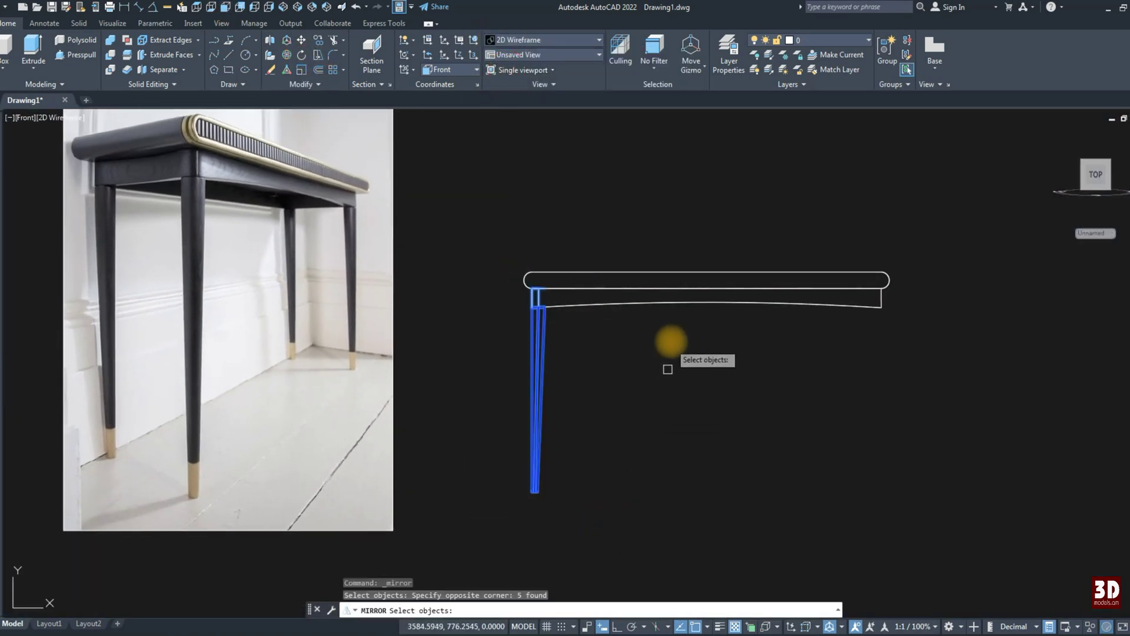
{"action": "left_click", "coordinate": [709, 276]}
{"action": "left_click", "coordinate": [701, 383]}
{"action": "key", "text": "Return"}
Step: Retry mirroring the leg pieces, then cancel the failed attempt
{"action": "key", "text": "Return"}
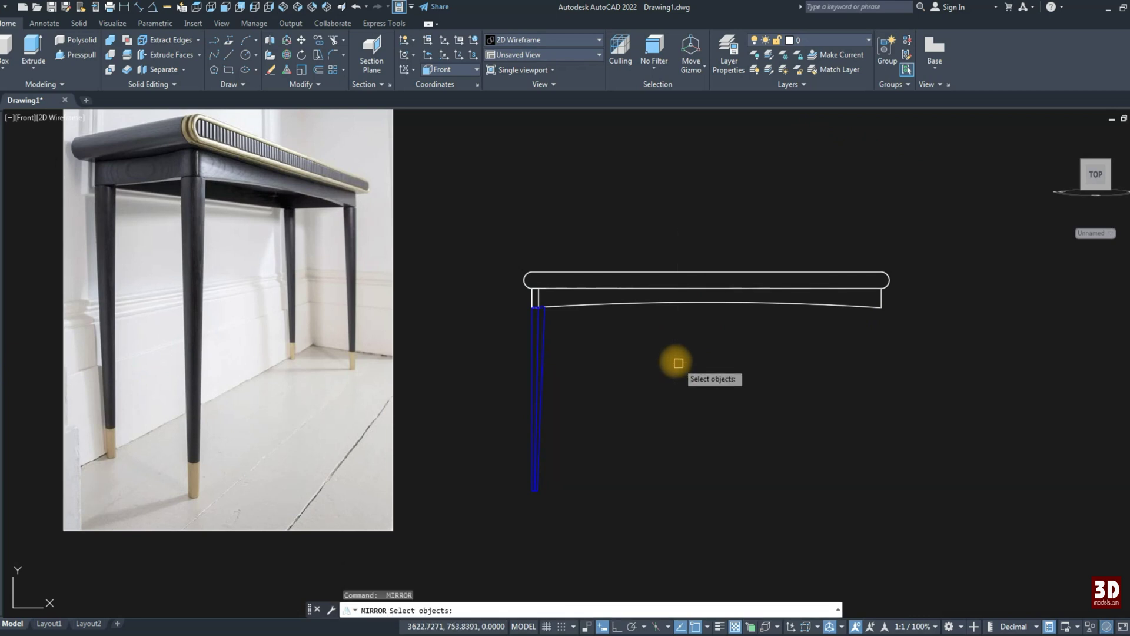
{"action": "left_click", "coordinate": [322, 73]}
{"action": "left_click", "coordinate": [476, 232]}
{"action": "left_click", "coordinate": [606, 517]}
{"action": "key", "text": "Return"}
{"action": "left_click", "coordinate": [710, 274]}
{"action": "left_click", "coordinate": [723, 409]}
{"action": "key", "text": "Escape"}
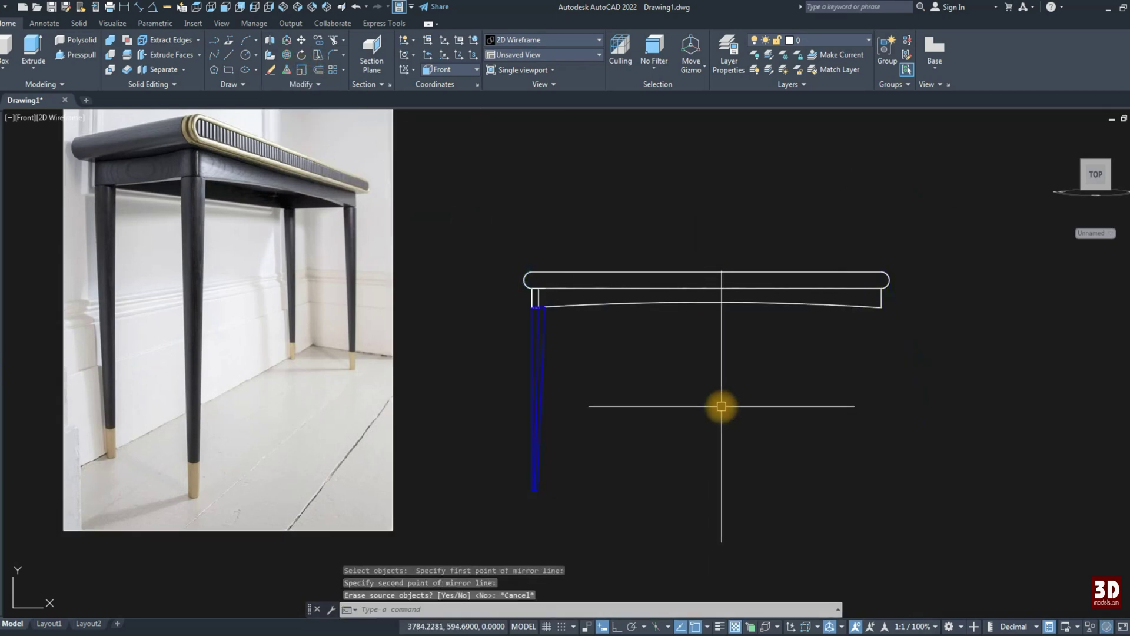
Step: With Ortho on, mirror the legs across a vertical centre line and orbit into 3D
{"action": "key", "text": "F8"}
{"action": "left_click", "coordinate": [318, 70]}
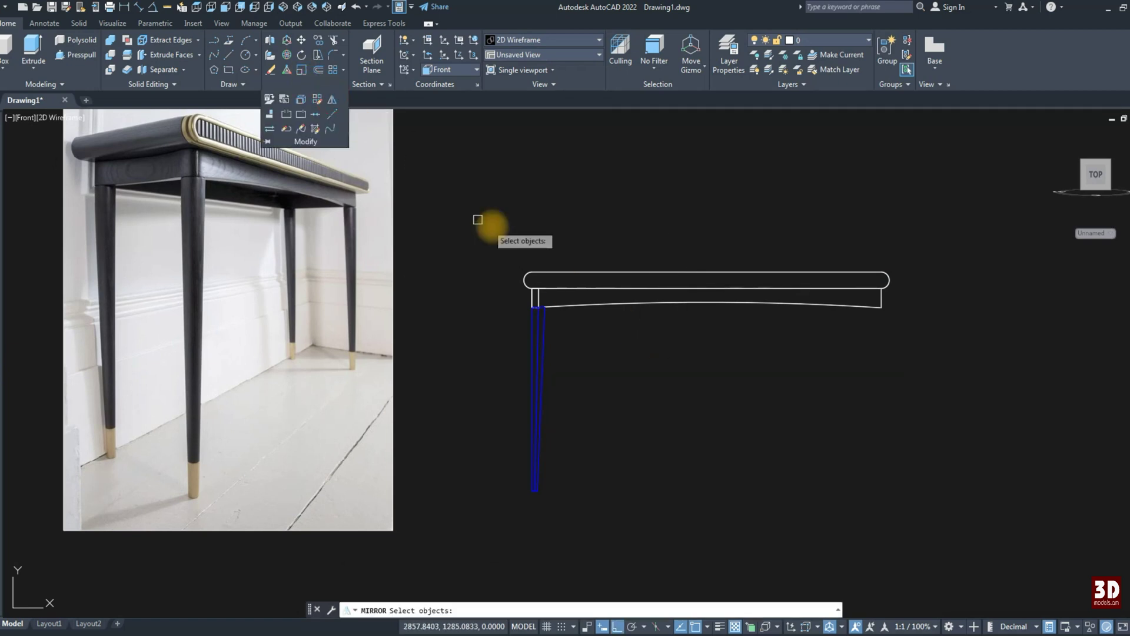
{"action": "left_click", "coordinate": [489, 222]}
{"action": "left_click", "coordinate": [568, 497]}
{"action": "key", "text": "Return"}
{"action": "left_click", "coordinate": [698, 407]}
{"action": "key", "text": "Return"}
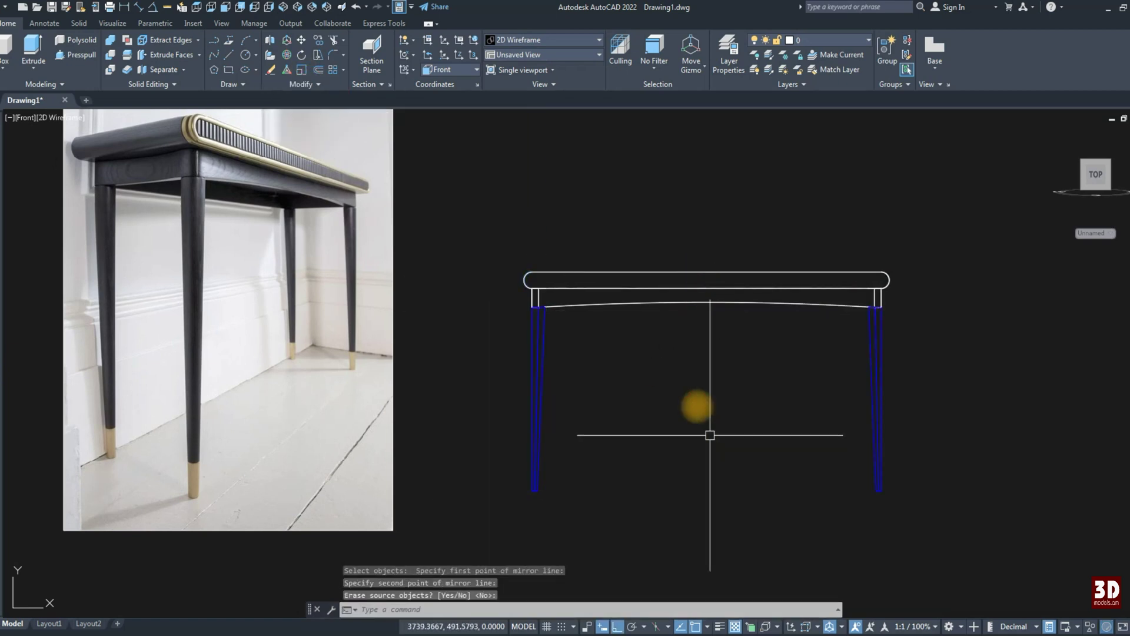
{"action": "middle_click_drag", "start_coordinate": [597, 303], "coordinate": [646, 348], "text": "shift"}
Step: Begin uniting solids by picking the tabletop
{"action": "left_click", "coordinate": [110, 39]}
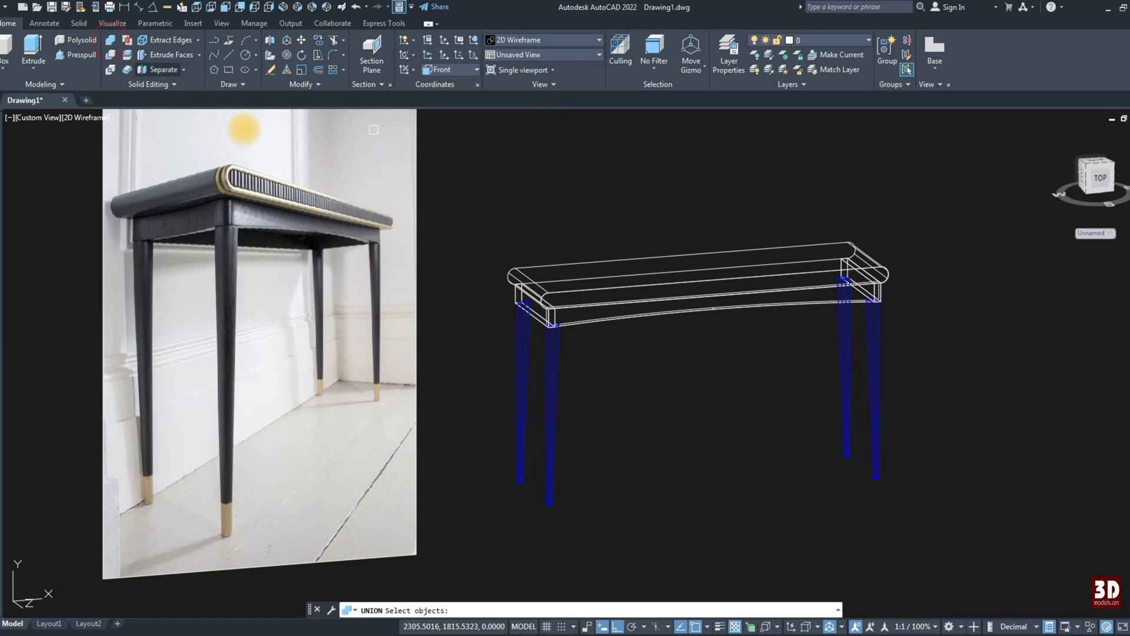
{"action": "scroll", "coordinate": [571, 323], "scroll_direction": "up", "scroll_amount": 5}
{"action": "left_click", "coordinate": [383, 255]}
Step: Add the right-end legs to the union with the tabletop
{"action": "scroll", "coordinate": [353, 313], "scroll_direction": "down", "scroll_amount": 5}
{"action": "scroll", "coordinate": [861, 274], "scroll_direction": "up", "scroll_amount": 5}
{"action": "left_click_drag", "start_coordinate": [871, 255], "coordinate": [828, 260]}
{"action": "scroll", "coordinate": [825, 265], "scroll_direction": "down", "scroll_amount": 5}
{"action": "scroll", "coordinate": [302, 295], "scroll_direction": "up", "scroll_amount": 3}
{"action": "scroll", "coordinate": [404, 340], "scroll_direction": "up", "scroll_amount": 3}
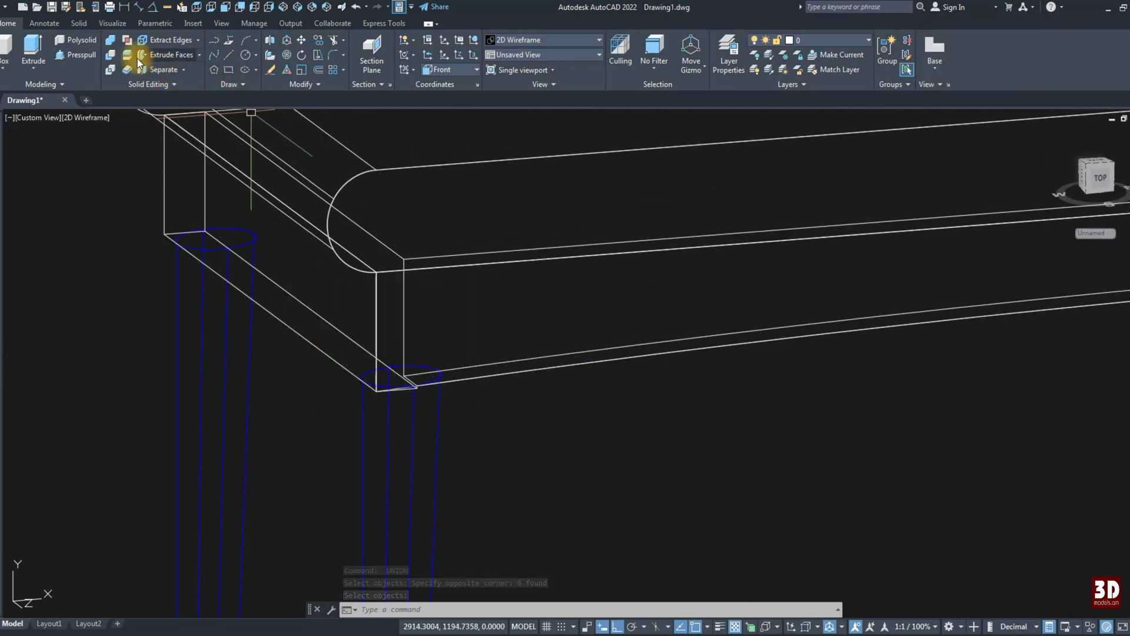
Step: Round the apron's vertical corner edge with a radius 20 Fillet Edge
{"action": "left_click", "coordinate": [77, 24]}
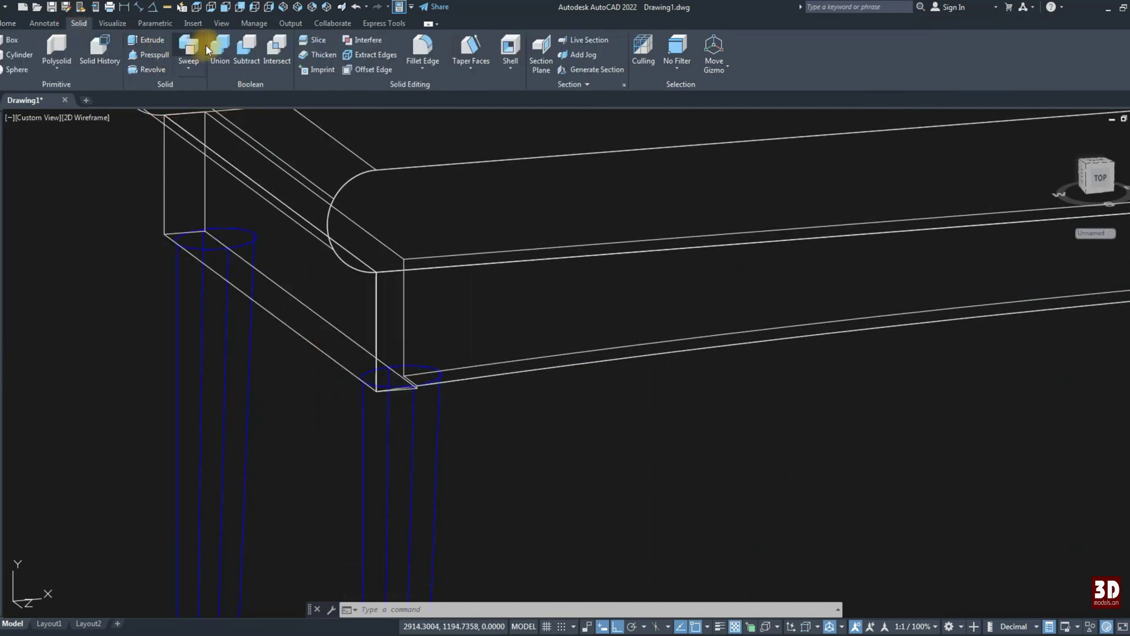
{"action": "left_click", "coordinate": [414, 51]}
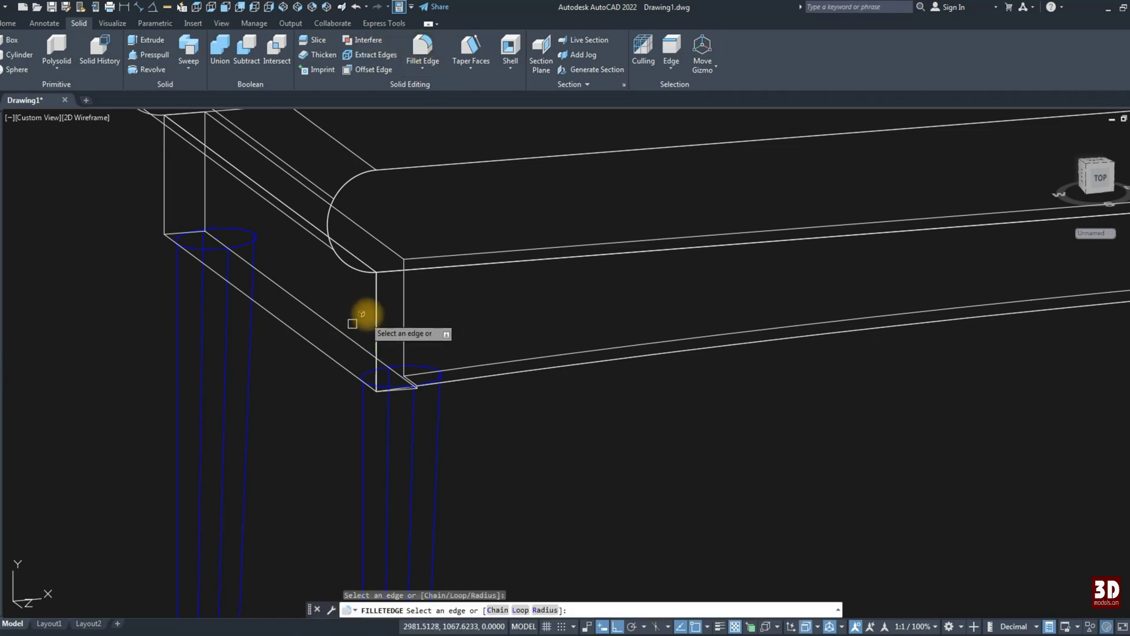
{"action": "scroll", "coordinate": [375, 307], "scroll_direction": "up", "scroll_amount": 3}
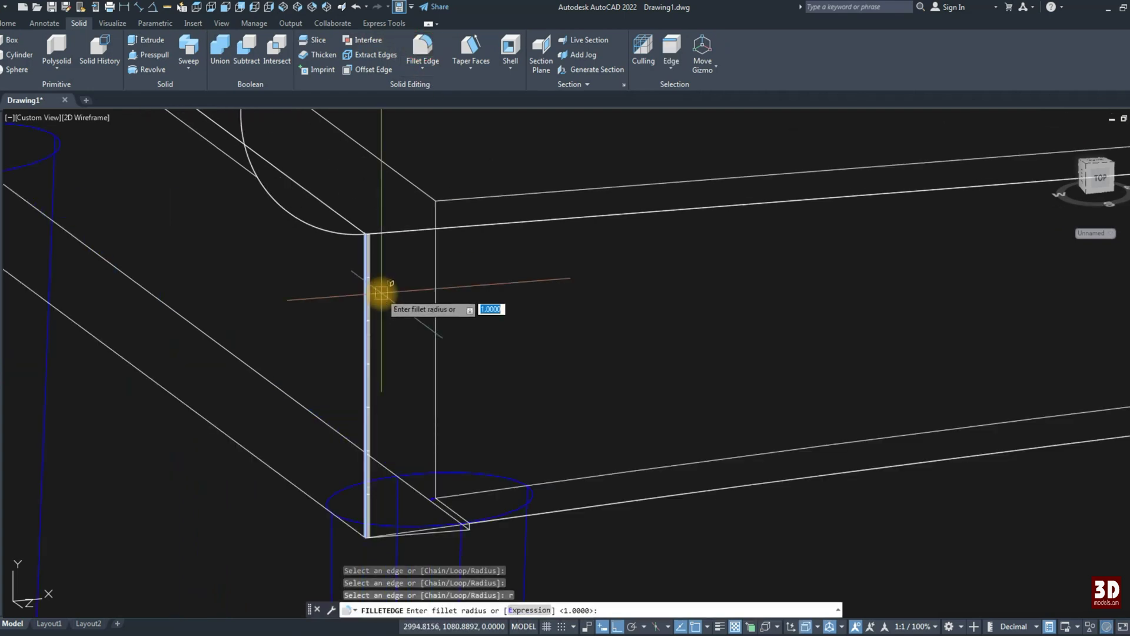
{"action": "type", "text": "0"}
{"action": "key", "text": "Return"}
{"action": "key", "text": "Return"}
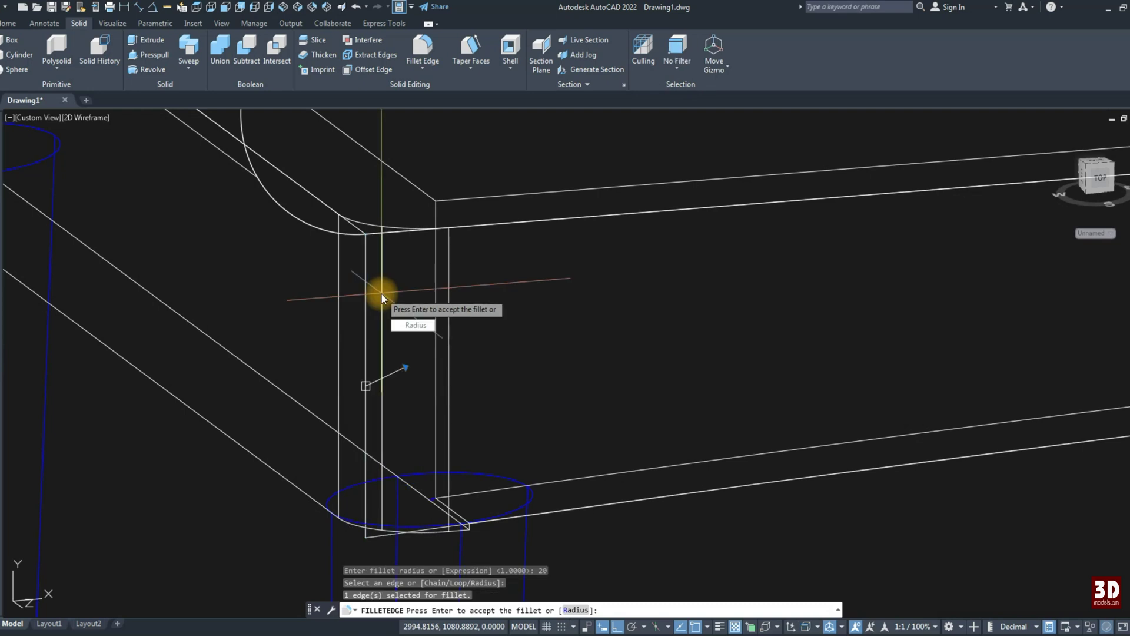
Step: Erase the stray leg-corner lines at the table's right end
{"action": "key", "text": "Return"}
{"action": "scroll", "coordinate": [354, 318], "scroll_direction": "down", "scroll_amount": 3}
{"action": "scroll", "coordinate": [362, 324], "scroll_direction": "down", "scroll_amount": 3}
{"action": "key", "text": "Return"}
{"action": "middle_click_drag", "start_coordinate": [369, 324], "coordinate": [428, 312]}
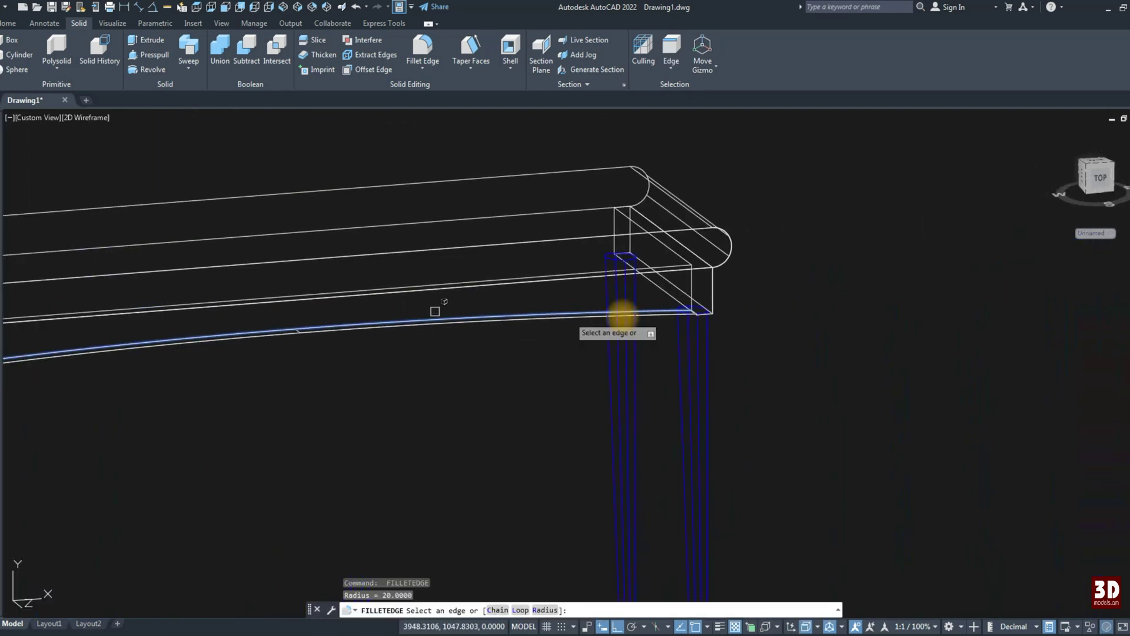
{"action": "scroll", "coordinate": [715, 303], "scroll_direction": "up", "scroll_amount": 3}
{"action": "key", "text": "Escape"}
{"action": "left_click", "coordinate": [711, 317]}
{"action": "left_click", "coordinate": [666, 171]}
{"action": "type", "text": "e"}
{"action": "key", "text": "Return"}
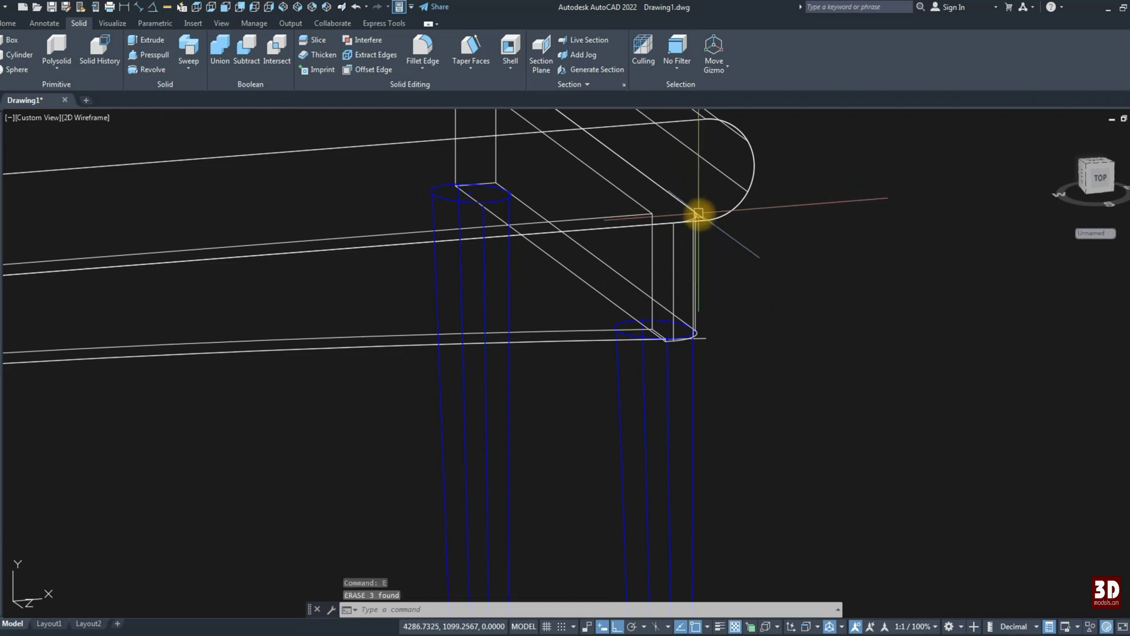
{"action": "scroll", "coordinate": [697, 212], "scroll_direction": "up", "scroll_amount": 2}
{"action": "left_click", "coordinate": [698, 225]}
{"action": "type", "text": "e"}
{"action": "key", "text": "Return"}
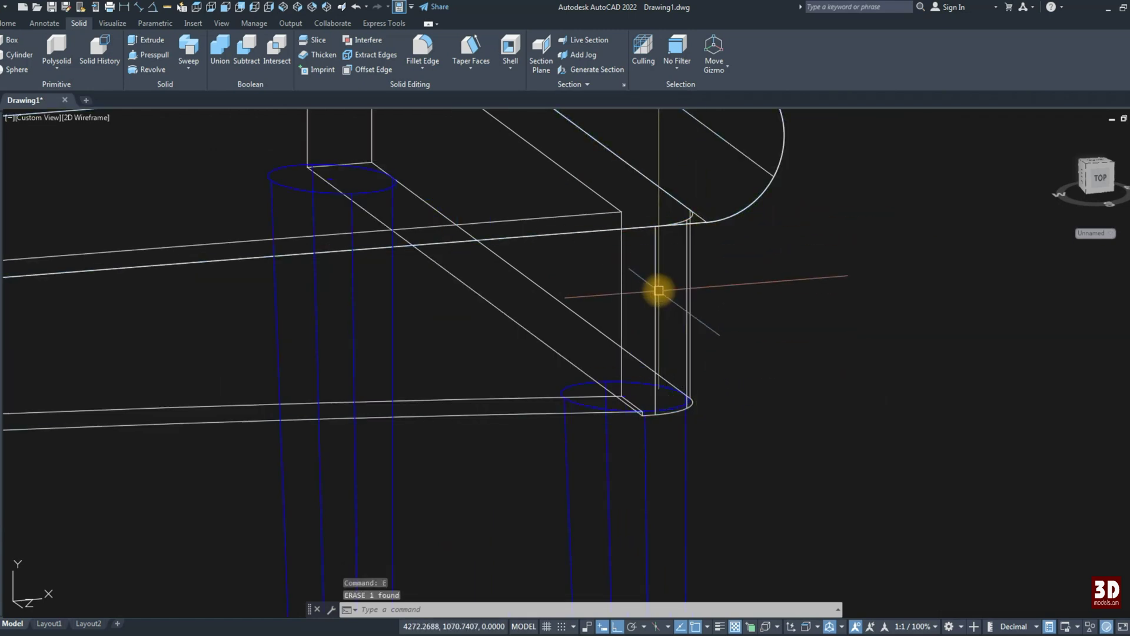
Step: Switch to the Front view of the table
{"action": "scroll", "coordinate": [661, 297], "scroll_direction": "down", "scroll_amount": 2}
{"action": "left_click", "coordinate": [240, 8]}
{"action": "scroll", "coordinate": [628, 365], "scroll_direction": "up", "scroll_amount": 3}
{"action": "scroll", "coordinate": [500, 331], "scroll_direction": "up", "scroll_amount": 2}
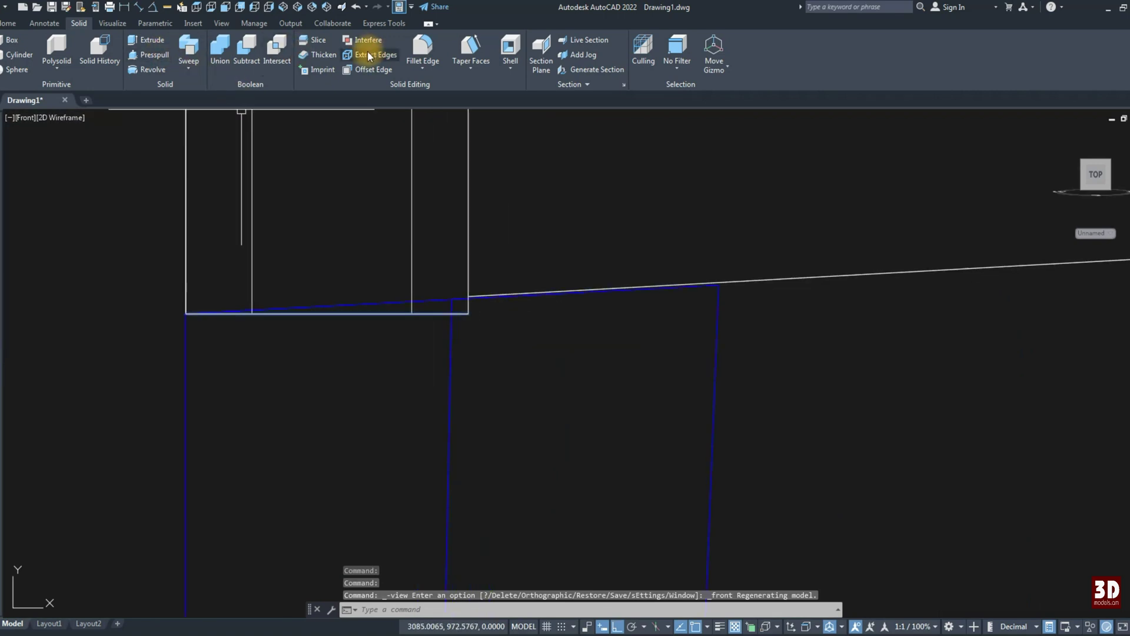
Step: Attempt to slice the apron solid with a cutting plane, then abandon the cut
{"action": "left_click", "coordinate": [315, 41]}
{"action": "left_click", "coordinate": [415, 306]}
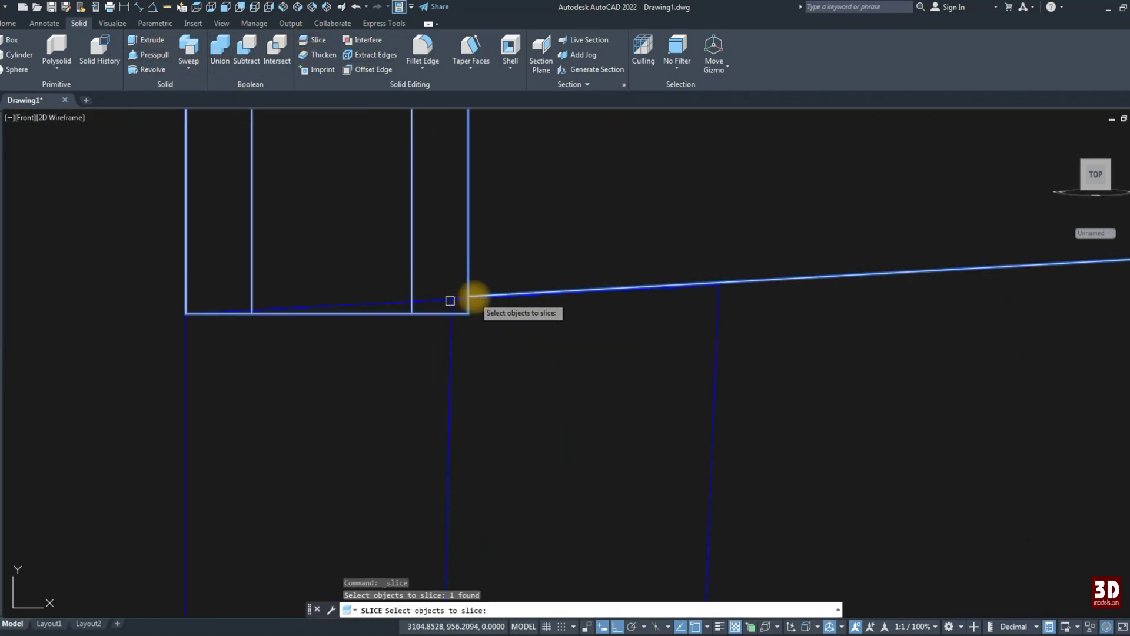
{"action": "key", "text": "Return"}
{"action": "left_click", "coordinate": [408, 313]}
{"action": "left_click", "coordinate": [308, 305]}
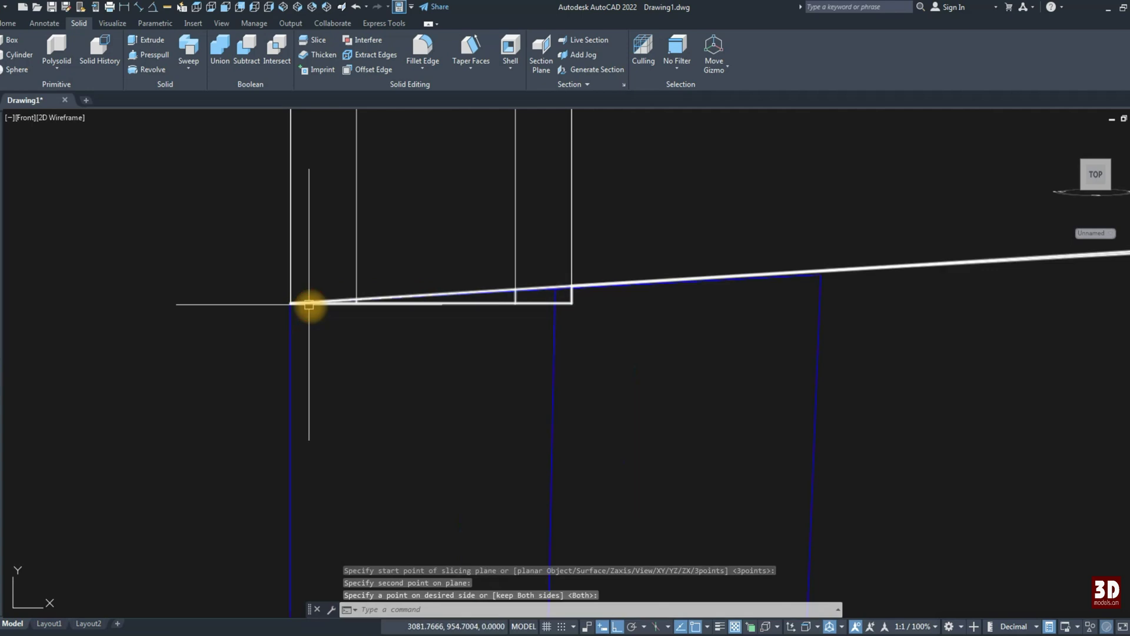
{"action": "scroll", "coordinate": [467, 300], "scroll_direction": "down", "scroll_amount": 5}
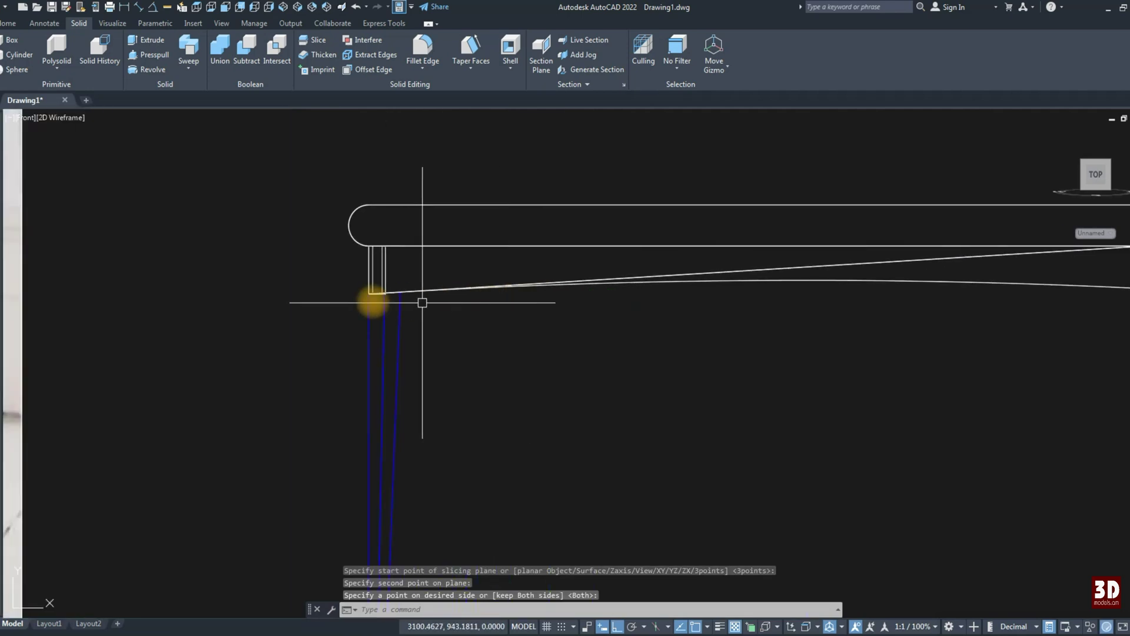
{"action": "scroll", "coordinate": [414, 275], "scroll_direction": "up", "scroll_amount": 4}
{"action": "scroll", "coordinate": [483, 256], "scroll_direction": "up", "scroll_amount": 3}
{"action": "key", "text": "Return"}
{"action": "left_click", "coordinate": [555, 260]}
{"action": "key", "text": "Return"}
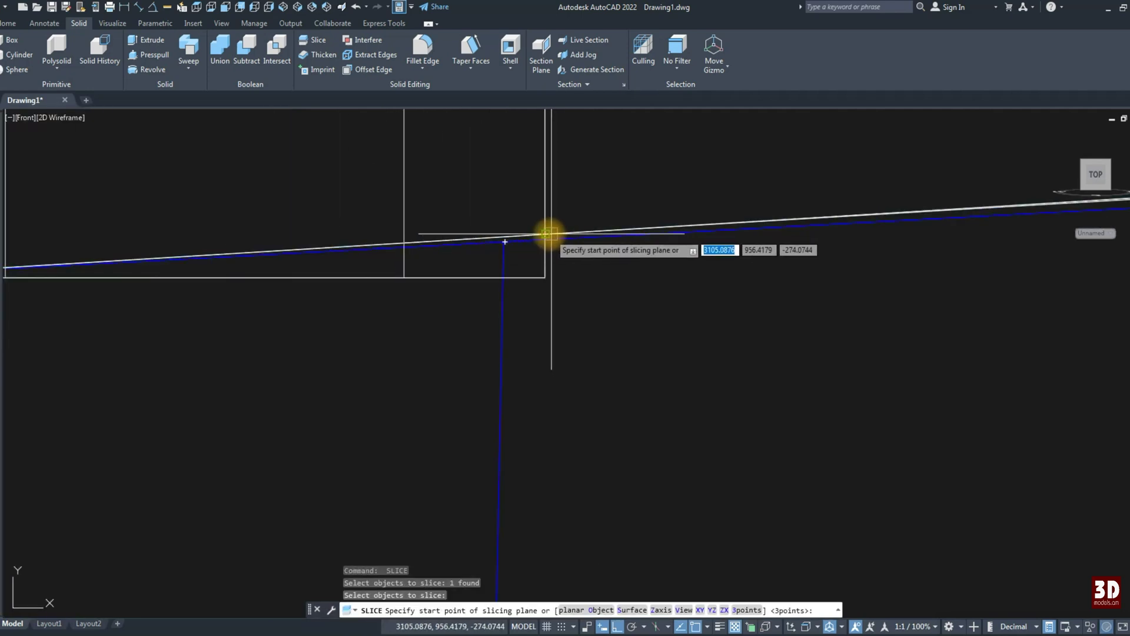
{"action": "key", "text": "Escape"}
Step: Erase the leftover rectangle edge near the apron
{"action": "left_click", "coordinate": [542, 272]}
{"action": "type", "text": "e"}
{"action": "key", "text": "Return"}
{"action": "scroll", "coordinate": [378, 270], "scroll_direction": "down", "scroll_amount": 2}
{"action": "scroll", "coordinate": [379, 271], "scroll_direction": "down", "scroll_amount": 3}
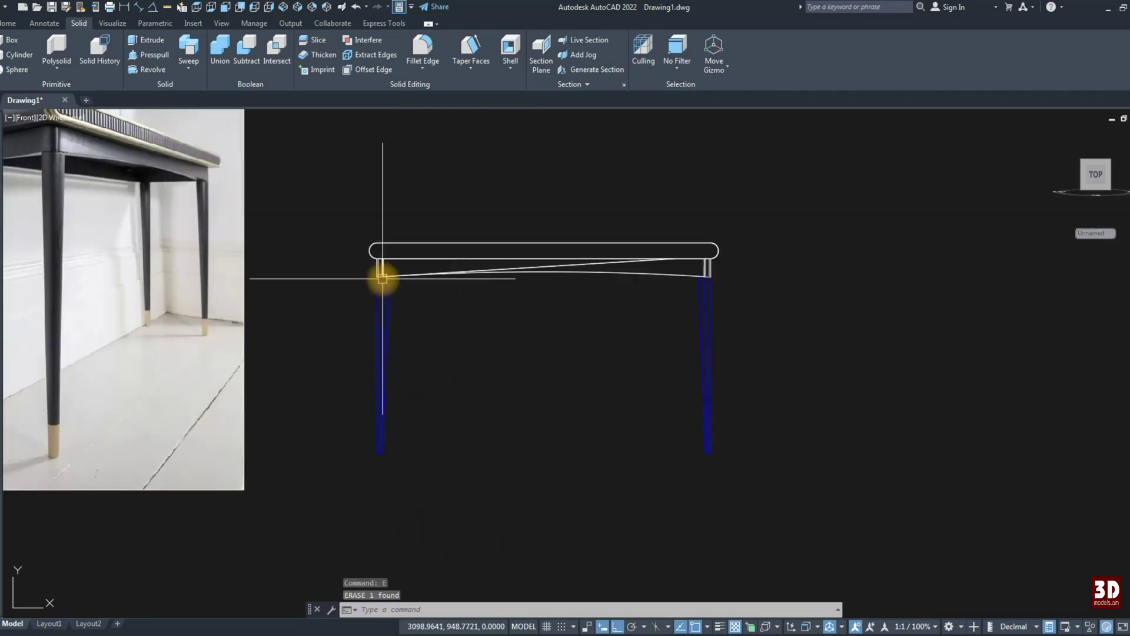
{"action": "scroll", "coordinate": [687, 270], "scroll_direction": "up", "scroll_amount": 3}
{"action": "scroll", "coordinate": [651, 257], "scroll_direction": "down", "scroll_amount": 3}
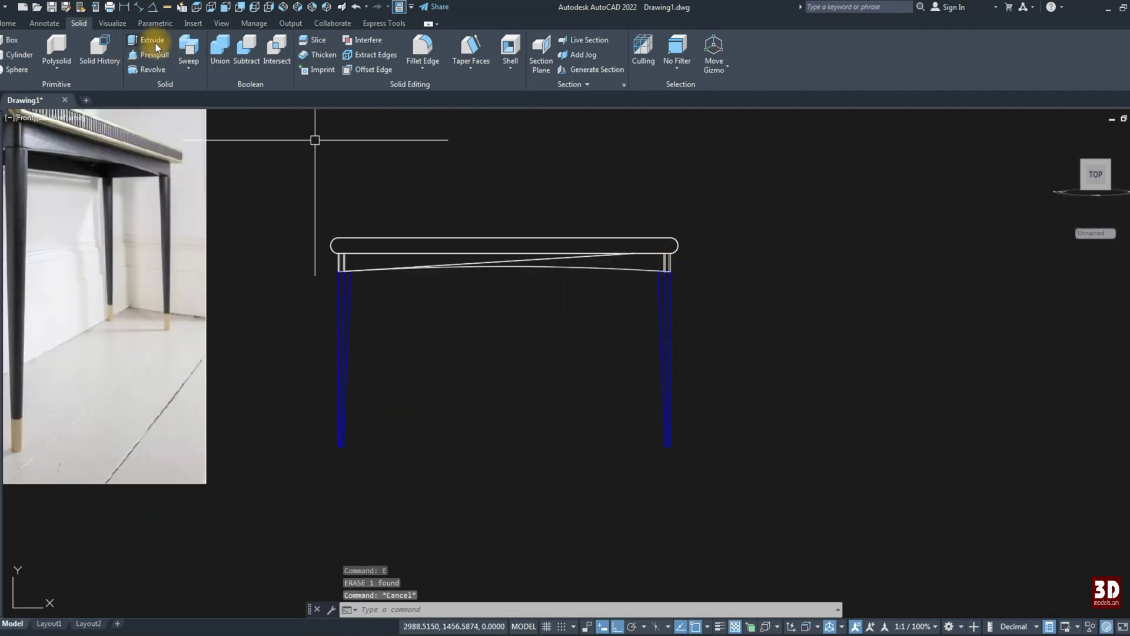
Step: Union the two apron pieces into one solid
{"action": "left_click", "coordinate": [217, 44]}
{"action": "scroll", "coordinate": [494, 270], "scroll_direction": "up", "scroll_amount": 3}
{"action": "left_click_drag", "start_coordinate": [495, 269], "coordinate": [464, 302]}
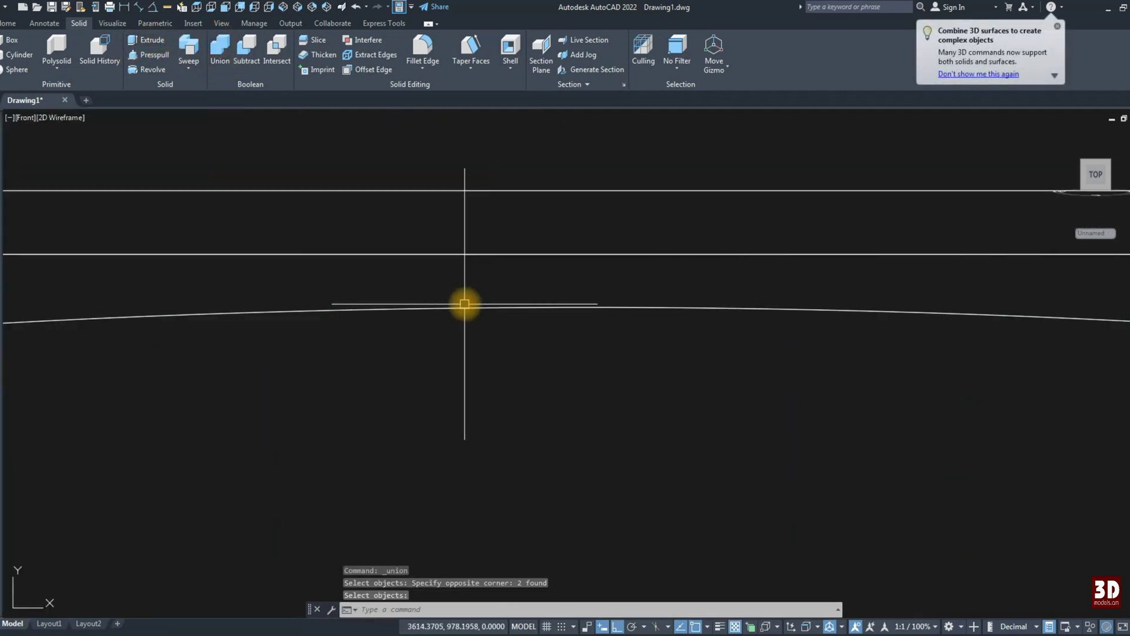
{"action": "scroll", "coordinate": [464, 303], "scroll_direction": "down", "scroll_amount": 3}
Step: Slice the apron vertically at the table's midpoint and erase the right-hand half
{"action": "left_click", "coordinate": [304, 40]}
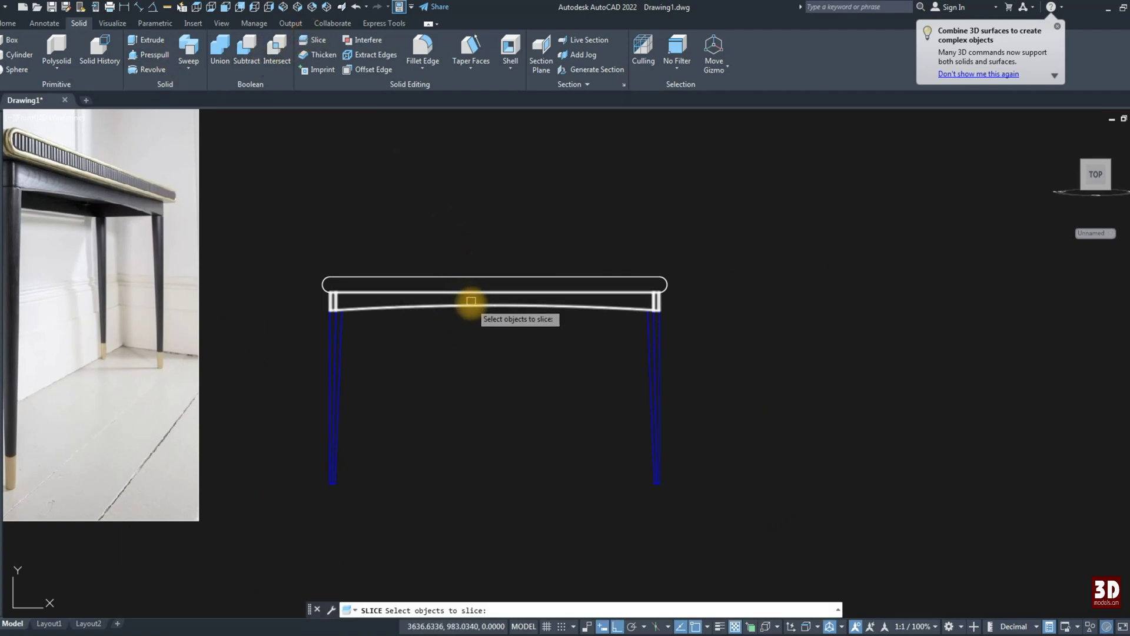
{"action": "left_click", "coordinate": [471, 301]}
{"action": "key", "text": "Return"}
{"action": "left_click", "coordinate": [505, 270]}
{"action": "left_click", "coordinate": [502, 222]}
{"action": "left_click", "coordinate": [512, 308]}
{"action": "key", "text": "e"}
{"action": "key", "text": "Return"}
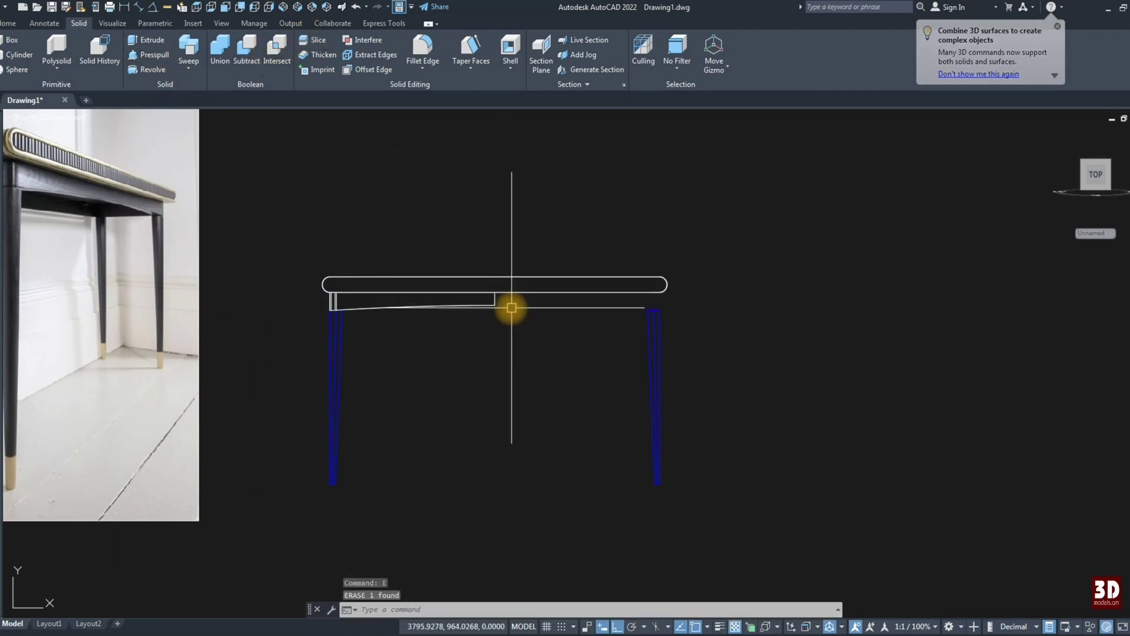
Step: Mirror the left apron half across the vertical centre line, keeping the original
{"action": "left_click", "coordinate": [440, 307]}
{"action": "left_click", "coordinate": [5, 24]}
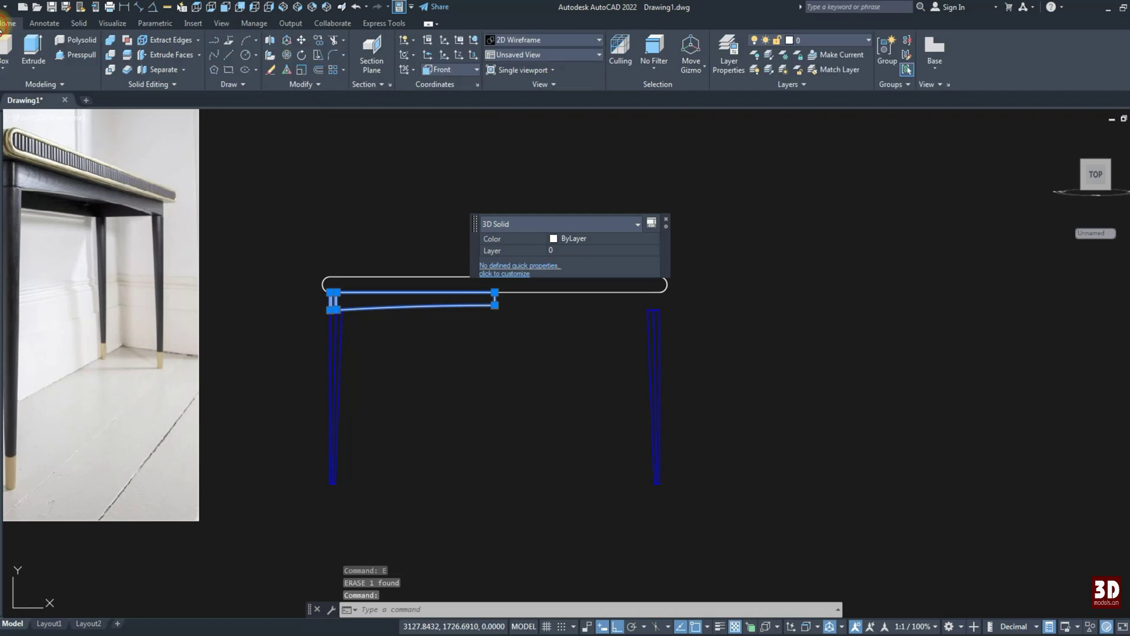
{"action": "left_click", "coordinate": [326, 103]}
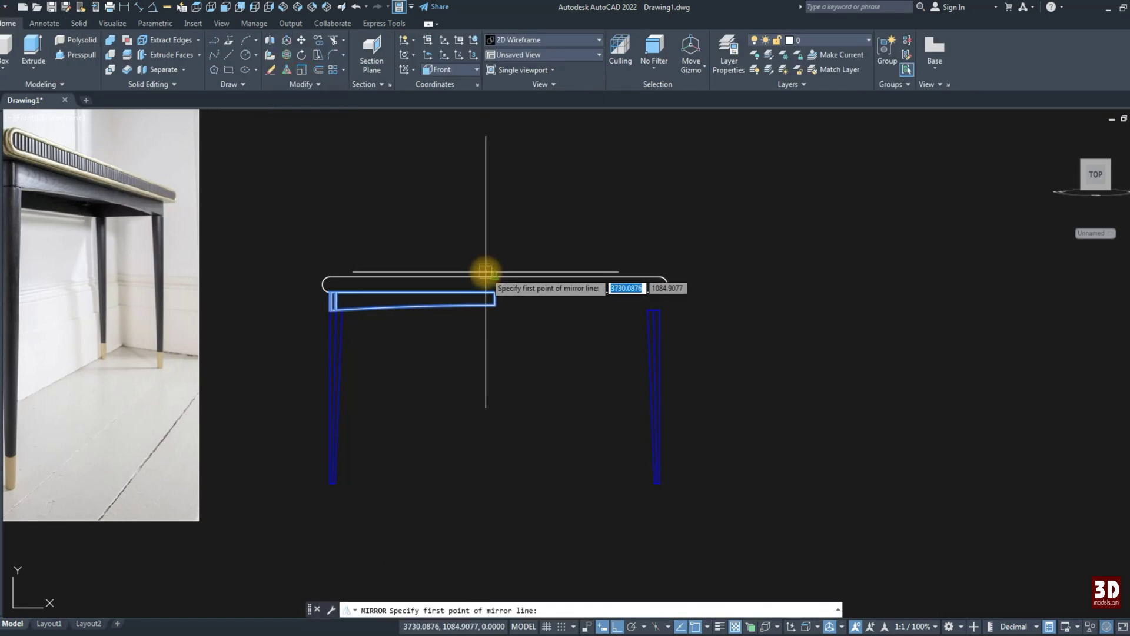
{"action": "left_click", "coordinate": [495, 293]}
{"action": "left_click", "coordinate": [475, 386]}
{"action": "key", "text": "Return"}
Step: Union the left and right apron halves into a single solid
{"action": "left_click", "coordinate": [111, 42]}
{"action": "left_click", "coordinate": [510, 301]}
{"action": "left_click", "coordinate": [468, 306]}
{"action": "left_click", "coordinate": [520, 40]}
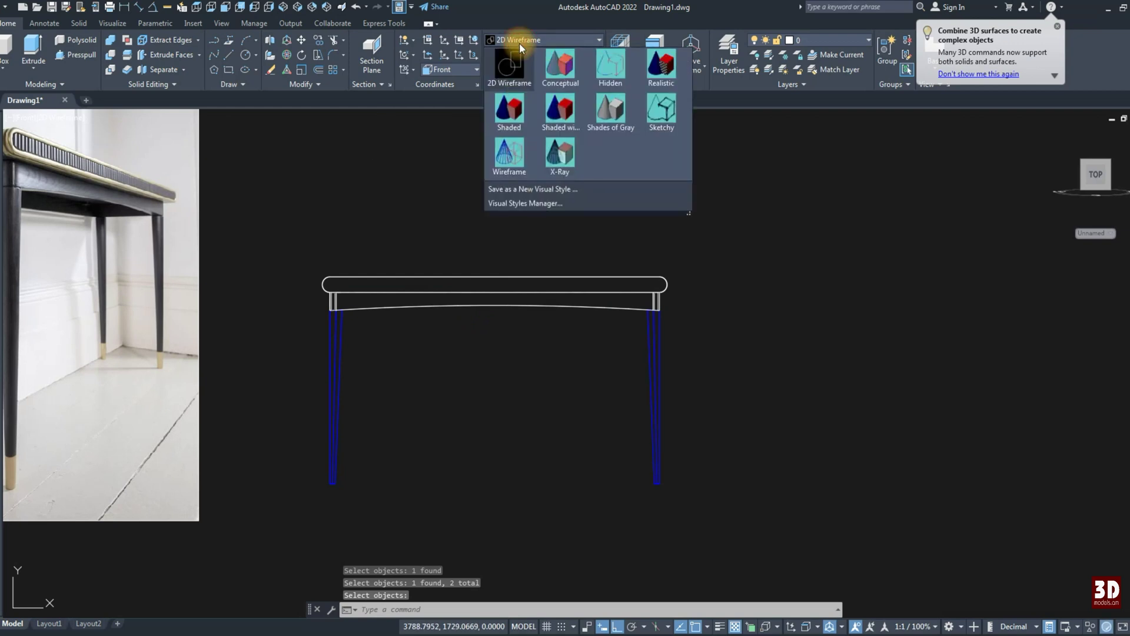
Step: Shade the table in Conceptual style and orbit and zoom to an angled 3D view
{"action": "left_click", "coordinate": [560, 63]}
{"action": "mouse_move", "coordinate": [469, 252]}
{"action": "middle_mouse_down", "text": "shift"}
{"action": "mouse_move", "coordinate": [475, 350]}
{"action": "mouse_move", "coordinate": [505, 346]}
{"action": "middle_mouse_up", "text": "shift"}
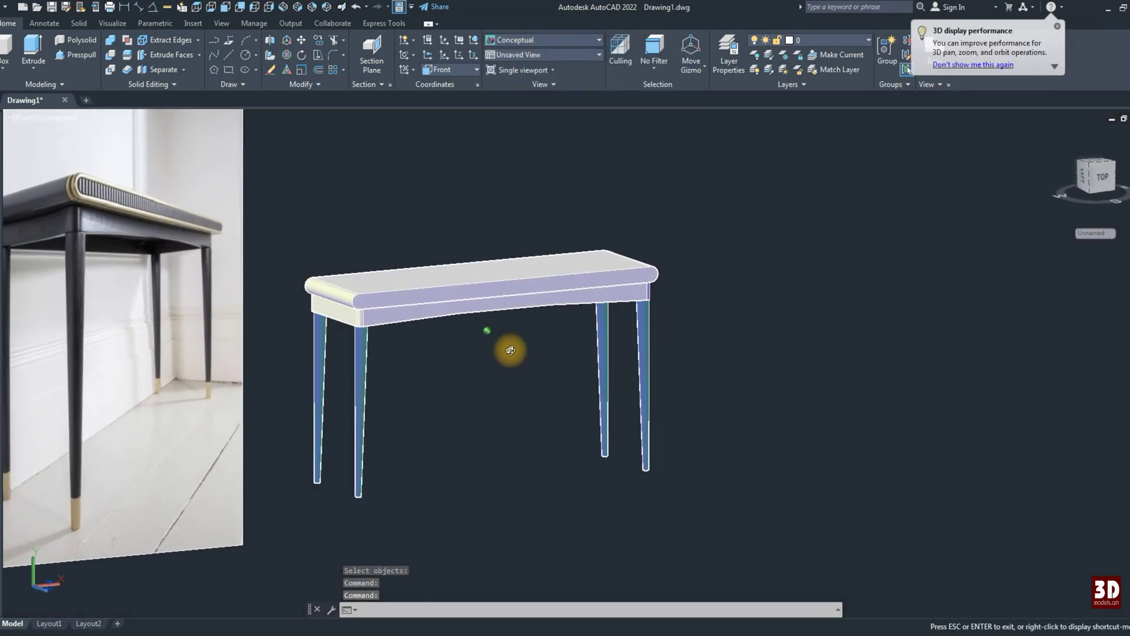
{"action": "mouse_move", "coordinate": [378, 313]}
{"action": "middle_mouse_down", "text": "shift"}
{"action": "mouse_move", "coordinate": [450, 306]}
{"action": "mouse_move", "coordinate": [518, 227]}
{"action": "mouse_move", "coordinate": [515, 298]}
{"action": "middle_mouse_up", "text": "shift"}
{"action": "scroll", "coordinate": [450, 306], "scroll_direction": "up", "scroll_amount": 3}
{"action": "scroll", "coordinate": [493, 323], "scroll_direction": "up", "scroll_amount": 4}
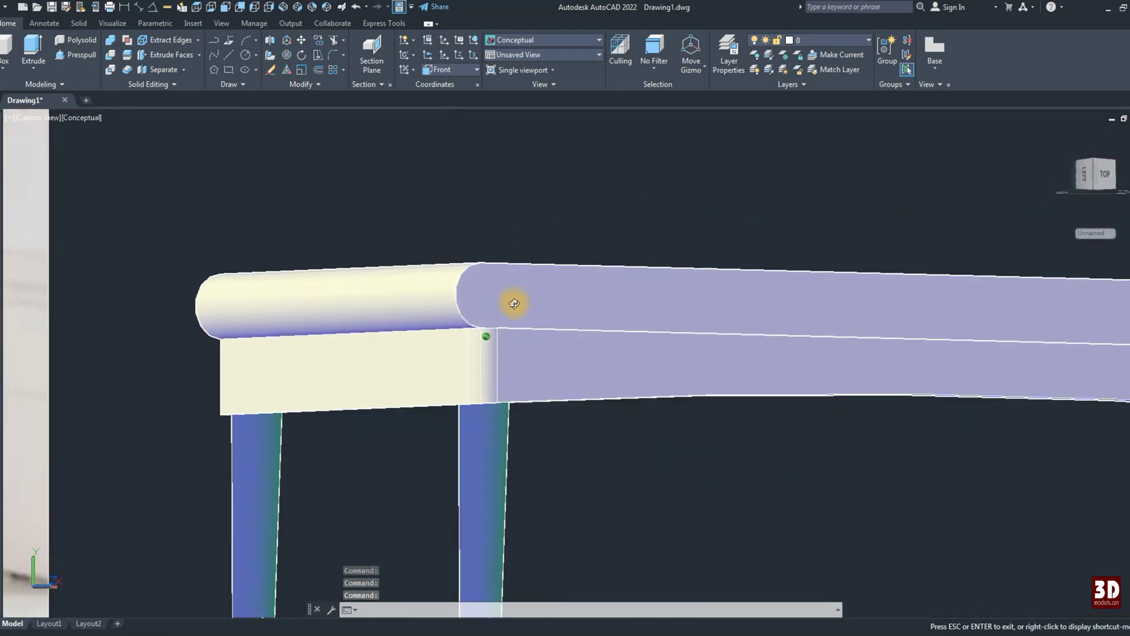
{"action": "scroll", "coordinate": [347, 162], "scroll_direction": "down", "scroll_amount": 6}
{"action": "scroll", "coordinate": [356, 182], "scroll_direction": "up", "scroll_amount": 1}
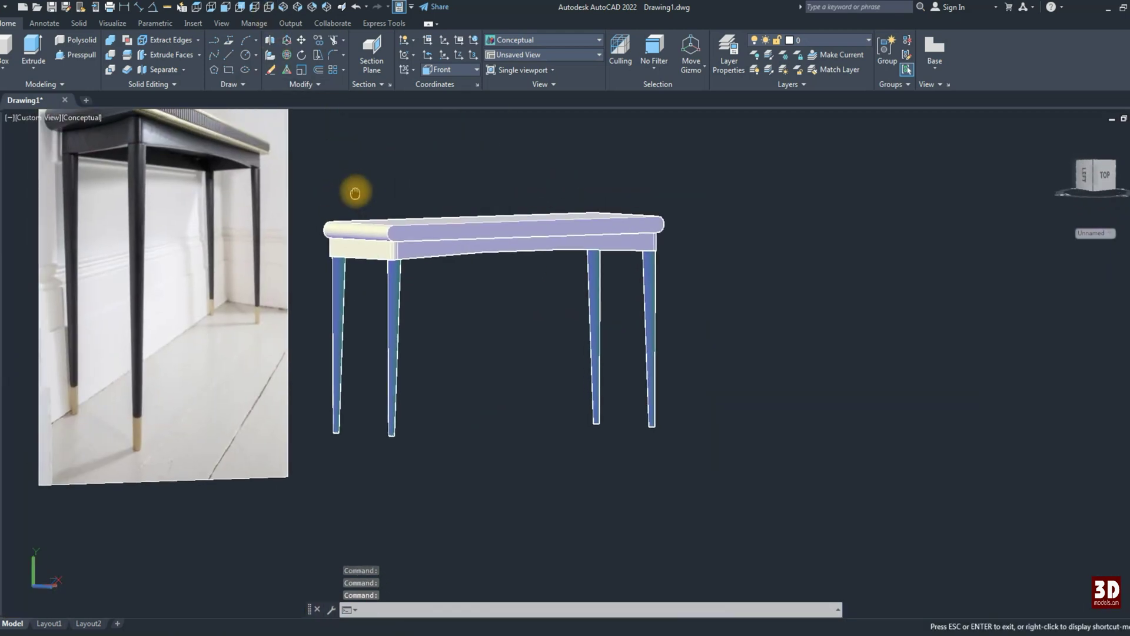
{"action": "left_click", "coordinate": [496, 46]}
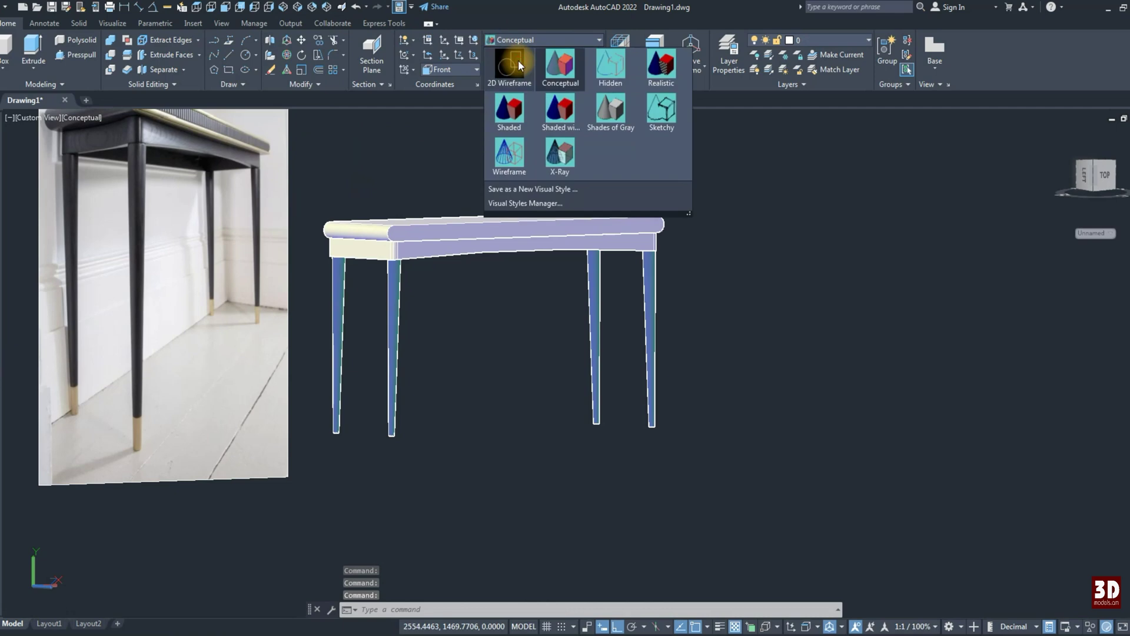
Step: Extrude the tabletop's top face upward by 15 units
{"action": "left_click", "coordinate": [168, 54]}
{"action": "scroll", "coordinate": [625, 230], "scroll_direction": "up", "scroll_amount": 4}
{"action": "mouse_move", "coordinate": [625, 230]}
{"action": "middle_mouse_down", "text": "shift"}
{"action": "mouse_move", "coordinate": [623, 292]}
{"action": "mouse_move", "coordinate": [465, 214]}
{"action": "middle_mouse_up", "text": "shift"}
{"action": "left_click", "coordinate": [473, 219]}
{"action": "key", "text": "Return"}
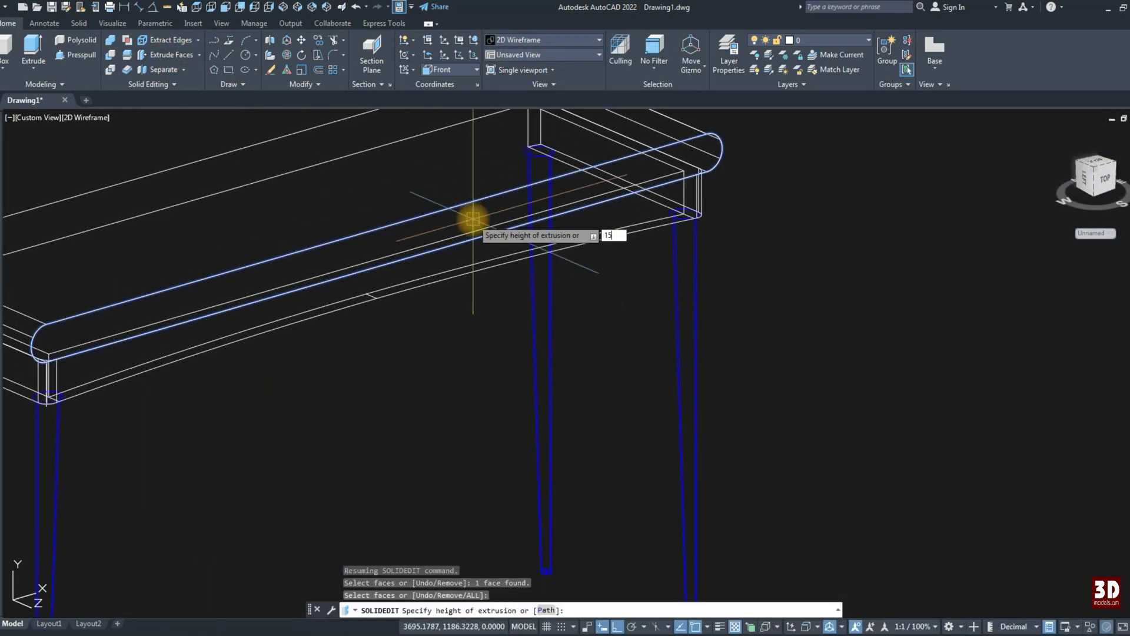
{"action": "key", "text": "Return"}
{"action": "key", "text": "Return"}
{"action": "key", "text": "Escape"}
Step: Erase the stray edge lines on the tabletop and return to the Front view
{"action": "middle_click_drag", "start_coordinate": [147, 323], "coordinate": [328, 320]}
{"action": "scroll", "coordinate": [328, 320], "scroll_direction": "up", "scroll_amount": 2}
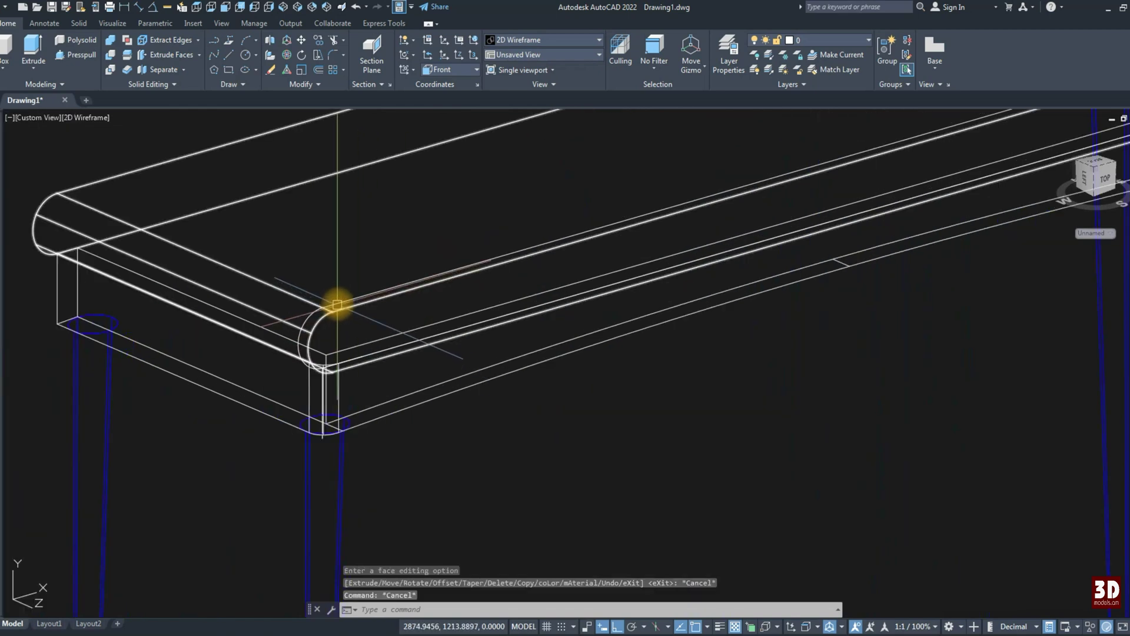
{"action": "left_click", "coordinate": [328, 304]}
{"action": "left_click", "coordinate": [254, 6]}
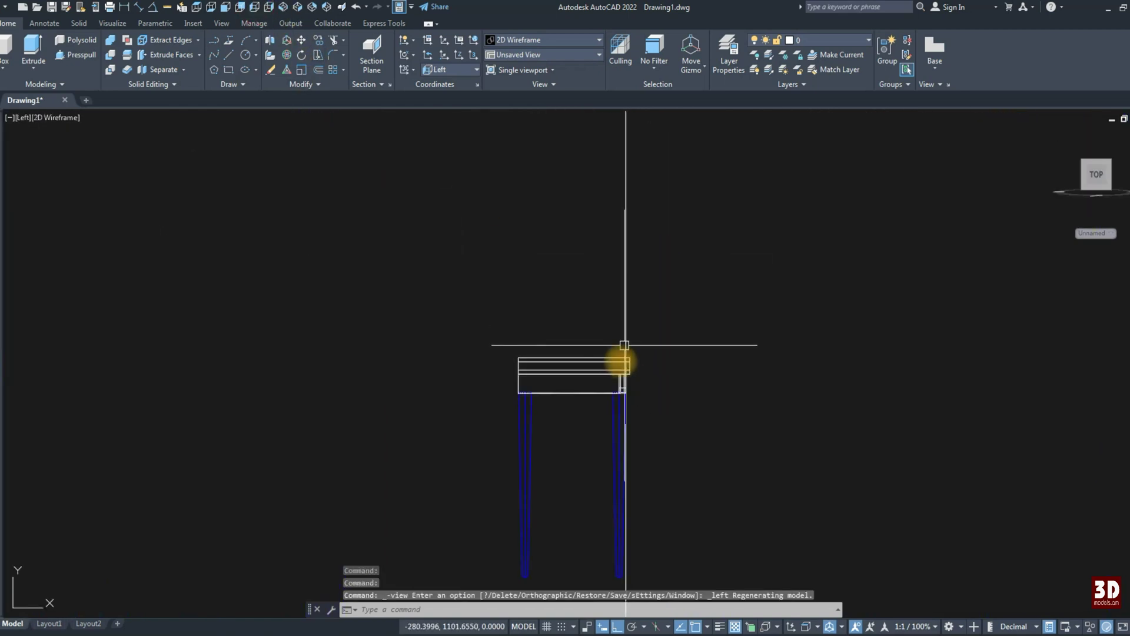
{"action": "scroll", "coordinate": [624, 345], "scroll_direction": "up", "scroll_amount": 3}
{"action": "type", "text": "e"}
{"action": "key", "text": "Return"}
{"action": "middle_click_drag", "start_coordinate": [630, 350], "coordinate": [560, 336]}
{"action": "left_click", "coordinate": [541, 337]}
{"action": "key", "text": "Escape"}
{"action": "left_click", "coordinate": [226, 7]}
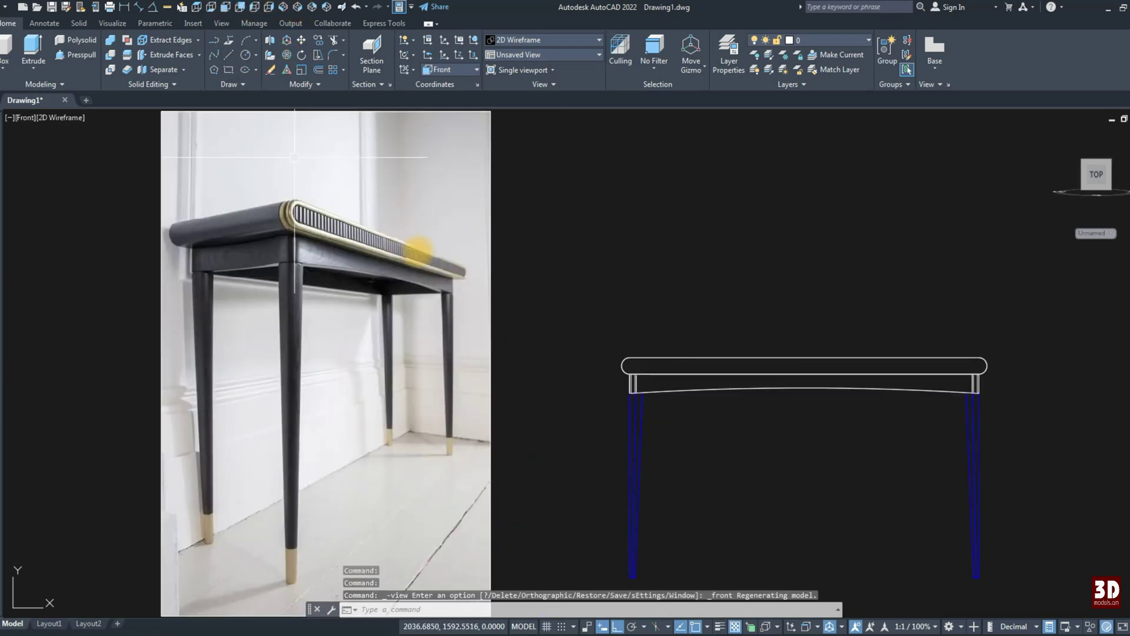
Step: Make red the current colour and begin a polyline along the tabletop's top edge
{"action": "middle_click_drag", "start_coordinate": [492, 246], "coordinate": [412, 264]}
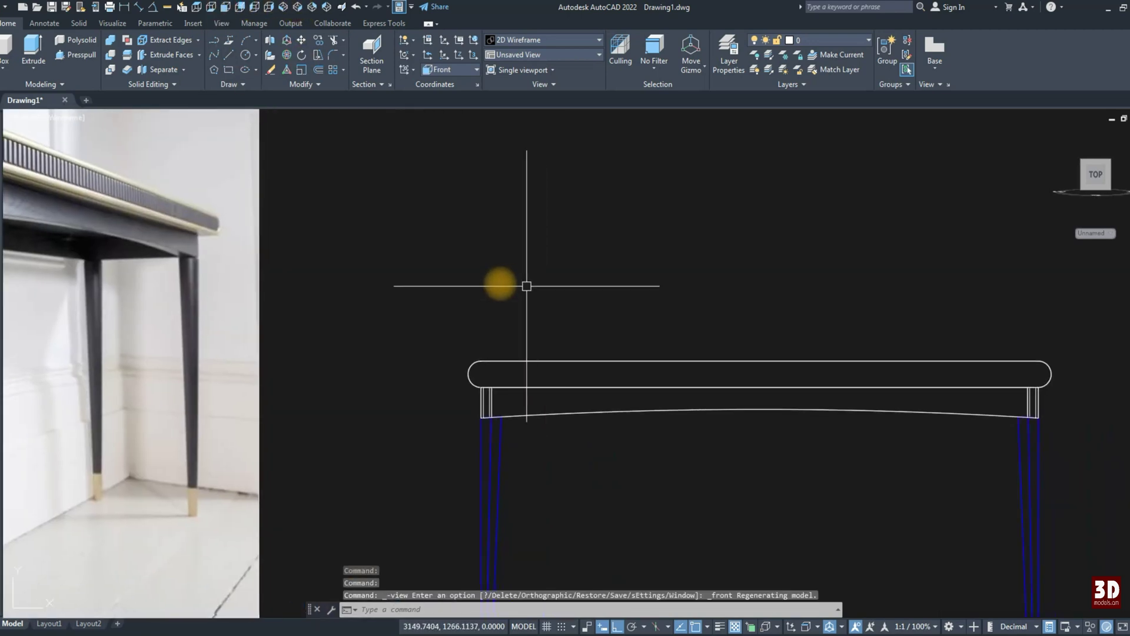
{"action": "mouse_move", "coordinate": [9, 574]}
{"action": "left_click", "coordinate": [175, 153]}
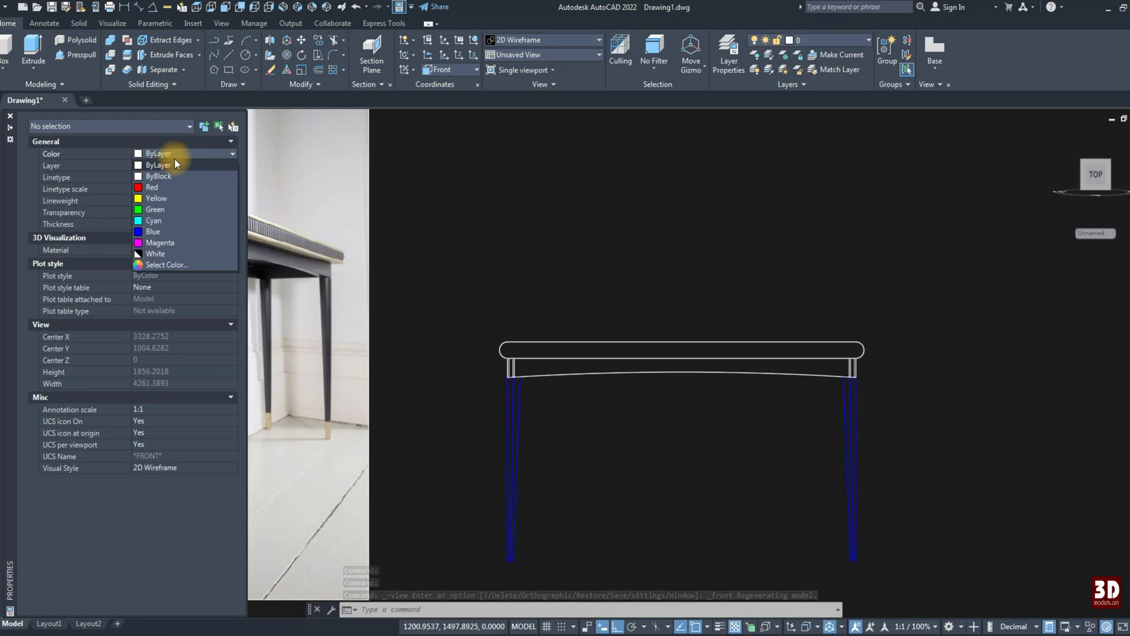
{"action": "left_click", "coordinate": [170, 185]}
{"action": "left_click", "coordinate": [213, 55]}
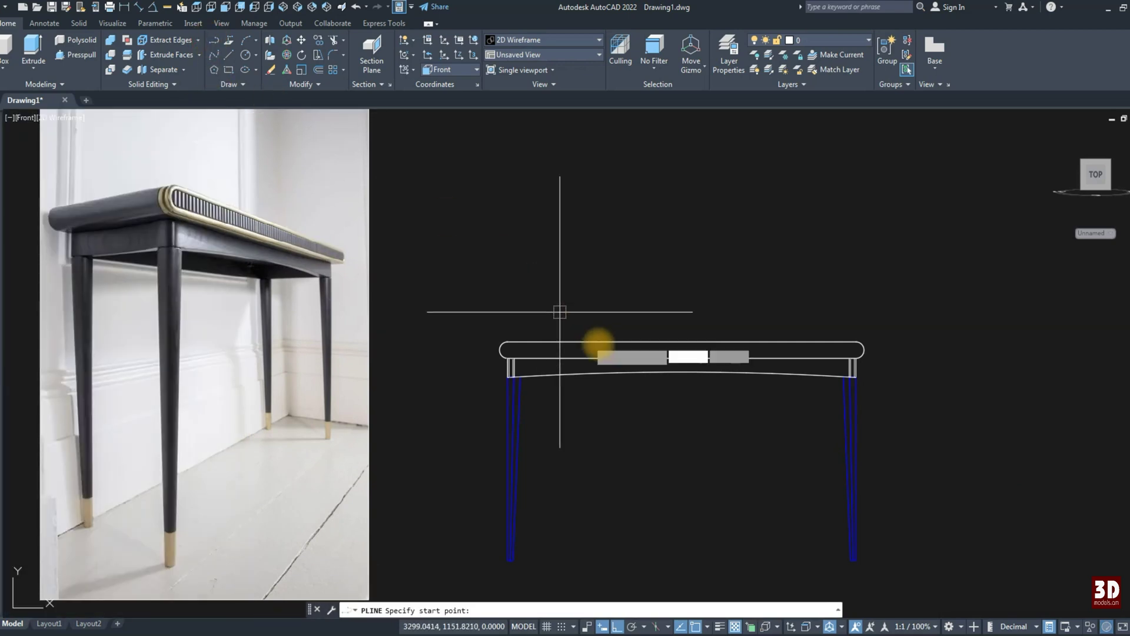
{"action": "left_click", "coordinate": [683, 343]}
{"action": "scroll", "coordinate": [514, 339], "scroll_direction": "up", "scroll_amount": 2}
{"action": "left_click", "coordinate": [514, 338]}
Step: Continue the polyline with an arc around the rounded left end and a straight bottom edge
{"action": "type", "text": "a"}
{"action": "key", "text": "Return"}
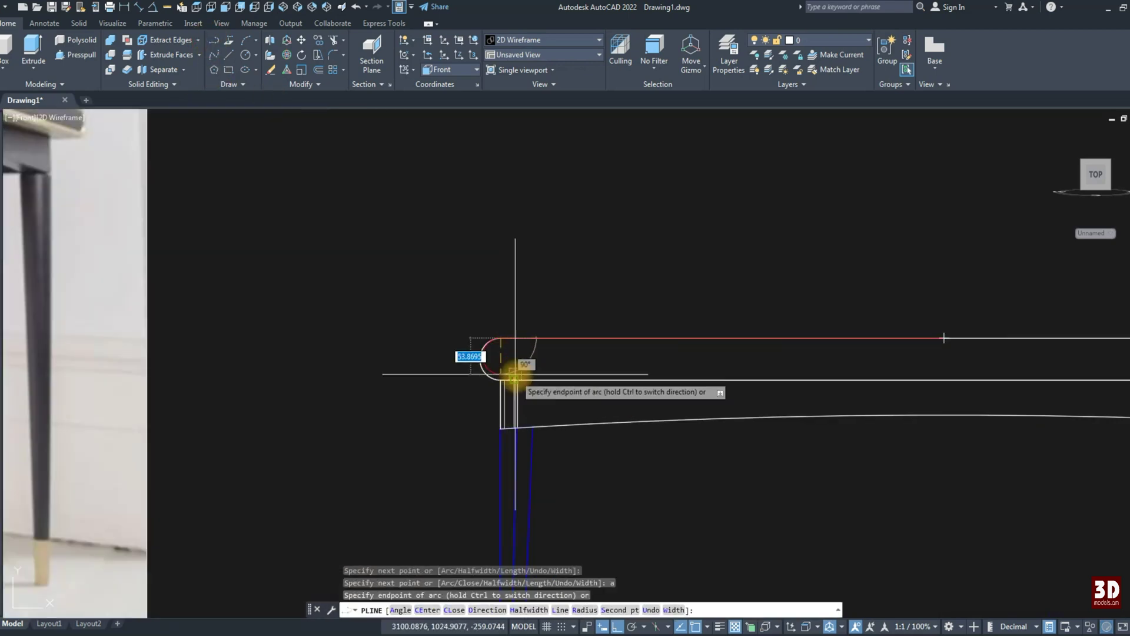
{"action": "scroll", "coordinate": [504, 371], "scroll_direction": "up", "scroll_amount": 2}
{"action": "scroll", "coordinate": [476, 387], "scroll_direction": "up", "scroll_amount": 1}
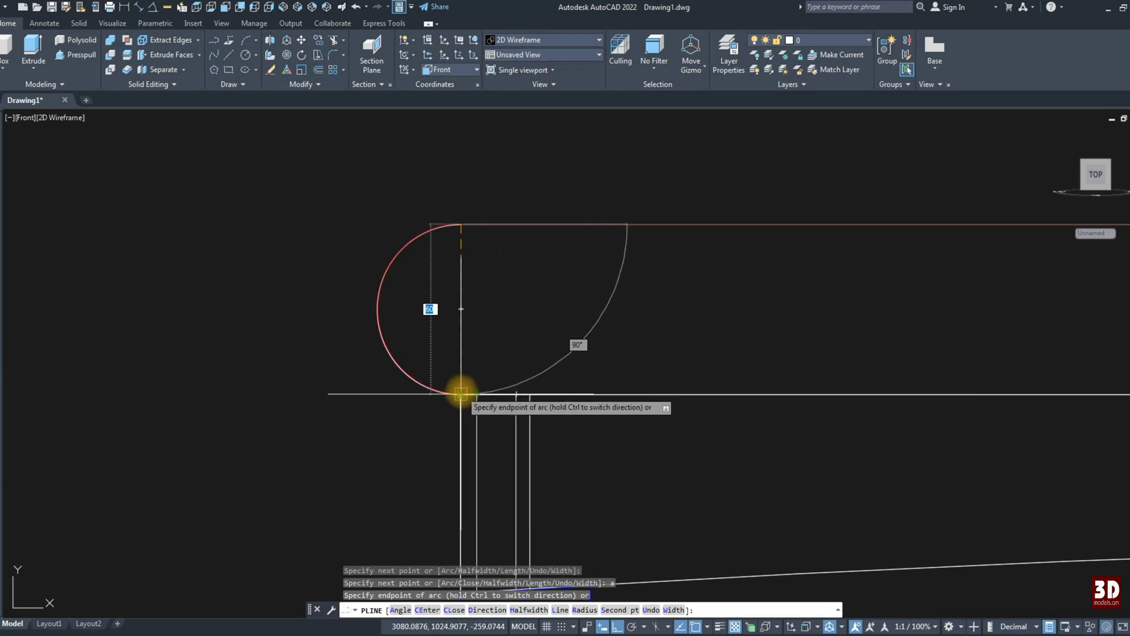
{"action": "left_click", "coordinate": [476, 386]}
{"action": "type", "text": "l"}
{"action": "key", "text": "Return"}
{"action": "scroll", "coordinate": [412, 354], "scroll_direction": "down", "scroll_amount": 2}
{"action": "scroll", "coordinate": [544, 341], "scroll_direction": "down", "scroll_amount": 1}
{"action": "left_click", "coordinate": [767, 337]}
{"action": "key", "text": "Escape"}
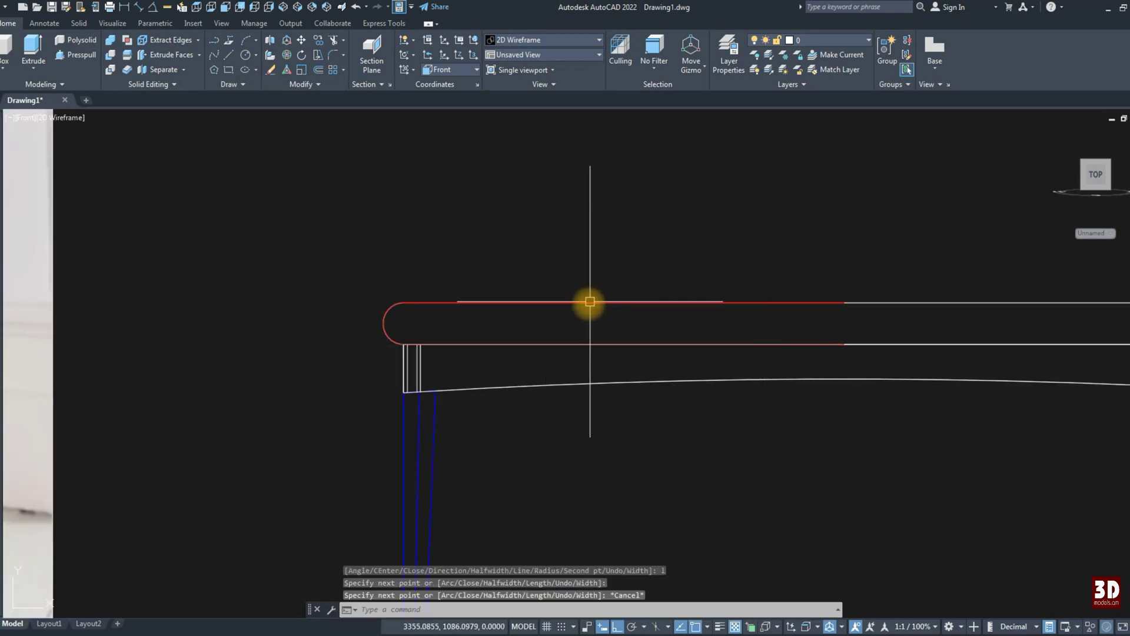
Step: Draw a red vertical line from above the tabletop to below the apron
{"action": "scroll", "coordinate": [577, 321], "scroll_direction": "down", "scroll_amount": 2}
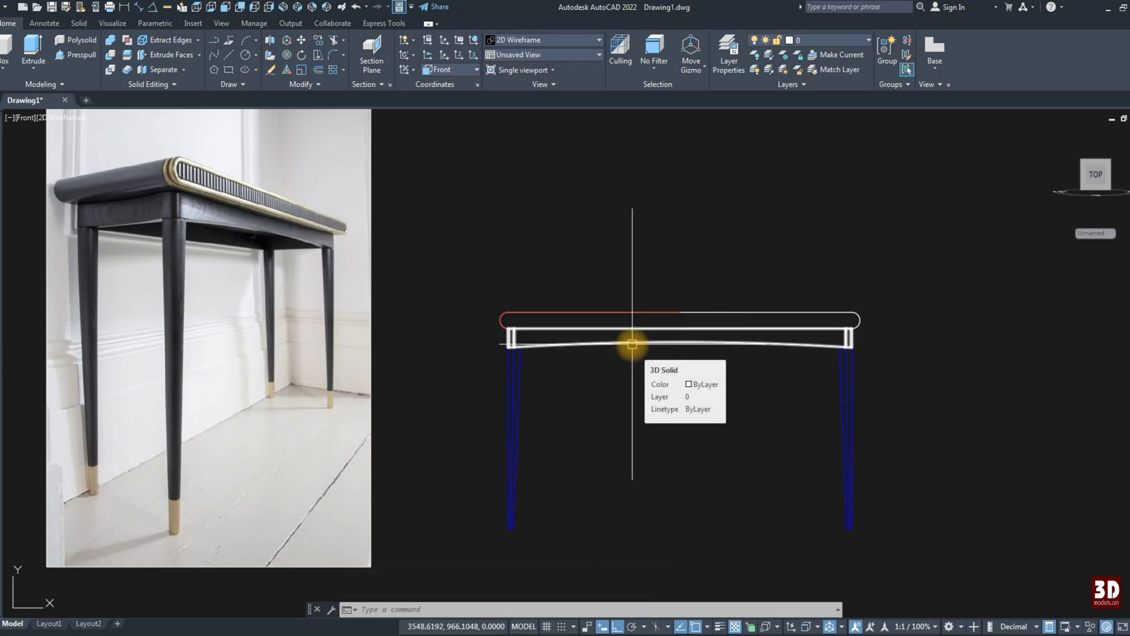
{"action": "scroll", "coordinate": [662, 321], "scroll_direction": "up", "scroll_amount": 1}
{"action": "scroll", "coordinate": [662, 315], "scroll_direction": "up", "scroll_amount": 2}
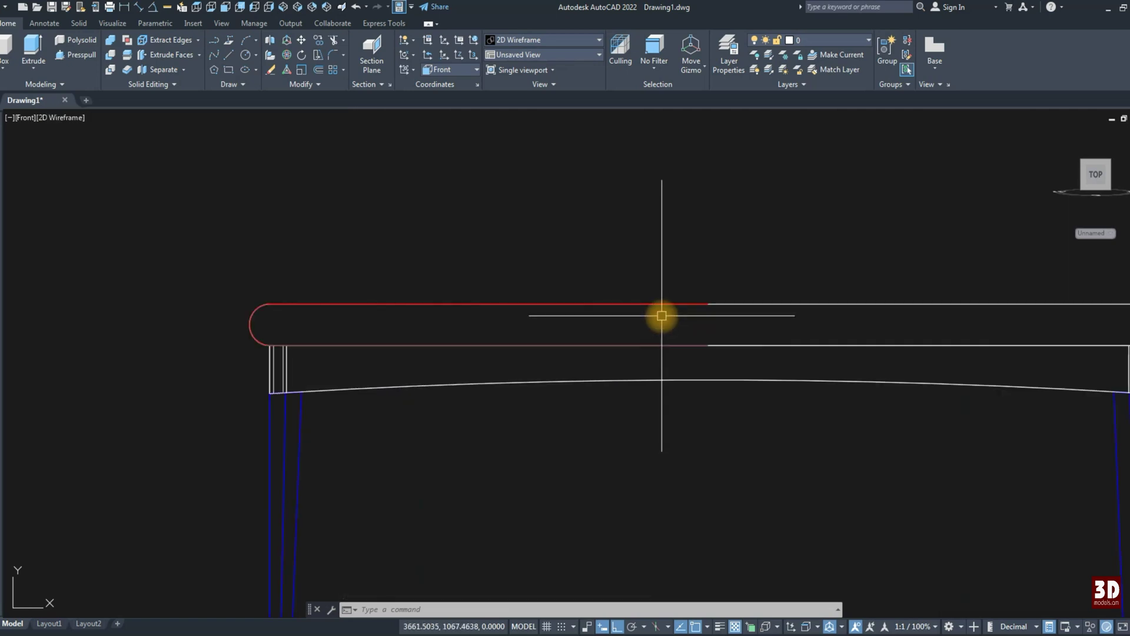
{"action": "left_click", "coordinate": [695, 305]}
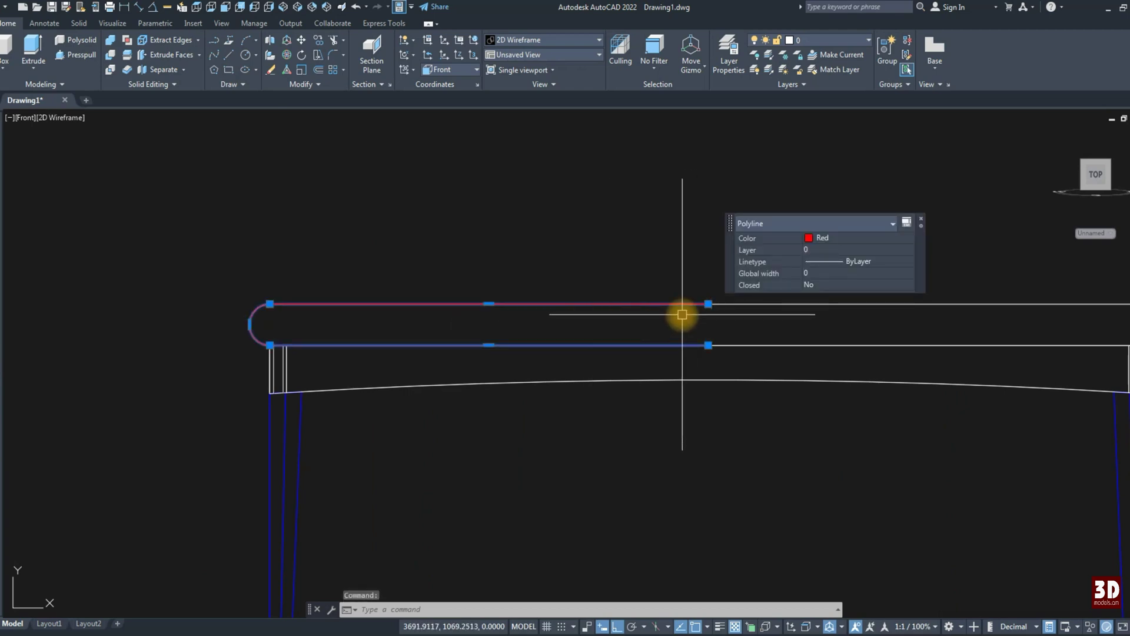
{"action": "type", "text": "l"}
{"action": "key", "text": "Return"}
{"action": "left_click", "coordinate": [708, 305]}
{"action": "left_click", "coordinate": [683, 347]}
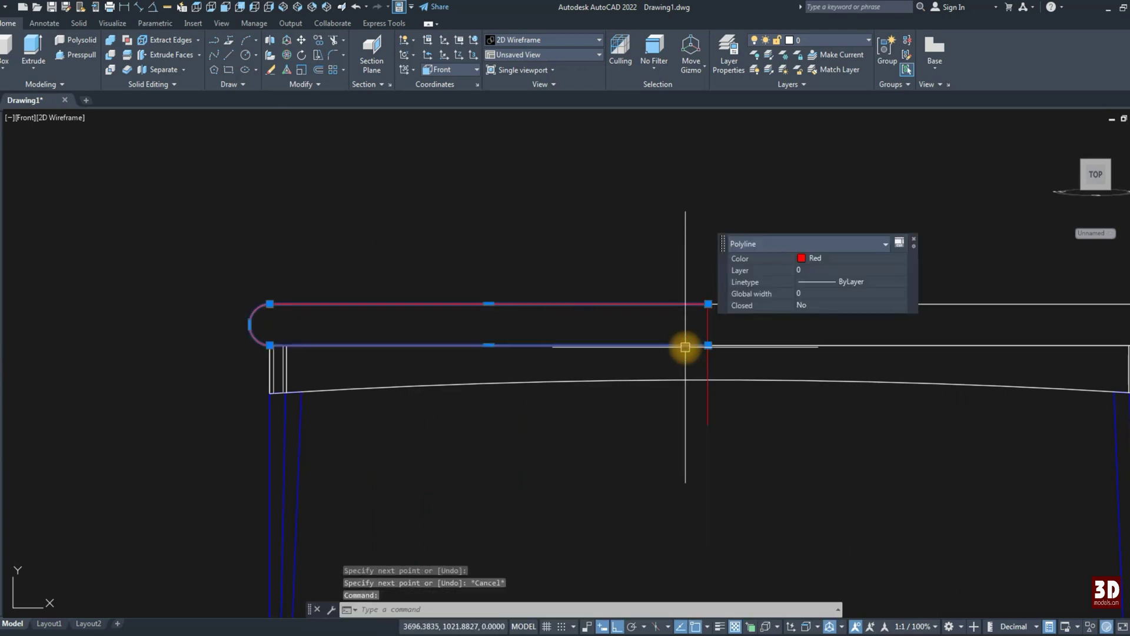
{"action": "type", "text": "e"}
{"action": "key", "text": "Return"}
{"action": "key", "text": "Return"}
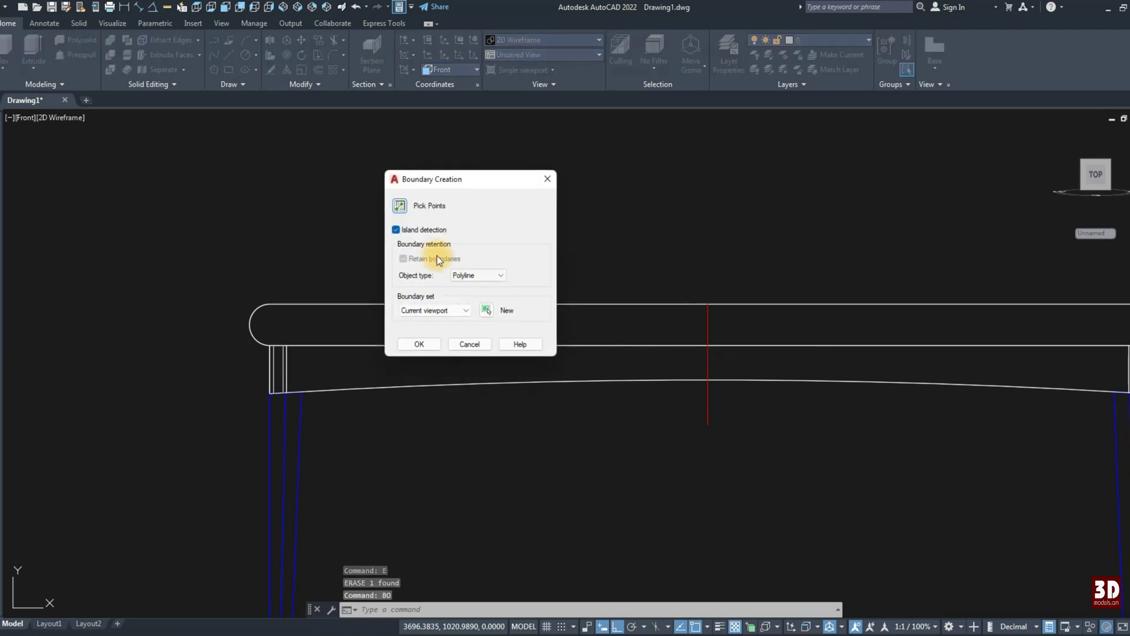
Step: Create a boundary inside the groove and offset it 10 units inward
{"action": "left_click", "coordinate": [400, 210]}
{"action": "left_click", "coordinate": [457, 323]}
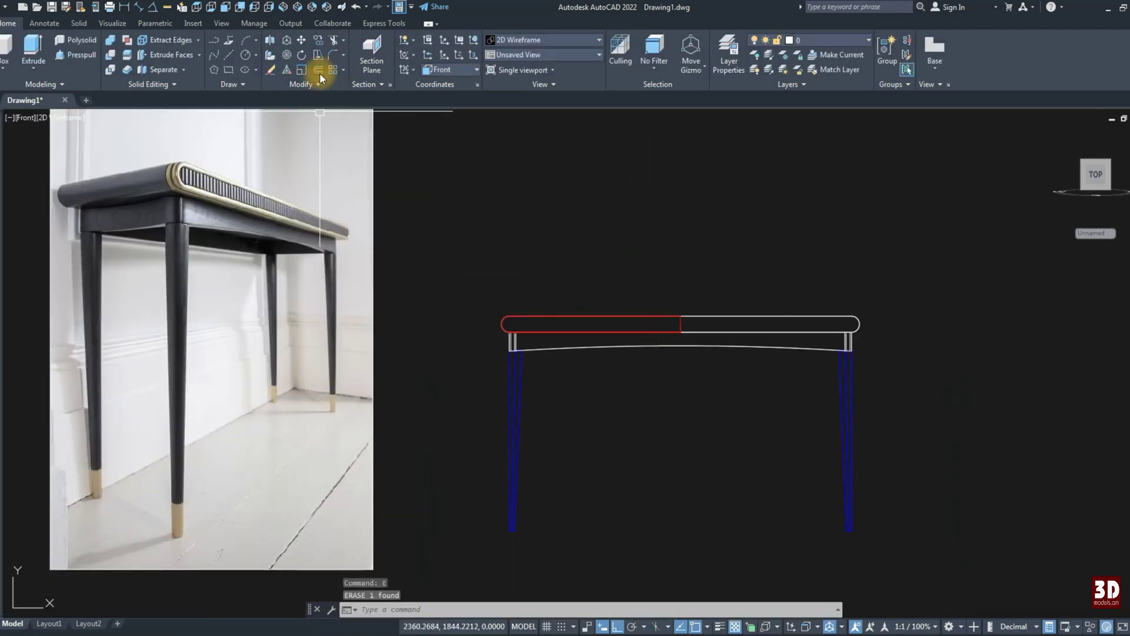
{"action": "left_click", "coordinate": [321, 74]}
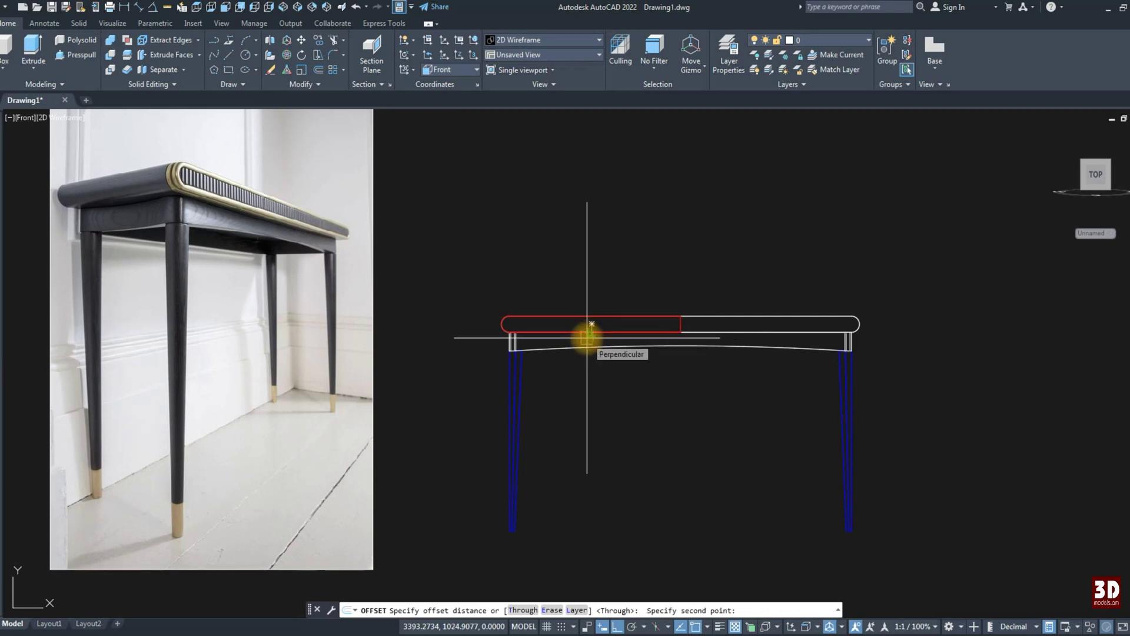
{"action": "scroll", "coordinate": [587, 337], "scroll_direction": "up", "scroll_amount": 2}
{"action": "type", "text": "10"}
{"action": "key", "text": "Return"}
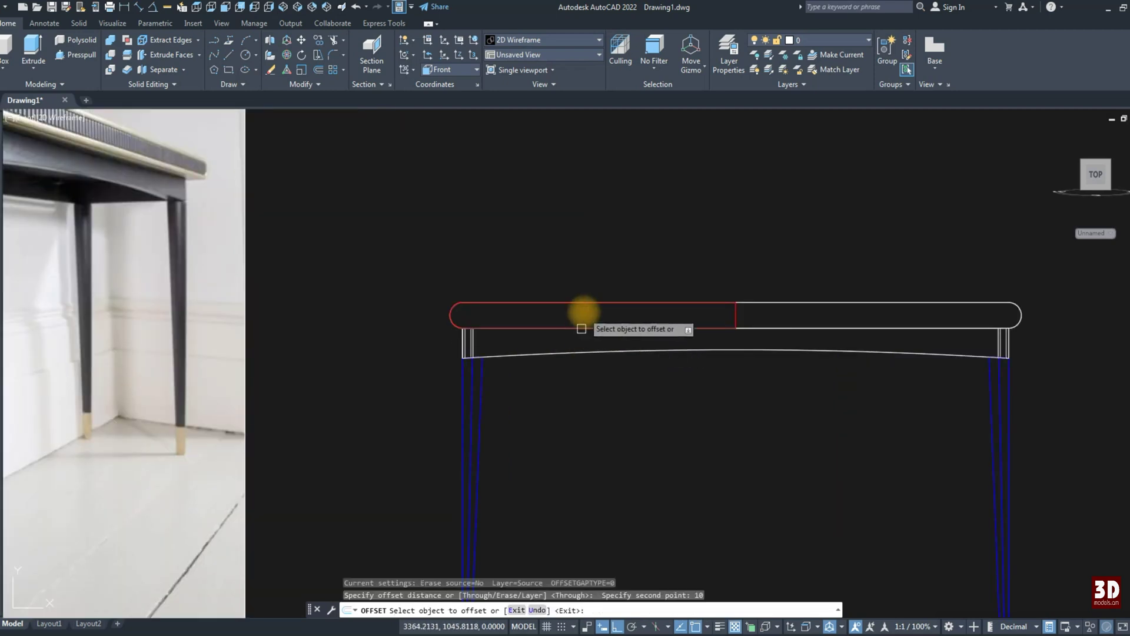
{"action": "left_click", "coordinate": [582, 306]}
{"action": "scroll", "coordinate": [580, 318], "scroll_direction": "down", "scroll_amount": 1}
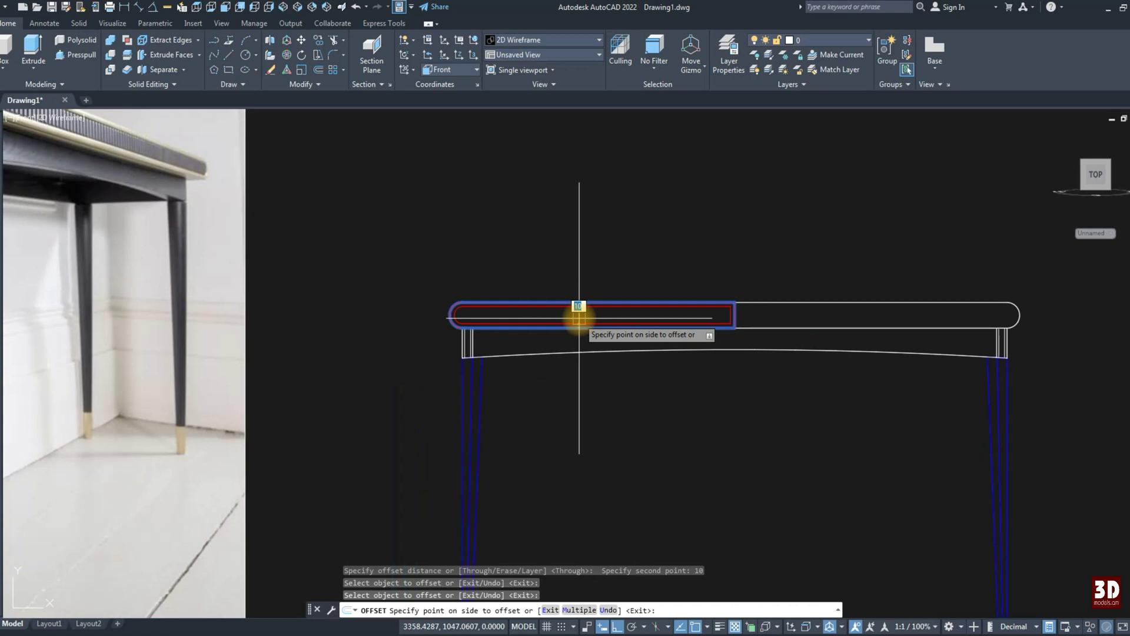
{"action": "scroll", "coordinate": [579, 318], "scroll_direction": "up", "scroll_amount": 5}
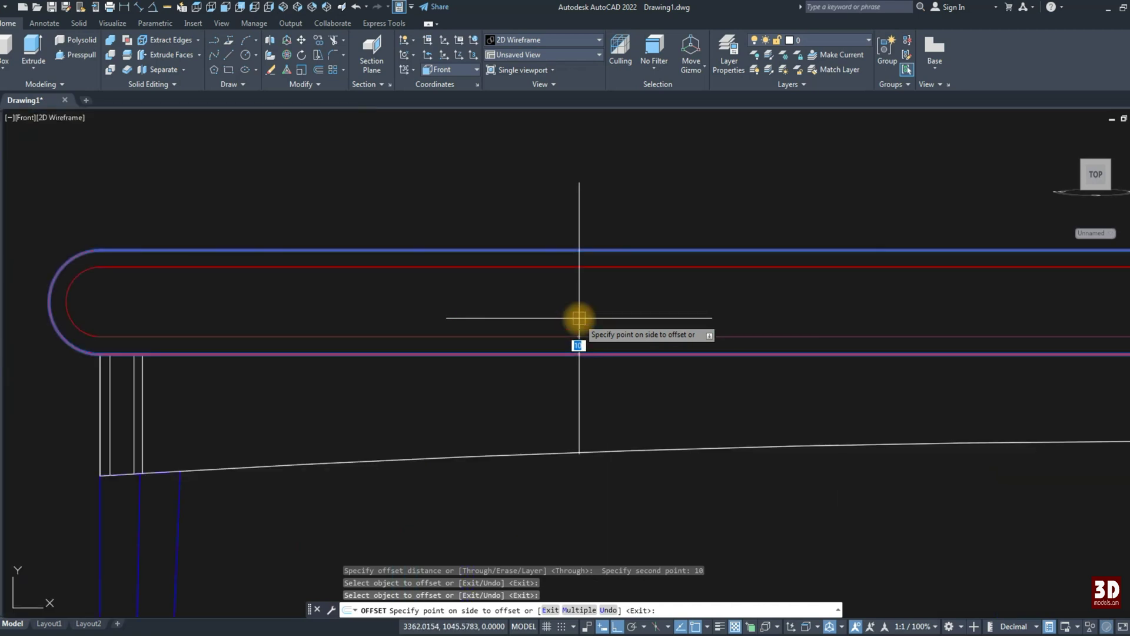
{"action": "left_click", "coordinate": [579, 318]}
{"action": "scroll", "coordinate": [579, 318], "scroll_direction": "down", "scroll_amount": 2}
{"action": "scroll", "coordinate": [518, 318], "scroll_direction": "up", "scroll_amount": 3}
{"action": "scroll", "coordinate": [700, 305], "scroll_direction": "up", "scroll_amount": 2}
{"action": "key", "text": "Escape"}
Step: Erase the original outer red outline, leaving the inset copy
{"action": "left_click", "coordinate": [652, 309]}
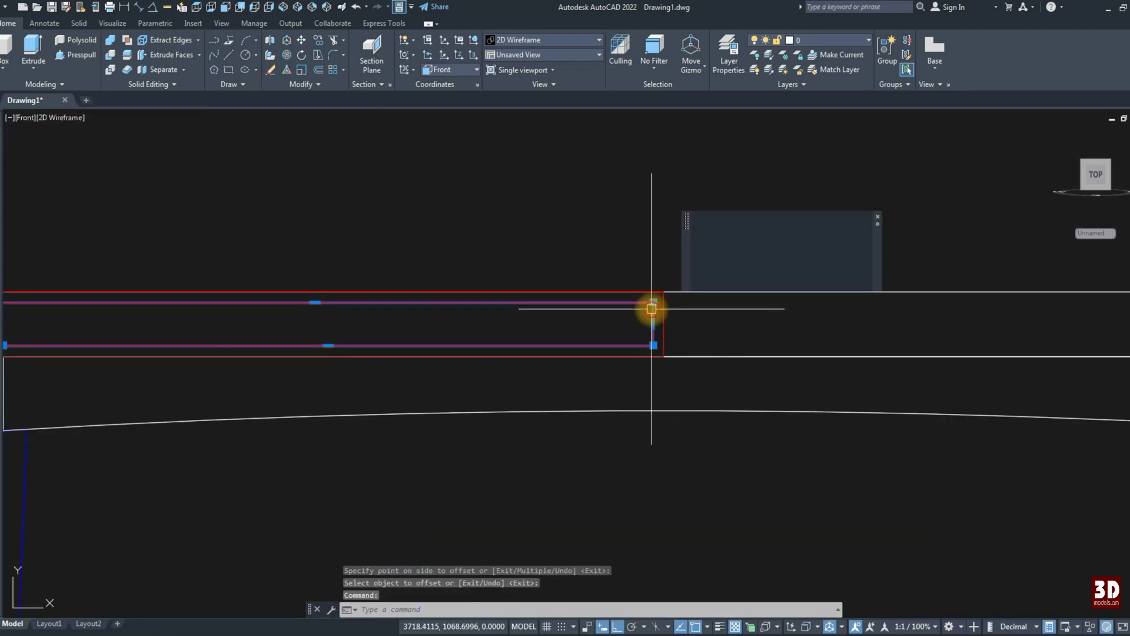
{"action": "key", "text": "Escape"}
{"action": "left_click", "coordinate": [652, 295]}
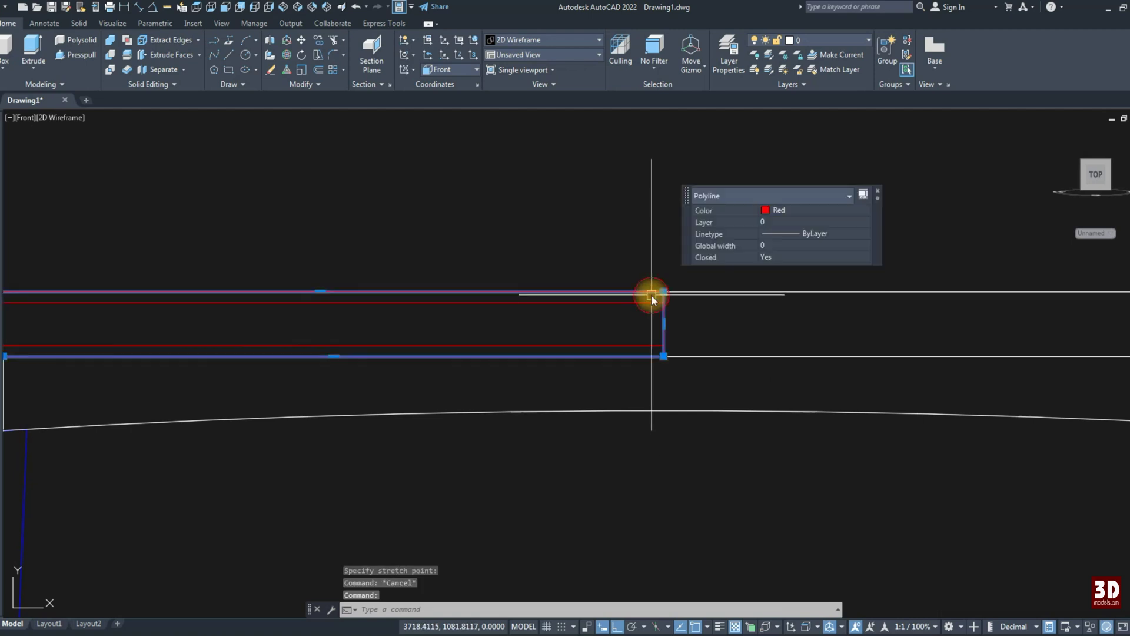
{"action": "type", "text": "e"}
{"action": "key", "text": "Return"}
{"action": "scroll", "coordinate": [650, 294], "scroll_direction": "down", "scroll_amount": 4}
{"action": "left_click", "coordinate": [603, 296]}
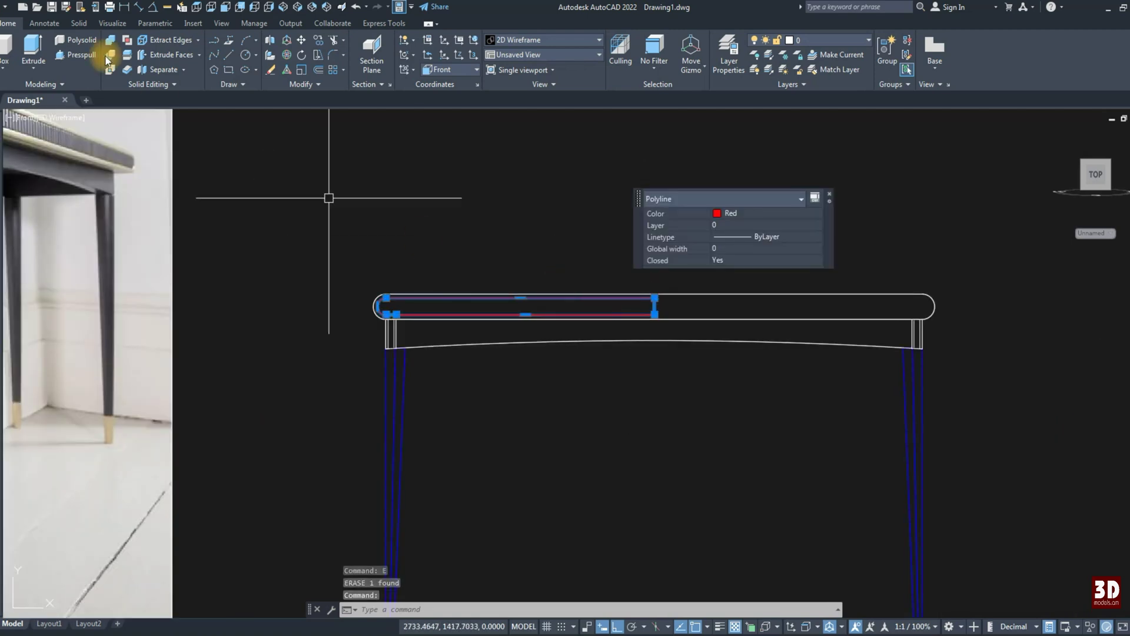
Step: Extrude the inset outline 15 units and mirror the solid, keeping the original
{"action": "left_click", "coordinate": [34, 50]}
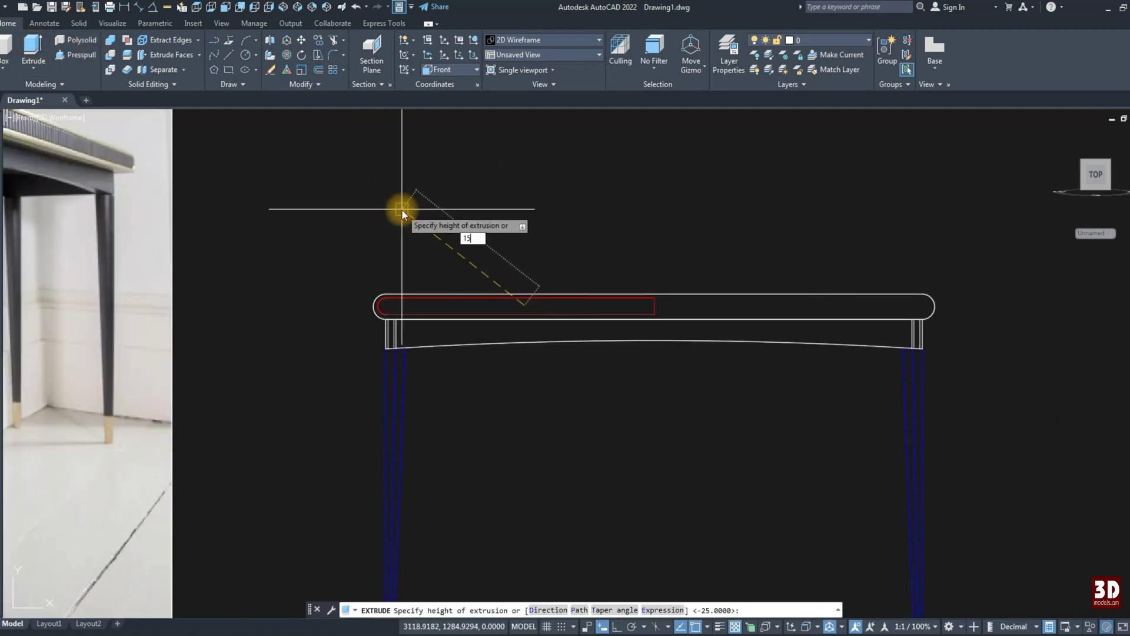
{"action": "key", "text": "Return"}
{"action": "key", "text": "Escape"}
{"action": "left_click", "coordinate": [321, 87]}
{"action": "left_click", "coordinate": [332, 99]}
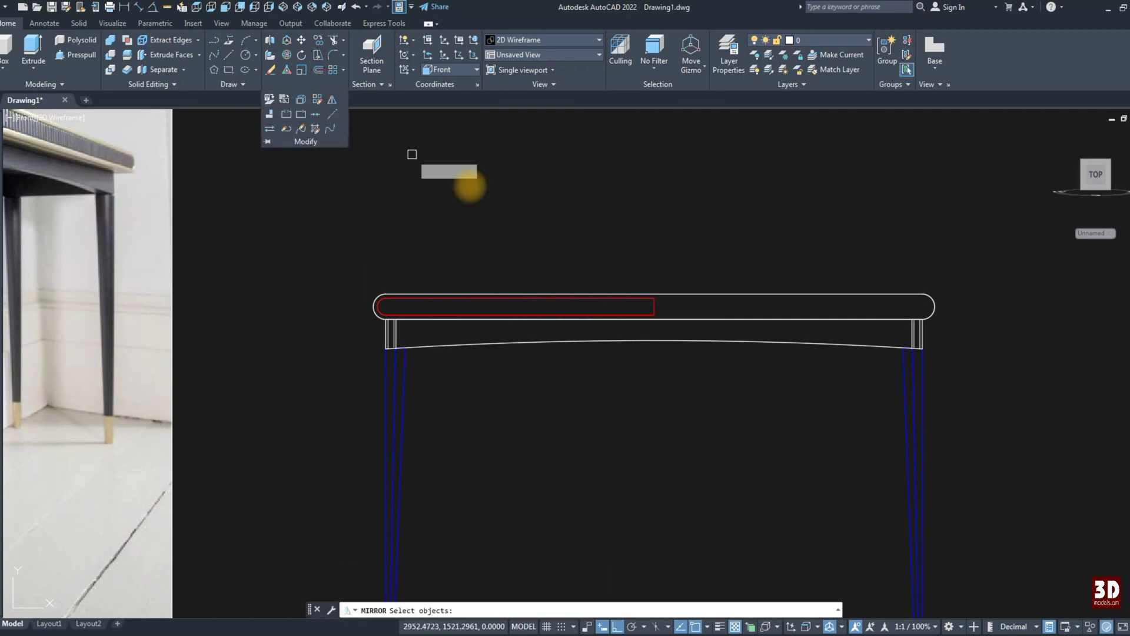
{"action": "left_click", "coordinate": [624, 295]}
{"action": "left_click", "coordinate": [634, 293]}
{"action": "left_click", "coordinate": [652, 258]}
{"action": "key", "text": "Return"}
Step: In side view, dimension the 274.07 gap between the tabletop's front edge and the red box
{"action": "left_click", "coordinate": [255, 8]}
{"action": "scroll", "coordinate": [613, 353], "scroll_direction": "up", "scroll_amount": 5}
{"action": "left_click", "coordinate": [124, 8]}
{"action": "left_click", "coordinate": [410, 315]}
{"action": "left_click", "coordinate": [887, 334]}
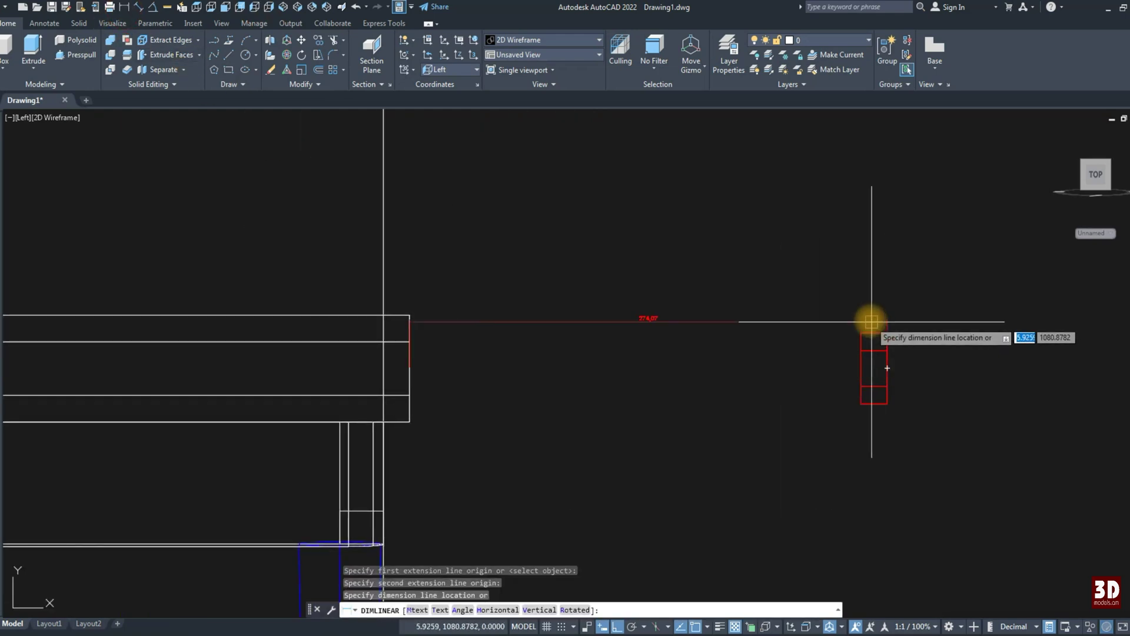
{"action": "left_click", "coordinate": [848, 319]}
Step: Move both red solids 274.07 onto the tabletop's front edge and erase the dimension
{"action": "left_click", "coordinate": [888, 419]}
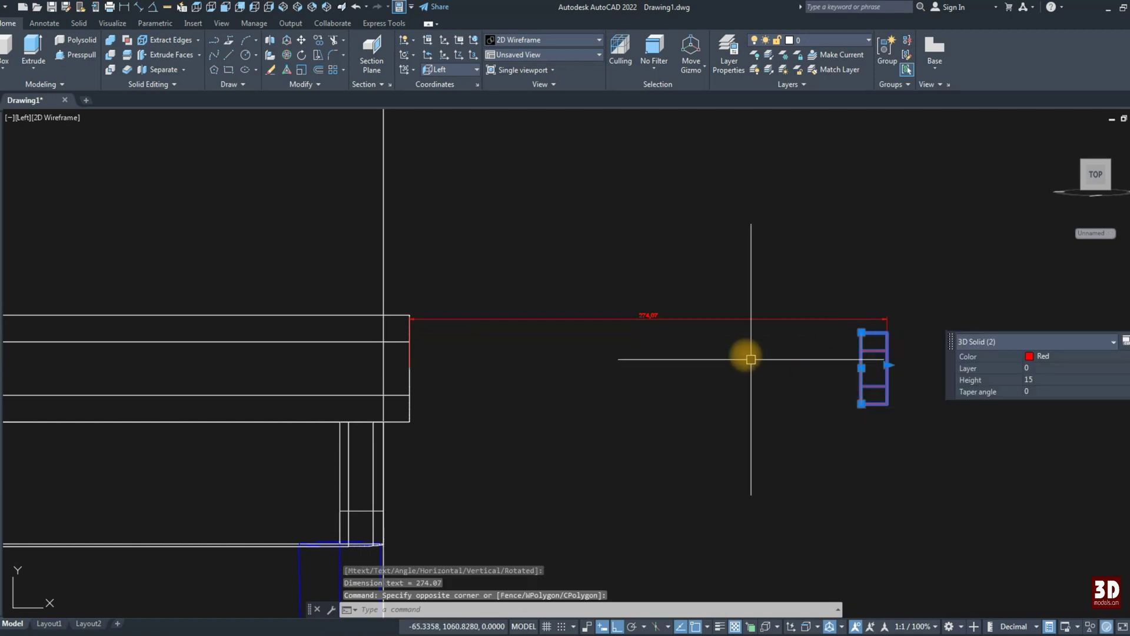
{"action": "type", "text": "m"}
{"action": "key", "text": "Return"}
{"action": "scroll", "coordinate": [683, 332], "scroll_direction": "up", "scroll_amount": 2}
{"action": "left_click", "coordinate": [676, 335]}
{"action": "type", "text": "274.07"}
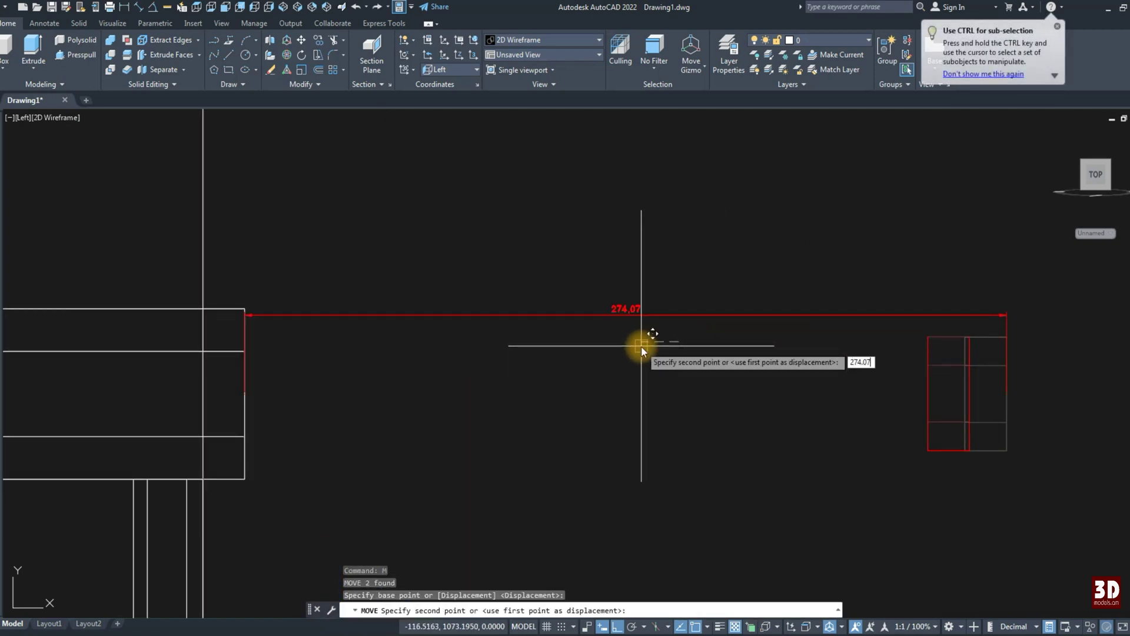
{"action": "key", "text": "Return"}
{"action": "type", "text": "e"}
{"action": "key", "text": "Return"}
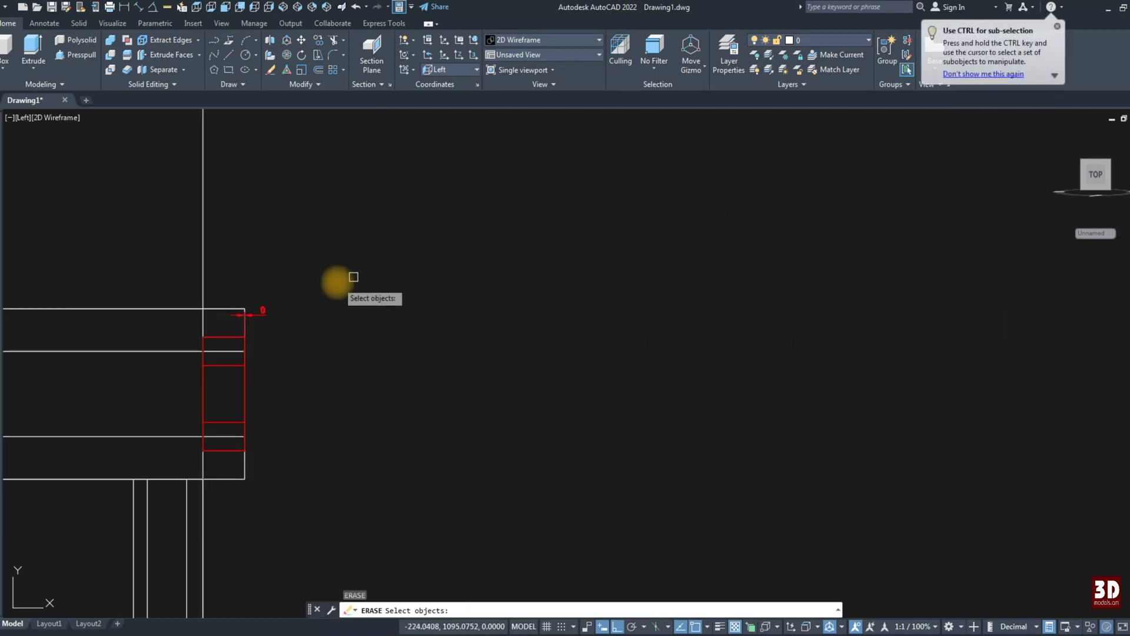
{"action": "left_click", "coordinate": [249, 309]}
{"action": "scroll", "coordinate": [459, 237], "scroll_direction": "down", "scroll_amount": 3}
{"action": "mouse_move", "coordinate": [460, 237]}
{"action": "middle_mouse_down", "text": "shift"}
{"action": "mouse_move", "coordinate": [435, 285]}
{"action": "mouse_move", "coordinate": [348, 252]}
{"action": "middle_mouse_up", "text": "shift"}
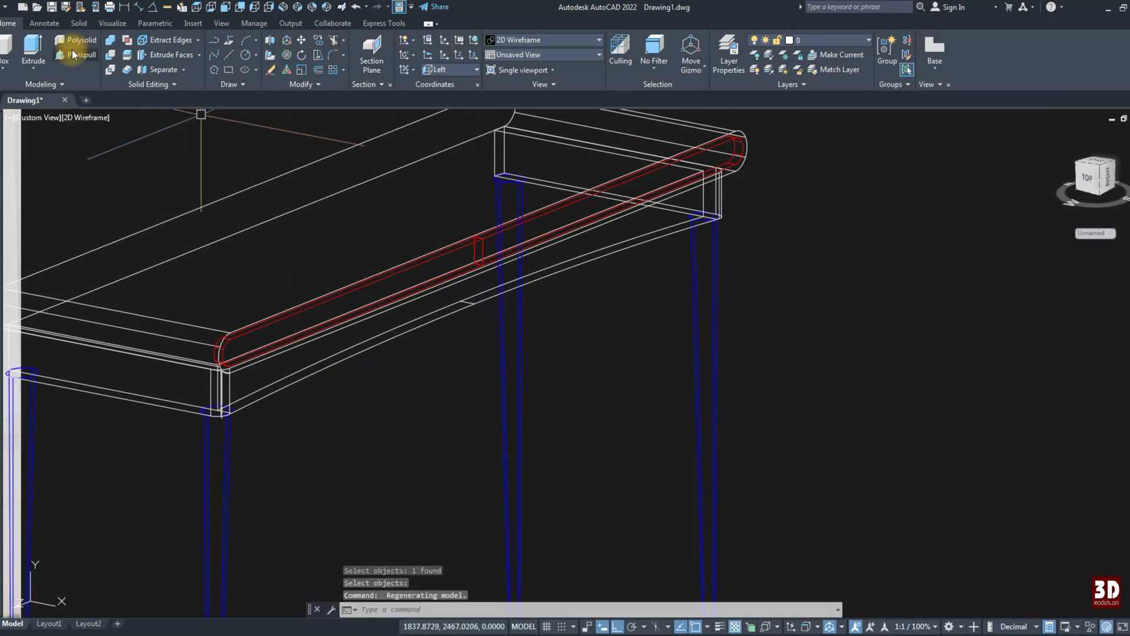
Step: Subtract the red solids from the tabletop
{"action": "left_click", "coordinate": [114, 56]}
{"action": "double_click", "coordinate": [381, 180]}
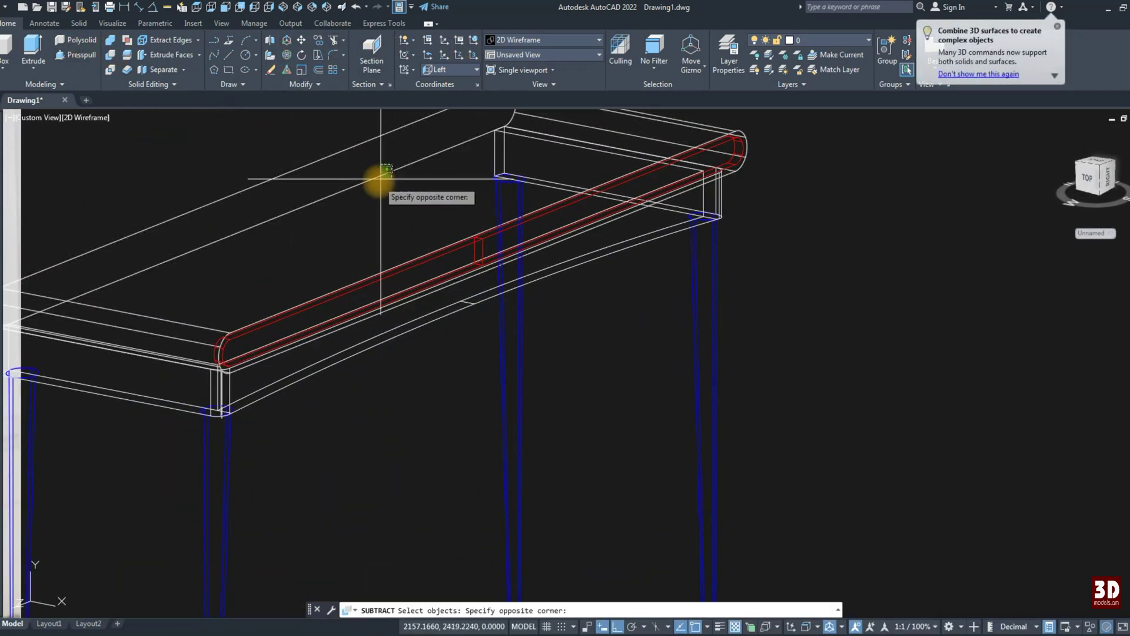
{"action": "left_click", "coordinate": [331, 184]}
{"action": "scroll", "coordinate": [463, 239], "scroll_direction": "up", "scroll_amount": 2}
{"action": "left_click", "coordinate": [449, 235]}
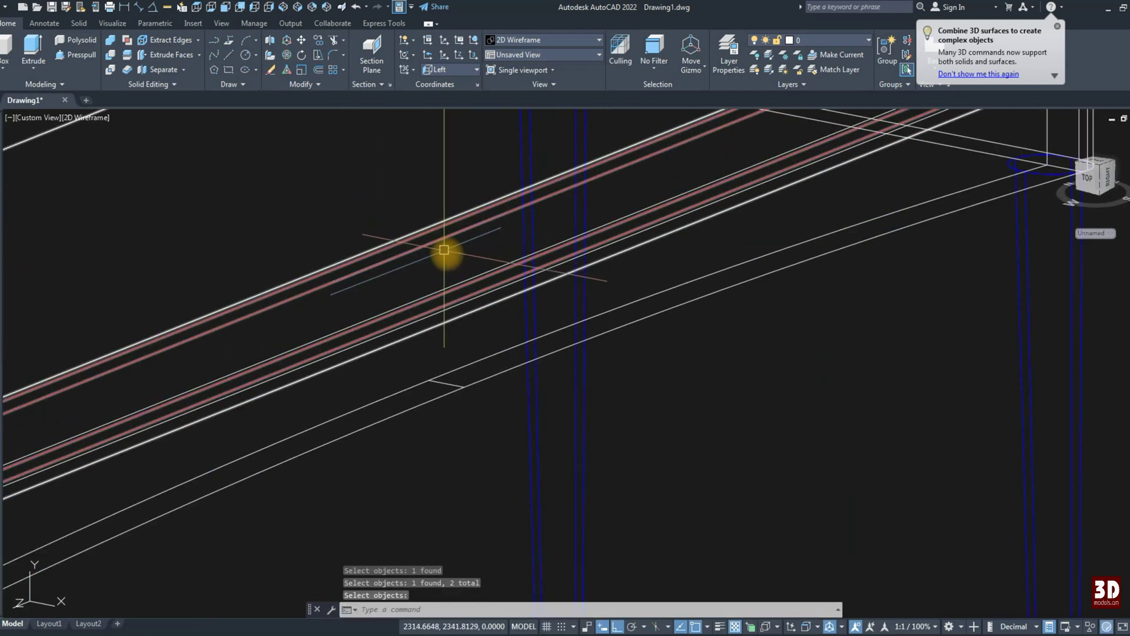
{"action": "scroll", "coordinate": [487, 124], "scroll_direction": "down", "scroll_amount": 5}
Step: Preview the carved groove in Conceptual style, then return to 2D Wireframe
{"action": "left_click", "coordinate": [520, 48]}
{"action": "left_click", "coordinate": [555, 59]}
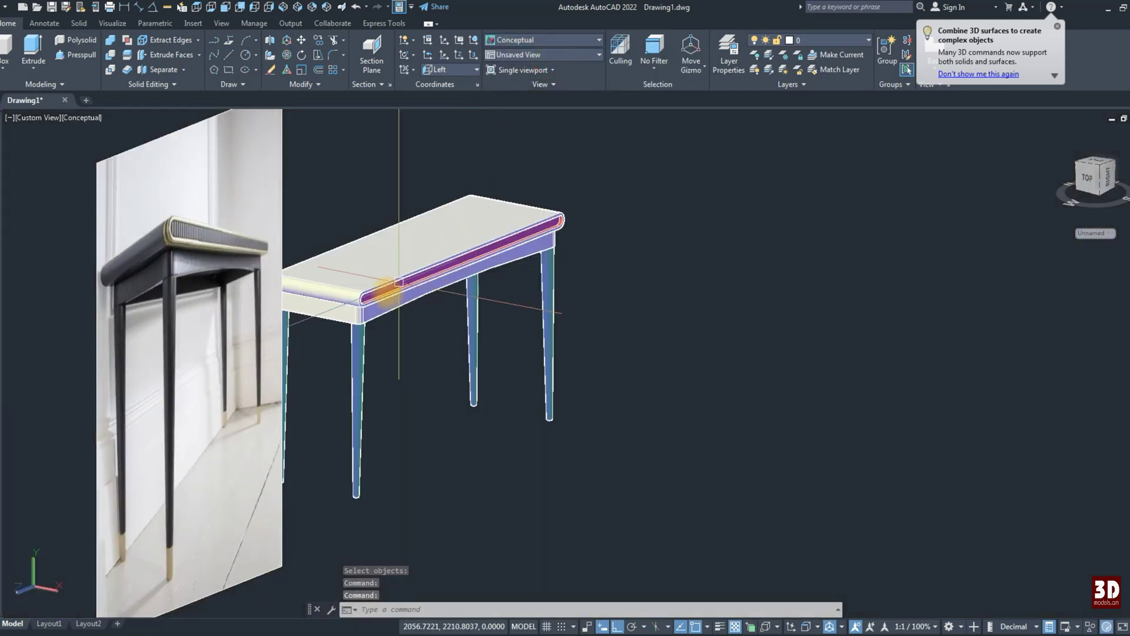
{"action": "scroll", "coordinate": [382, 295], "scroll_direction": "up", "scroll_amount": 4}
{"action": "scroll", "coordinate": [371, 290], "scroll_direction": "down", "scroll_amount": 4}
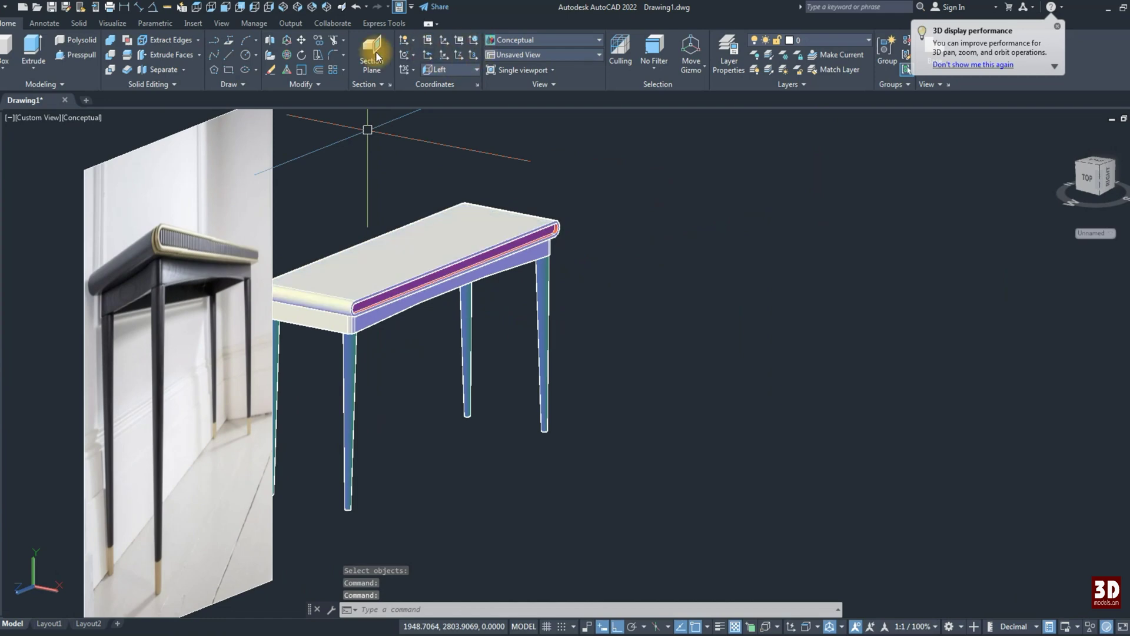
{"action": "left_click", "coordinate": [520, 44]}
{"action": "left_click", "coordinate": [505, 56]}
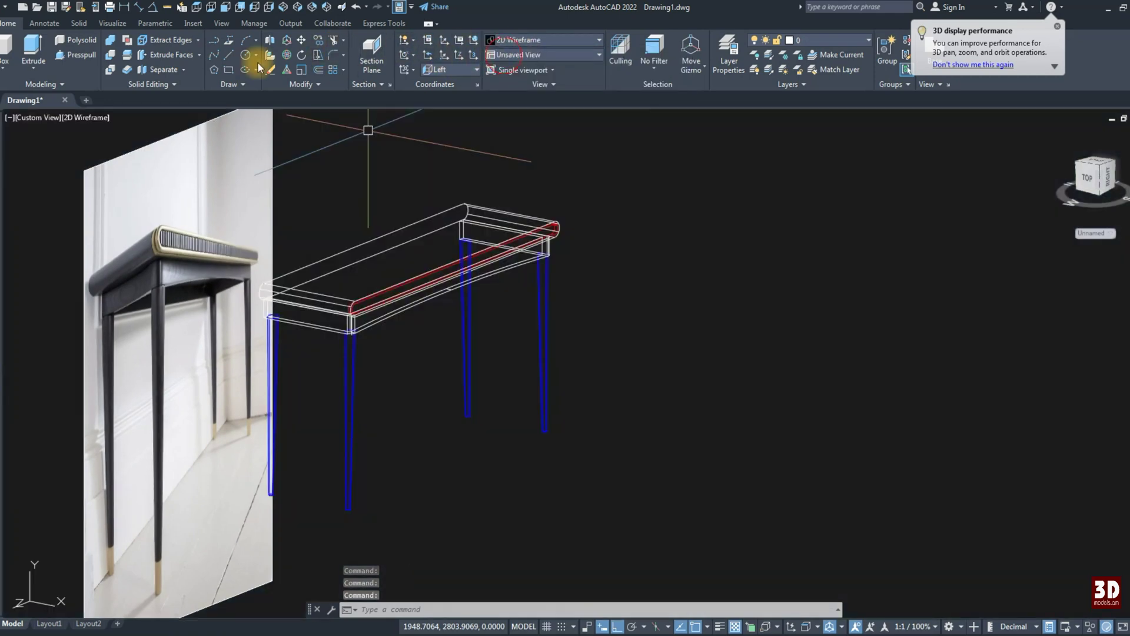
{"action": "left_click", "coordinate": [87, 23]}
{"action": "left_click", "coordinate": [418, 47]}
{"action": "scroll", "coordinate": [341, 311], "scroll_direction": "up", "scroll_amount": 2}
{"action": "scroll", "coordinate": [404, 253], "scroll_direction": "up", "scroll_amount": 4}
{"action": "scroll", "coordinate": [409, 227], "scroll_direction": "up", "scroll_amount": 3}
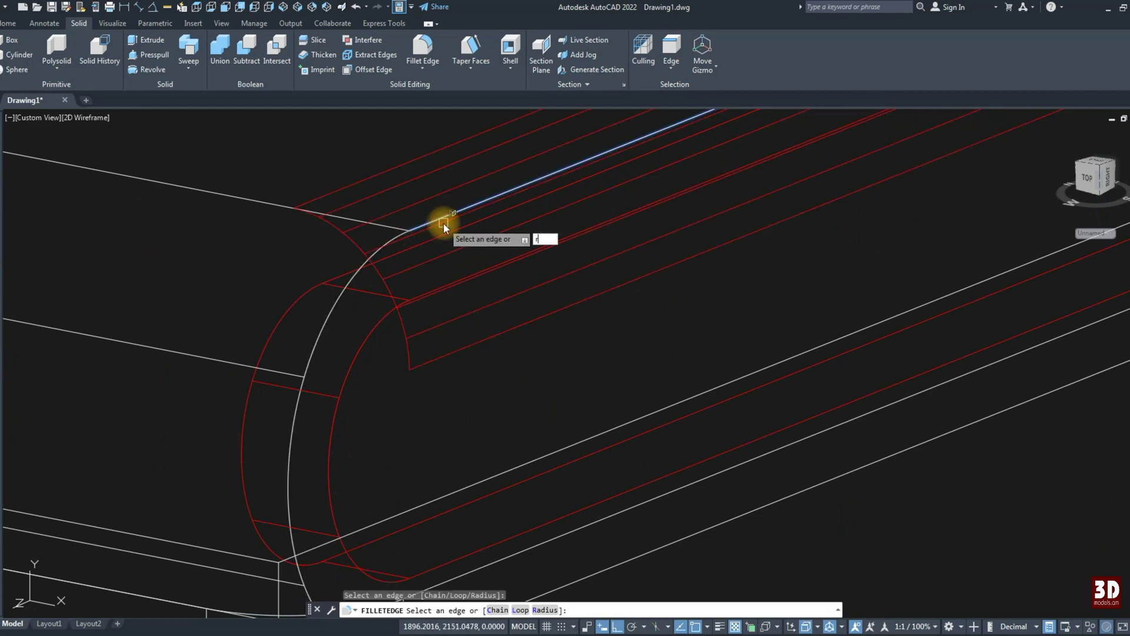
Step: Fillet eight edges of the red groove solid with radius 5
{"action": "type", "text": "5"}
{"action": "key", "text": "Return"}
{"action": "left_click", "coordinate": [394, 247]}
{"action": "scroll", "coordinate": [369, 429], "scroll_direction": "down", "scroll_amount": 3}
{"action": "scroll", "coordinate": [380, 399], "scroll_direction": "down", "scroll_amount": 3}
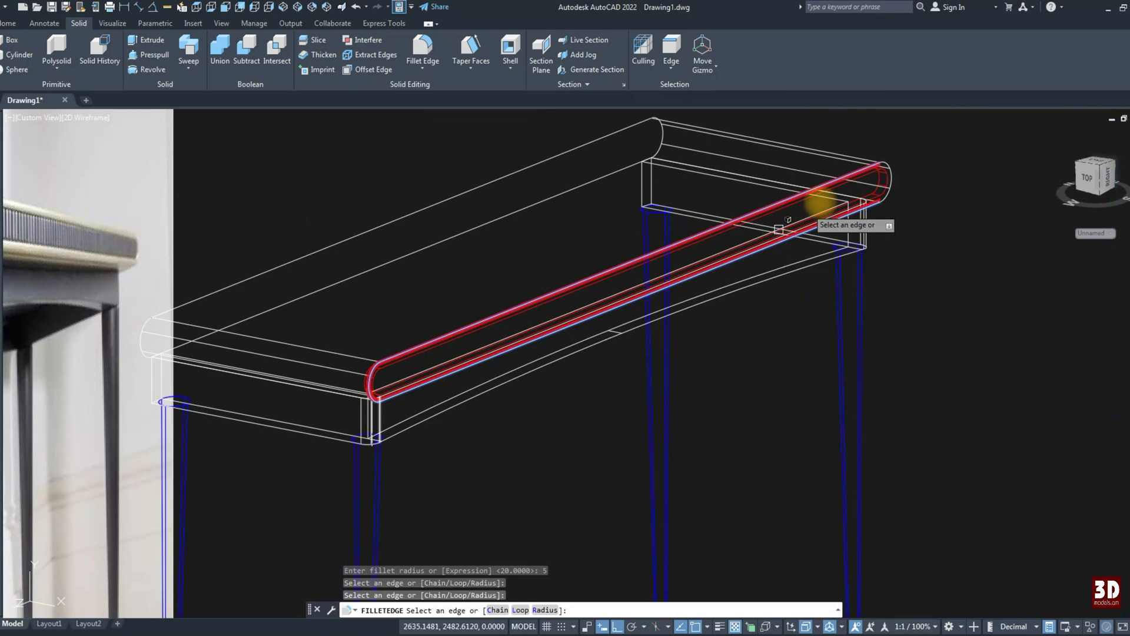
{"action": "scroll", "coordinate": [905, 191], "scroll_direction": "up", "scroll_amount": 3}
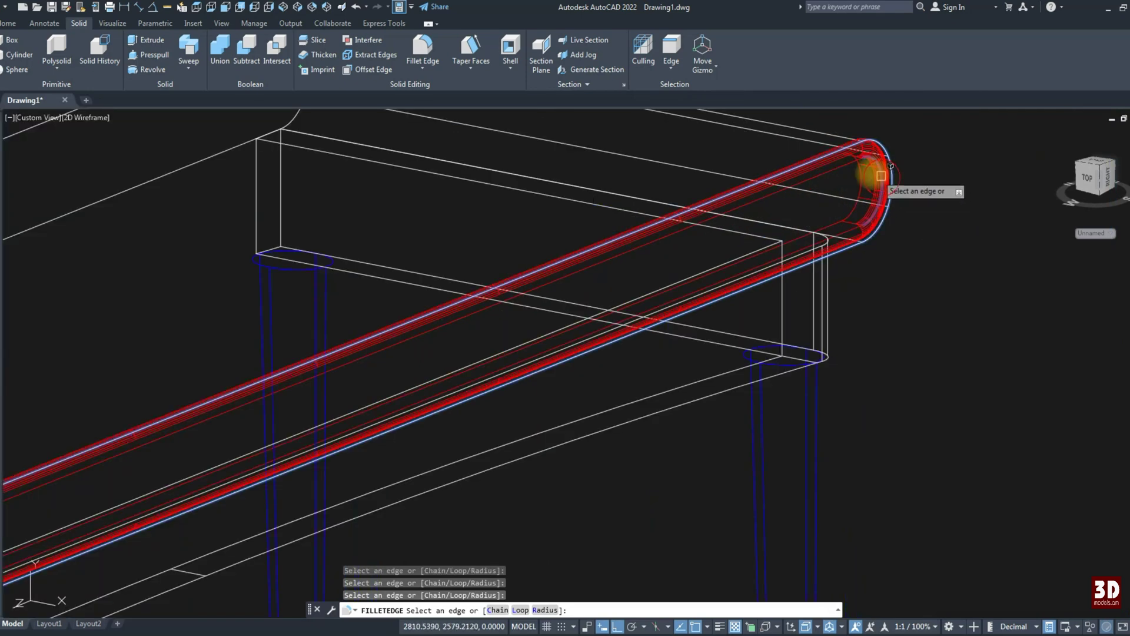
{"action": "scroll", "coordinate": [836, 167], "scroll_direction": "up", "scroll_amount": 2}
{"action": "scroll", "coordinate": [842, 247], "scroll_direction": "down", "scroll_amount": 4}
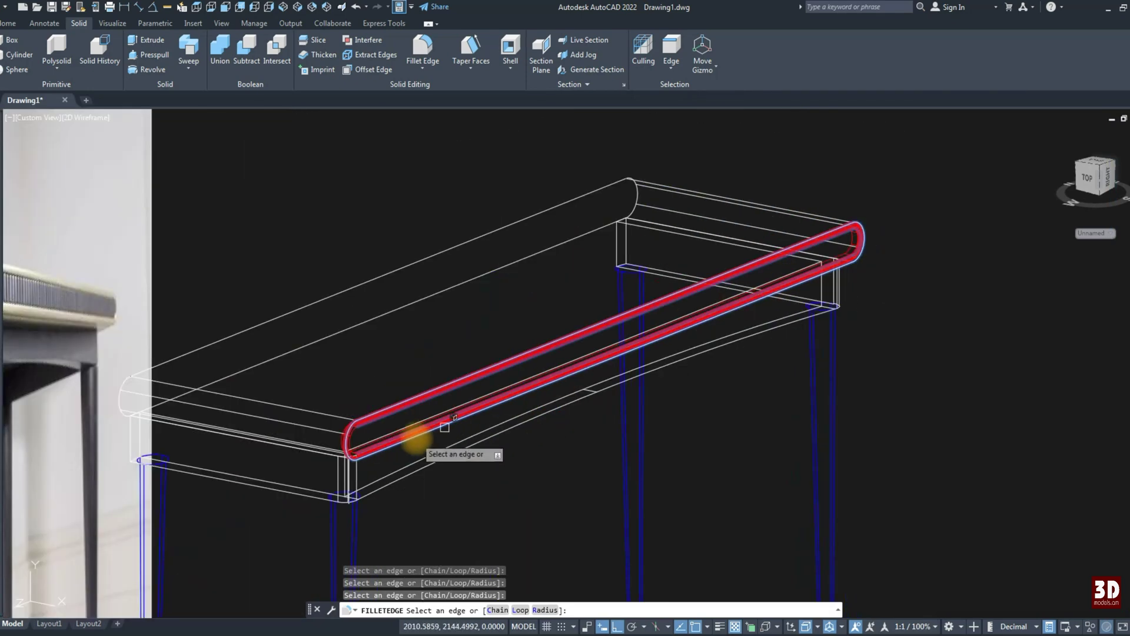
{"action": "scroll", "coordinate": [344, 436], "scroll_direction": "up", "scroll_amount": 5}
{"action": "key", "text": "Return"}
{"action": "scroll", "coordinate": [325, 391], "scroll_direction": "down", "scroll_amount": 2}
{"action": "scroll", "coordinate": [449, 227], "scroll_direction": "down", "scroll_amount": 4}
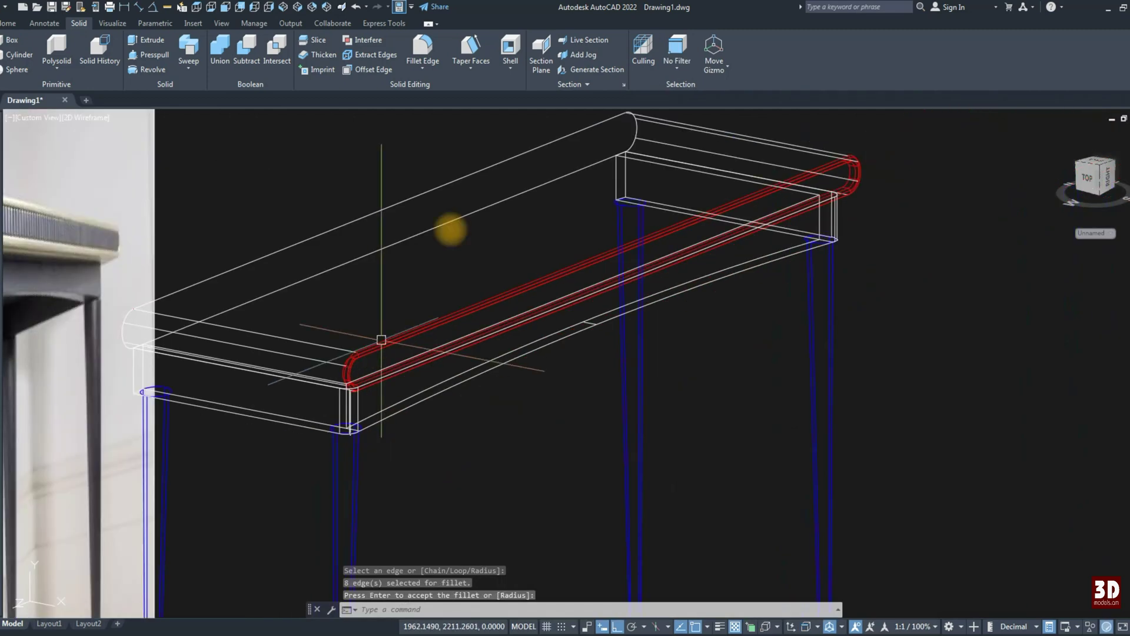
{"action": "key", "text": "Escape"}
Step: Check the result in Conceptual, then show the Front view in 2D Wireframe at the tabletop's left end
{"action": "left_click", "coordinate": [9, 22]}
{"action": "left_click", "coordinate": [525, 46]}
{"action": "left_click", "coordinate": [524, 62]}
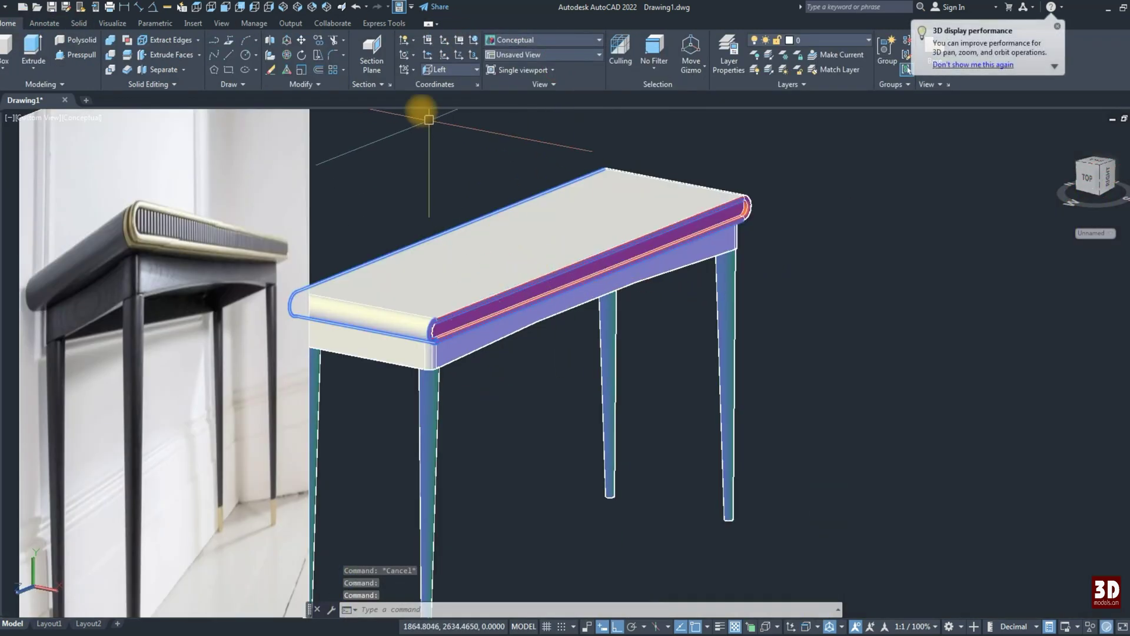
{"action": "left_click", "coordinate": [230, 9]}
{"action": "left_click", "coordinate": [521, 39]}
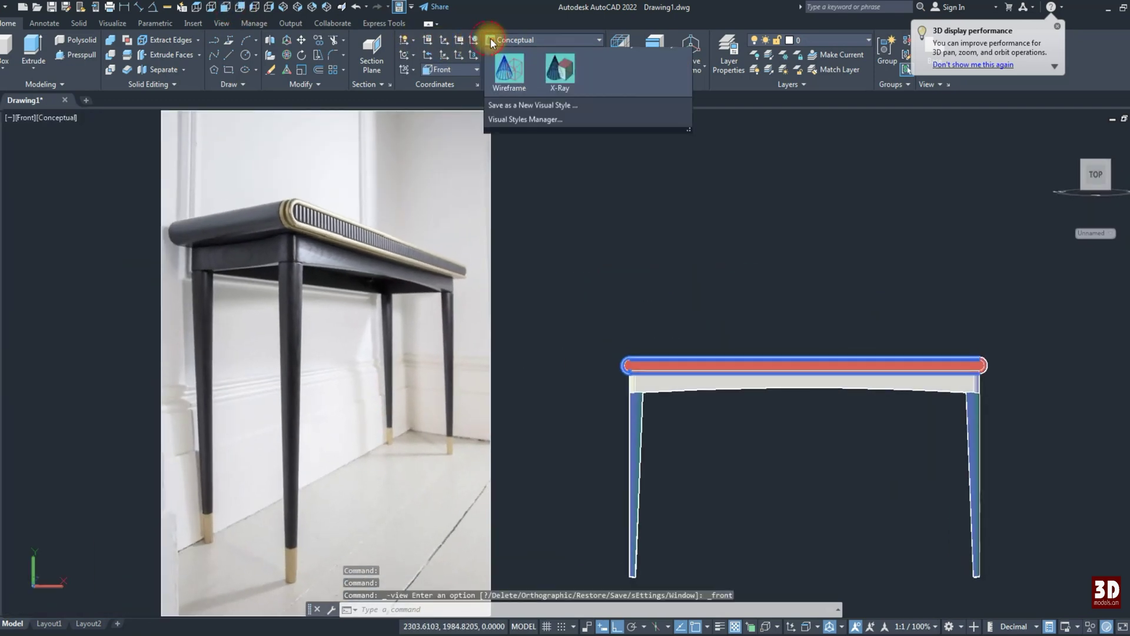
{"action": "left_click", "coordinate": [509, 62]}
{"action": "middle_click_drag", "start_coordinate": [624, 363], "coordinate": [538, 335]}
{"action": "scroll", "coordinate": [197, 181], "scroll_direction": "up", "scroll_amount": 3}
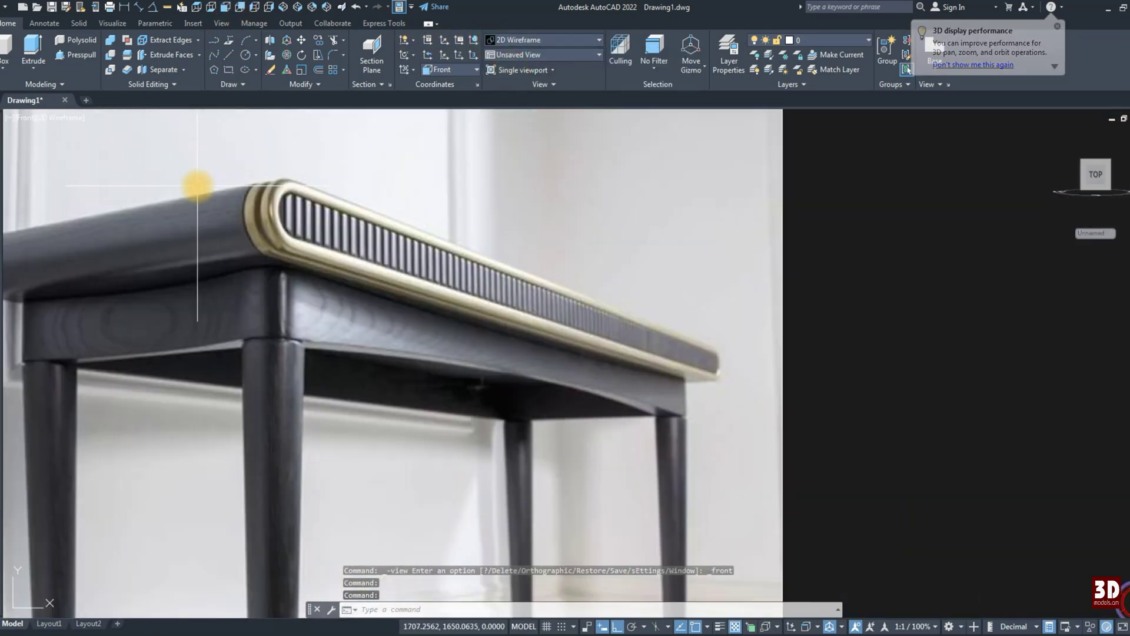
{"action": "scroll", "coordinate": [584, 347], "scroll_direction": "down", "scroll_amount": 3}
{"action": "scroll", "coordinate": [584, 348], "scroll_direction": "up", "scroll_amount": 5}
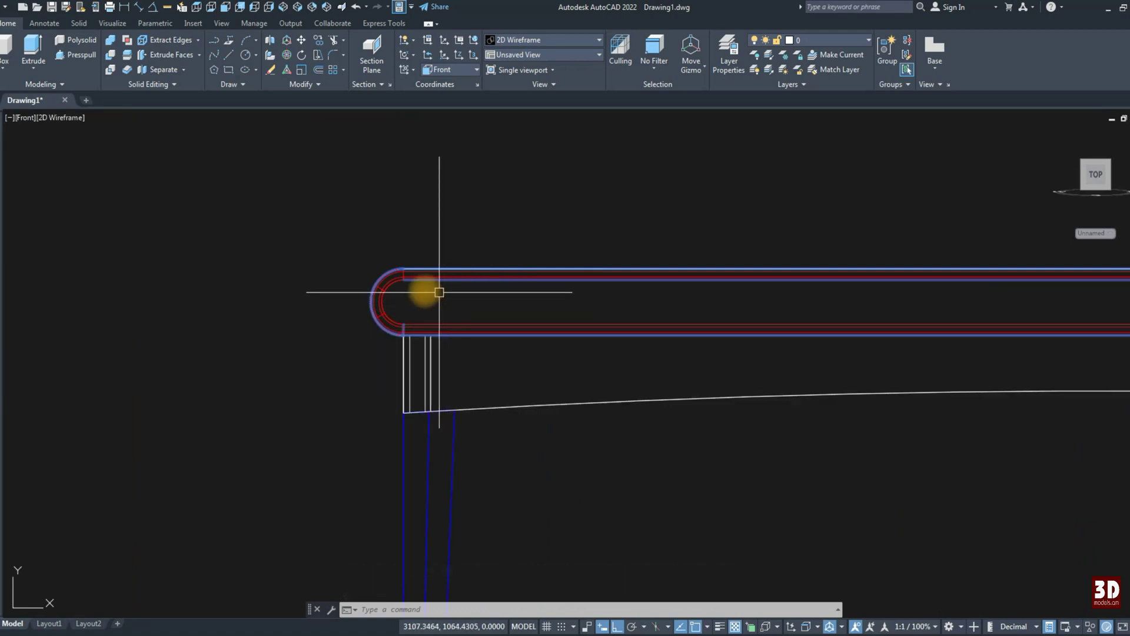
Step: Draw a 12-unit line and create a box solid 8 units high
{"action": "scroll", "coordinate": [439, 292], "scroll_direction": "up", "scroll_amount": 4}
{"action": "type", "text": "l"}
{"action": "key", "text": "Return"}
{"action": "type", "text": "12"}
{"action": "key", "text": "Return"}
{"action": "key", "text": "Escape"}
{"action": "left_click", "coordinate": [229, 69]}
{"action": "key", "text": "Escape"}
{"action": "left_click", "coordinate": [5, 50]}
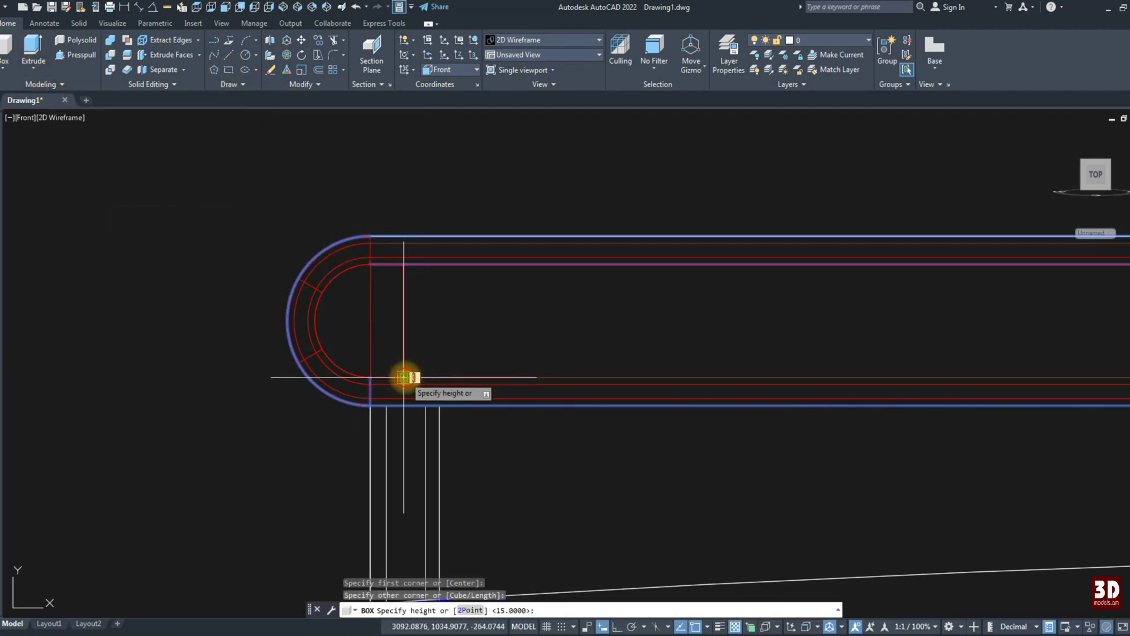
{"action": "type", "text": "8"}
{"action": "key", "text": "Return"}
Step: Erase the spare box
{"action": "left_click", "coordinate": [391, 171]}
{"action": "left_click", "coordinate": [441, 353]}
{"action": "type", "text": "e"}
{"action": "key", "text": "Return"}
{"action": "left_click", "coordinate": [386, 202]}
{"action": "left_click", "coordinate": [472, 371]}
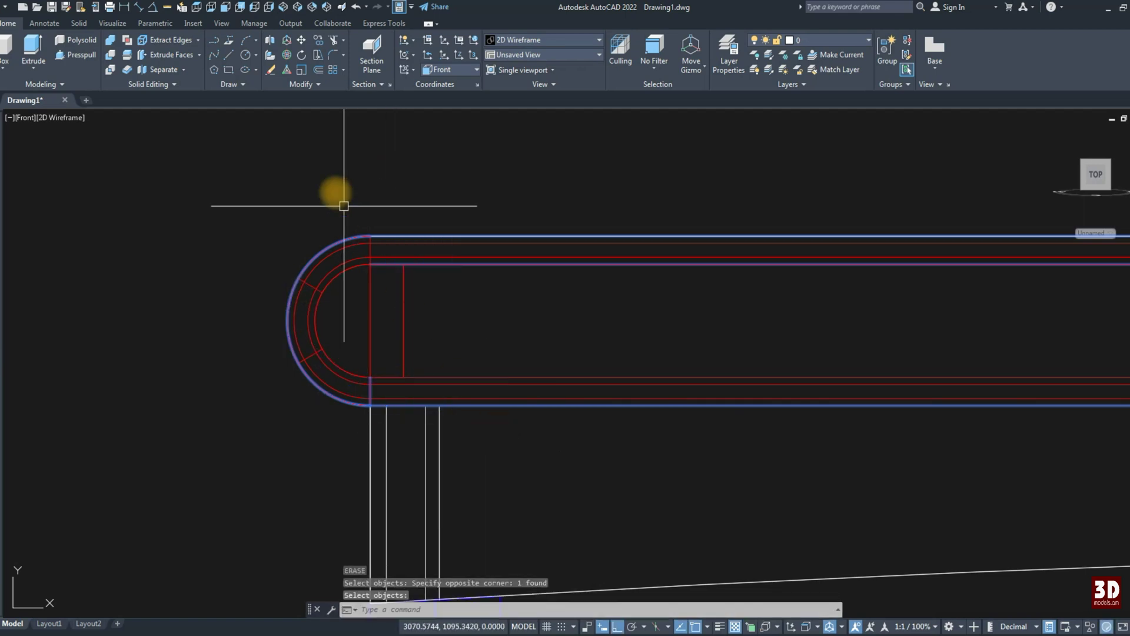
{"action": "key", "text": "Return"}
Step: Move the small red rectangle just left of the tabletop's rounded end and view from the Top
{"action": "left_click", "coordinate": [391, 265]}
{"action": "scroll", "coordinate": [416, 317], "scroll_direction": "down", "scroll_amount": 2}
{"action": "type", "text": "m"}
{"action": "key", "text": "Return"}
{"action": "left_click", "coordinate": [448, 275]}
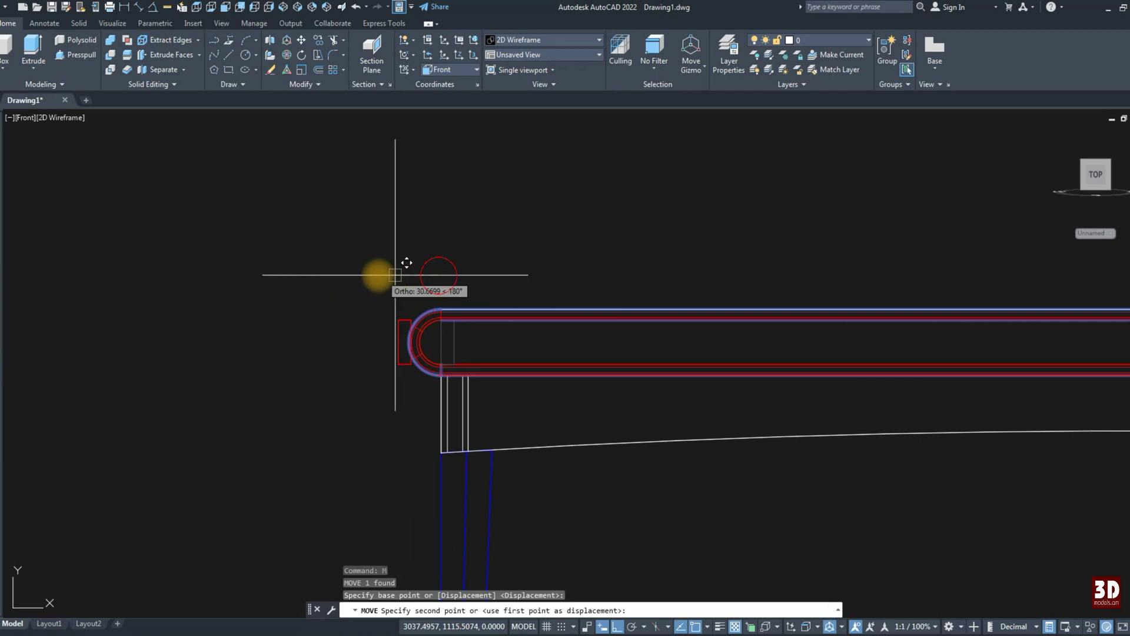
{"action": "left_click", "coordinate": [380, 275]}
{"action": "left_click", "coordinate": [197, 6]}
{"action": "scroll", "coordinate": [589, 410], "scroll_direction": "up", "scroll_amount": 3}
{"action": "scroll", "coordinate": [586, 404], "scroll_direction": "up", "scroll_amount": 3}
{"action": "type", "text": "l"}
{"action": "key", "text": "Return"}
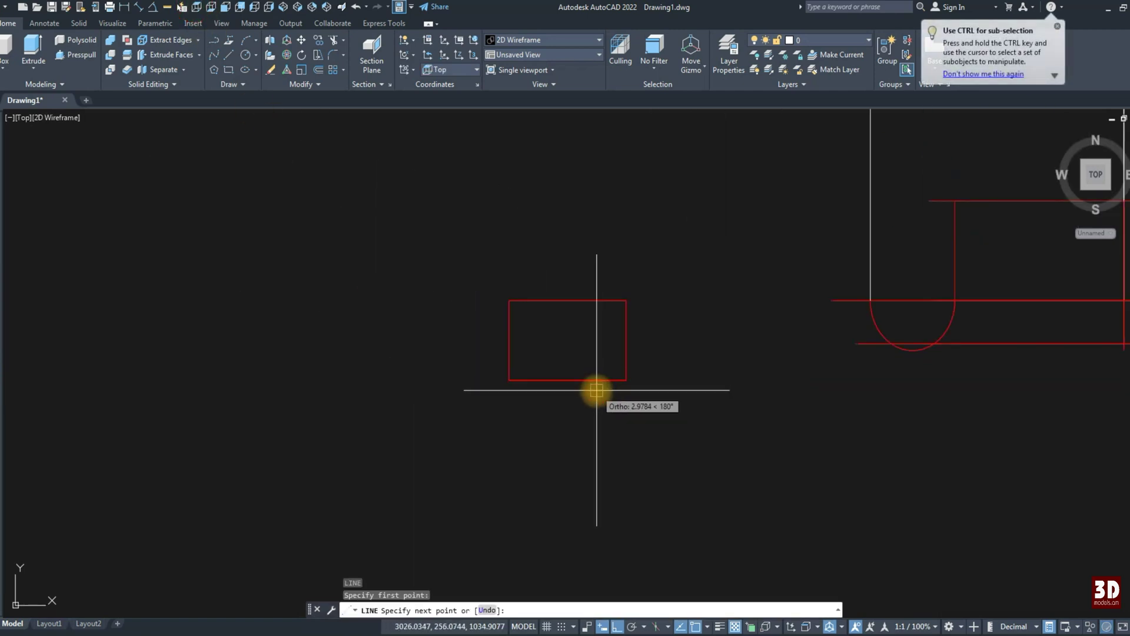
Step: Draw a diagonal corner line under the red block and mirror it to the other corner
{"action": "left_click", "coordinate": [615, 405]}
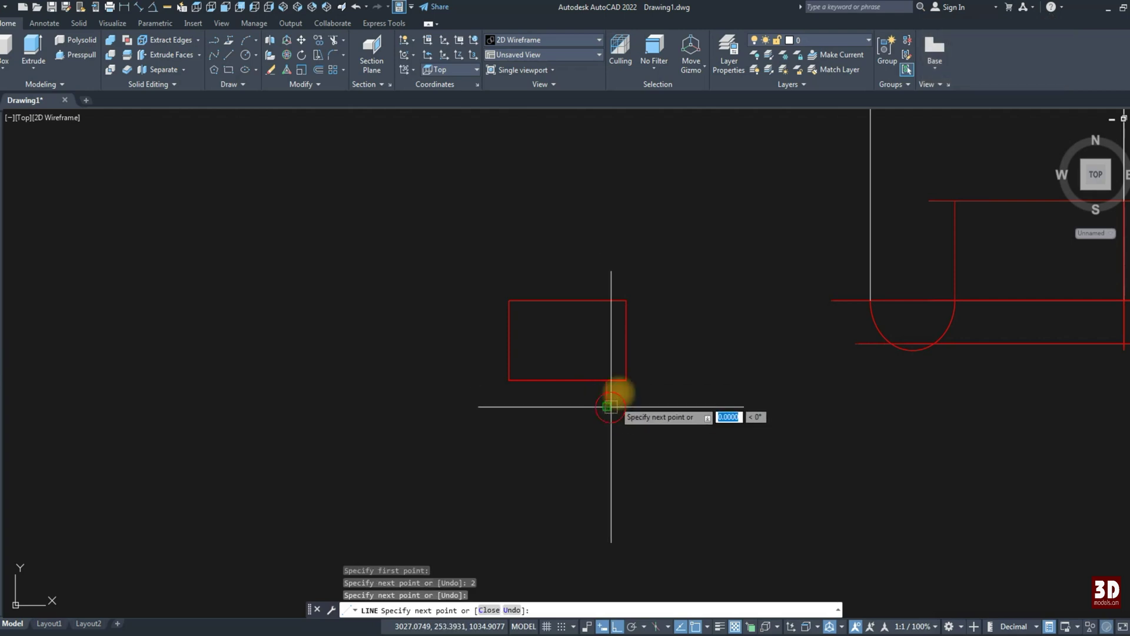
{"action": "key", "text": "Return"}
{"action": "key", "text": "Return"}
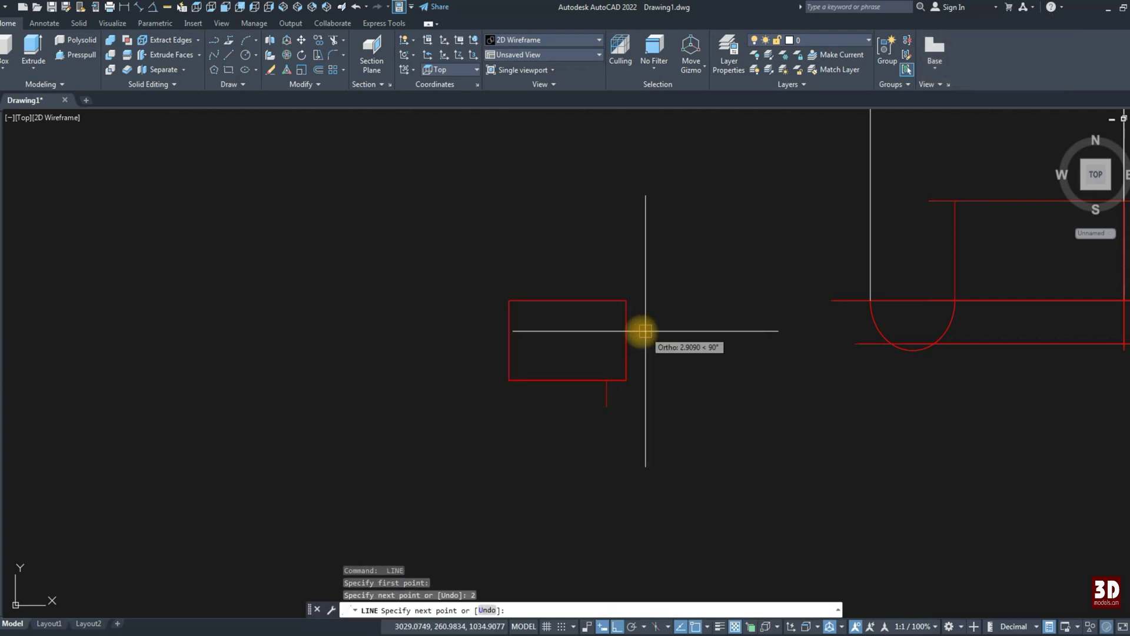
{"action": "key", "text": "Escape"}
{"action": "left_click", "coordinate": [615, 370]}
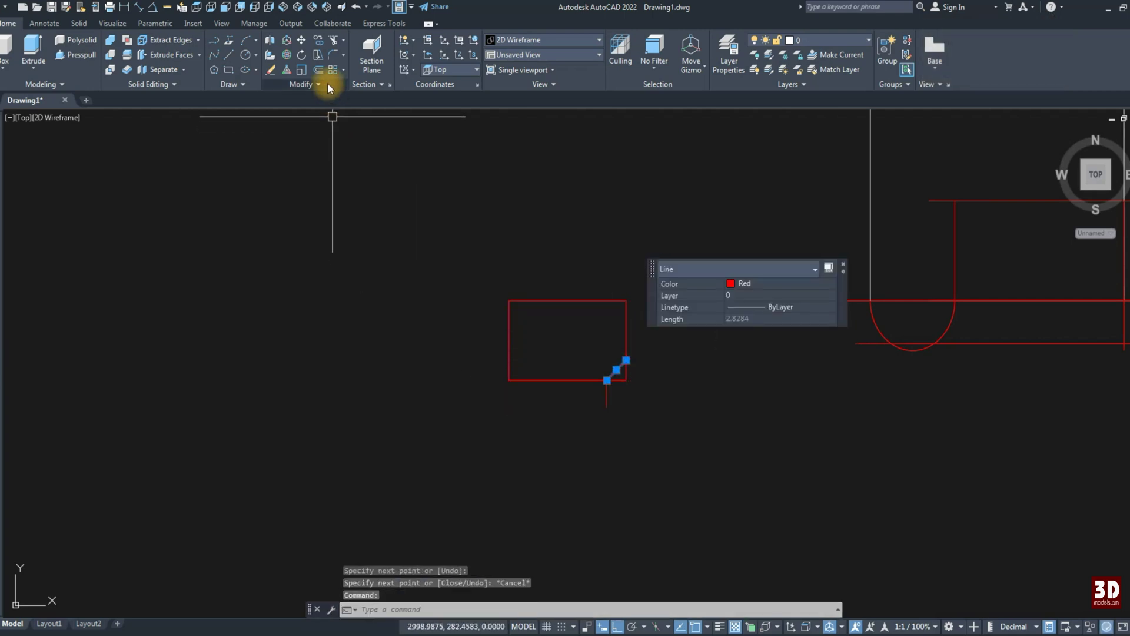
{"action": "left_click", "coordinate": [321, 84]}
{"action": "left_click", "coordinate": [341, 113]}
{"action": "left_click", "coordinate": [567, 443]}
{"action": "key", "text": "Return"}
Step: Slice both lower corners off the red block along the diagonals and erase the leftovers
{"action": "left_click", "coordinate": [127, 69]}
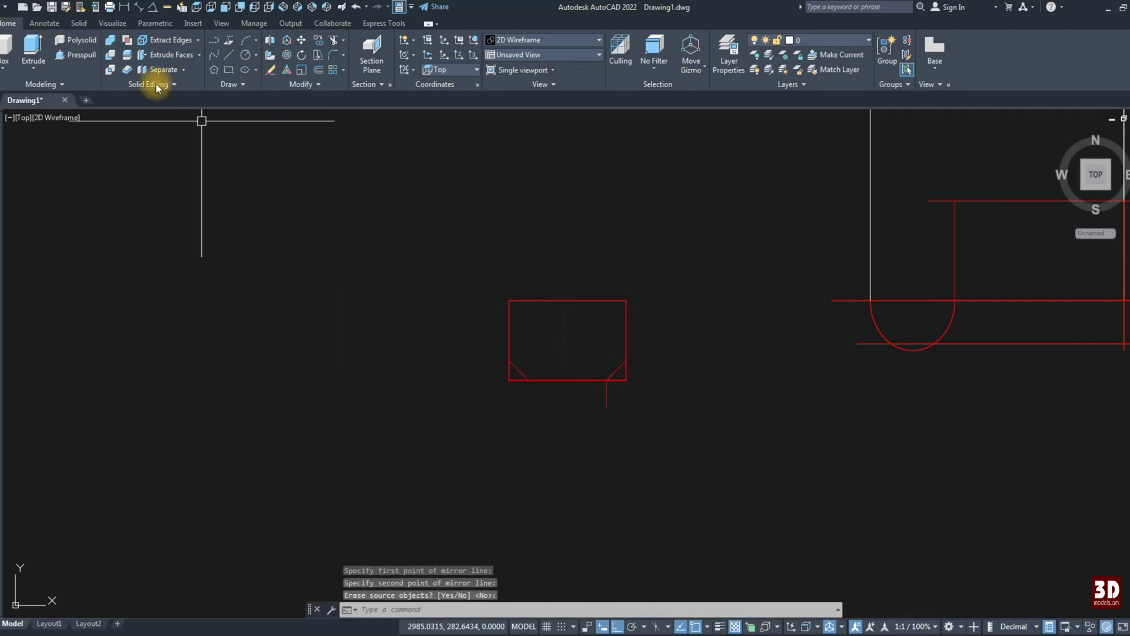
{"action": "left_click", "coordinate": [511, 286]}
{"action": "key", "text": "Return"}
{"action": "left_click", "coordinate": [518, 366]}
{"action": "left_click", "coordinate": [604, 386]}
{"action": "key", "text": "Return"}
{"action": "key", "text": "Return"}
{"action": "key", "text": "Escape"}
{"action": "left_click", "coordinate": [472, 335]}
{"action": "left_click", "coordinate": [687, 410]}
{"action": "type", "text": "e"}
{"action": "key", "text": "Return"}
Step: Recolour the shaped block green and return to the Front view
{"action": "left_click", "coordinate": [614, 382]}
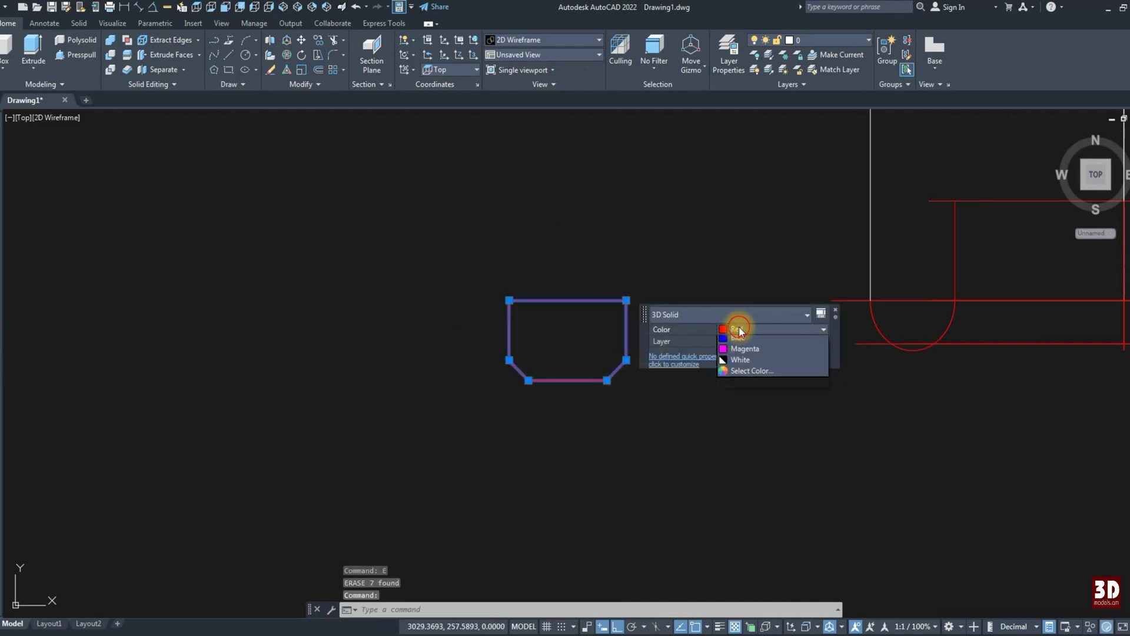
{"action": "left_click", "coordinate": [744, 383]}
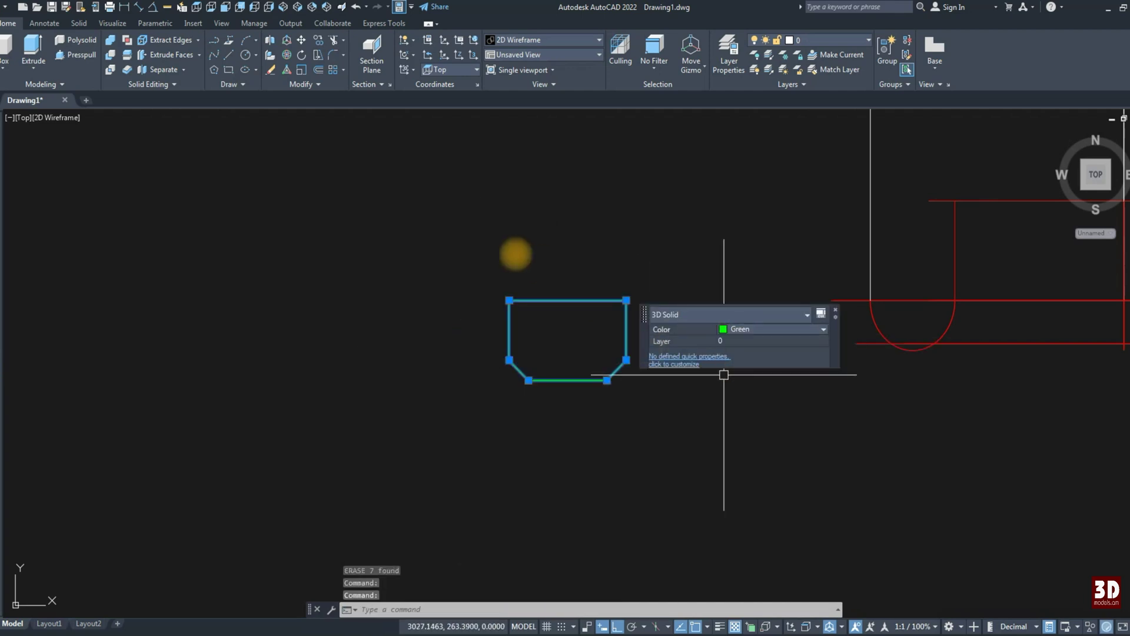
{"action": "left_click", "coordinate": [240, 7]}
{"action": "scroll", "coordinate": [547, 348], "scroll_direction": "up", "scroll_amount": 3}
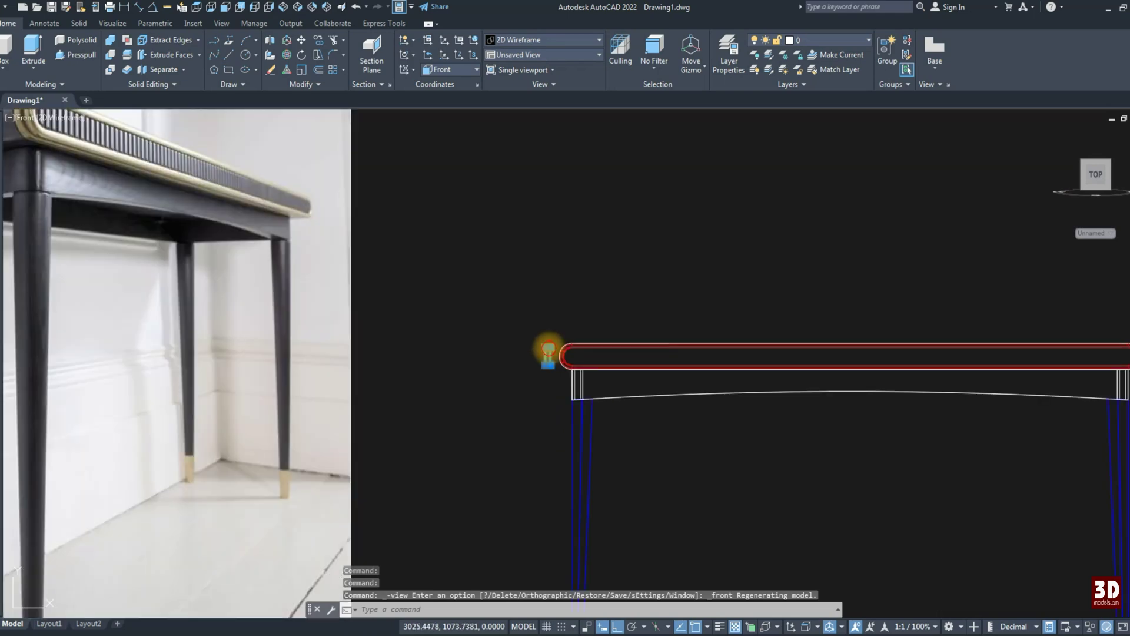
Step: Move the green block into the tabletop's front groove near its middle
{"action": "type", "text": "M"}
{"action": "key", "text": "Return"}
{"action": "scroll", "coordinate": [543, 354], "scroll_direction": "up", "scroll_amount": 3}
{"action": "mouse_move", "coordinate": [547, 346]}
{"action": "middle_mouse_down", "text": "shift"}
{"action": "mouse_move", "coordinate": [525, 341]}
{"action": "mouse_move", "coordinate": [577, 392]}
{"action": "mouse_move", "coordinate": [542, 355]}
{"action": "middle_mouse_up", "text": "shift"}
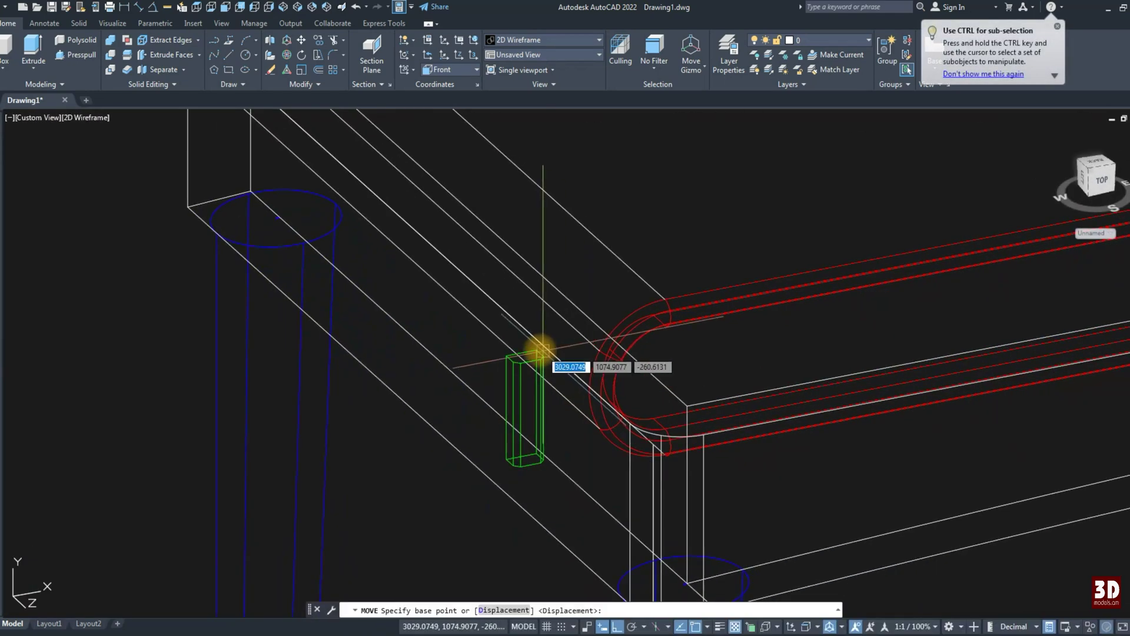
{"action": "scroll", "coordinate": [536, 337], "scroll_direction": "down", "scroll_amount": 5}
{"action": "scroll", "coordinate": [662, 367], "scroll_direction": "down", "scroll_amount": 3}
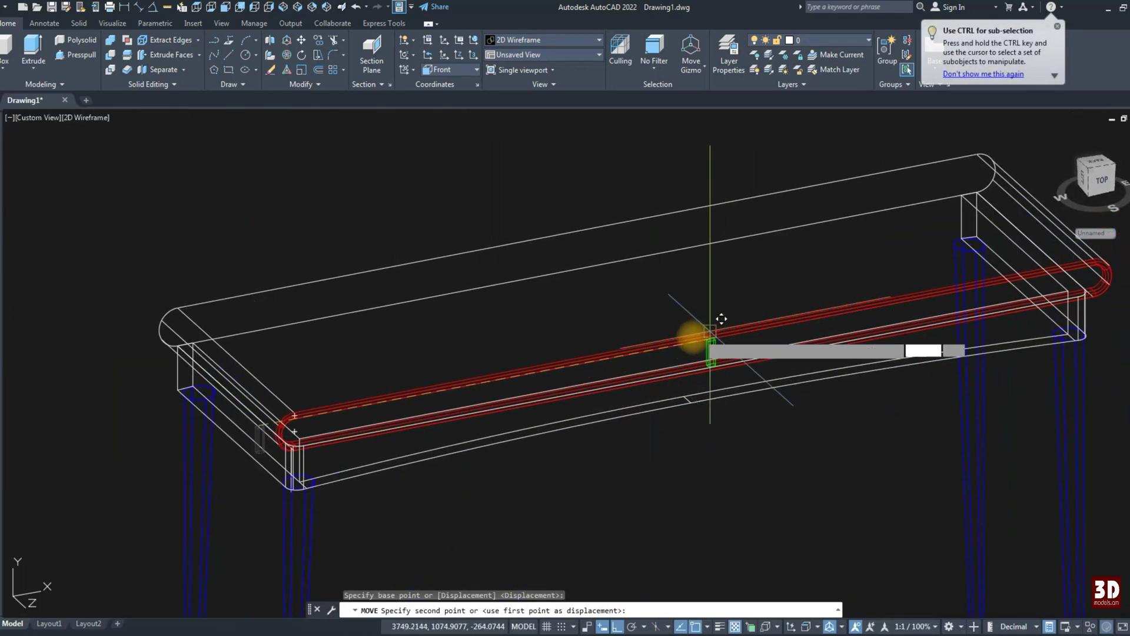
{"action": "scroll", "coordinate": [695, 333], "scroll_direction": "up", "scroll_amount": 6}
{"action": "left_click", "coordinate": [690, 344]}
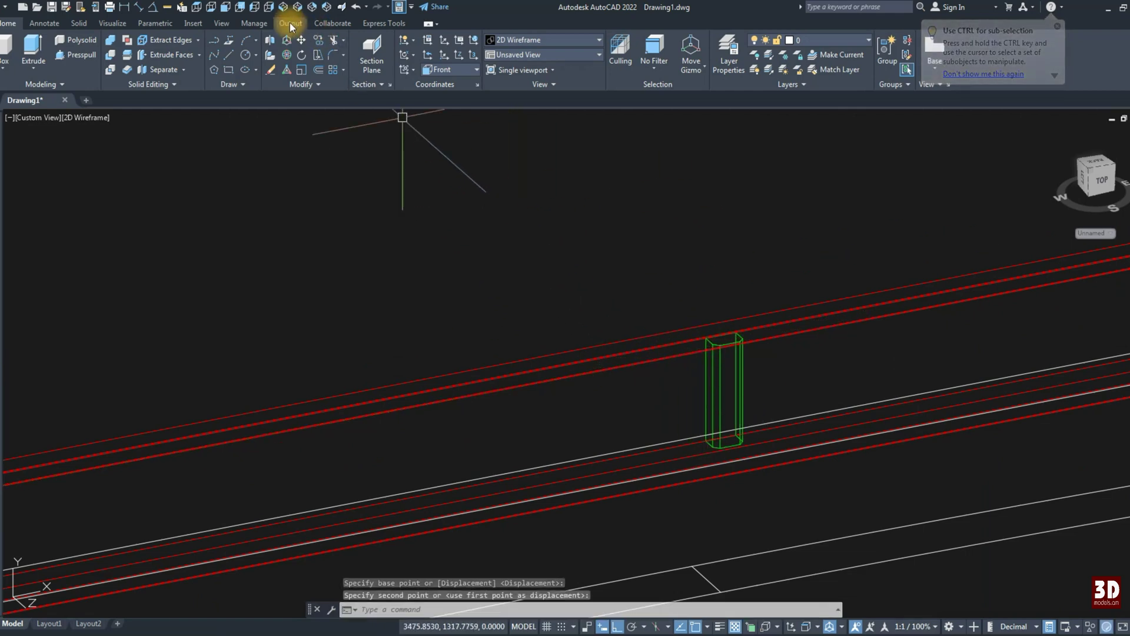
Step: Check the slat's fit from the Left view in Conceptual, then return to Front view and 2D Wireframe
{"action": "left_click", "coordinate": [255, 7]}
{"action": "scroll", "coordinate": [462, 252], "scroll_direction": "up", "scroll_amount": 2}
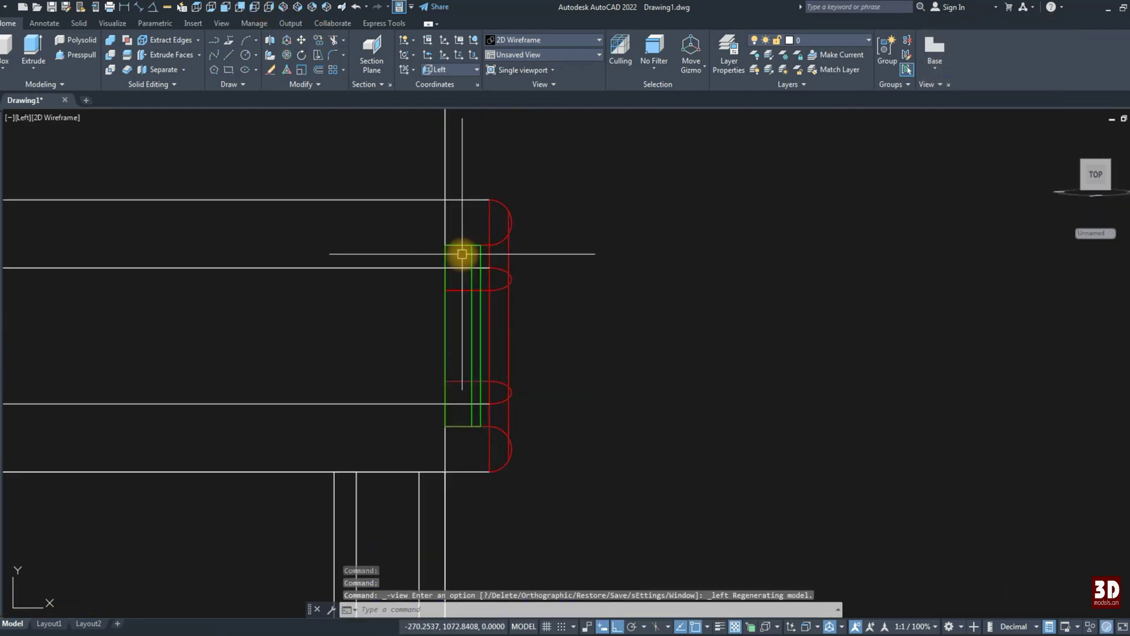
{"action": "middle_click_drag", "start_coordinate": [583, 243], "coordinate": [493, 272], "text": "shift"}
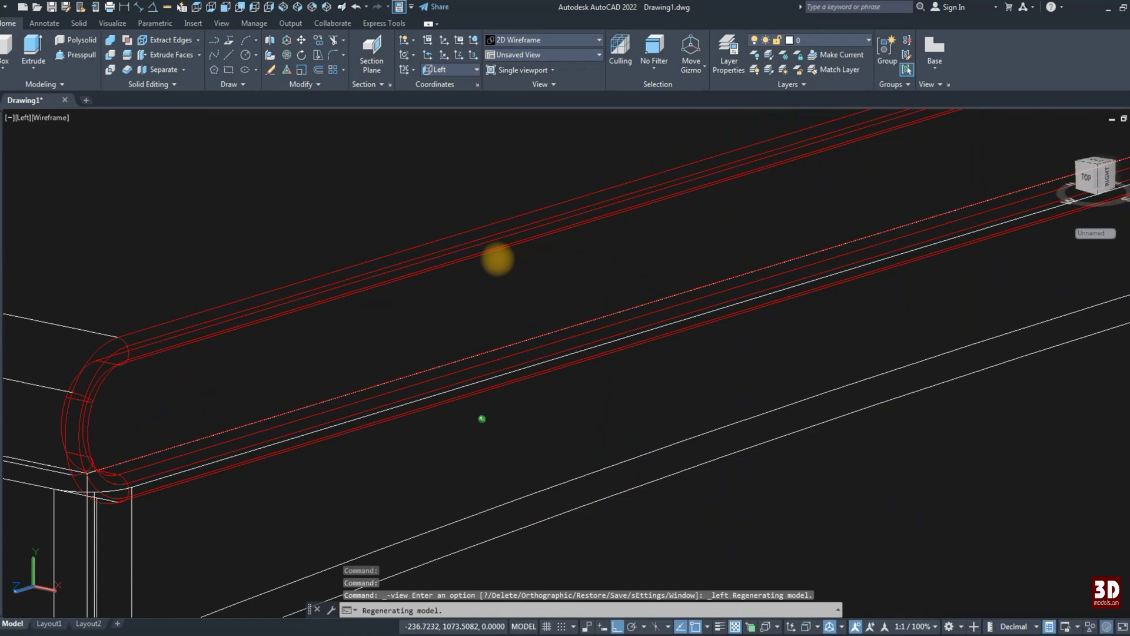
{"action": "left_click", "coordinate": [542, 40]}
{"action": "left_click", "coordinate": [566, 62]}
{"action": "middle_click_drag", "start_coordinate": [853, 226], "coordinate": [668, 290]}
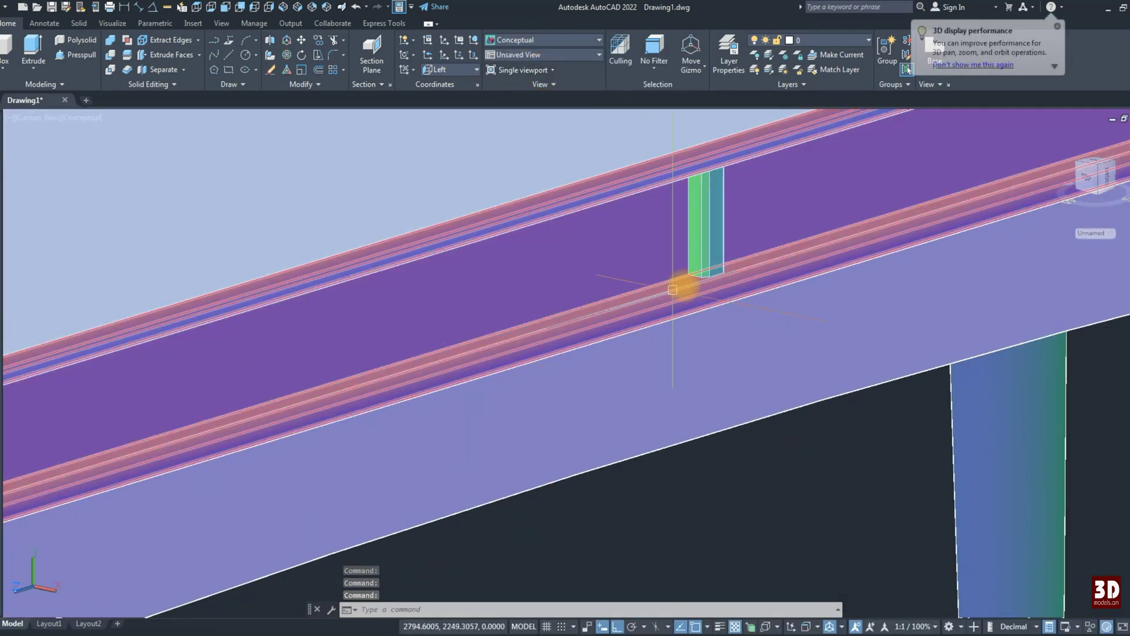
{"action": "scroll", "coordinate": [714, 271], "scroll_direction": "up", "scroll_amount": 3}
{"action": "left_click", "coordinate": [229, 11]}
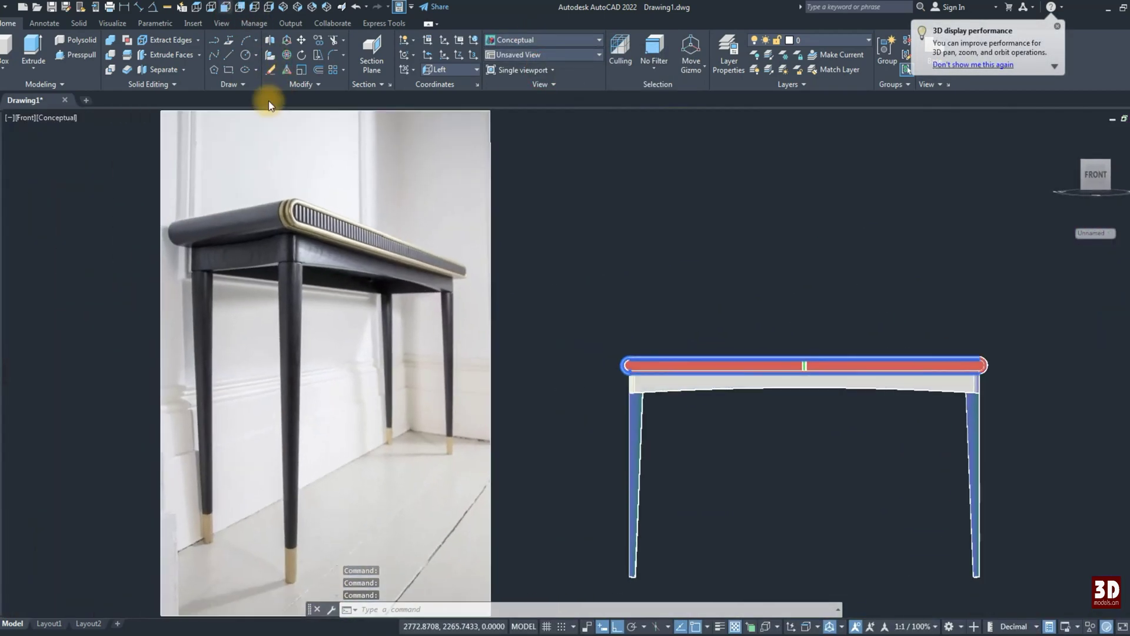
{"action": "left_click", "coordinate": [492, 45]}
{"action": "left_click", "coordinate": [436, 74]}
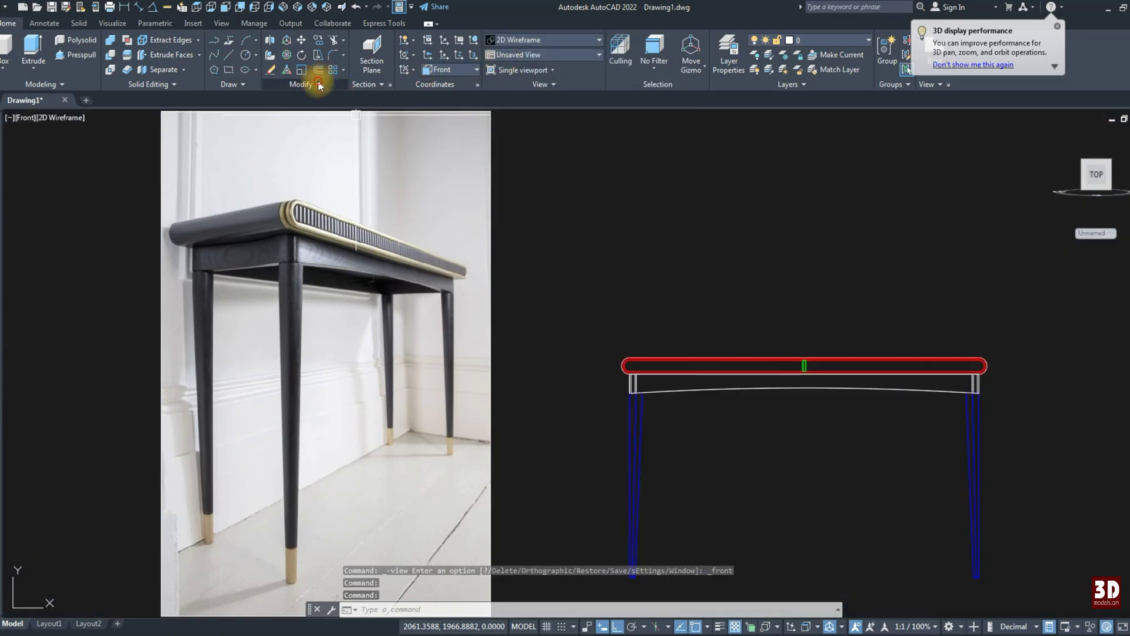
{"action": "left_click", "coordinate": [340, 108]}
{"action": "scroll", "coordinate": [841, 375], "scroll_direction": "up", "scroll_amount": 3}
Step: Mirror the green slat repeatedly, doubling it into a group of eight slats
{"action": "scroll", "coordinate": [770, 415], "scroll_direction": "up", "scroll_amount": 2}
{"action": "left_click", "coordinate": [770, 415]}
{"action": "key", "text": "Return"}
{"action": "scroll", "coordinate": [721, 402], "scroll_direction": "up", "scroll_amount": 2}
{"action": "left_click", "coordinate": [722, 402]}
{"action": "left_click", "coordinate": [711, 313]}
{"action": "key", "text": "Return"}
{"action": "key", "text": "Return"}
{"action": "left_click", "coordinate": [764, 398]}
{"action": "left_click", "coordinate": [686, 403]}
{"action": "key", "text": "Return"}
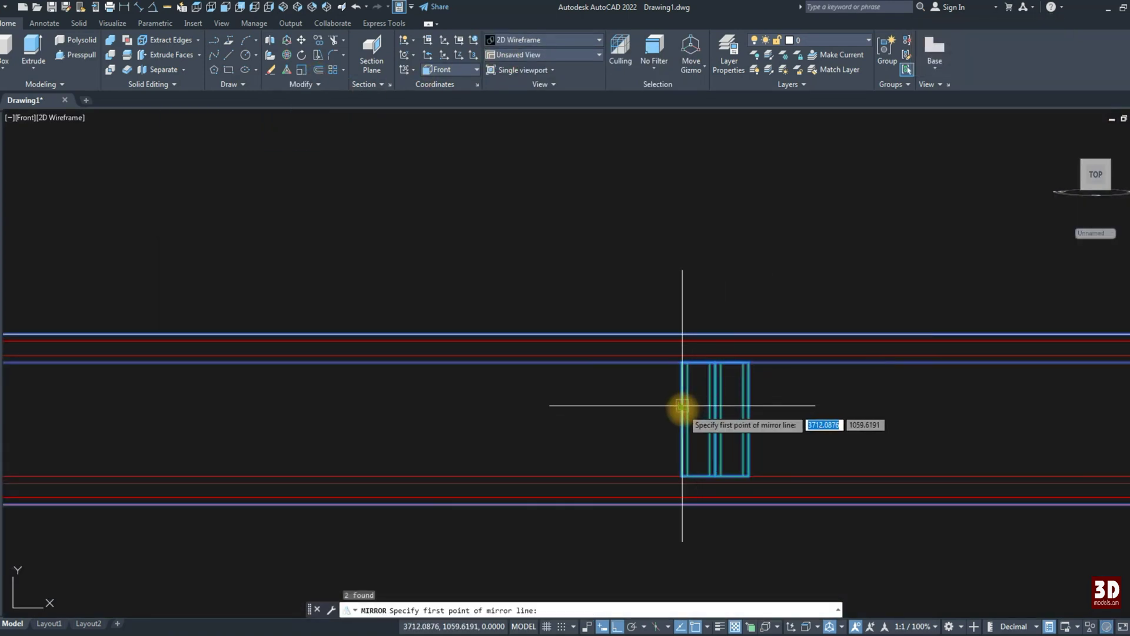
{"action": "left_click_drag", "start_coordinate": [612, 276], "coordinate": [735, 412]}
{"action": "key", "text": "Return"}
{"action": "left_click", "coordinate": [639, 353]}
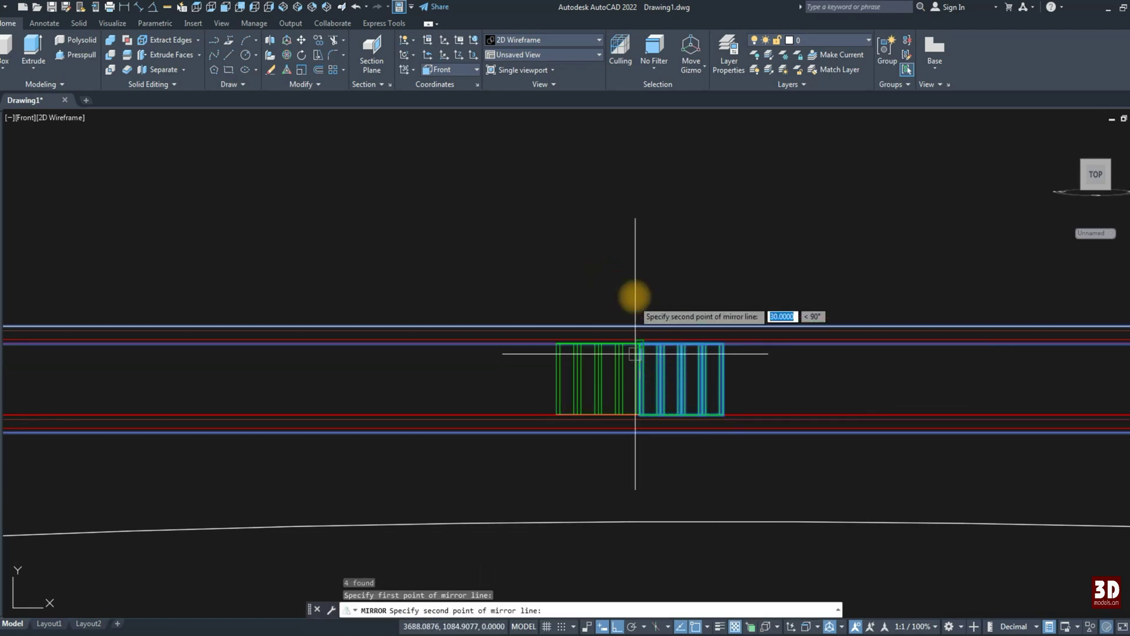
{"action": "key", "text": "Return"}
Step: Mirror the eight slats, then the sixteen, to make a row of 32 slats
{"action": "left_click_drag", "start_coordinate": [560, 310], "coordinate": [770, 434]}
{"action": "key", "text": "Return"}
{"action": "left_click", "coordinate": [558, 415]}
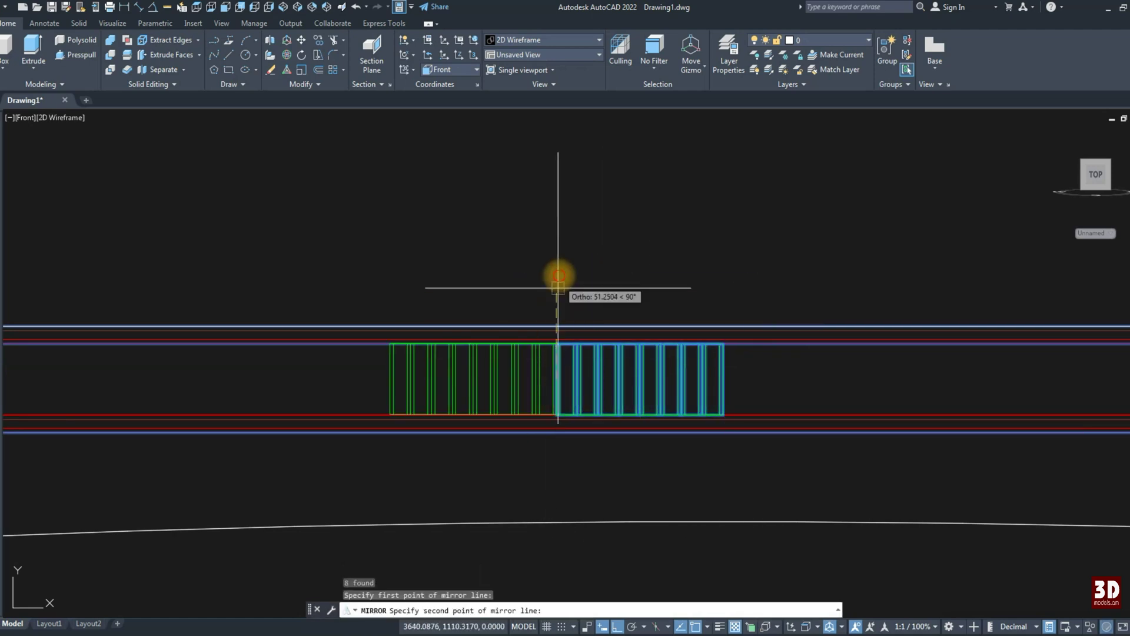
{"action": "left_click", "coordinate": [559, 287]}
{"action": "key", "text": "Return"}
{"action": "left_click_drag", "start_coordinate": [381, 275], "coordinate": [814, 483]}
{"action": "key", "text": "Return"}
{"action": "left_click", "coordinate": [383, 368]}
{"action": "left_click", "coordinate": [384, 270]}
{"action": "key", "text": "Return"}
Step: Mirror the 32-slat row to extend it toward the left end of the groove
{"action": "scroll", "coordinate": [577, 316], "scroll_direction": "down", "scroll_amount": 3}
{"action": "left_click", "coordinate": [743, 383]}
{"action": "scroll", "coordinate": [493, 346], "scroll_direction": "up", "scroll_amount": 2}
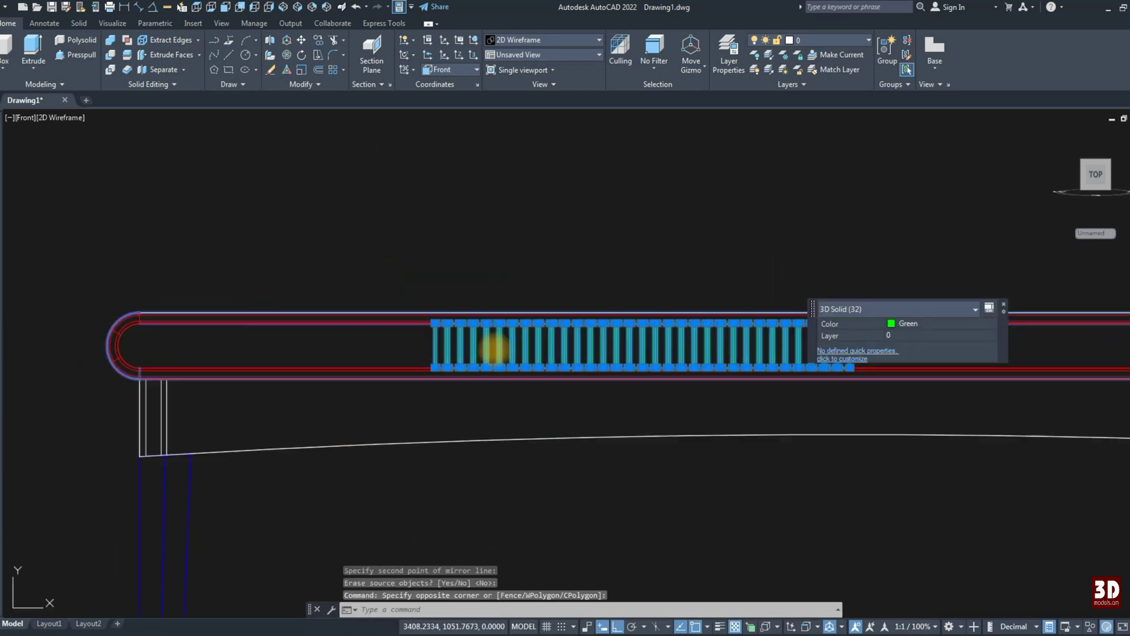
{"action": "scroll", "coordinate": [390, 345], "scroll_direction": "up", "scroll_amount": 1}
{"action": "key", "text": "Return"}
{"action": "left_click", "coordinate": [392, 345]}
{"action": "left_click", "coordinate": [400, 253]}
{"action": "key", "text": "Return"}
Step: Mirror the slats again to extend the row to the right end
{"action": "scroll", "coordinate": [418, 296], "scroll_direction": "down", "scroll_amount": 3}
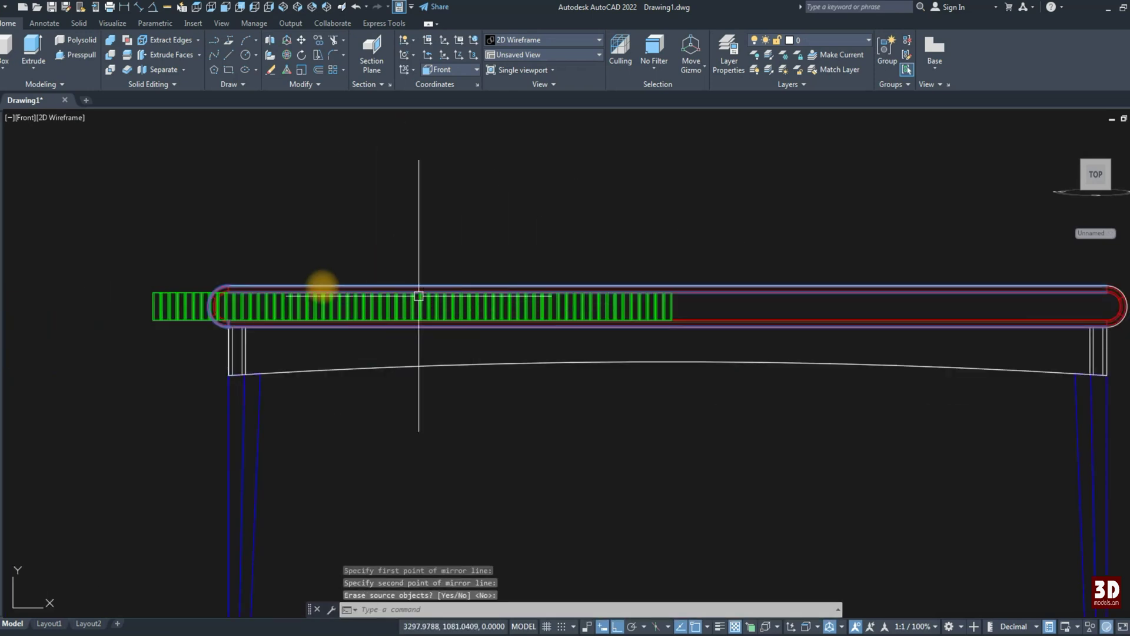
{"action": "left_click", "coordinate": [191, 271]}
{"action": "left_click", "coordinate": [674, 332]}
{"action": "scroll", "coordinate": [672, 330], "scroll_direction": "up", "scroll_amount": 3}
{"action": "key", "text": "Return"}
{"action": "left_click", "coordinate": [667, 303]}
{"action": "left_click", "coordinate": [673, 415]}
{"action": "key", "text": "Return"}
{"action": "scroll", "coordinate": [570, 345], "scroll_direction": "down", "scroll_amount": 4}
{"action": "scroll", "coordinate": [333, 315], "scroll_direction": "up", "scroll_amount": 4}
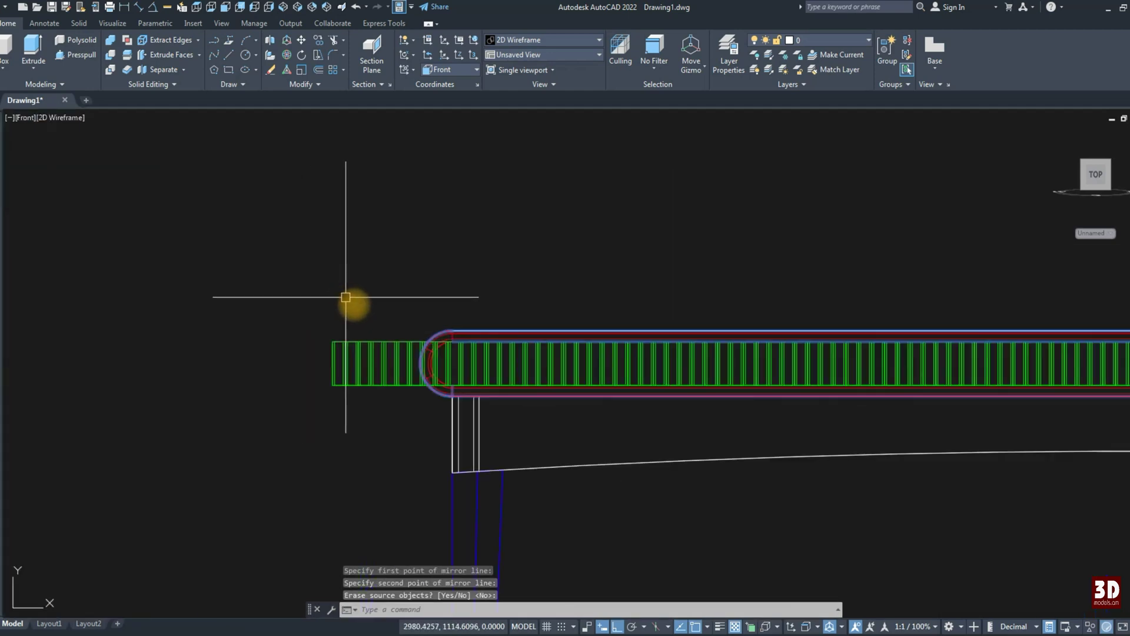
Step: Erase the slats overhanging past the tabletop's left end
{"action": "key", "text": "e"}
{"action": "key", "text": "Return"}
{"action": "left_click", "coordinate": [400, 314]}
{"action": "left_click", "coordinate": [341, 386]}
{"action": "key", "text": "Return"}
{"action": "scroll", "coordinate": [351, 319], "scroll_direction": "down", "scroll_amount": 3}
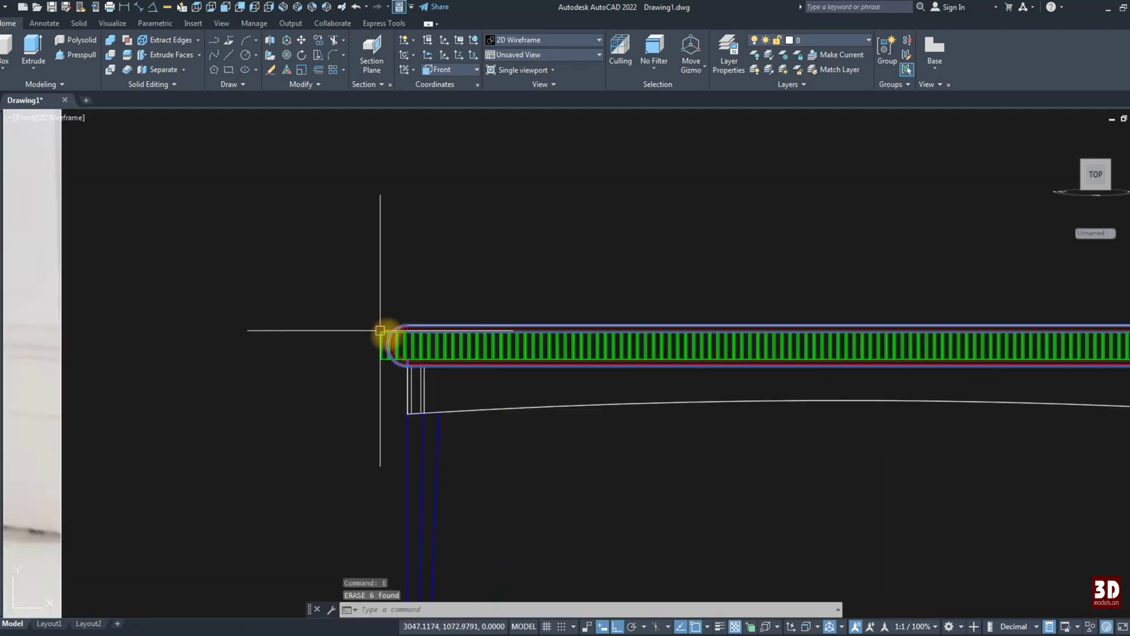
{"action": "scroll", "coordinate": [376, 326], "scroll_direction": "up", "scroll_amount": 4}
{"action": "key", "text": "Return"}
{"action": "left_click", "coordinate": [376, 325]}
{"action": "key", "text": "Return"}
Step: Erase the slats overhanging past the right end and view the whole table
{"action": "scroll", "coordinate": [380, 323], "scroll_direction": "down", "scroll_amount": 4}
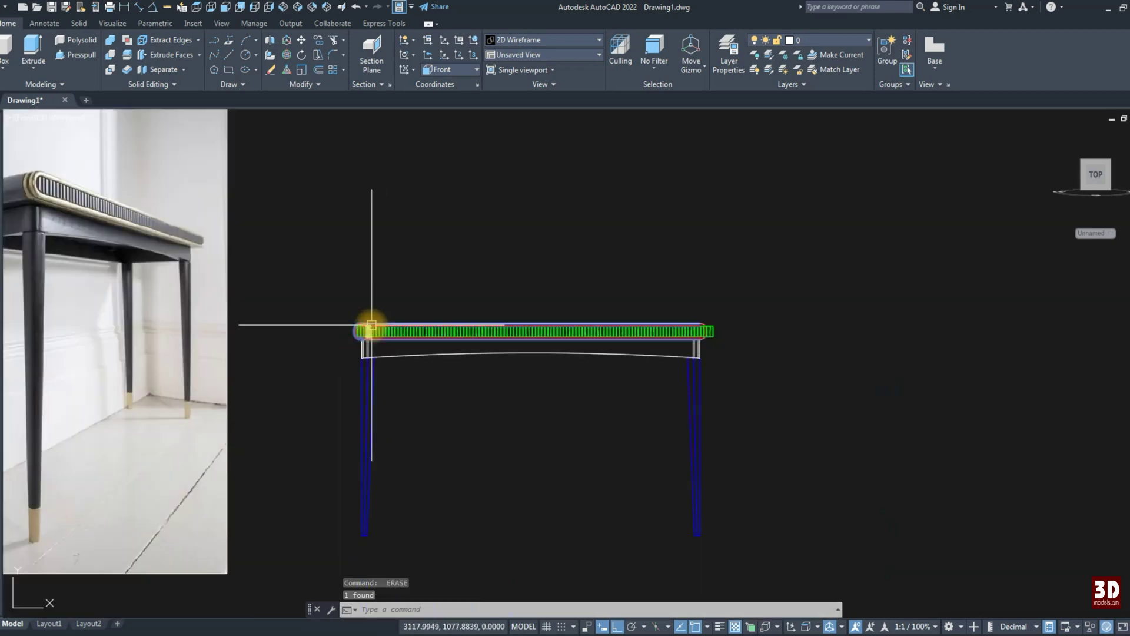
{"action": "scroll", "coordinate": [729, 330], "scroll_direction": "up", "scroll_amount": 4}
{"action": "left_click_drag", "start_coordinate": [599, 284], "coordinate": [757, 424]}
{"action": "type", "text": "e"}
{"action": "key", "text": "Return"}
{"action": "scroll", "coordinate": [729, 338], "scroll_direction": "down", "scroll_amount": 4}
{"action": "scroll", "coordinate": [729, 338], "scroll_direction": "down", "scroll_amount": 2}
{"action": "middle_click_drag", "start_coordinate": [500, 339], "coordinate": [712, 314]}
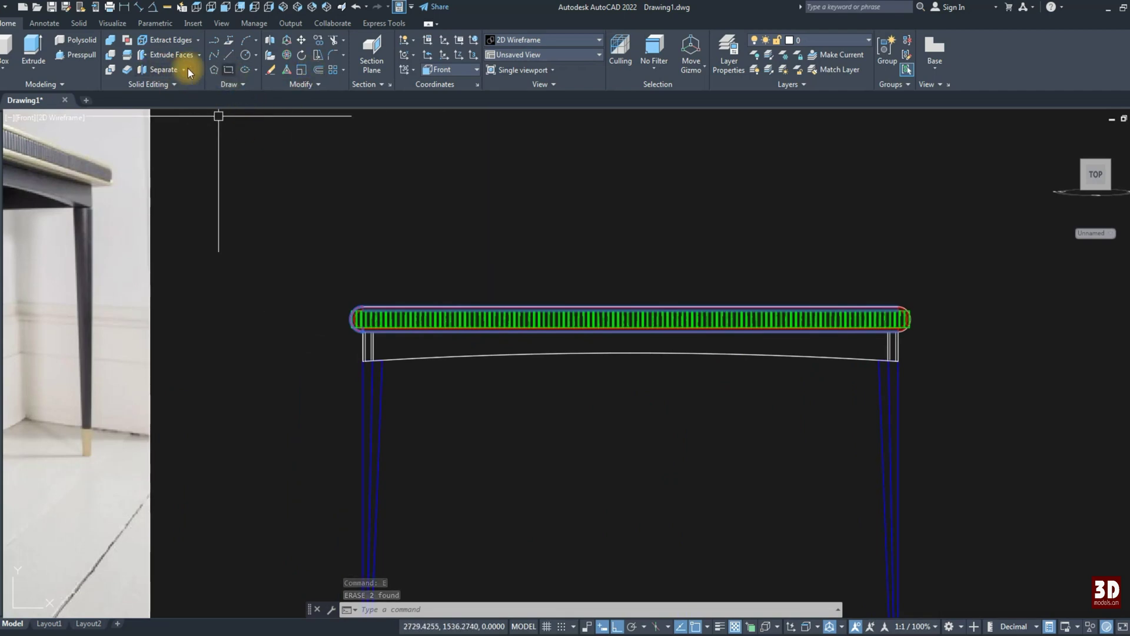
Step: Union all the slats with a window selection and check the merged solid
{"action": "left_click", "coordinate": [109, 45]}
{"action": "left_click", "coordinate": [340, 309]}
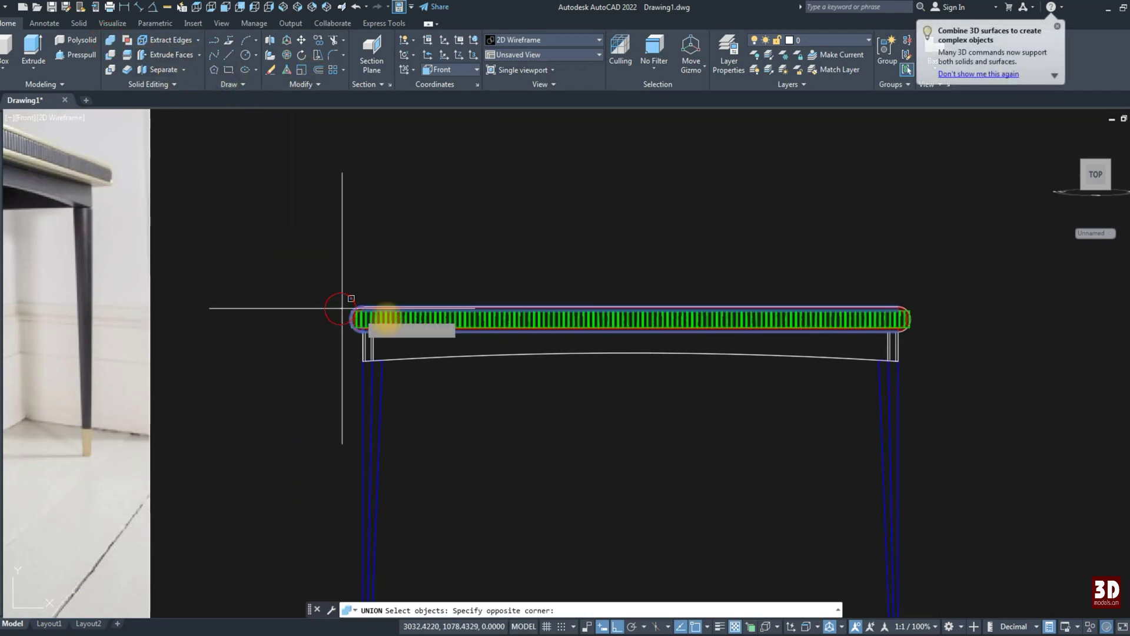
{"action": "left_click", "coordinate": [915, 330]}
{"action": "key", "text": "Return"}
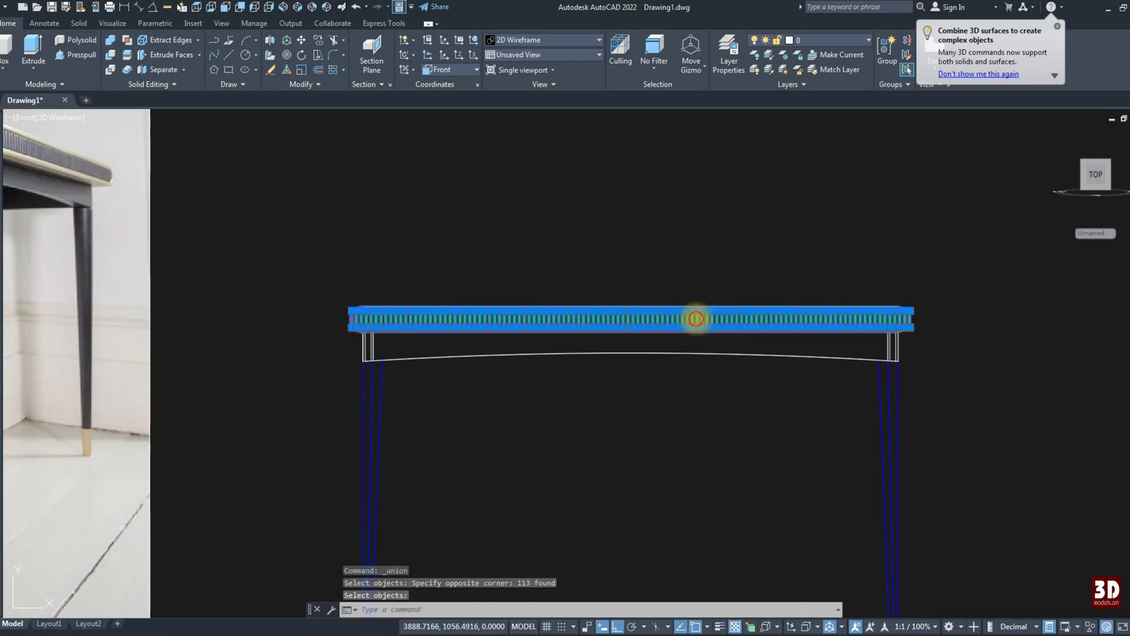
{"action": "left_click", "coordinate": [695, 321]}
{"action": "scroll", "coordinate": [363, 314], "scroll_direction": "up", "scroll_amount": 3}
{"action": "scroll", "coordinate": [365, 318], "scroll_direction": "up", "scroll_amount": 3}
{"action": "key", "text": "Escape"}
{"action": "left_click", "coordinate": [358, 321]}
{"action": "key", "text": "Escape"}
{"action": "left_click", "coordinate": [431, 413]}
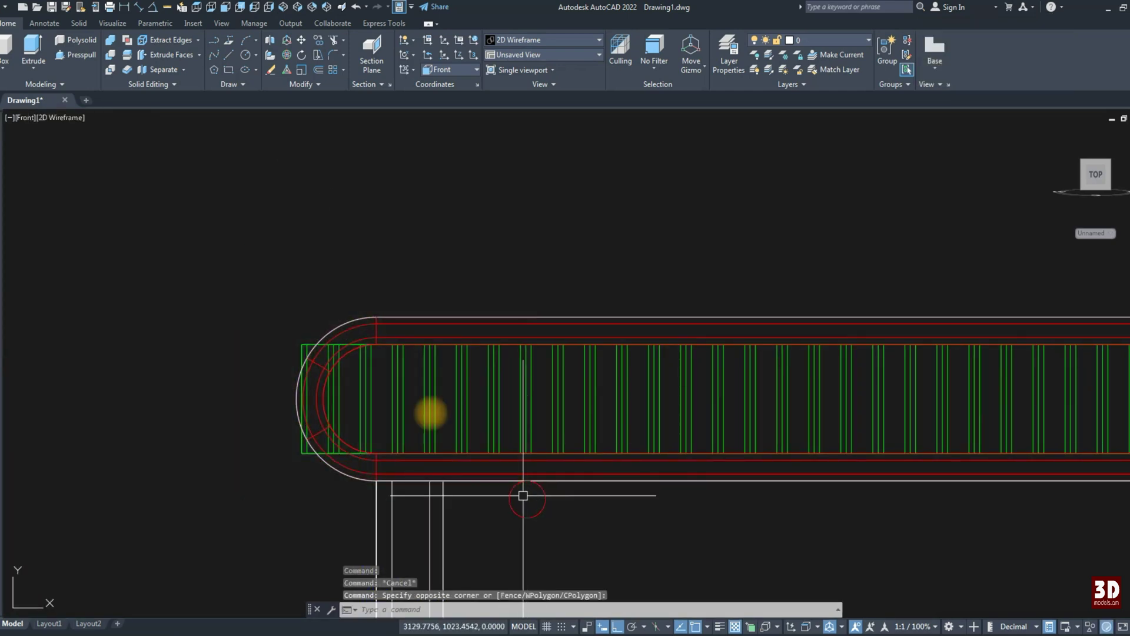
Step: Draw a polyline profile around the groove end, closing it with an Arc/Second pt segment
{"action": "left_click", "coordinate": [214, 41]}
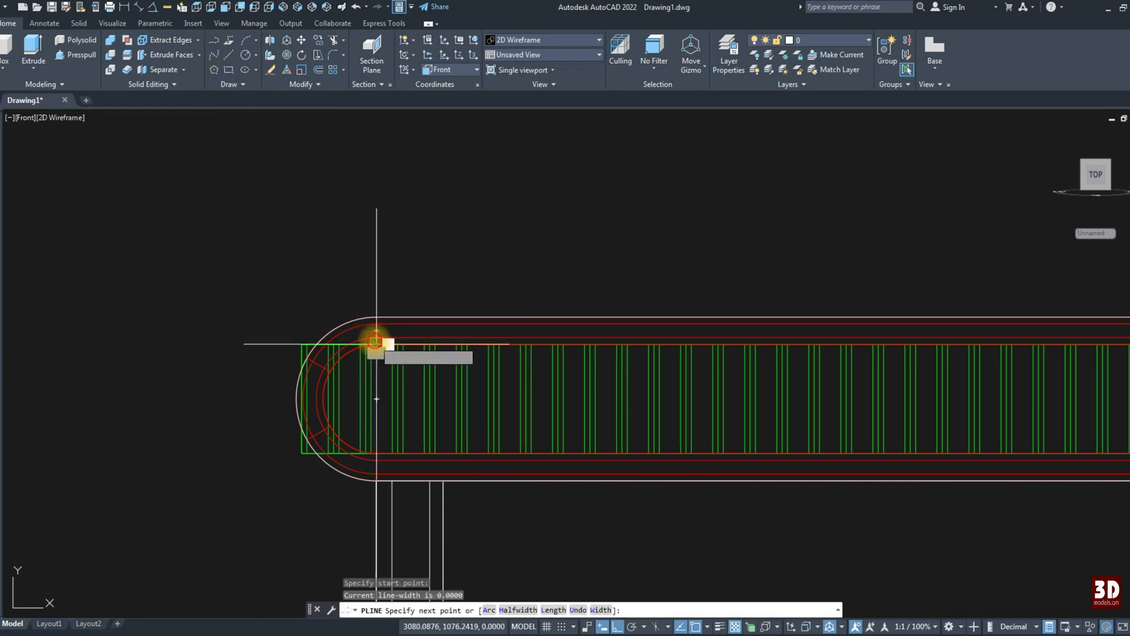
{"action": "left_click", "coordinate": [235, 344]}
{"action": "left_click", "coordinate": [234, 462]}
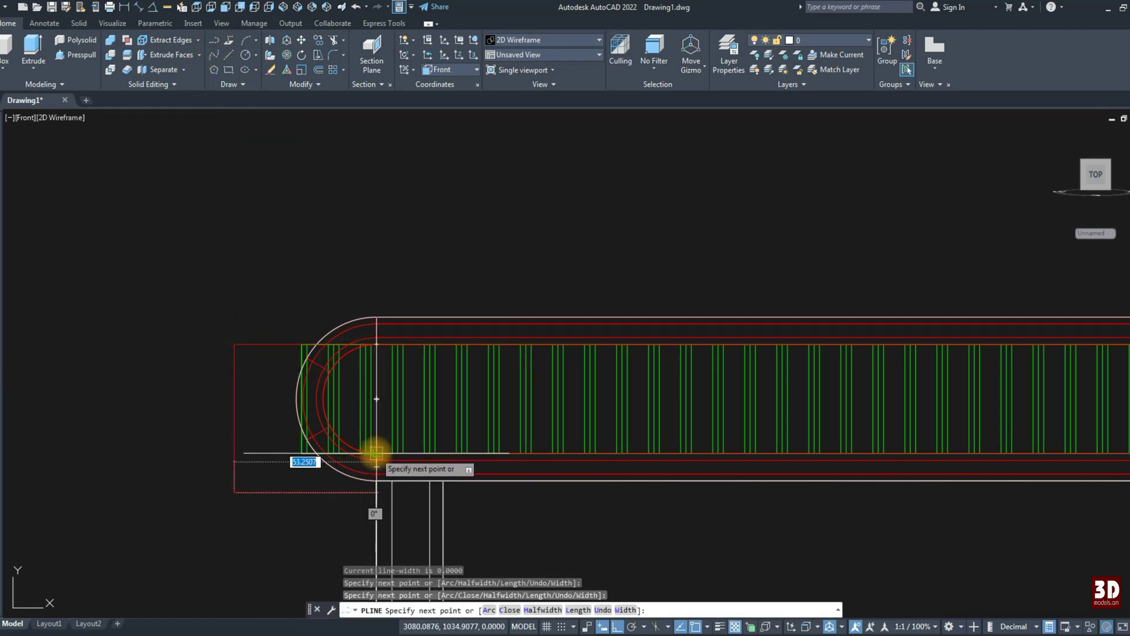
{"action": "type", "text": "a"}
{"action": "key", "text": "Return"}
{"action": "type", "text": "s"}
{"action": "key", "text": "Return"}
{"action": "left_click", "coordinate": [321, 400]}
{"action": "left_click", "coordinate": [371, 345]}
{"action": "key", "text": "Return"}
Step: Stretch the profile's end point with its grip to reshape the end-cap outline
{"action": "scroll", "coordinate": [371, 348], "scroll_direction": "up", "scroll_amount": 6}
{"action": "left_click", "coordinate": [383, 351]}
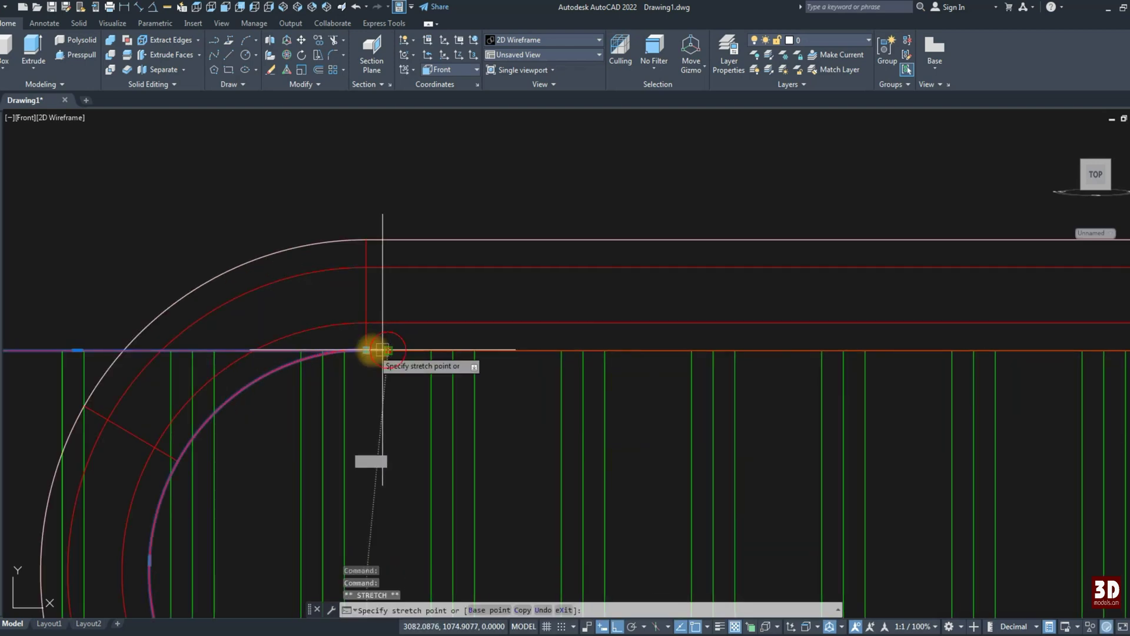
{"action": "scroll", "coordinate": [365, 346], "scroll_direction": "down", "scroll_amount": 5}
{"action": "middle_click_drag", "start_coordinate": [298, 333], "coordinate": [308, 336], "text": "shift"}
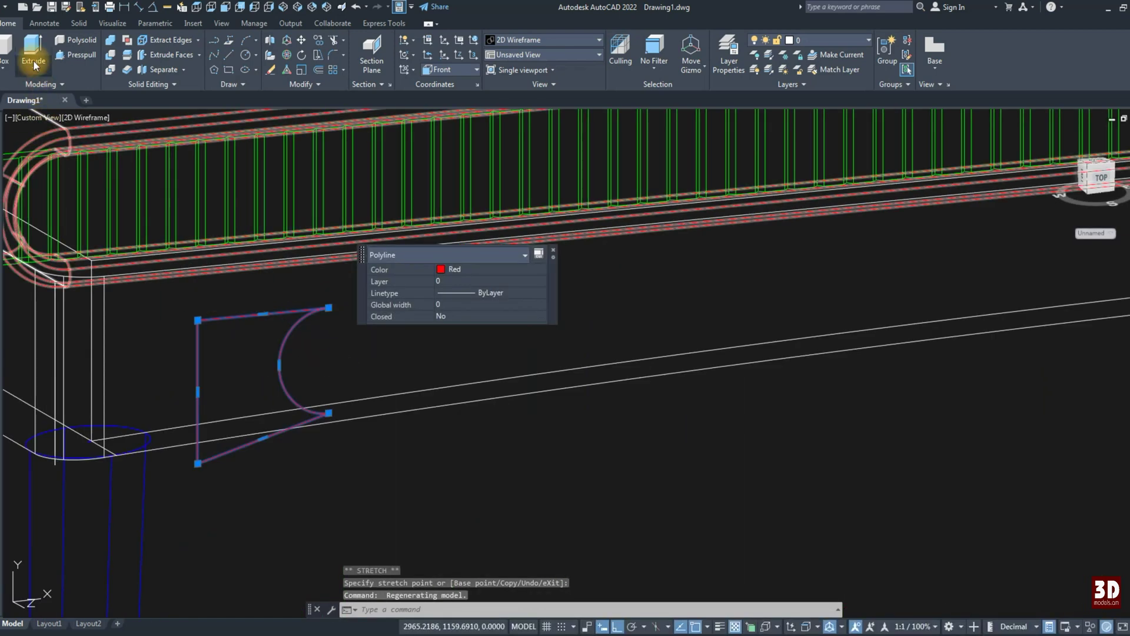
{"action": "left_click", "coordinate": [33, 65]}
{"action": "key", "text": "Escape"}
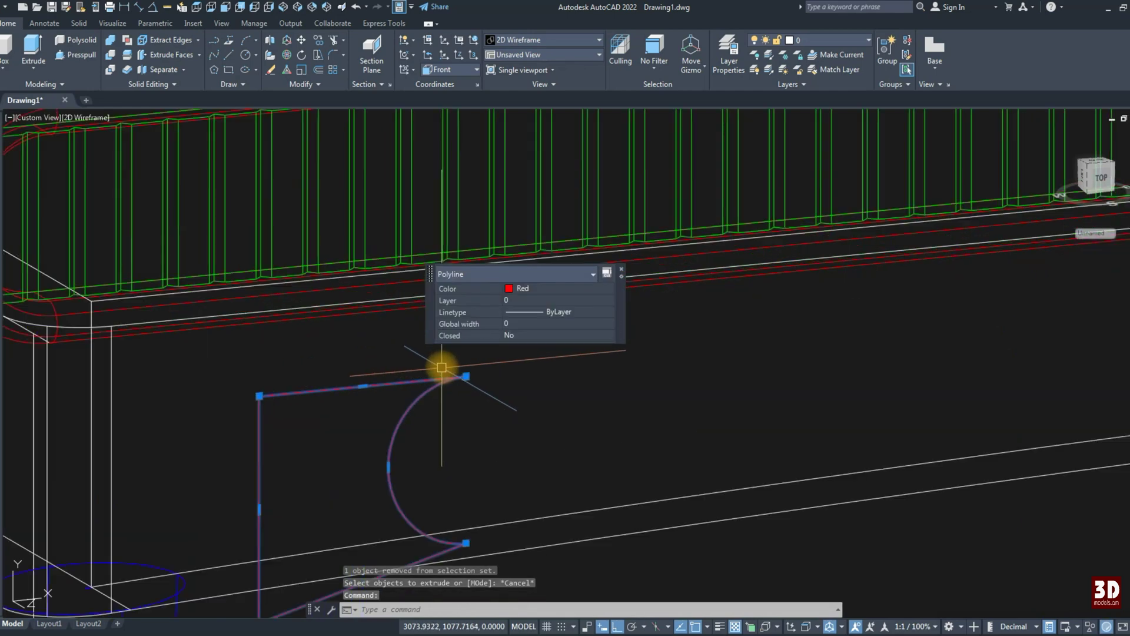
{"action": "scroll", "coordinate": [461, 399], "scroll_direction": "up", "scroll_amount": 5}
{"action": "left_click", "coordinate": [500, 405]}
{"action": "scroll", "coordinate": [501, 405], "scroll_direction": "down", "scroll_amount": 3}
{"action": "scroll", "coordinate": [441, 504], "scroll_direction": "down", "scroll_amount": 3}
{"action": "scroll", "coordinate": [373, 331], "scroll_direction": "up", "scroll_amount": 1}
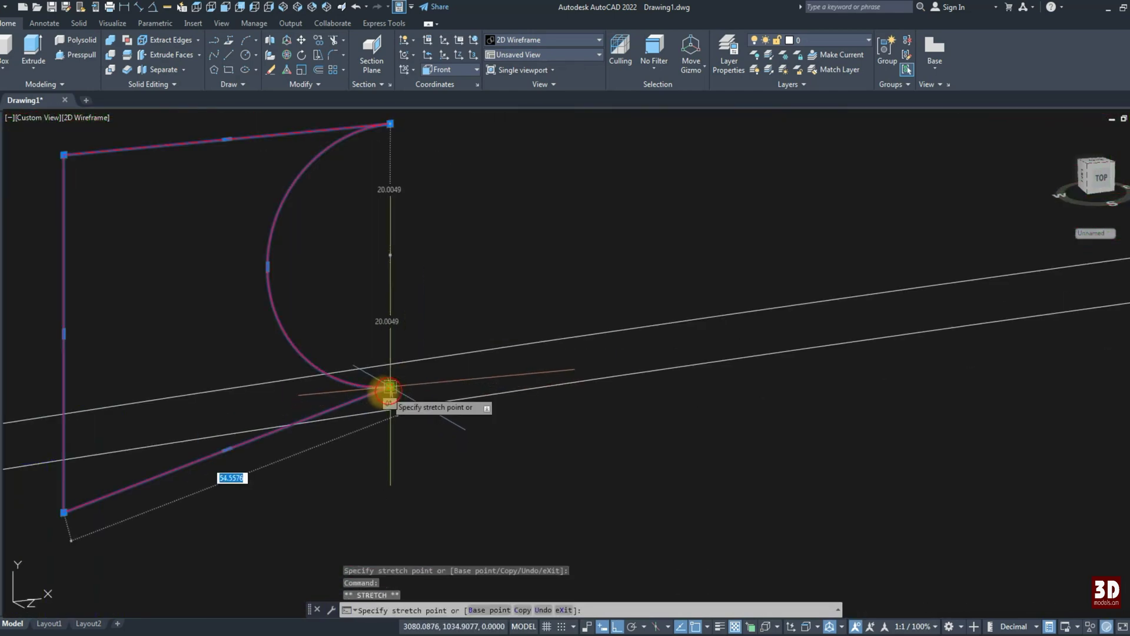
{"action": "scroll", "coordinate": [390, 389], "scroll_direction": "down", "scroll_amount": 3}
{"action": "scroll", "coordinate": [374, 392], "scroll_direction": "down", "scroll_amount": 2}
{"action": "key", "text": "Escape"}
{"action": "key", "text": "Return"}
{"action": "key", "text": "Escape"}
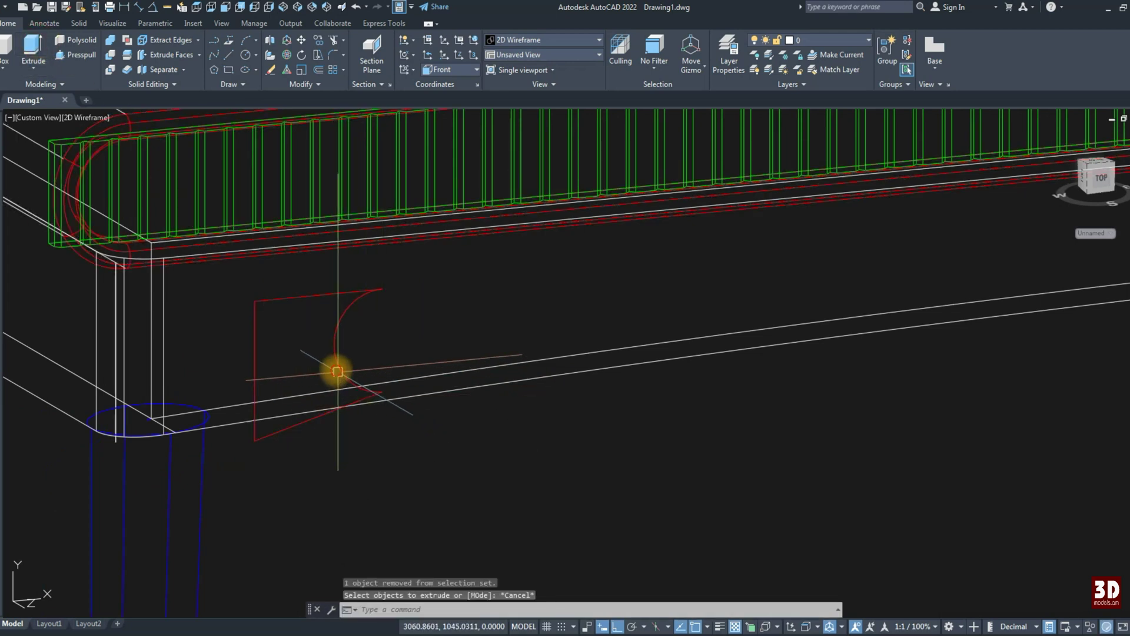
Step: Move the end-cap profile 300 units away from the table
{"action": "left_click", "coordinate": [337, 329]}
{"action": "scroll", "coordinate": [328, 323], "scroll_direction": "down", "scroll_amount": 3}
{"action": "type", "text": "M"}
{"action": "key", "text": "Return"}
{"action": "left_click", "coordinate": [379, 404]}
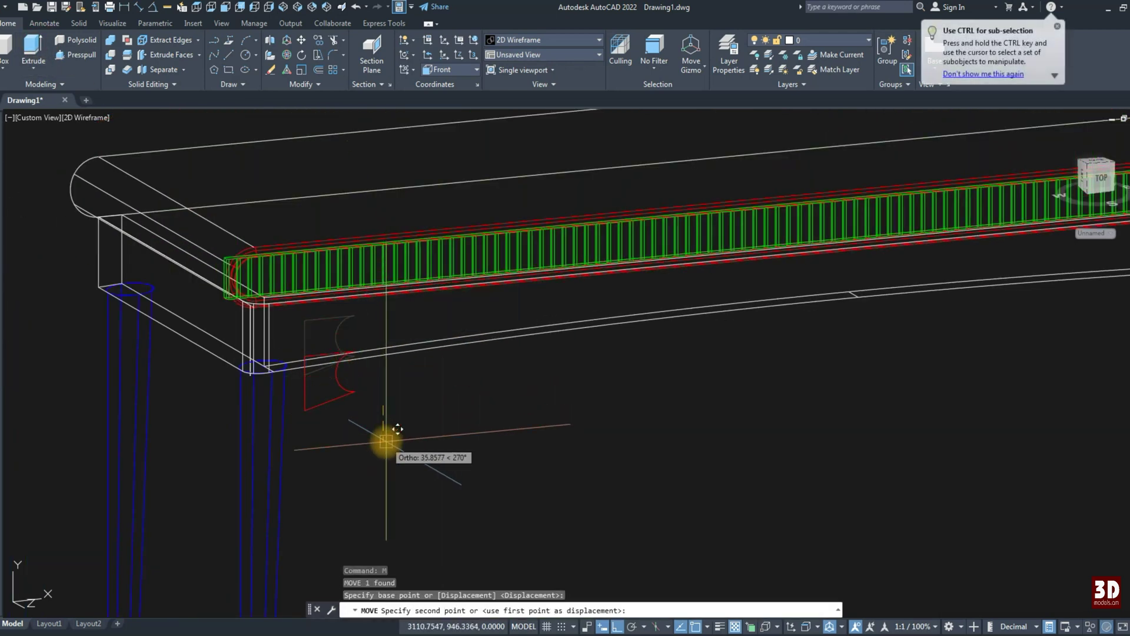
{"action": "type", "text": "00"}
{"action": "key", "text": "Return"}
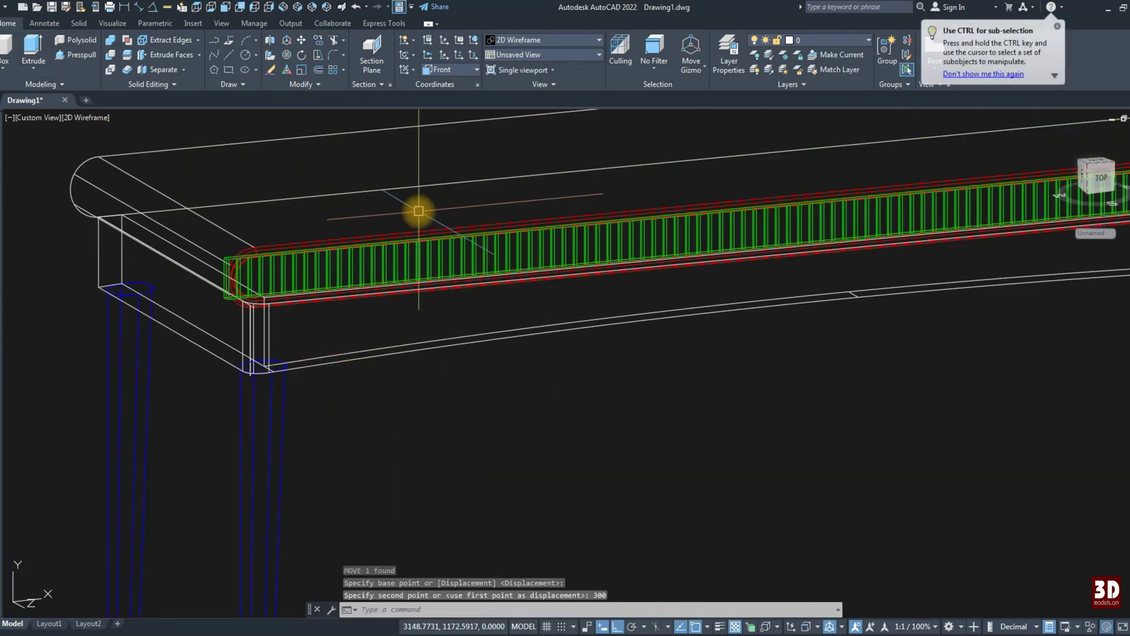
{"action": "left_click", "coordinate": [240, 7]}
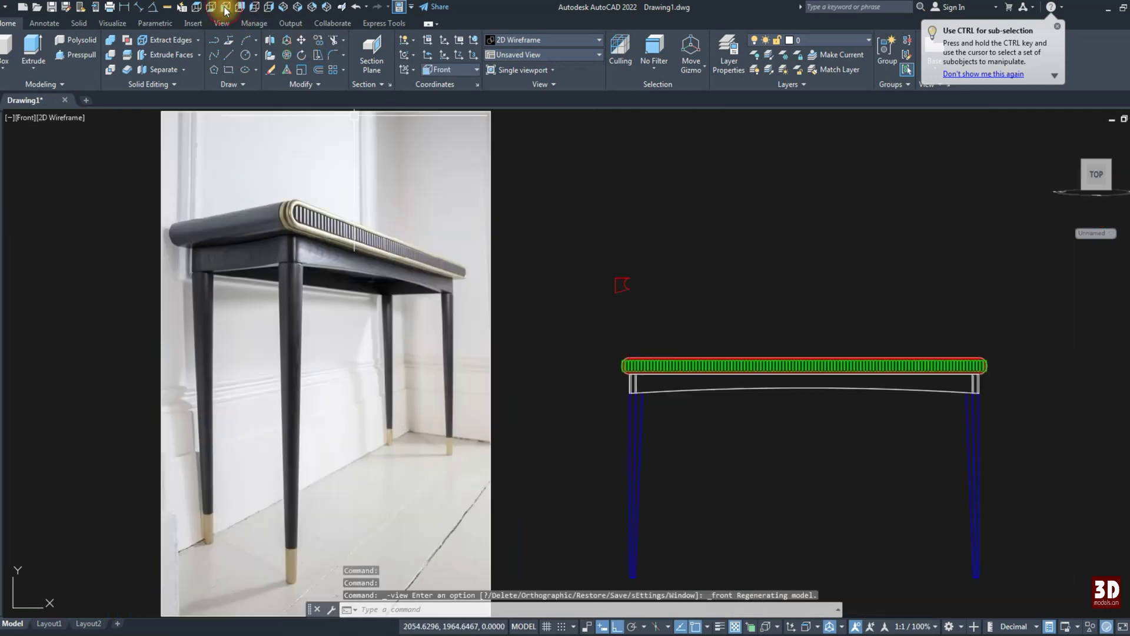
{"action": "type", "text": "bo"}
Step: Create a closed boundary inside the profile and move it 300 units
{"action": "key", "text": "Return"}
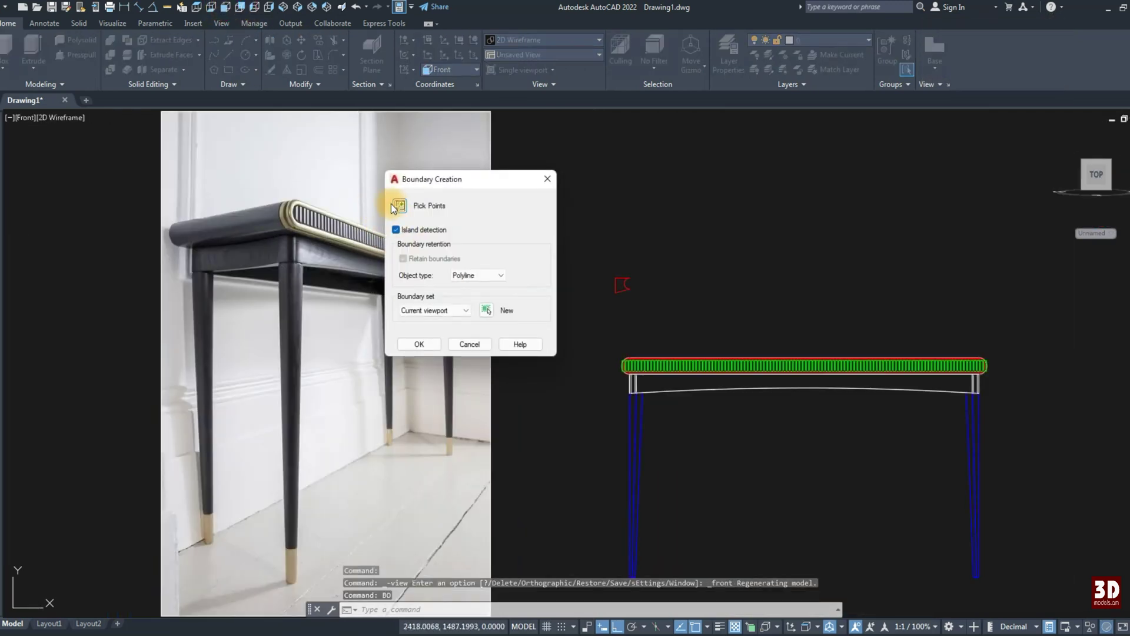
{"action": "left_click", "coordinate": [399, 202]}
{"action": "scroll", "coordinate": [622, 287], "scroll_direction": "up", "scroll_amount": 3}
{"action": "scroll", "coordinate": [621, 285], "scroll_direction": "up", "scroll_amount": 2}
{"action": "key", "text": "Return"}
{"action": "left_click", "coordinate": [608, 288]}
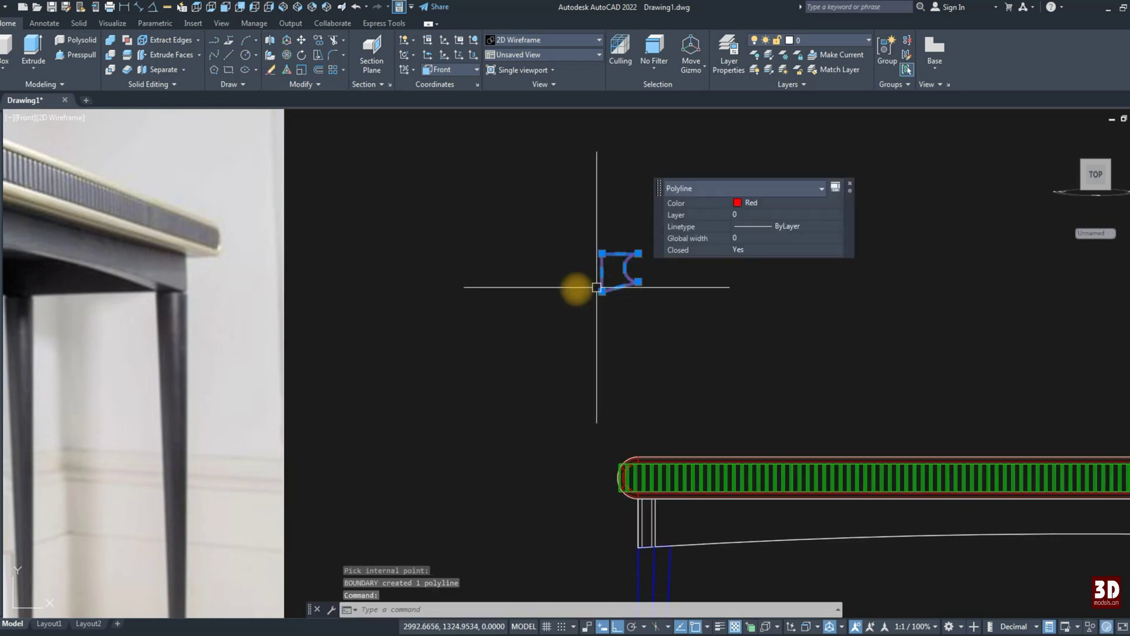
{"action": "type", "text": "m"}
{"action": "key", "text": "Return"}
{"action": "left_click", "coordinate": [495, 304]}
{"action": "type", "text": "300"}
{"action": "key", "text": "Return"}
Step: Extrude the closed boundary profile into a solid end piece
{"action": "mouse_move", "coordinate": [579, 239]}
{"action": "middle_mouse_down", "text": "shift"}
{"action": "mouse_move", "coordinate": [592, 466]}
{"action": "mouse_move", "coordinate": [642, 503]}
{"action": "middle_mouse_up", "text": "shift"}
{"action": "left_click", "coordinate": [657, 517]}
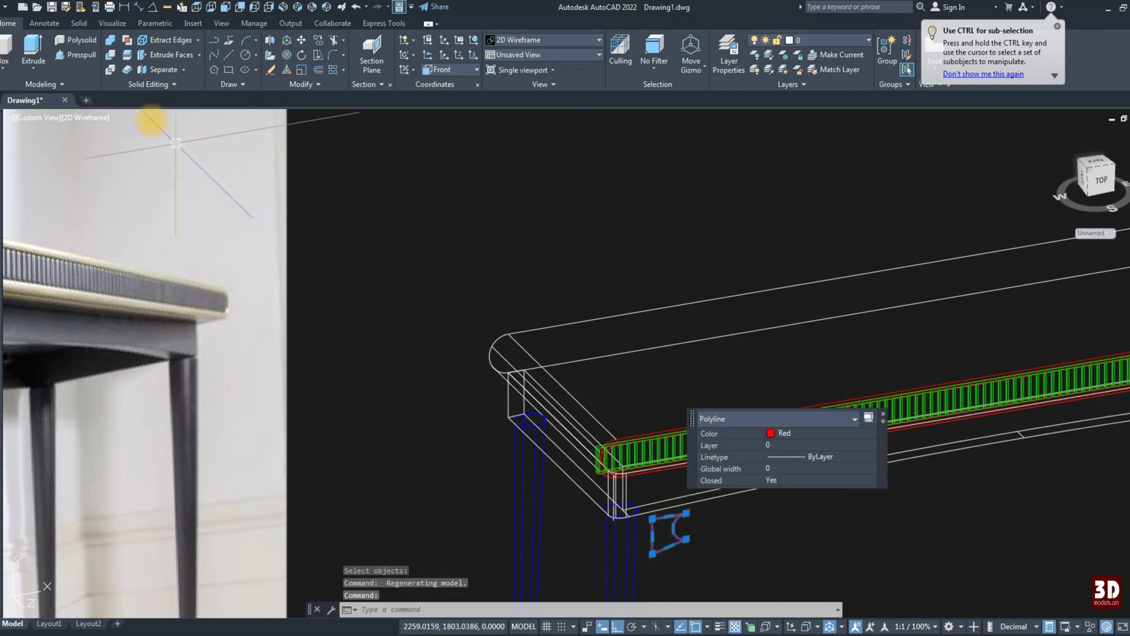
{"action": "left_click", "coordinate": [34, 50]}
{"action": "left_click", "coordinate": [417, 252]}
{"action": "left_click", "coordinate": [211, 6]}
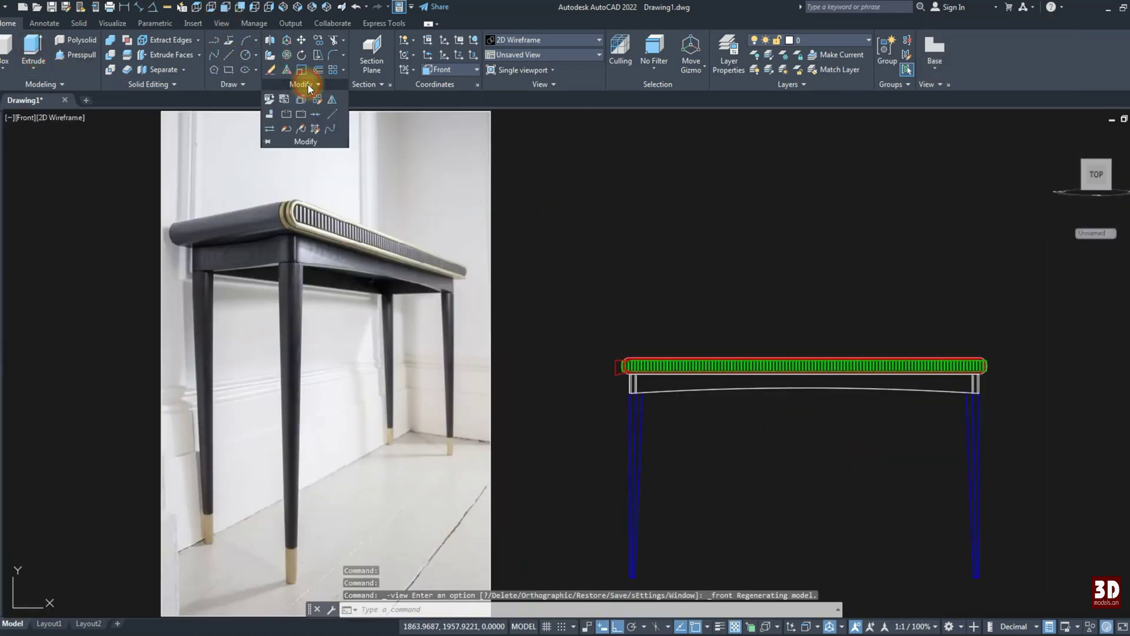
Step: Mirror the end piece across the table centre to the opposite end
{"action": "left_click", "coordinate": [332, 99]}
{"action": "key", "text": "Return"}
{"action": "left_click", "coordinate": [758, 389]}
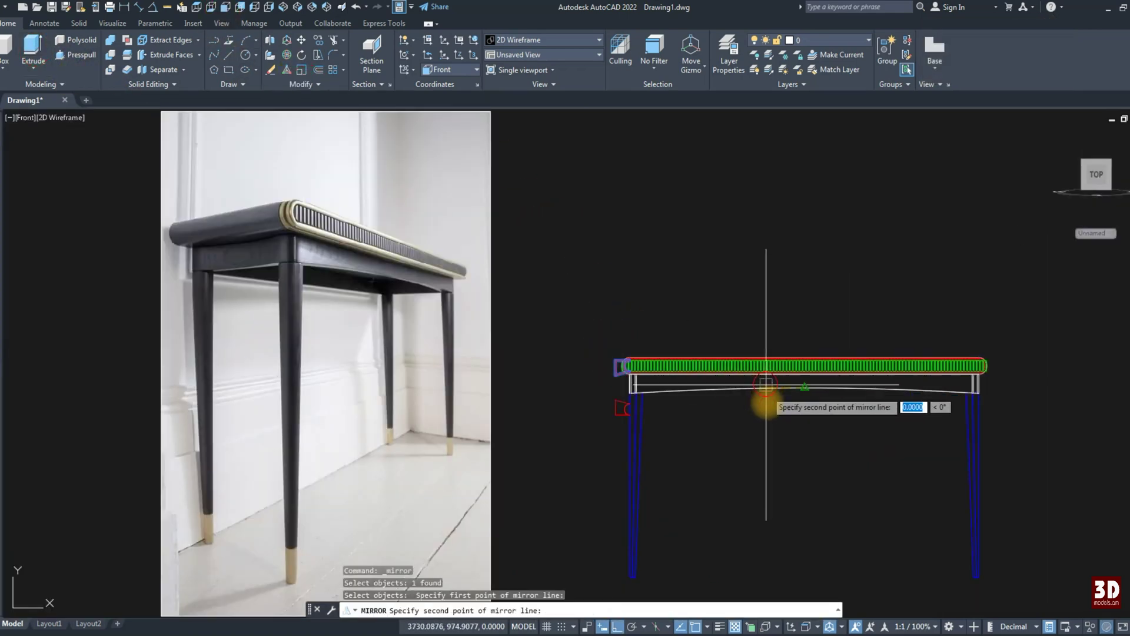
{"action": "left_click", "coordinate": [797, 406]}
{"action": "key", "text": "Return"}
Step: Subtract the red end piece from the tabletop
{"action": "middle_click_drag", "start_coordinate": [532, 336], "coordinate": [594, 405], "text": "shift"}
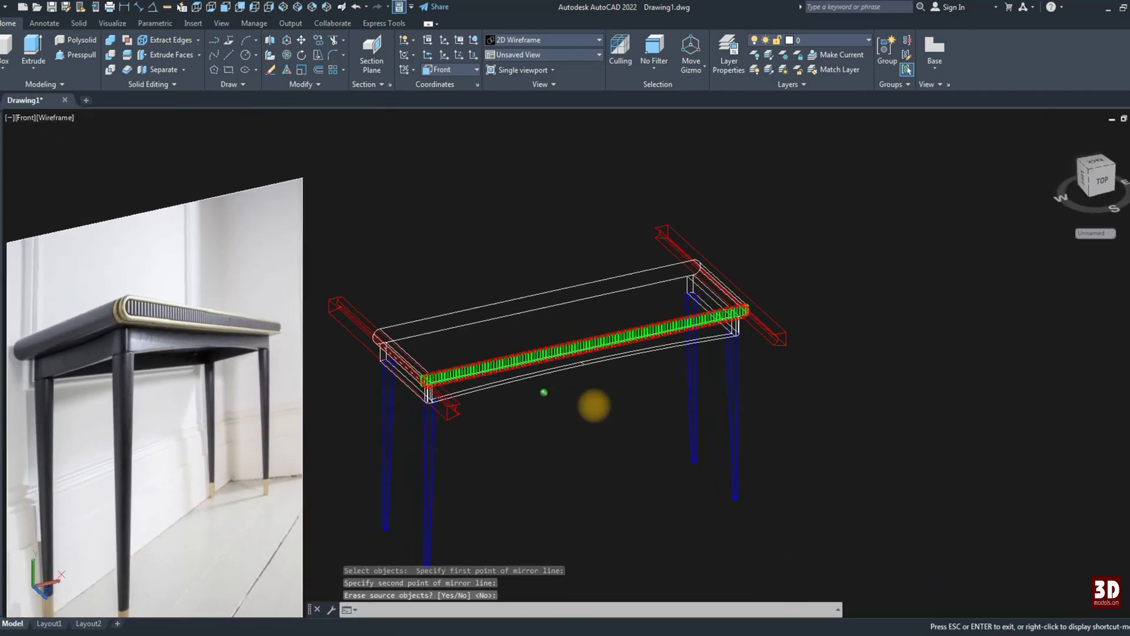
{"action": "left_click", "coordinate": [110, 54]}
{"action": "scroll", "coordinate": [447, 377], "scroll_direction": "up", "scroll_amount": 4}
{"action": "left_click", "coordinate": [461, 373]}
{"action": "key", "text": "Return"}
{"action": "scroll", "coordinate": [328, 366], "scroll_direction": "down", "scroll_amount": 3}
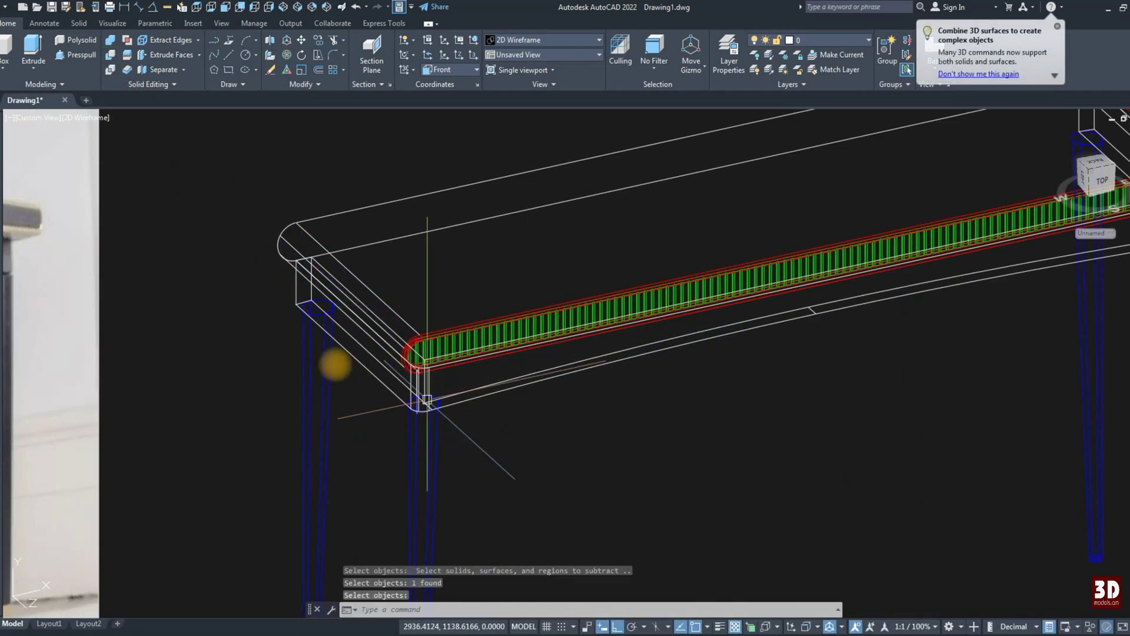
{"action": "scroll", "coordinate": [644, 290], "scroll_direction": "down", "scroll_amount": 5}
{"action": "scroll", "coordinate": [613, 293], "scroll_direction": "up", "scroll_amount": 8}
{"action": "scroll", "coordinate": [801, 307], "scroll_direction": "up", "scroll_amount": 2}
{"action": "left_click", "coordinate": [801, 307]}
{"action": "key", "text": "Return"}
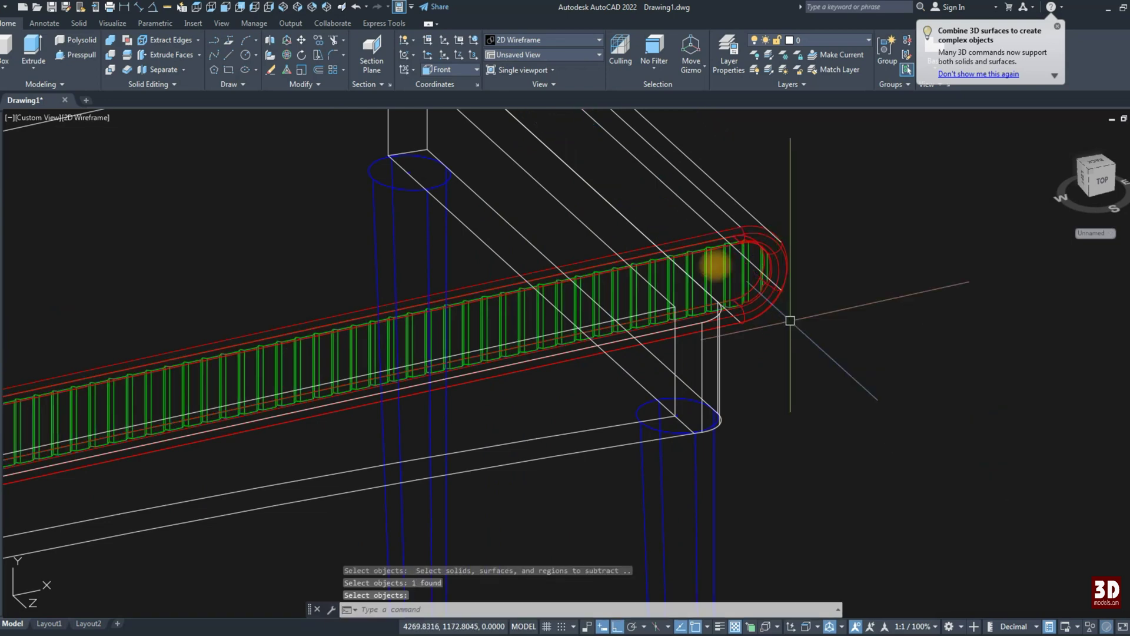
Step: Set the Conceptual visual style and orbit to a near-front view of the table
{"action": "left_click", "coordinate": [567, 40]}
{"action": "scroll", "coordinate": [667, 270], "scroll_direction": "down", "scroll_amount": 3}
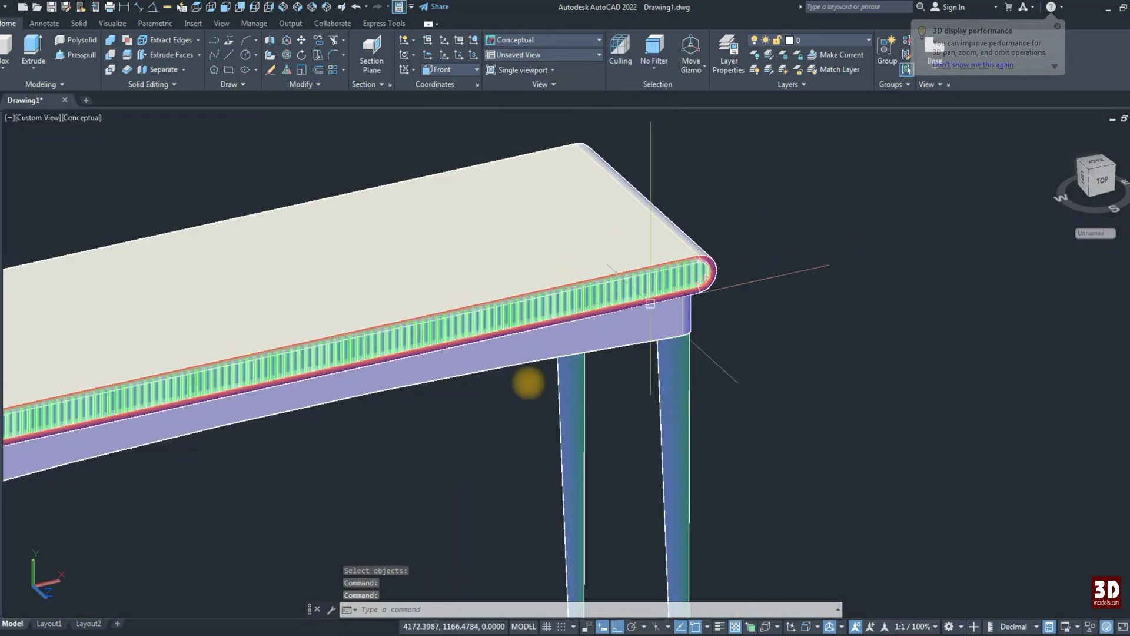
{"action": "scroll", "coordinate": [528, 383], "scroll_direction": "down", "scroll_amount": 3}
{"action": "scroll", "coordinate": [568, 308], "scroll_direction": "down", "scroll_amount": 3}
{"action": "mouse_move", "coordinate": [635, 447]}
{"action": "middle_mouse_down", "text": "shift"}
{"action": "mouse_move", "coordinate": [629, 387]}
{"action": "mouse_move", "coordinate": [384, 135]}
{"action": "middle_mouse_up", "text": "shift"}
Step: Switch to the Front view with the 2D Wireframe visual style
{"action": "left_click", "coordinate": [240, 6]}
{"action": "left_click", "coordinate": [542, 39]}
{"action": "left_click", "coordinate": [511, 94]}
Step: Slice the four legs with a horizontal plane near their bottoms, keeping both sides
{"action": "left_click", "coordinate": [127, 54]}
{"action": "left_click", "coordinate": [788, 386]}
{"action": "left_click", "coordinate": [404, 471]}
{"action": "key", "text": "Return"}
{"action": "scroll", "coordinate": [354, 456], "scroll_direction": "up", "scroll_amount": 10}
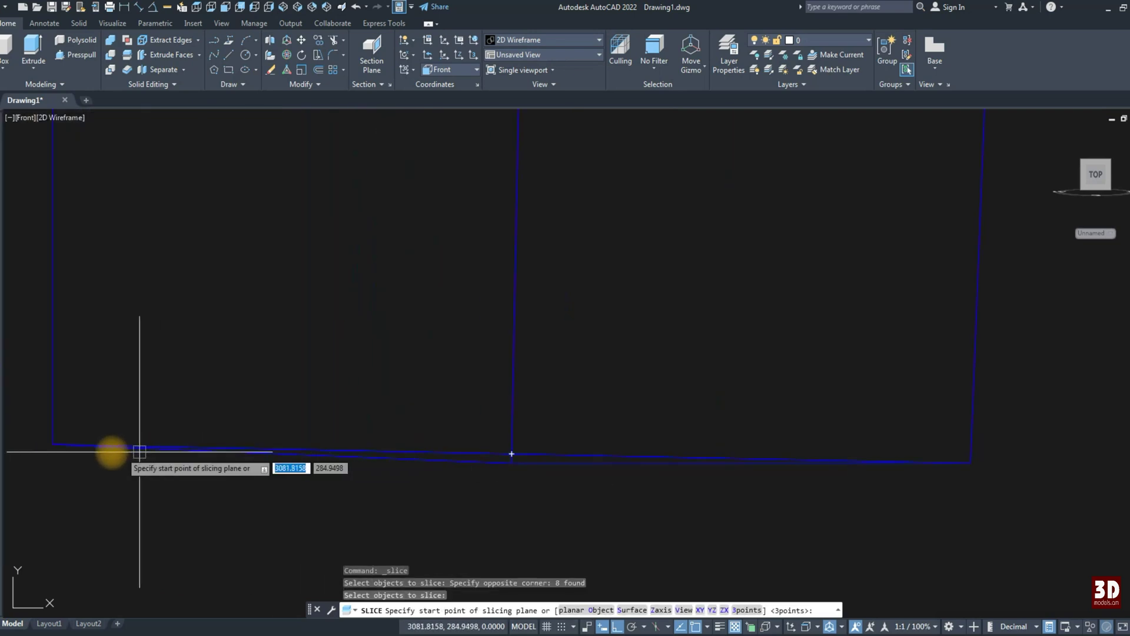
{"action": "left_click", "coordinate": [55, 443]}
{"action": "left_click", "coordinate": [341, 397]}
{"action": "key", "text": "Return"}
{"action": "scroll", "coordinate": [341, 396], "scroll_direction": "down", "scroll_amount": 5}
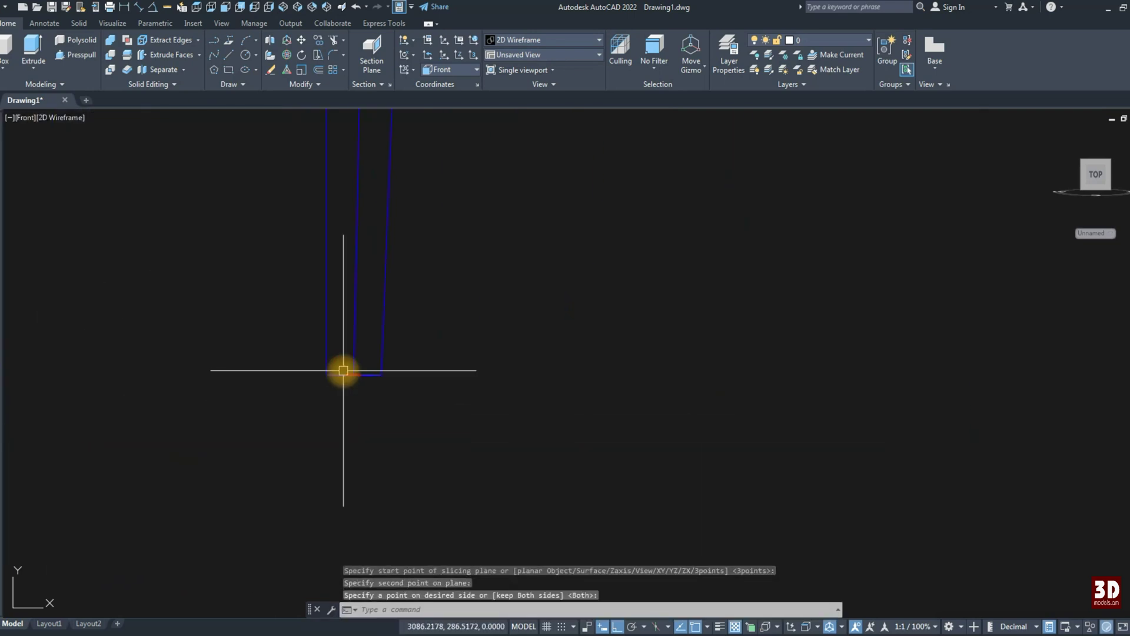
{"action": "scroll", "coordinate": [263, 345], "scroll_direction": "up", "scroll_amount": 3}
Step: Draw a horizontal guide line from a leg near the leg bottoms
{"action": "left_click", "coordinate": [265, 346]}
{"action": "left_click", "coordinate": [831, 400]}
{"action": "key", "text": "Escape"}
{"action": "type", "text": "l"}
{"action": "key", "text": "Return"}
{"action": "scroll", "coordinate": [341, 382], "scroll_direction": "up", "scroll_amount": 2}
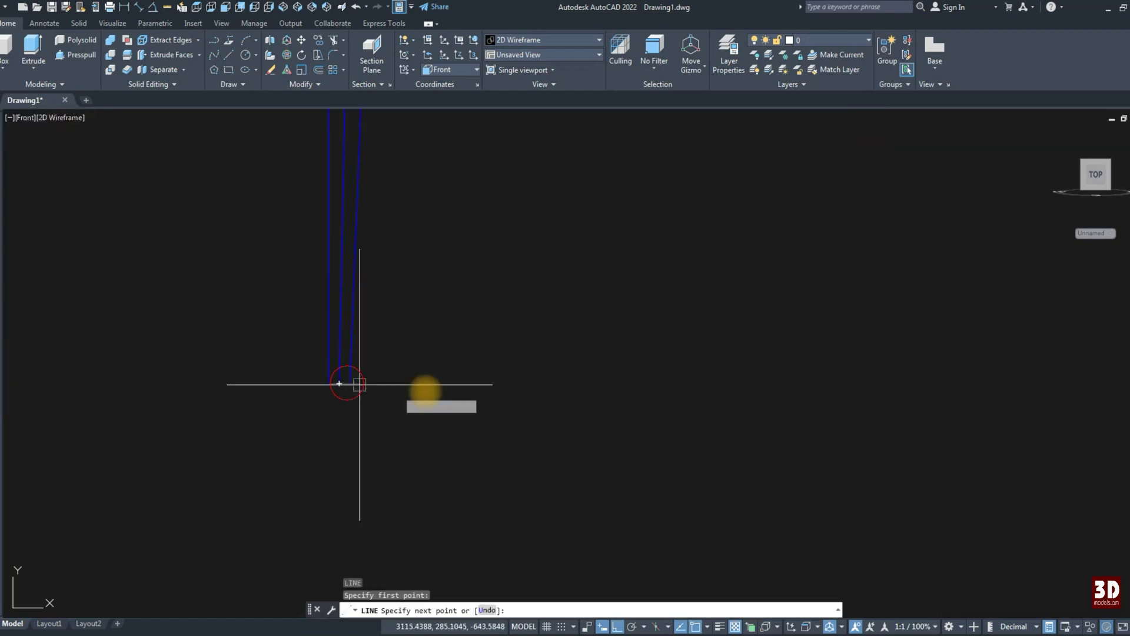
{"action": "left_click", "coordinate": [459, 383]}
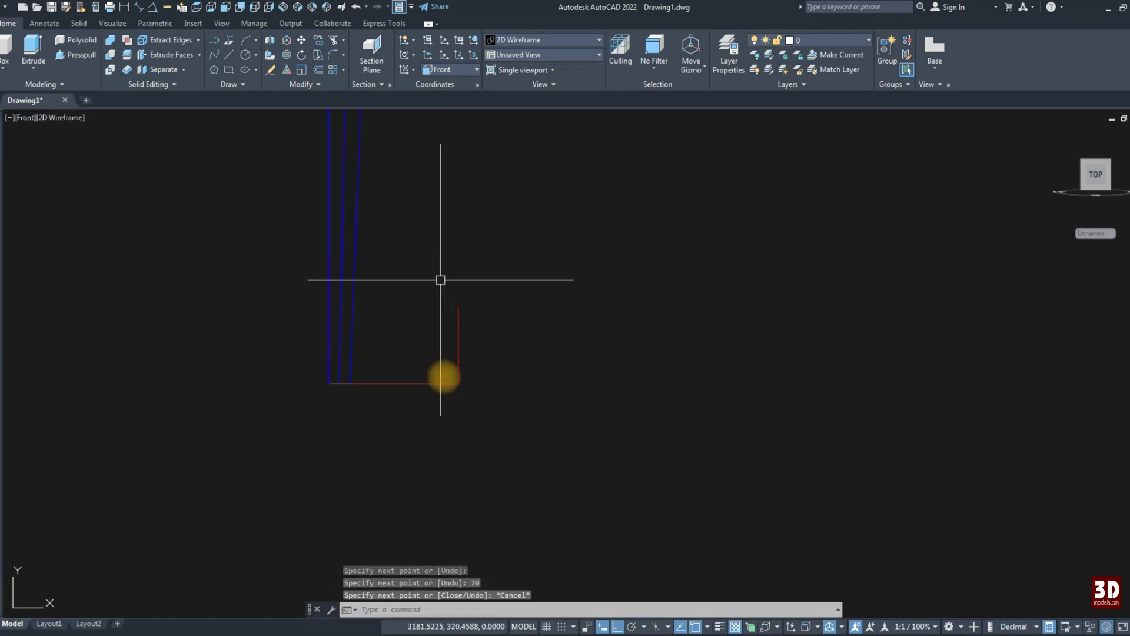
{"action": "key", "text": "Escape"}
{"action": "scroll", "coordinate": [442, 400], "scroll_direction": "down", "scroll_amount": 3}
{"action": "scroll", "coordinate": [437, 386], "scroll_direction": "up", "scroll_amount": 2}
{"action": "left_click", "coordinate": [444, 382]}
{"action": "key", "text": "Escape"}
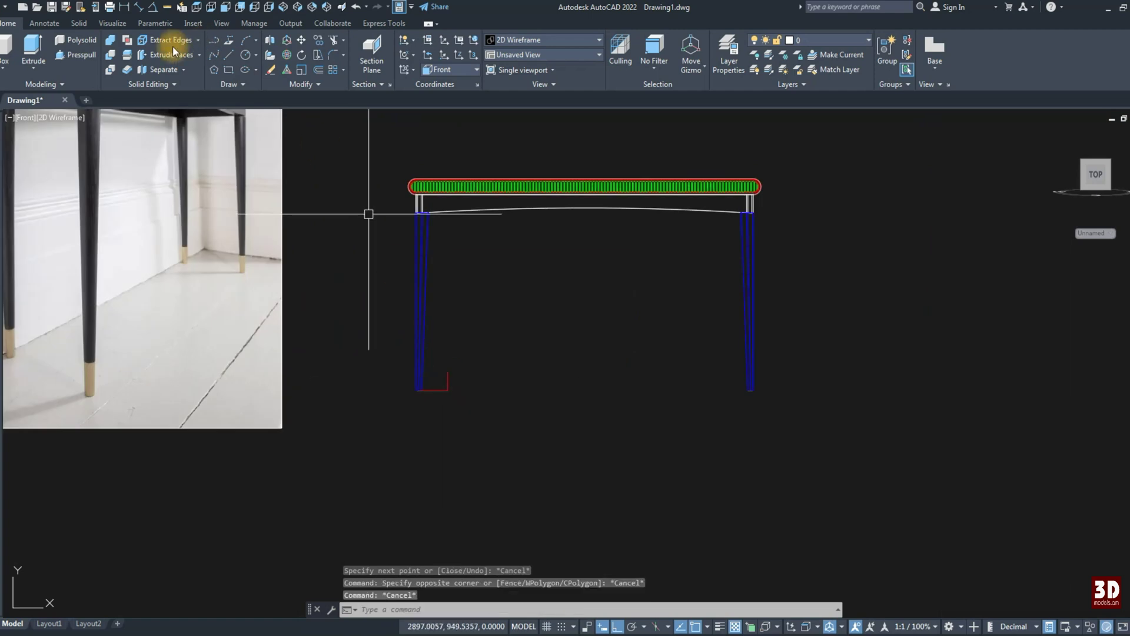
Step: Slice the legs again along a horizontal plane at the guide line, keeping both sides
{"action": "left_click", "coordinate": [127, 56]}
{"action": "left_click", "coordinate": [398, 341]}
{"action": "key", "text": "Return"}
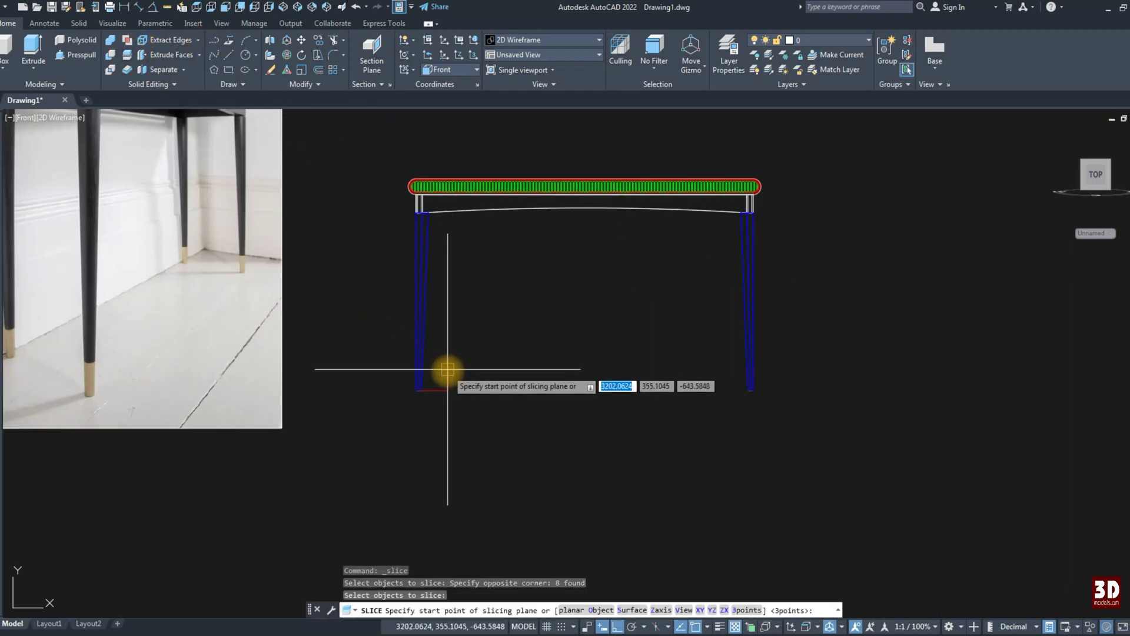
{"action": "left_click", "coordinate": [449, 371]}
{"action": "left_click", "coordinate": [524, 370]}
{"action": "key", "text": "Return"}
Step: Erase the two stray lines left by the slicing
{"action": "left_click", "coordinate": [426, 381]}
{"action": "left_click", "coordinate": [457, 399]}
{"action": "type", "text": "E"}
{"action": "key", "text": "Return"}
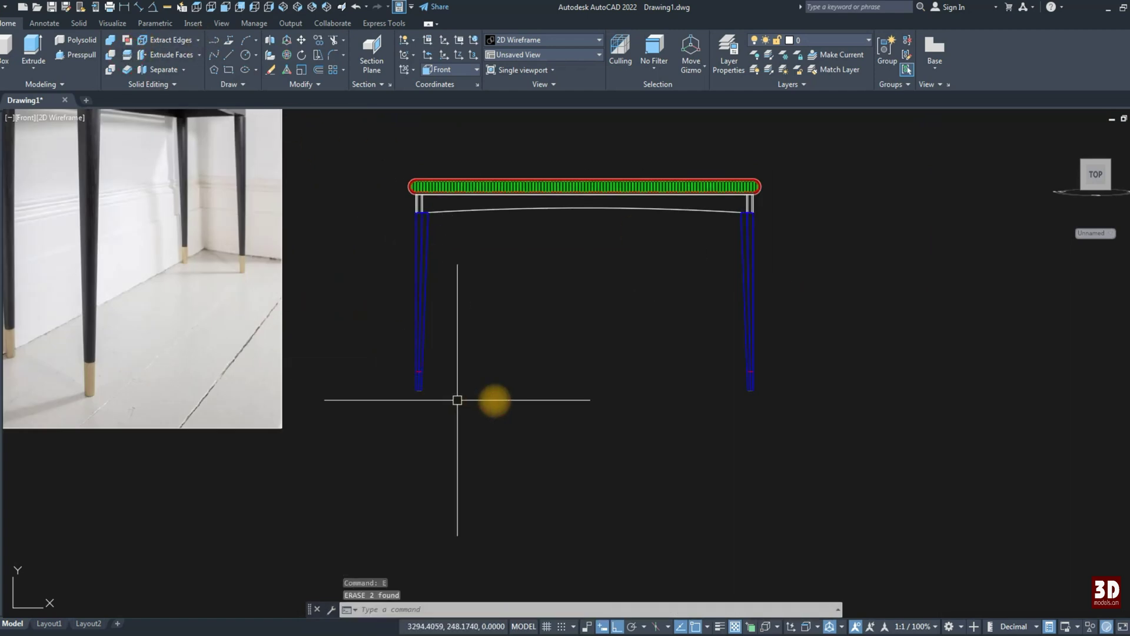
Step: Set the sliced leg tips' colour to Green
{"action": "left_click", "coordinate": [851, 427]}
{"action": "left_click", "coordinate": [955, 383]}
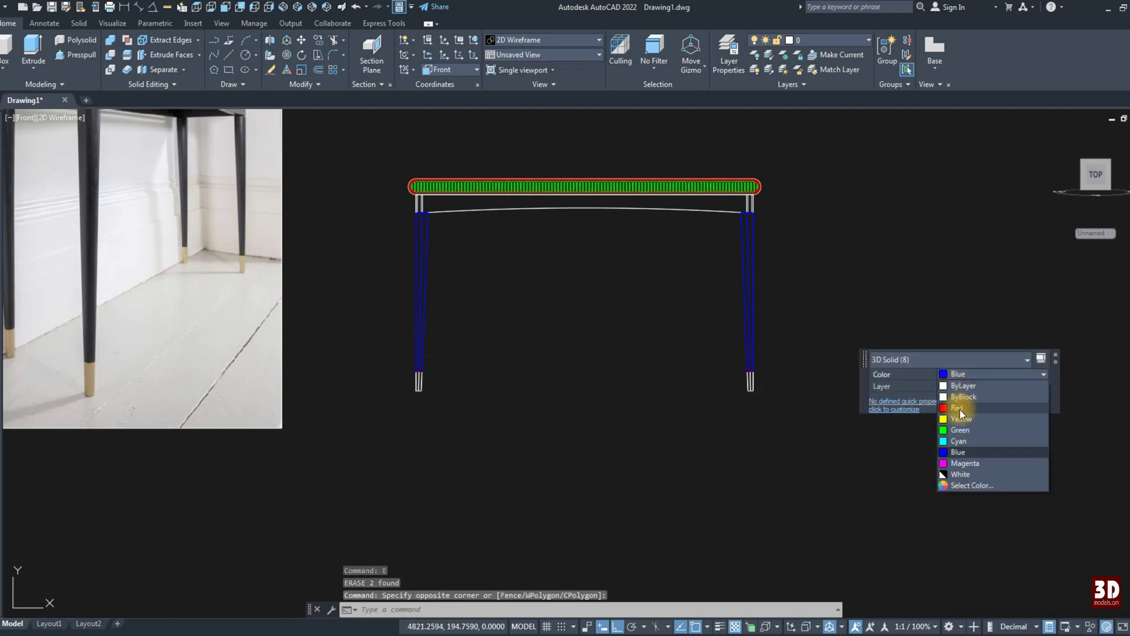
{"action": "left_click", "coordinate": [958, 423]}
{"action": "key", "text": "Escape"}
{"action": "key", "text": "Escape"}
{"action": "scroll", "coordinate": [628, 359], "scroll_direction": "down", "scroll_amount": 2}
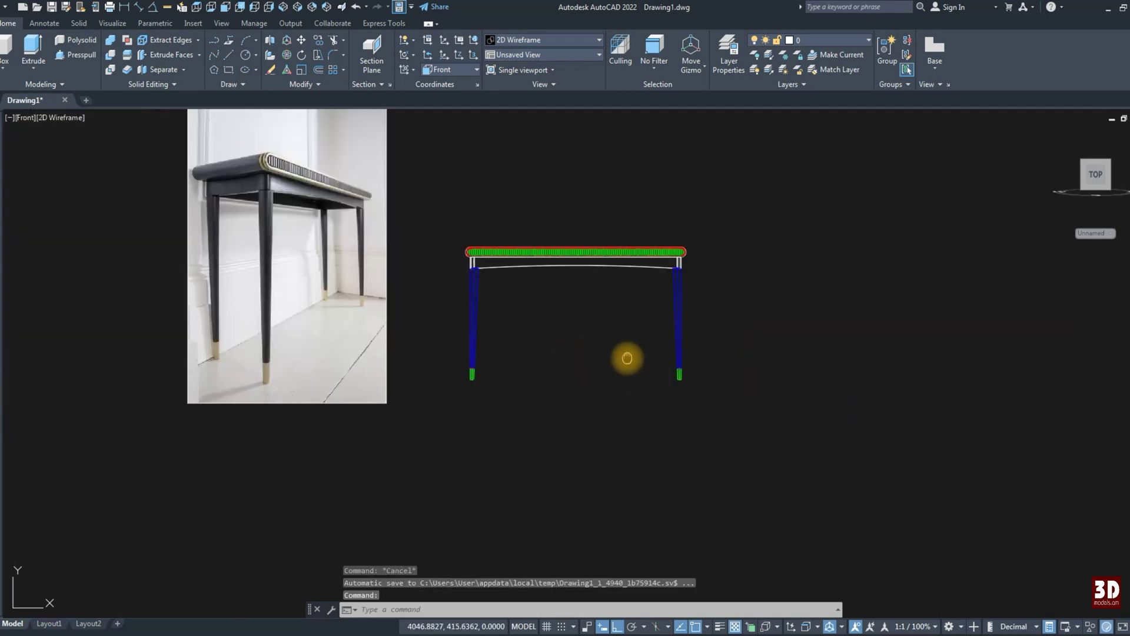
{"action": "scroll", "coordinate": [626, 356], "scroll_direction": "down", "scroll_amount": 2}
{"action": "scroll", "coordinate": [533, 351], "scroll_direction": "up", "scroll_amount": 3}
{"action": "scroll", "coordinate": [534, 354], "scroll_direction": "up", "scroll_amount": 2}
{"action": "middle_click_drag", "start_coordinate": [534, 354], "coordinate": [550, 369]}
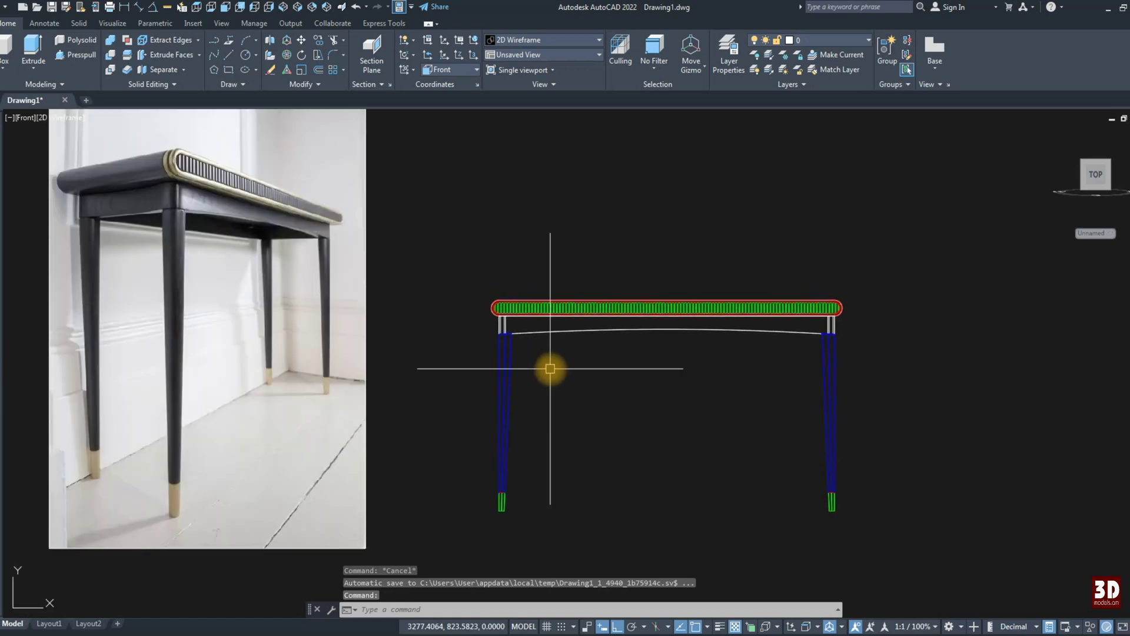
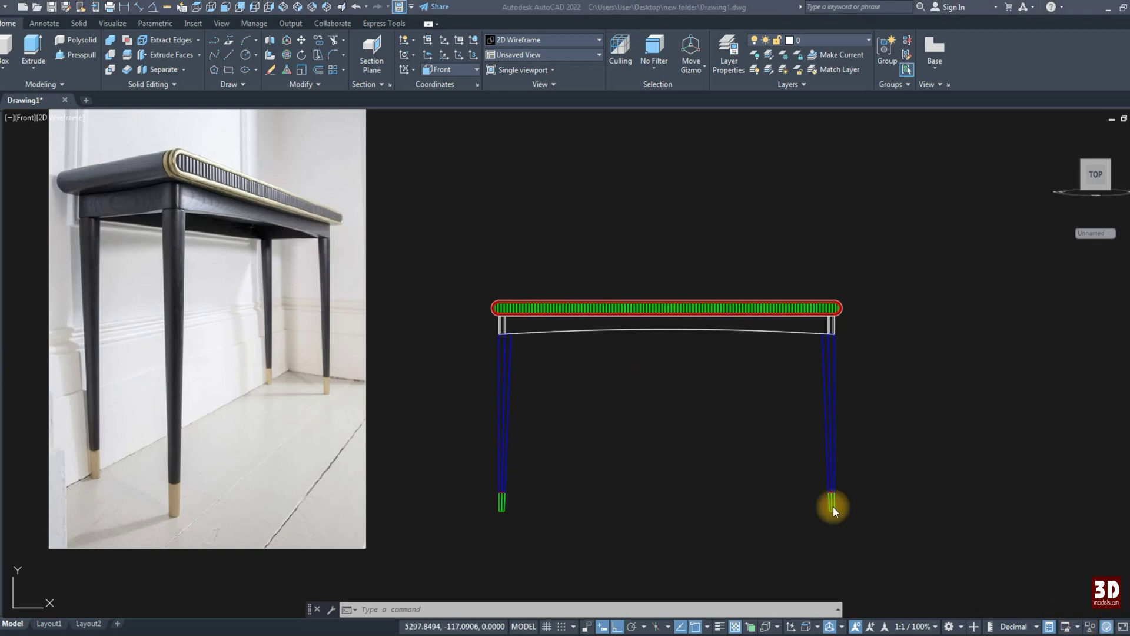
Step: In Left view, slice the table solid along a two-point plane and keep one side
{"action": "left_click", "coordinate": [254, 8]}
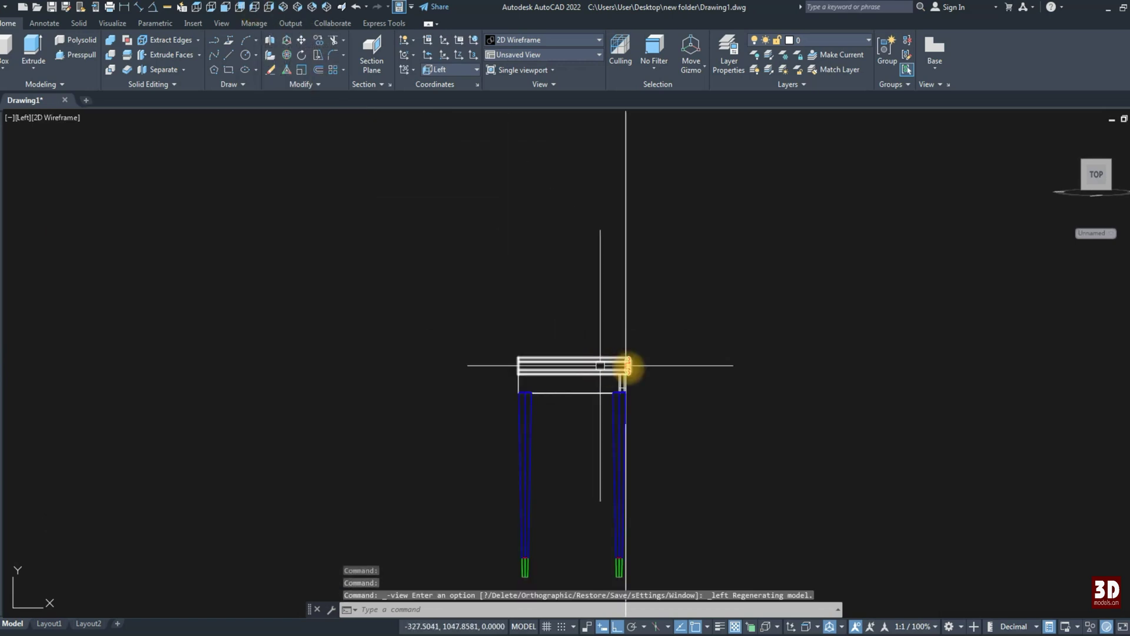
{"action": "scroll", "coordinate": [601, 365], "scroll_direction": "up", "scroll_amount": 8}
{"action": "scroll", "coordinate": [583, 315], "scroll_direction": "up", "scroll_amount": 2}
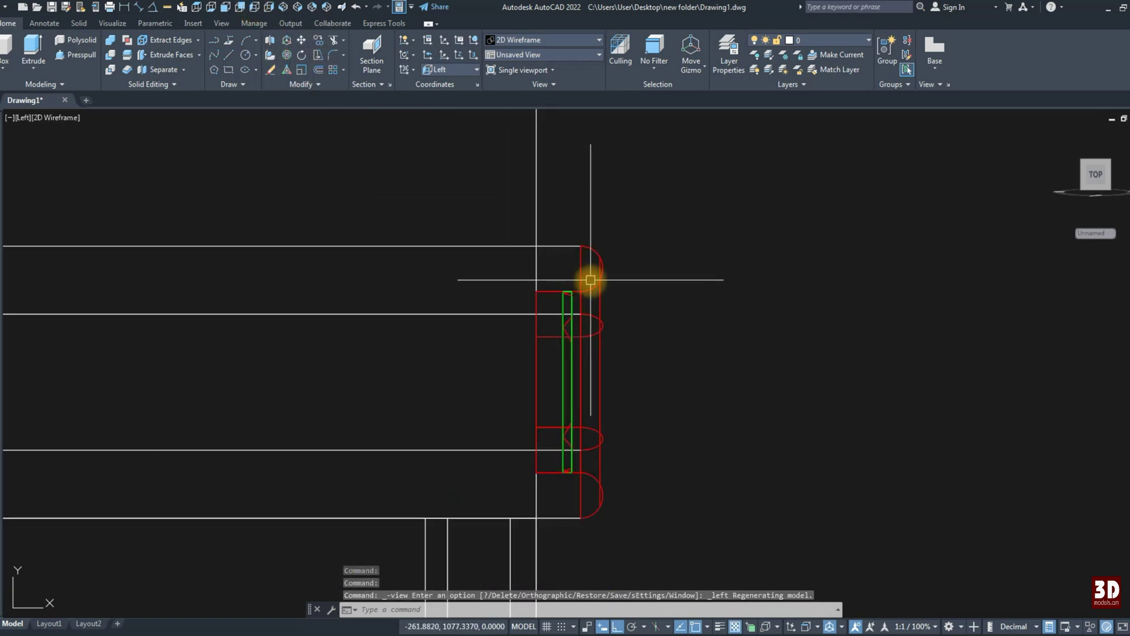
{"action": "left_click", "coordinate": [590, 280]}
{"action": "left_click", "coordinate": [127, 54]}
{"action": "key", "text": "Return"}
{"action": "left_click", "coordinate": [538, 277]}
{"action": "left_click", "coordinate": [517, 189]}
{"action": "key", "text": "Return"}
{"action": "left_click", "coordinate": [561, 248]}
{"action": "key", "text": "Escape"}
Step: Return to Front view and set the colour for new objects to Yellow
{"action": "left_click", "coordinate": [539, 226]}
{"action": "scroll", "coordinate": [484, 230], "scroll_direction": "down", "scroll_amount": 2}
{"action": "key", "text": "Escape"}
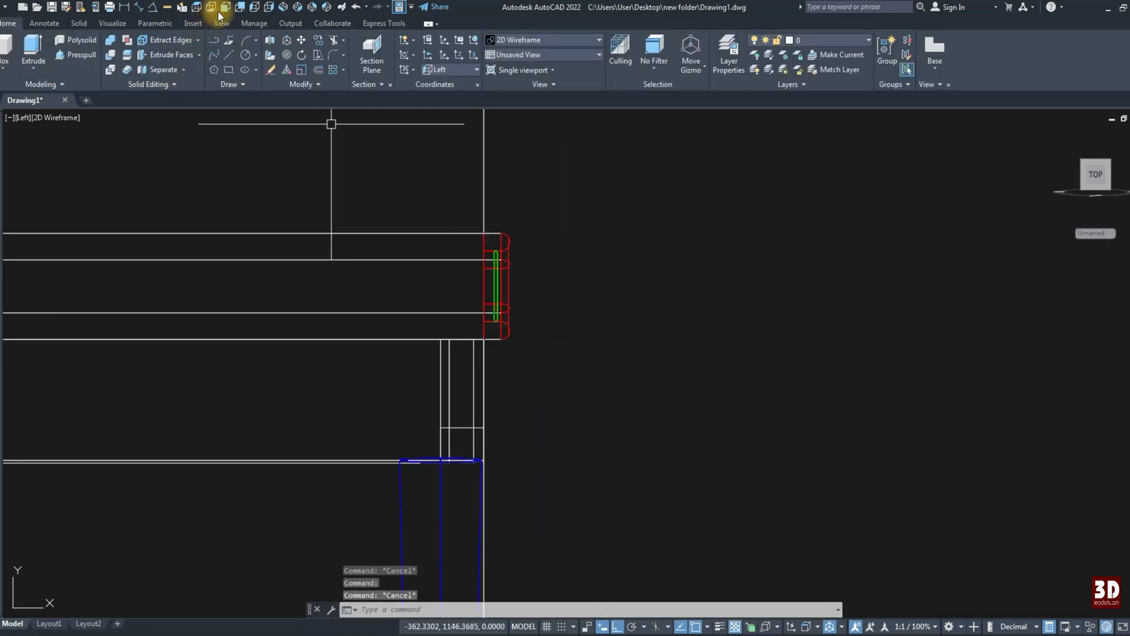
{"action": "left_click", "coordinate": [227, 8]}
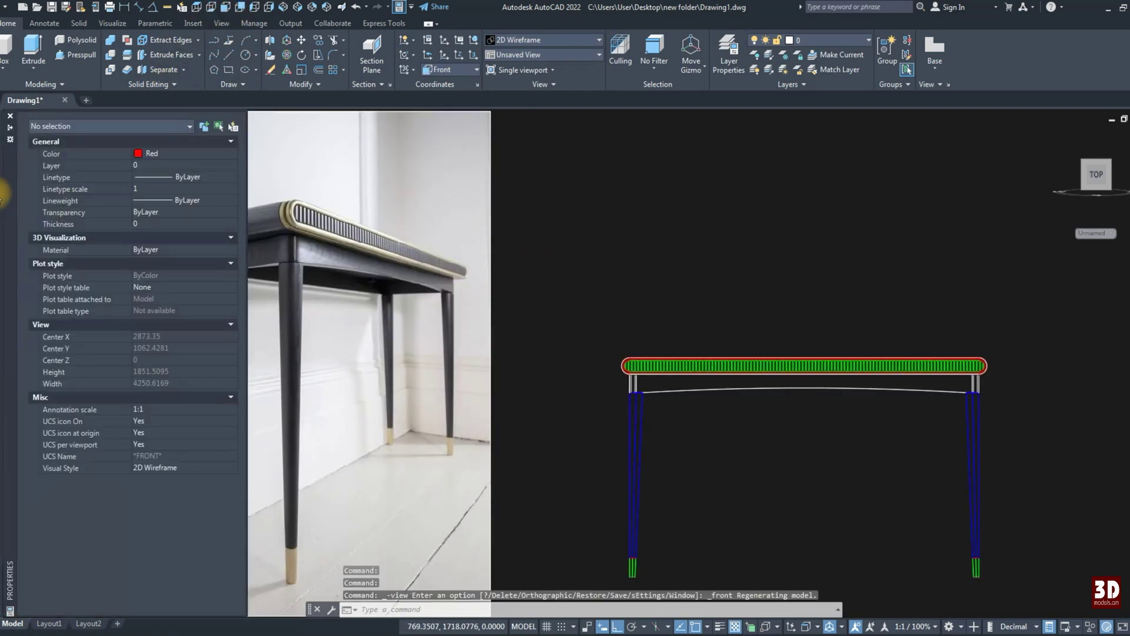
{"action": "left_click", "coordinate": [141, 155]}
{"action": "left_click", "coordinate": [155, 209]}
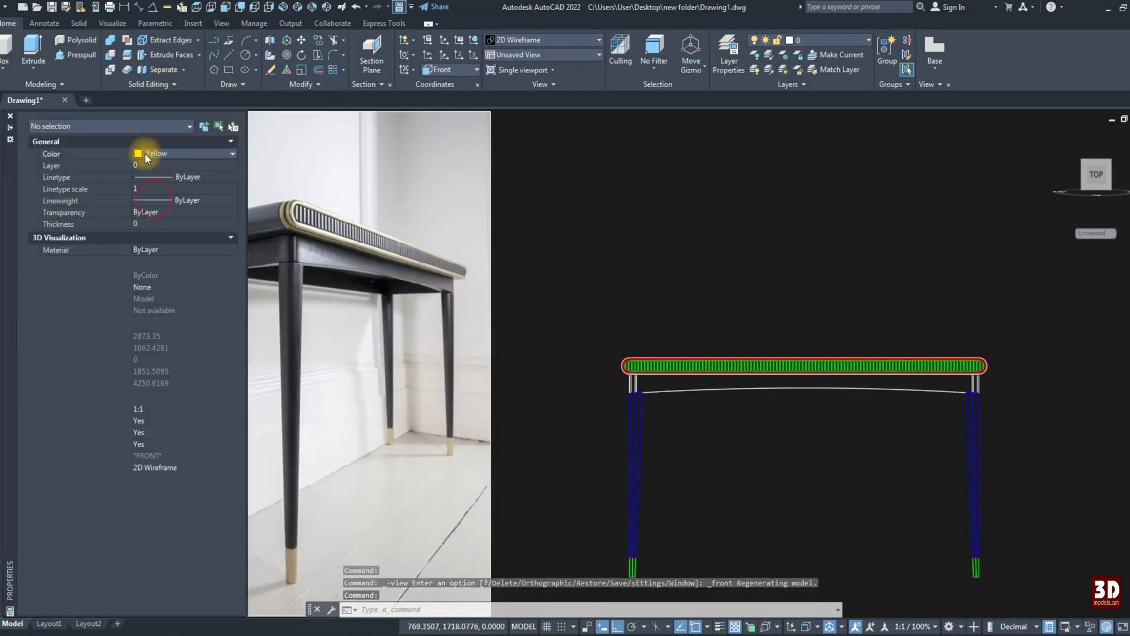
Step: Start a polyline with a straight segment along the tabletop's top edge
{"action": "left_click", "coordinate": [229, 39]}
{"action": "scroll", "coordinate": [777, 359], "scroll_direction": "up", "scroll_amount": 5}
{"action": "scroll", "coordinate": [839, 367], "scroll_direction": "up", "scroll_amount": 3}
{"action": "left_click", "coordinate": [840, 367]}
{"action": "scroll", "coordinate": [840, 368], "scroll_direction": "down", "scroll_amount": 3}
{"action": "scroll", "coordinate": [388, 362], "scroll_direction": "up", "scroll_amount": 4}
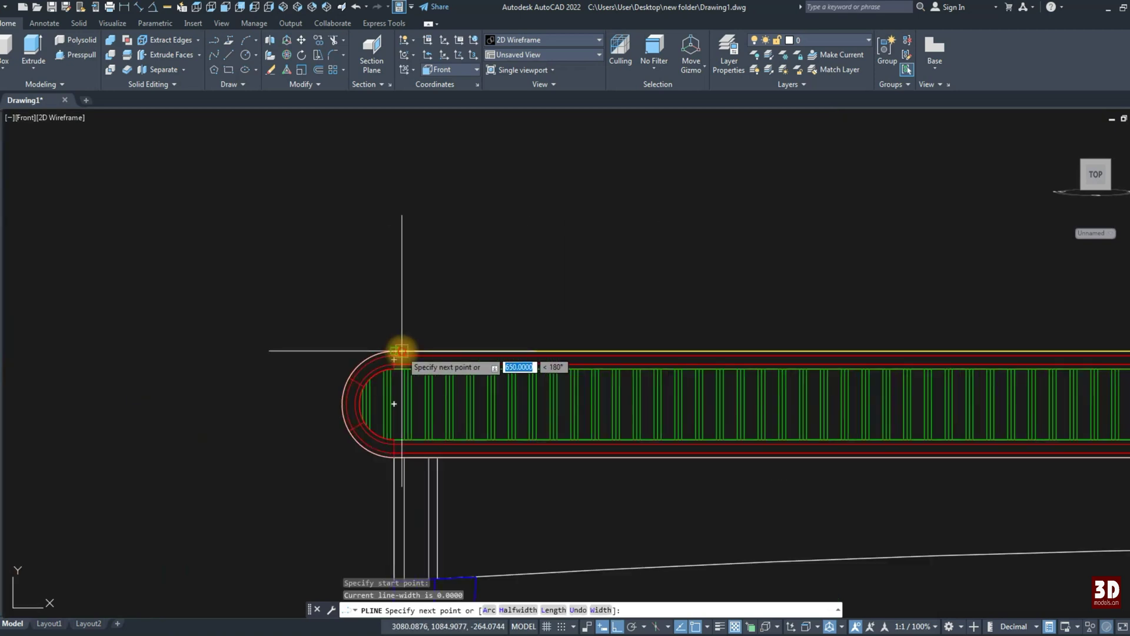
{"action": "left_click", "coordinate": [403, 351]}
Step: Continue the polyline with an arc around the tabletop's rounded left end
{"action": "type", "text": "a"}
{"action": "key", "text": "Return"}
{"action": "scroll", "coordinate": [400, 462], "scroll_direction": "up", "scroll_amount": 2}
{"action": "left_click", "coordinate": [387, 452]}
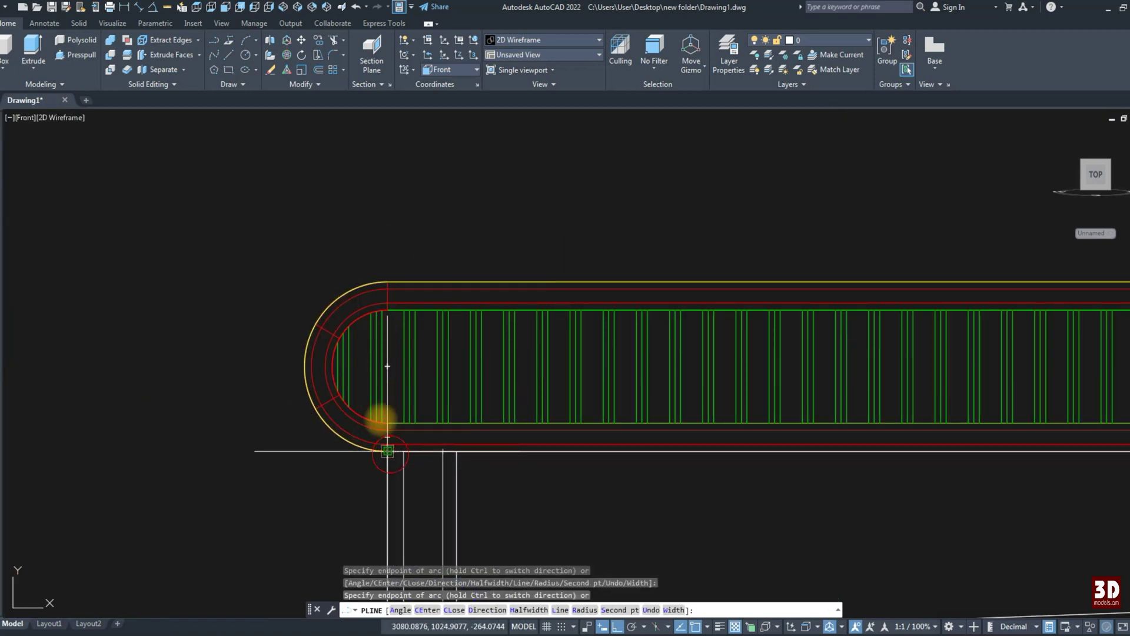
{"action": "type", "text": "l"}
{"action": "key", "text": "Return"}
{"action": "scroll", "coordinate": [388, 452], "scroll_direction": "down", "scroll_amount": 3}
{"action": "key", "text": "Escape"}
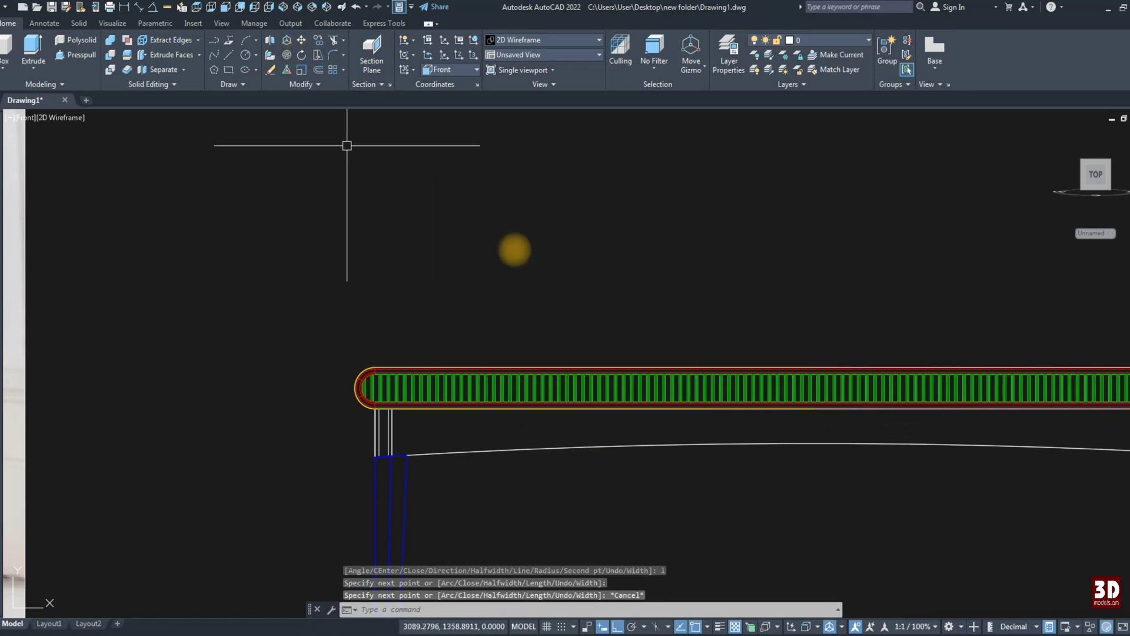
{"action": "scroll", "coordinate": [543, 262], "scroll_direction": "down", "scroll_amount": 5}
{"action": "scroll", "coordinate": [396, 194], "scroll_direction": "up", "scroll_amount": 2}
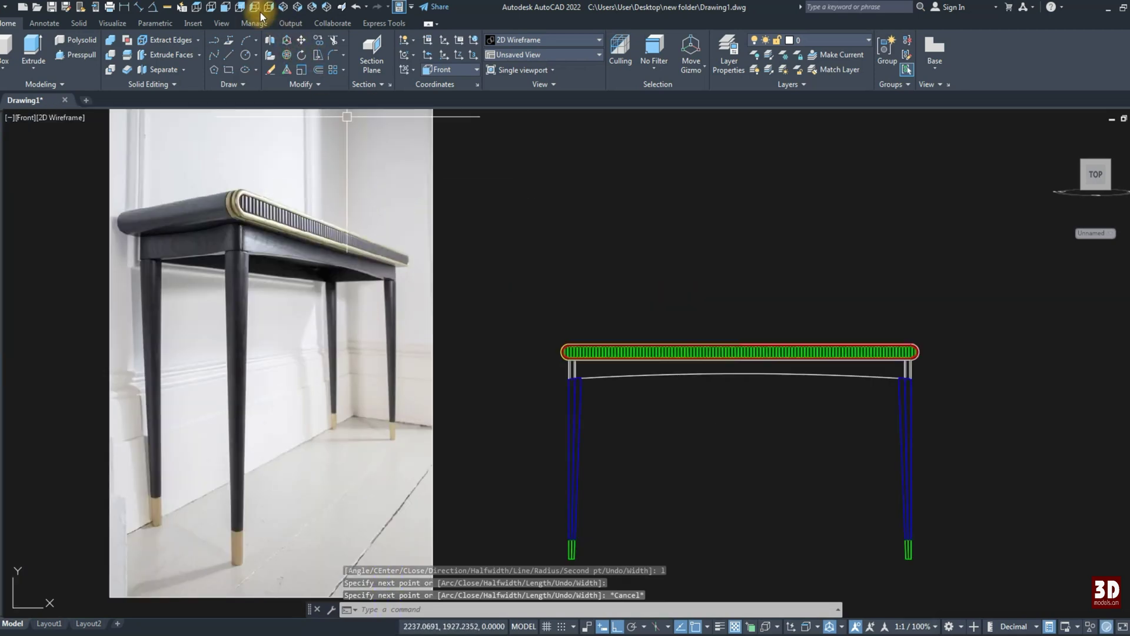
Step: In Left view, zoom to the tabletop corner and draw a short line down from the top edge
{"action": "left_click", "coordinate": [260, 9]}
{"action": "scroll", "coordinate": [626, 365], "scroll_direction": "up", "scroll_amount": 3}
{"action": "scroll", "coordinate": [618, 330], "scroll_direction": "up", "scroll_amount": 3}
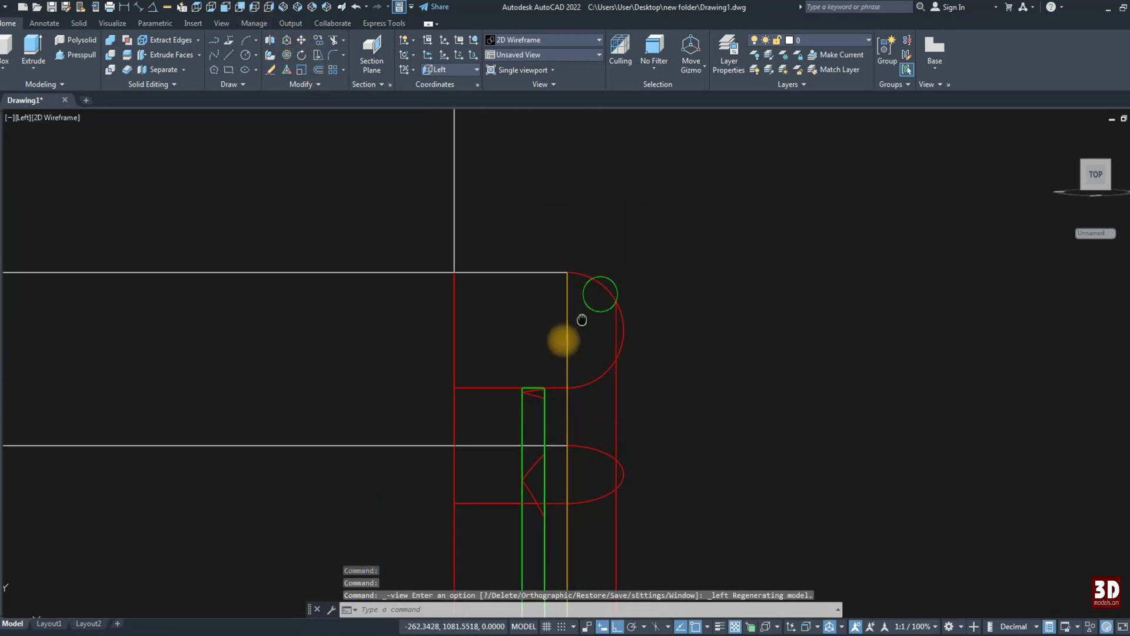
{"action": "scroll", "coordinate": [561, 336], "scroll_direction": "up", "scroll_amount": 2}
{"action": "type", "text": "l"}
{"action": "key", "text": "Return"}
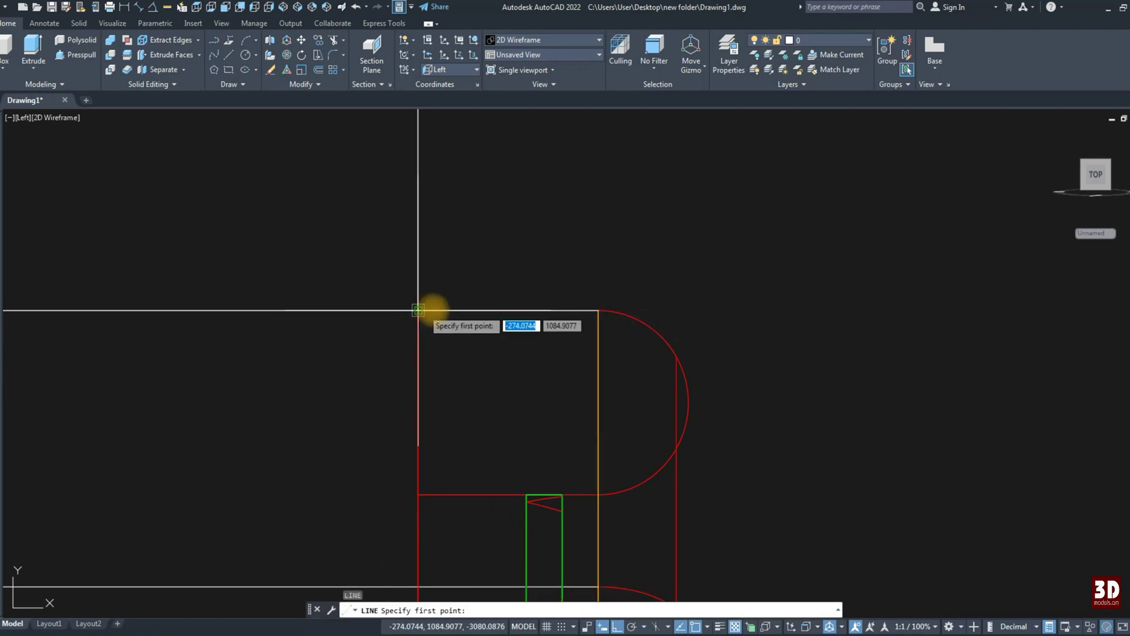
{"action": "left_click", "coordinate": [509, 312]}
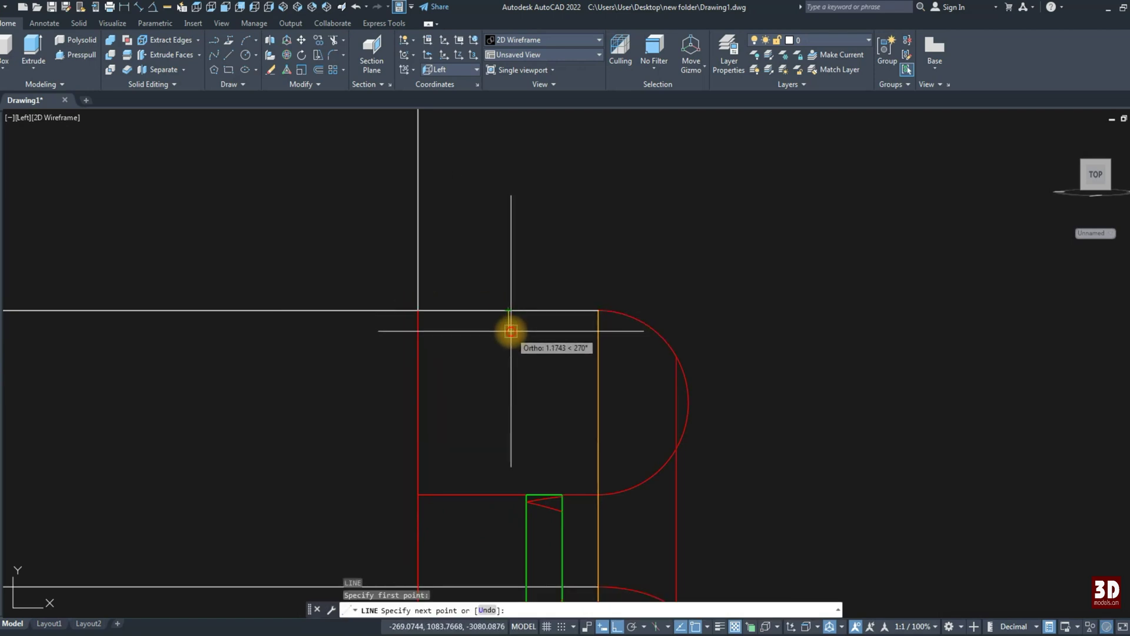
{"action": "left_click", "coordinate": [511, 331]}
{"action": "key", "text": "Escape"}
Step: Draw a short tick line at the top edge and mirror it, keeping the original
{"action": "left_click", "coordinate": [229, 40]}
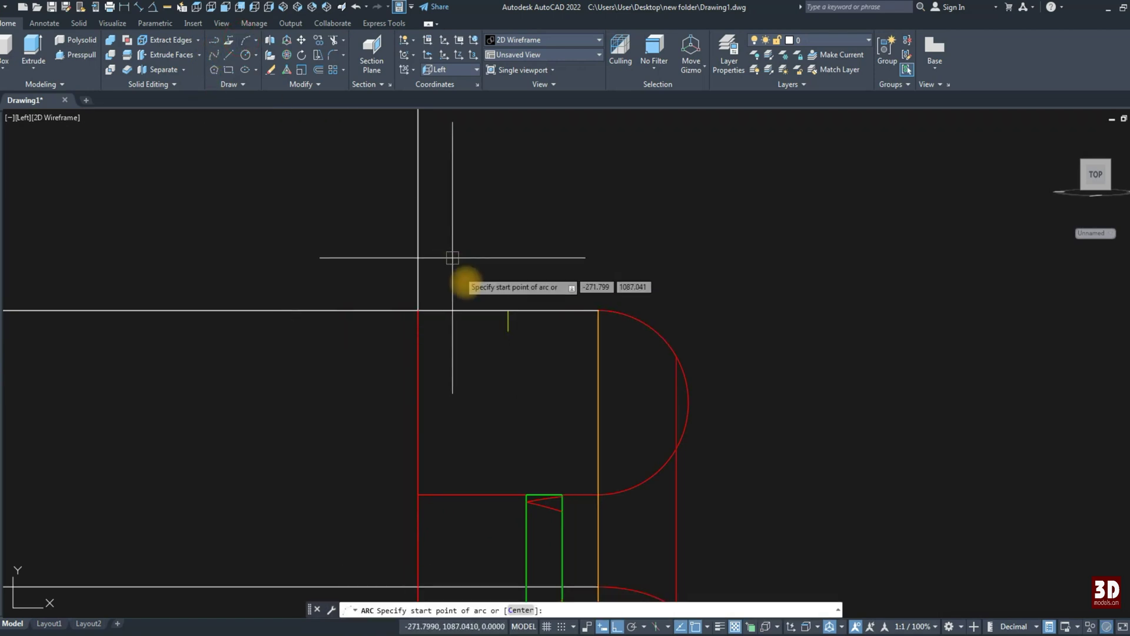
{"action": "scroll", "coordinate": [487, 303], "scroll_direction": "up", "scroll_amount": 2}
{"action": "left_click", "coordinate": [520, 315]}
{"action": "left_click", "coordinate": [476, 330]}
{"action": "key", "text": "Escape"}
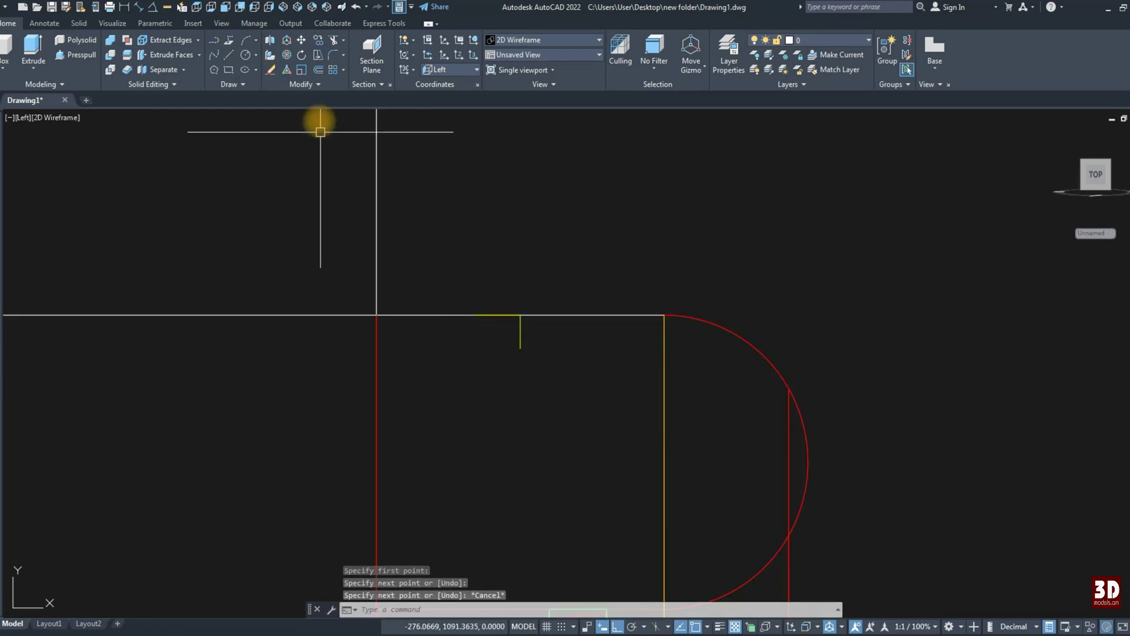
{"action": "left_click", "coordinate": [318, 84]}
{"action": "left_click", "coordinate": [272, 99]}
{"action": "left_click", "coordinate": [453, 283]}
{"action": "left_click", "coordinate": [559, 328]}
{"action": "key", "text": "Return"}
{"action": "left_click", "coordinate": [520, 316]}
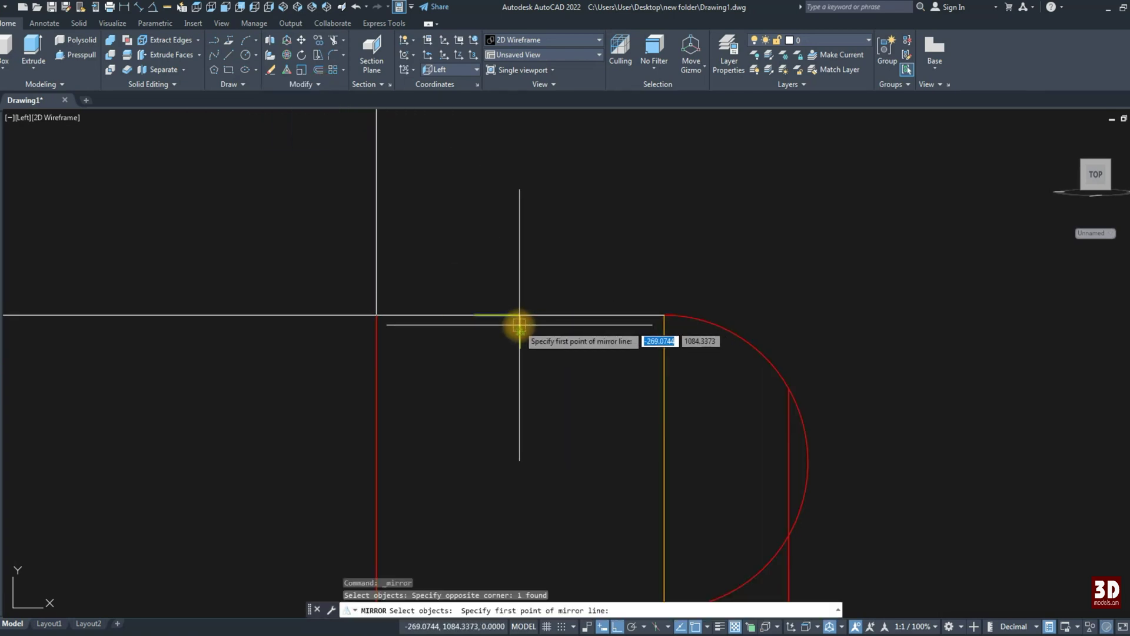
{"action": "left_click", "coordinate": [509, 411]}
{"action": "key", "text": "Return"}
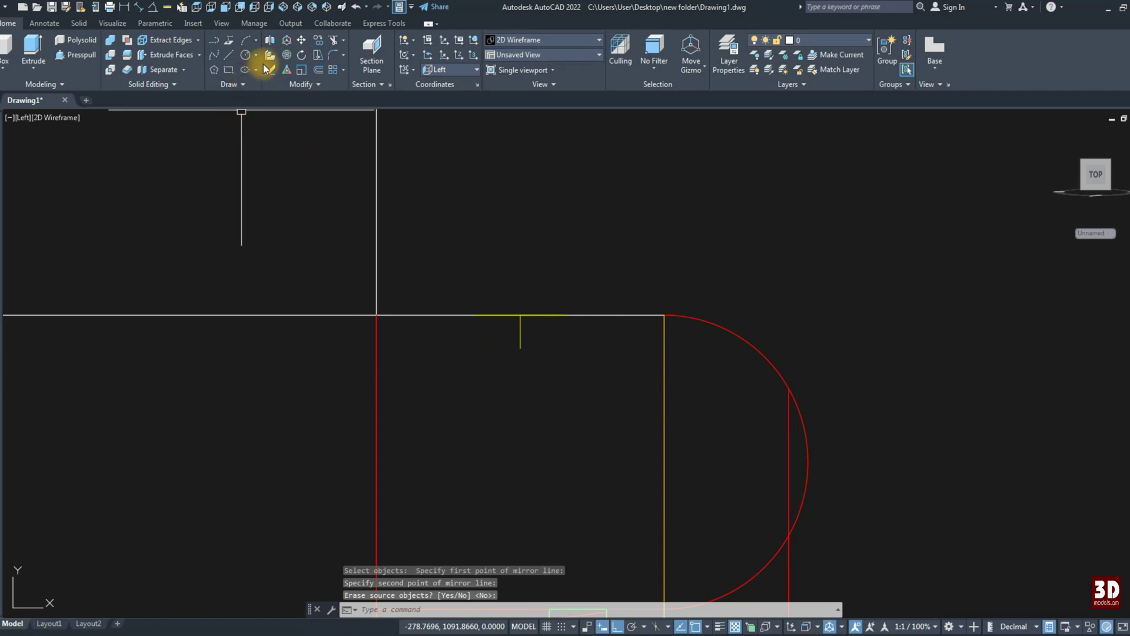
Step: Draw a small 3-point arc below the top edge and mirror it across the edge
{"action": "left_click", "coordinate": [247, 42]}
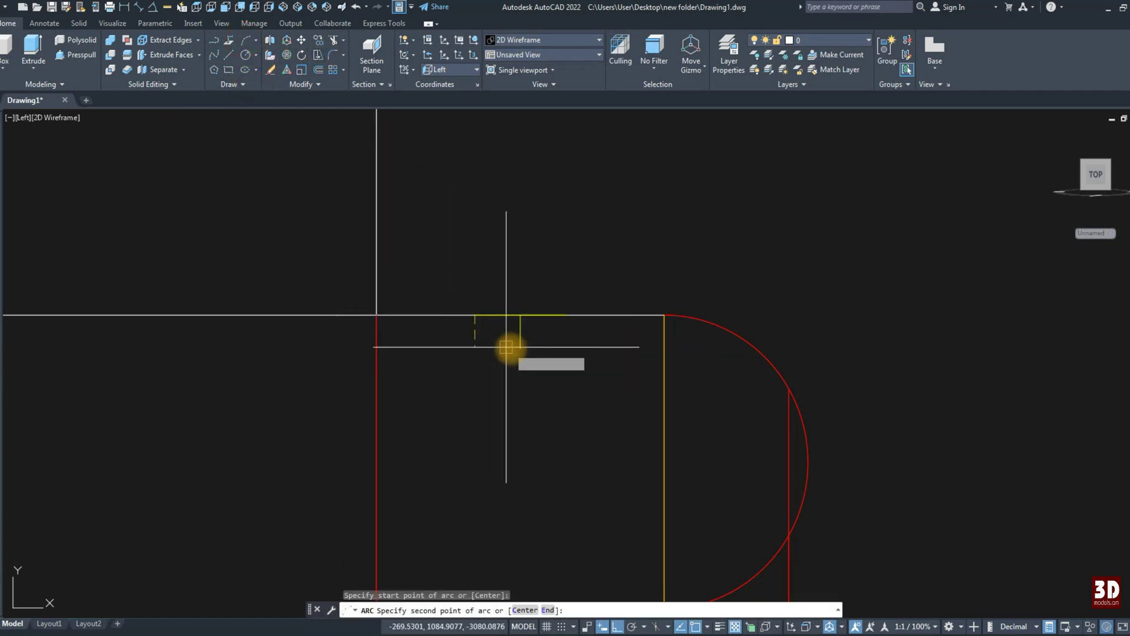
{"action": "left_click", "coordinate": [565, 317]}
{"action": "scroll", "coordinate": [475, 329], "scroll_direction": "up", "scroll_amount": 2}
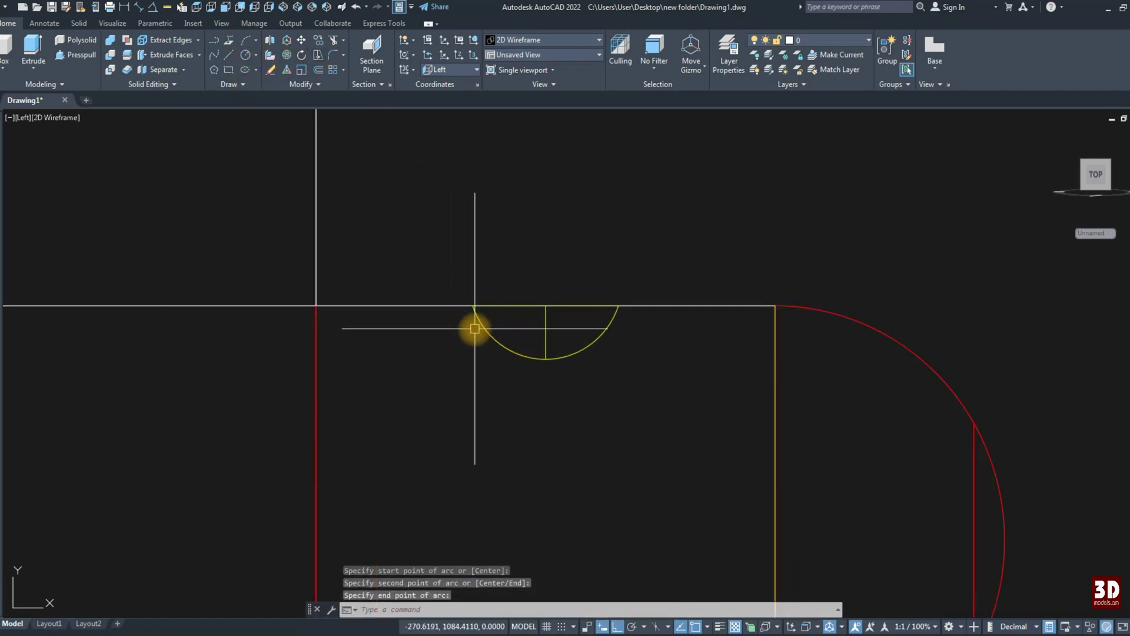
{"action": "key", "text": "Escape"}
{"action": "left_click", "coordinate": [474, 315]}
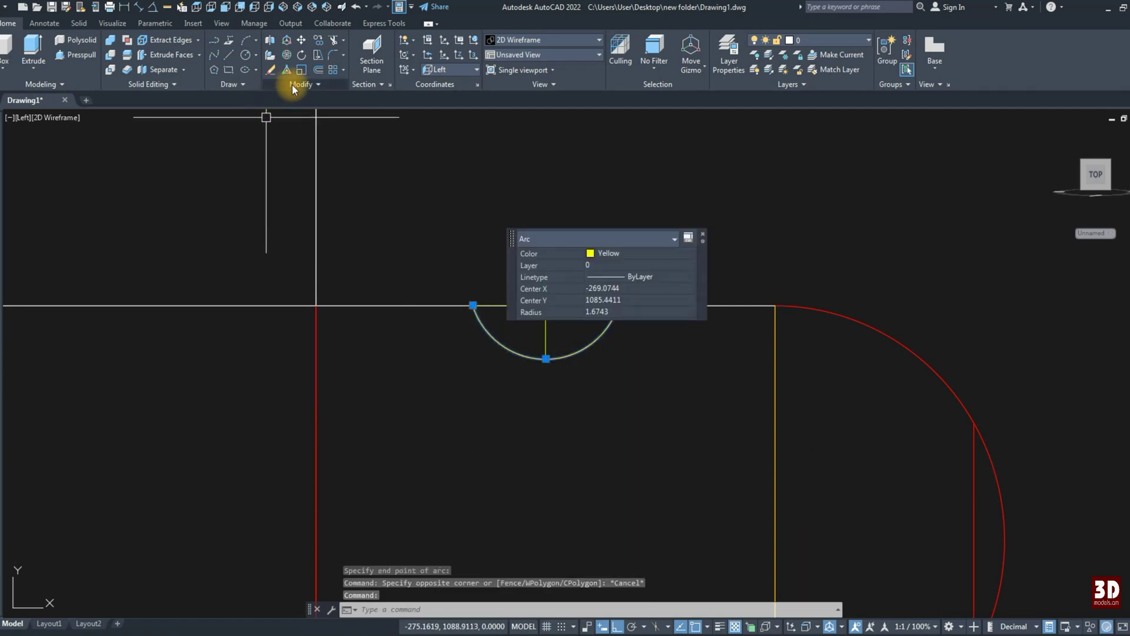
{"action": "left_click", "coordinate": [331, 106]}
{"action": "left_click", "coordinate": [474, 305]}
{"action": "left_click", "coordinate": [428, 323]}
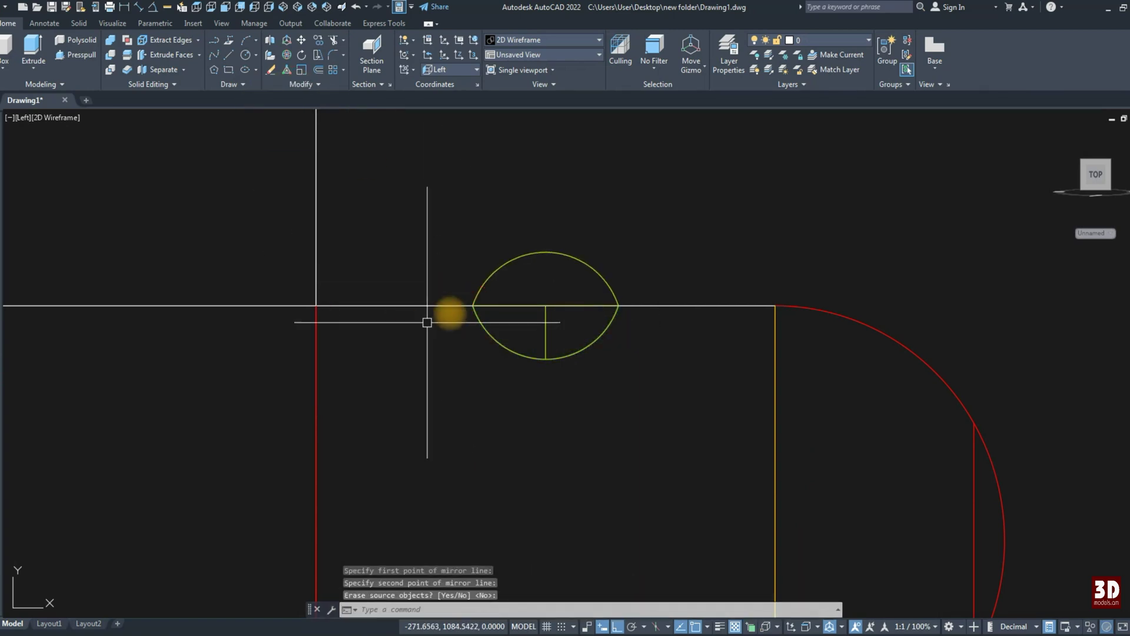
Step: Erase the unwanted upper arc and delete the short vertical tick
{"action": "key", "text": "Return"}
{"action": "left_click", "coordinate": [474, 250]}
{"action": "key", "text": "Return"}
{"action": "left_click", "coordinate": [473, 286]}
{"action": "type", "text": "e"}
{"action": "key", "text": "Return"}
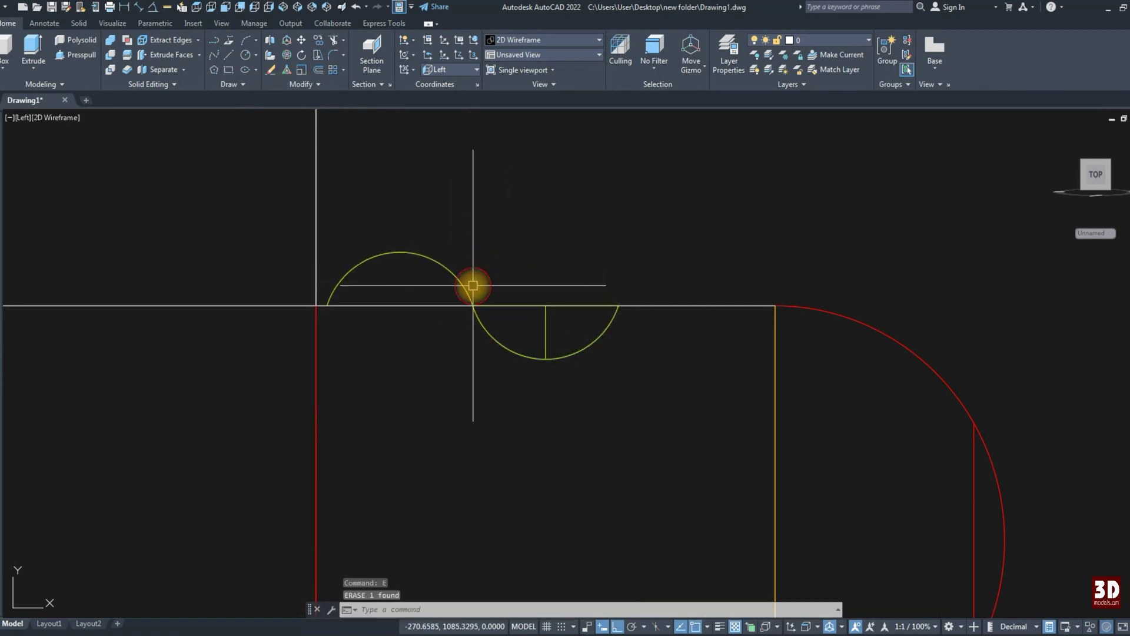
{"action": "left_click", "coordinate": [543, 323]}
{"action": "key", "text": "Delete"}
{"action": "left_click", "coordinate": [474, 315]}
{"action": "key", "text": "Escape"}
Step: Move both arcs up so their crest sits on the tabletop's top edge
{"action": "left_click", "coordinate": [500, 345]}
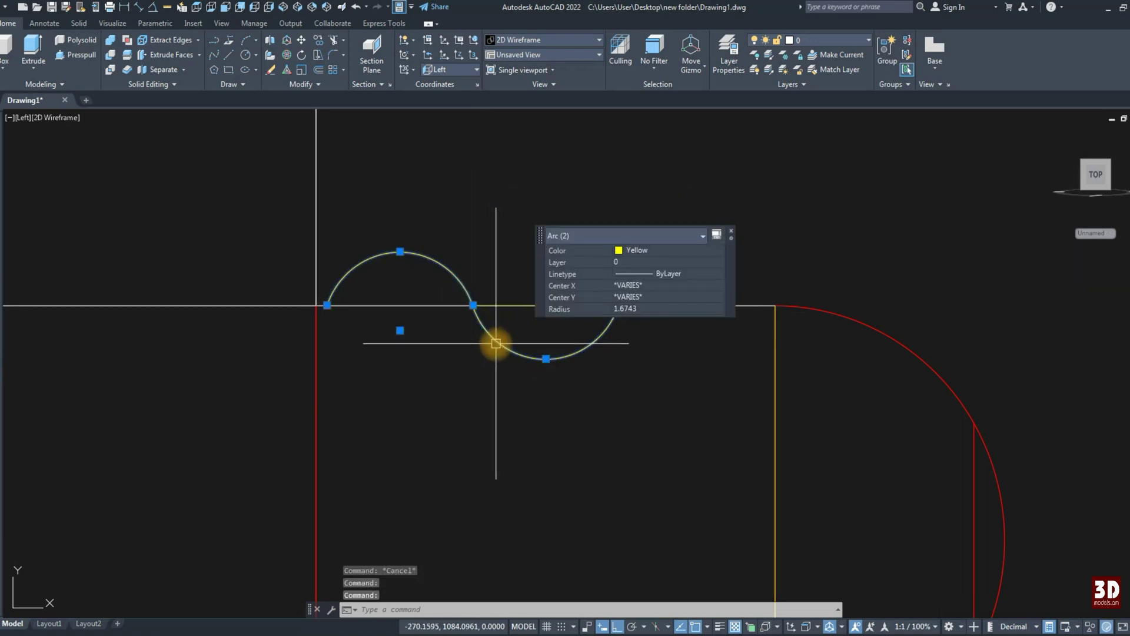
{"action": "scroll", "coordinate": [421, 369], "scroll_direction": "up", "scroll_amount": 2}
{"action": "type", "text": "m"}
{"action": "key", "text": "Return"}
{"action": "left_click", "coordinate": [424, 371]}
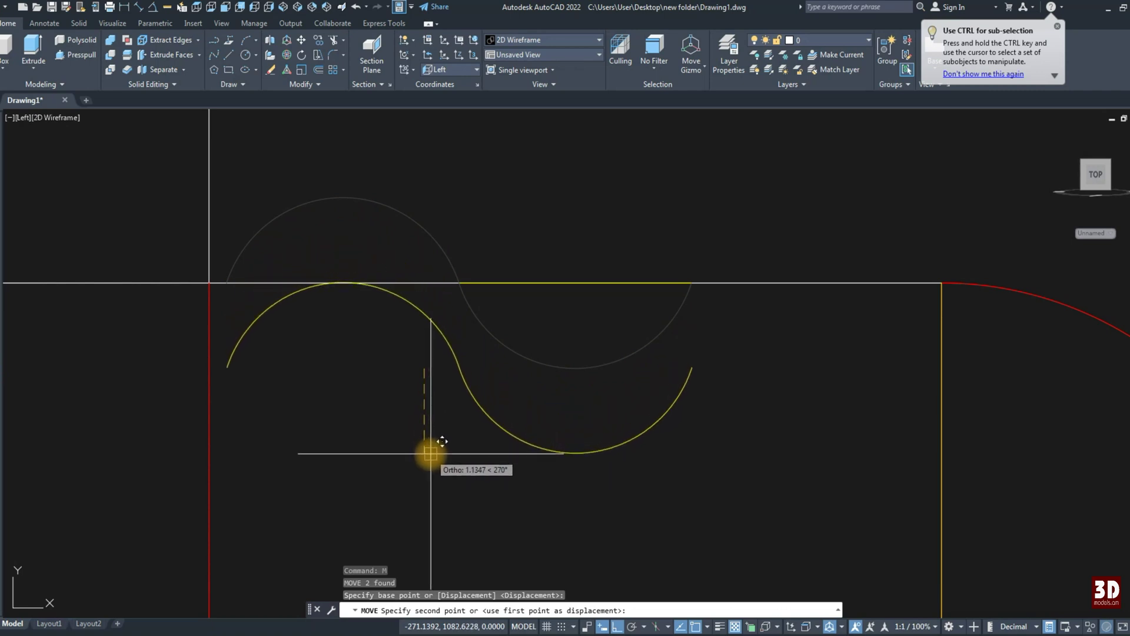
{"action": "left_click", "coordinate": [430, 453]}
{"action": "scroll", "coordinate": [439, 287], "scroll_direction": "down", "scroll_amount": 5}
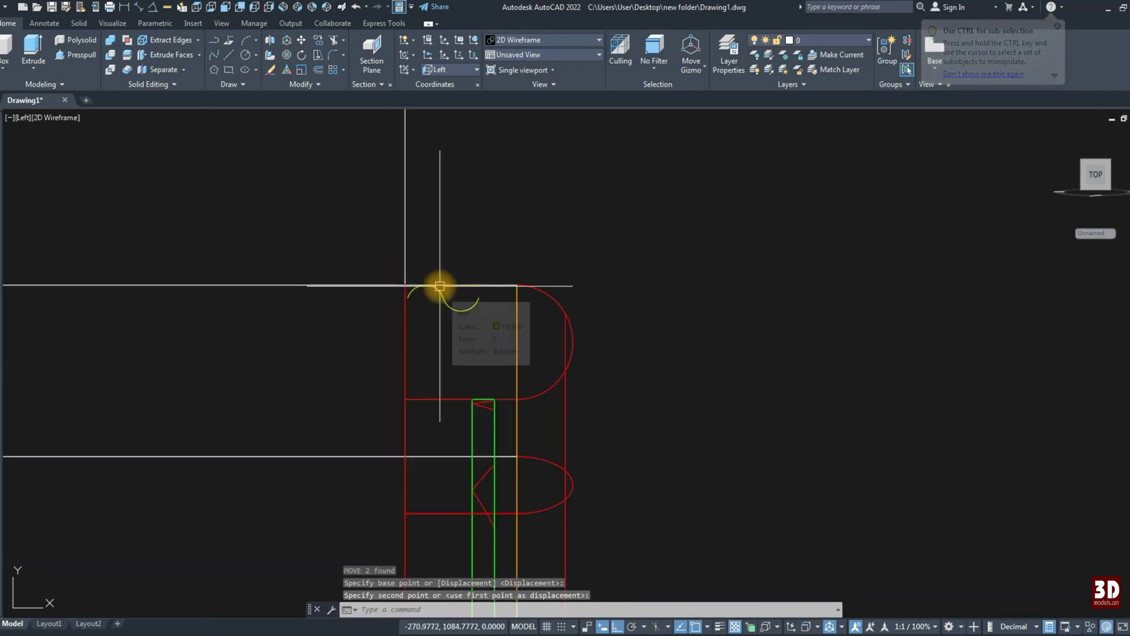
{"action": "scroll", "coordinate": [439, 286], "scroll_direction": "up", "scroll_amount": 4}
{"action": "scroll", "coordinate": [366, 302], "scroll_direction": "up", "scroll_amount": 3}
{"action": "scroll", "coordinate": [290, 283], "scroll_direction": "up", "scroll_amount": 3}
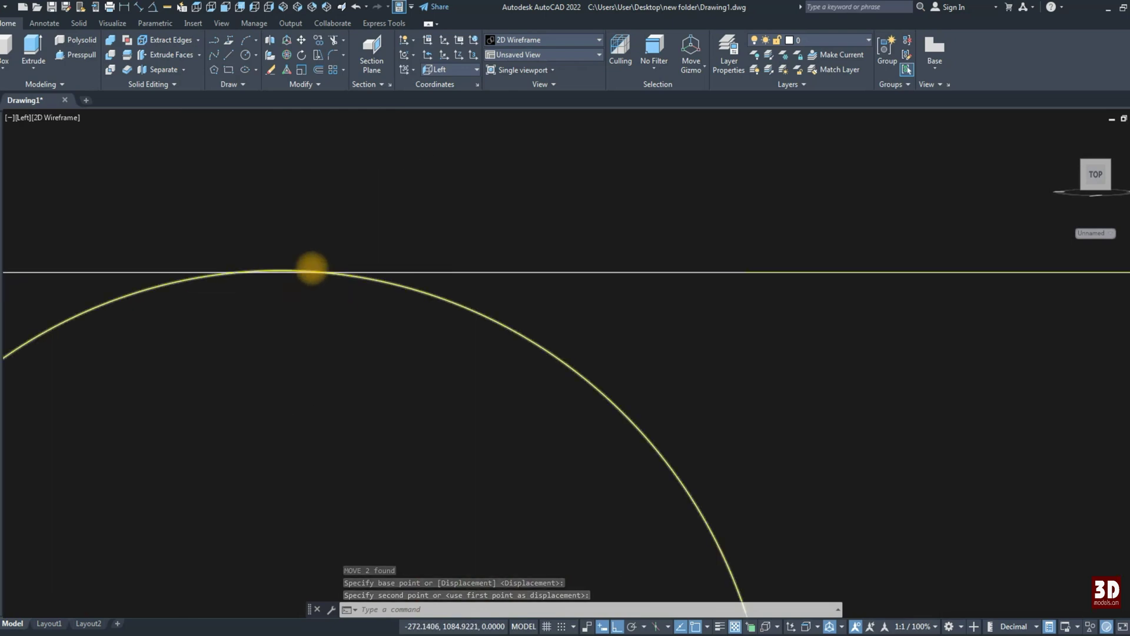
Step: Draw a vertical line through the arc crest and trim away the arc left of it
{"action": "type", "text": "l"}
{"action": "key", "text": "Return"}
{"action": "left_click", "coordinate": [292, 271]}
{"action": "left_click", "coordinate": [295, 395]}
{"action": "key", "text": "Escape"}
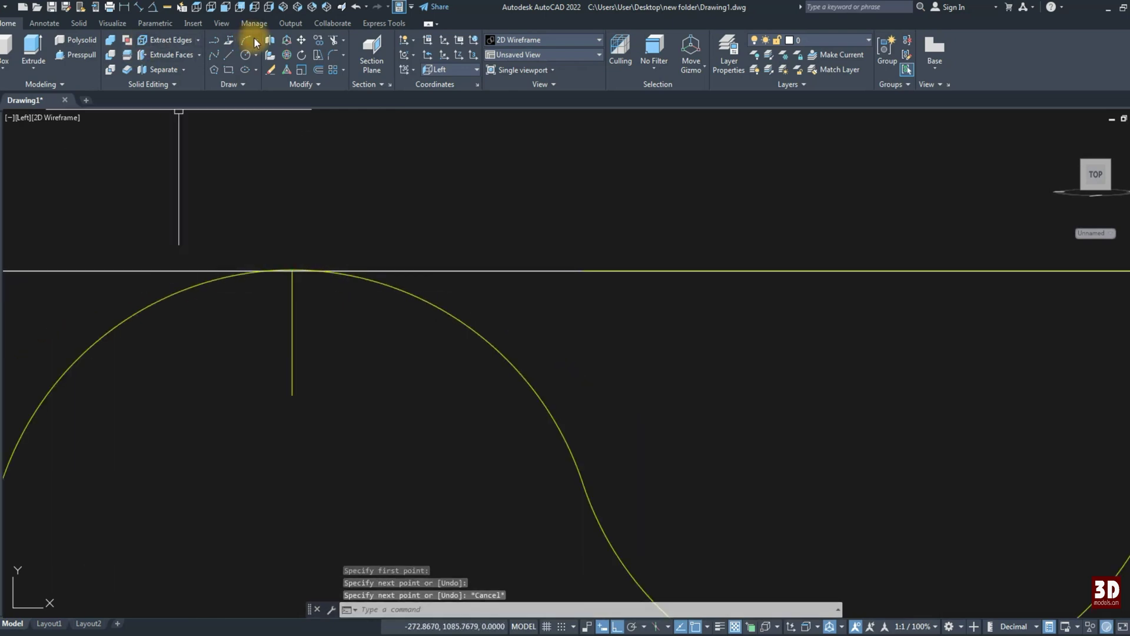
{"action": "left_click", "coordinate": [321, 42]}
{"action": "left_click", "coordinate": [203, 289]}
{"action": "key", "text": "Escape"}
{"action": "left_click", "coordinate": [290, 315]}
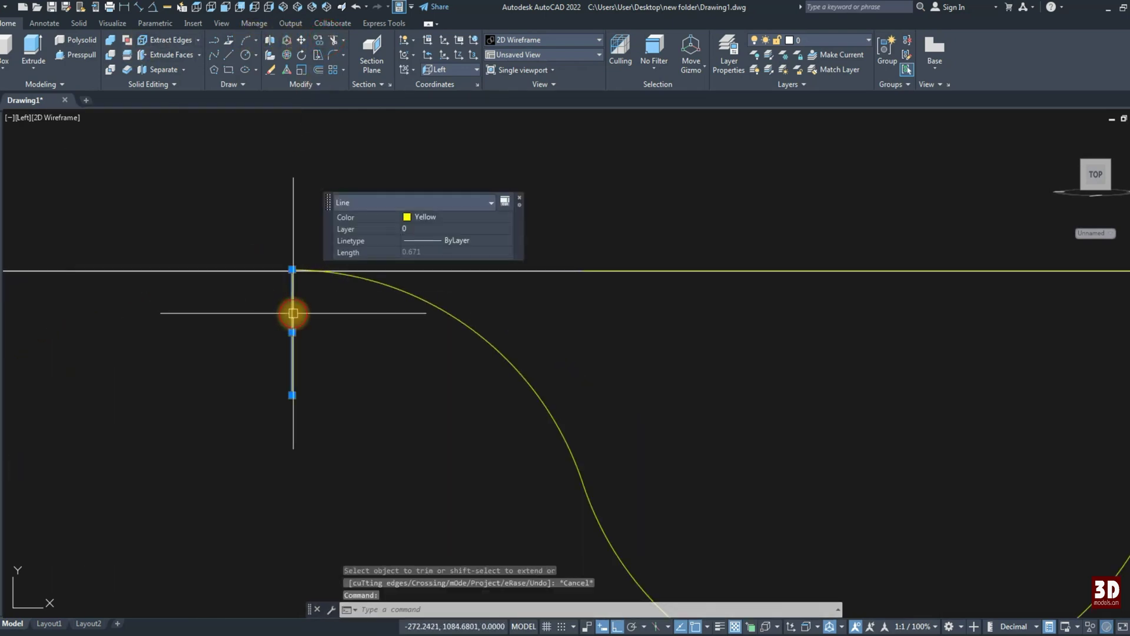
{"action": "scroll", "coordinate": [295, 307], "scroll_direction": "down", "scroll_amount": 3}
{"action": "key", "text": "Return"}
{"action": "key", "text": "Escape"}
Step: Mirror the trimmed curve half to form a symmetric cove profile
{"action": "left_click", "coordinate": [279, 232]}
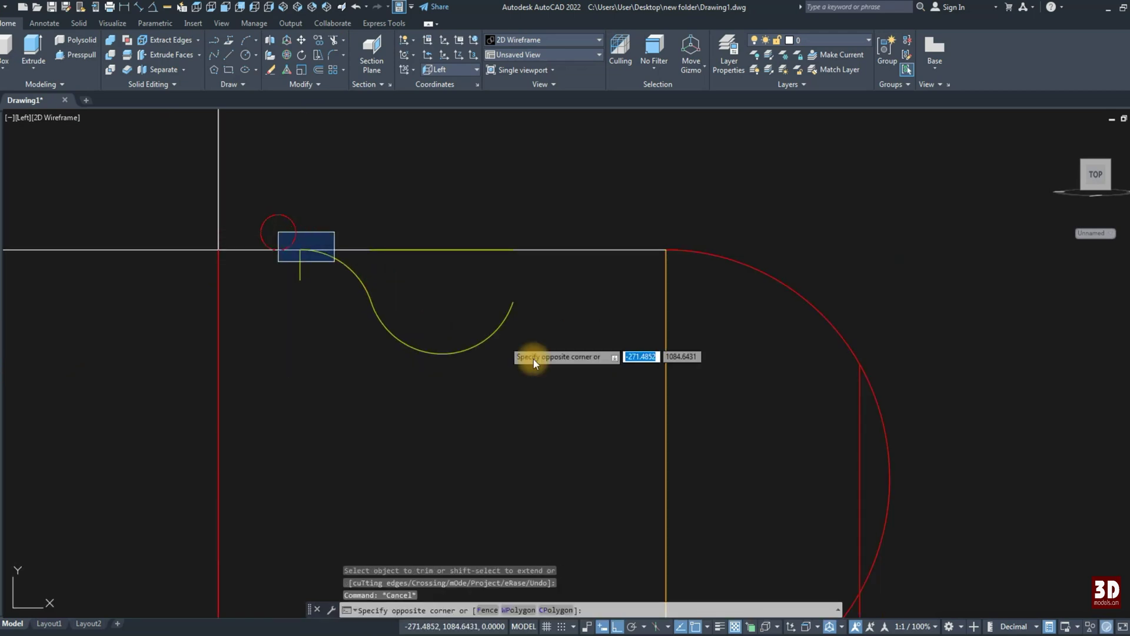
{"action": "left_click", "coordinate": [463, 359]}
{"action": "left_click", "coordinate": [332, 100]}
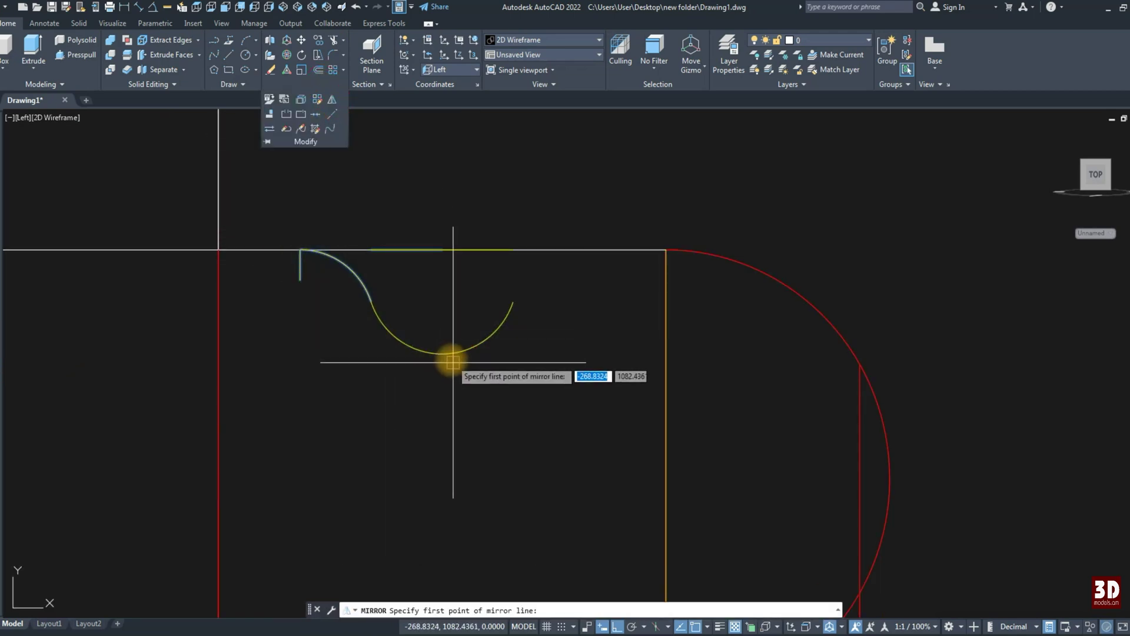
{"action": "left_click", "coordinate": [442, 353]}
{"action": "left_click", "coordinate": [437, 324]}
{"action": "key", "text": "Return"}
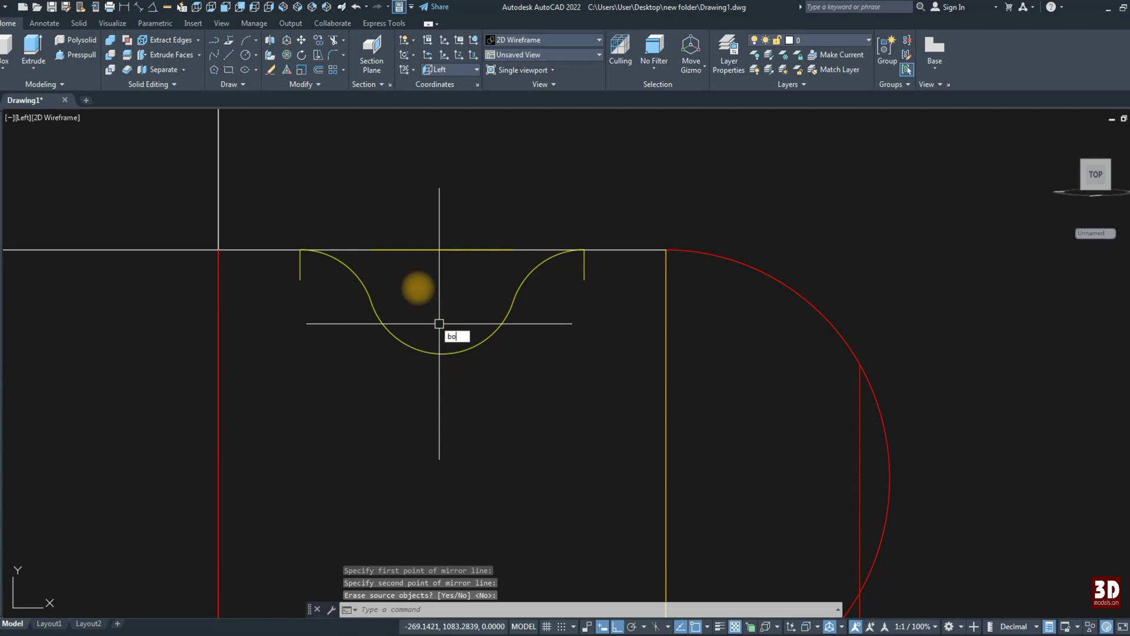
Step: Create a closed boundary polyline by picking inside the cove profile
{"action": "key", "text": "Return"}
{"action": "left_click", "coordinate": [396, 203]}
{"action": "left_click", "coordinate": [412, 288]}
{"action": "key", "text": "Return"}
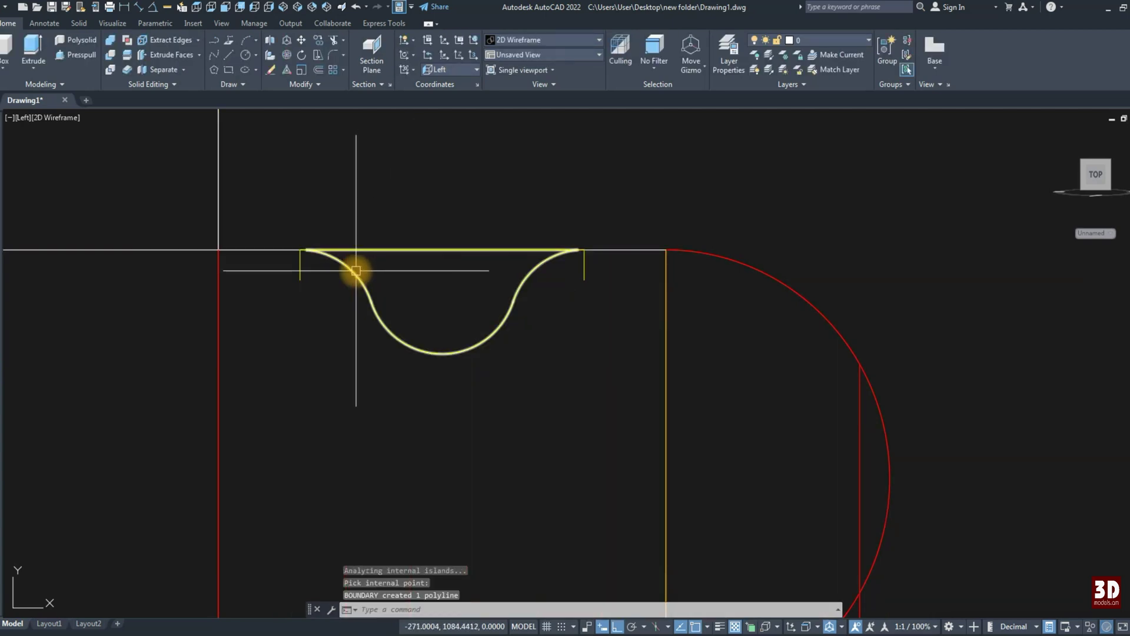
{"action": "left_click", "coordinate": [285, 222]}
Step: Erase the leftover left- and right-side pieces around the profile
{"action": "left_click", "coordinate": [453, 373]}
{"action": "type", "text": "e"}
{"action": "key", "text": "Return"}
{"action": "left_click", "coordinate": [572, 274]}
{"action": "left_click", "coordinate": [613, 295]}
{"action": "left_click", "coordinate": [379, 197]}
{"action": "left_click", "coordinate": [534, 303]}
{"action": "type", "text": "e"}
{"action": "key", "text": "Return"}
{"action": "left_click", "coordinate": [553, 244]}
{"action": "scroll", "coordinate": [544, 254], "scroll_direction": "down", "scroll_amount": 3}
Step: Select the curved flute profile and start moving it, then cancel the move
{"action": "key", "text": "Escape"}
{"action": "key", "text": "Escape"}
{"action": "middle_click_drag", "start_coordinate": [517, 252], "coordinate": [518, 265], "text": "shift"}
{"action": "left_click", "coordinate": [506, 265]}
{"action": "type", "text": "m"}
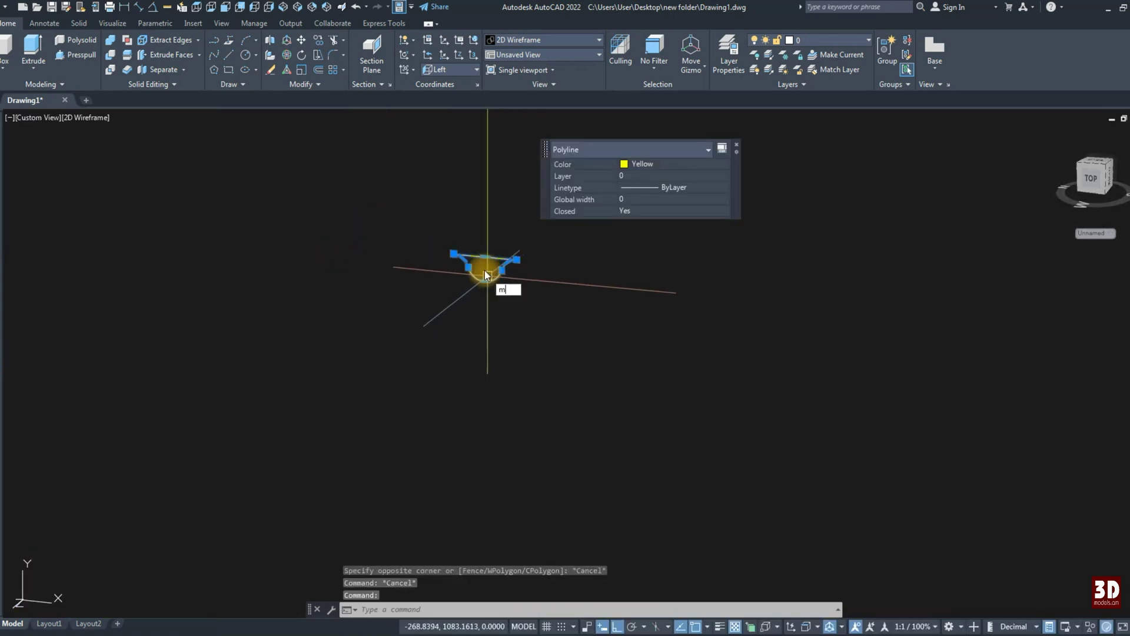
{"action": "key", "text": "Return"}
{"action": "left_click", "coordinate": [479, 262]}
{"action": "scroll", "coordinate": [539, 321], "scroll_direction": "up", "scroll_amount": 5}
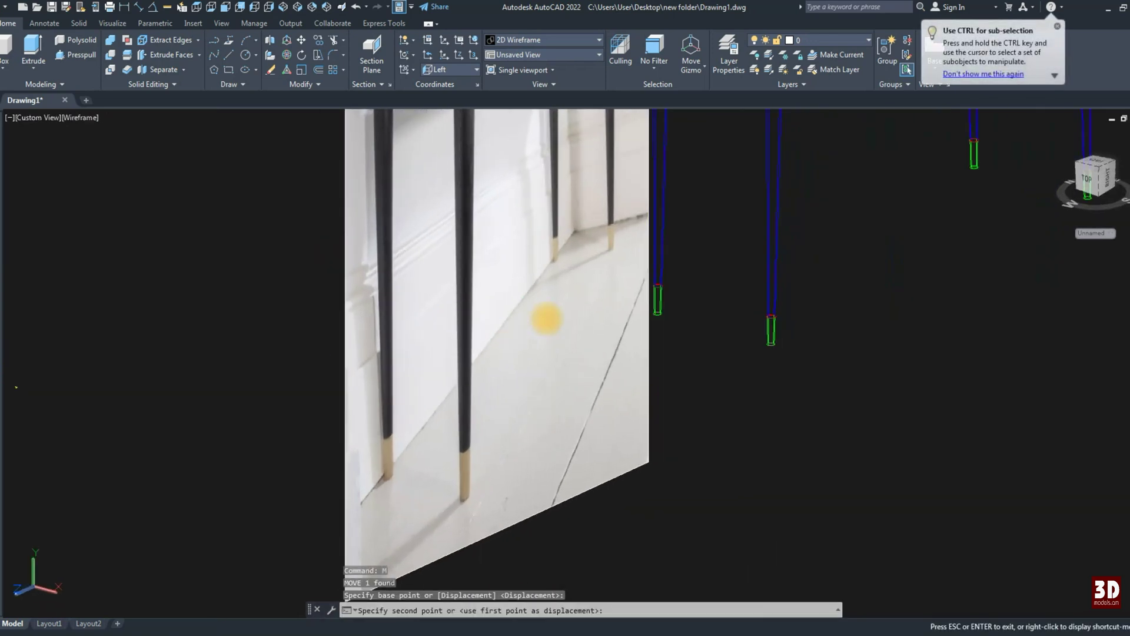
{"action": "scroll", "coordinate": [546, 319], "scroll_direction": "down", "scroll_amount": 5}
{"action": "scroll", "coordinate": [576, 353], "scroll_direction": "up", "scroll_amount": 4}
{"action": "scroll", "coordinate": [619, 244], "scroll_direction": "up", "scroll_amount": 2}
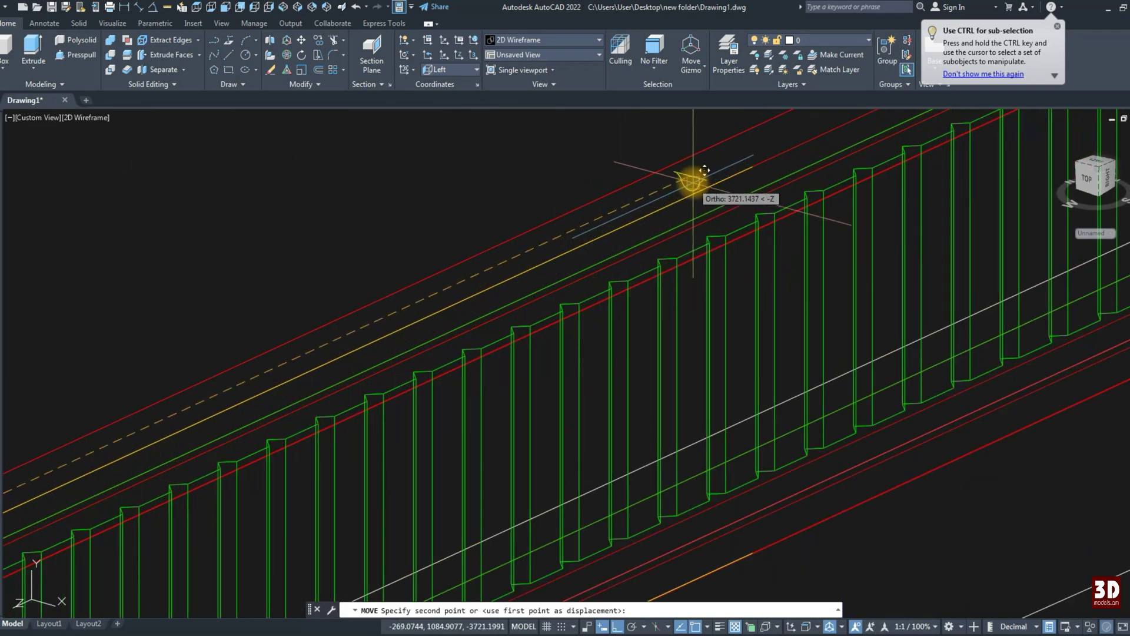
{"action": "scroll", "coordinate": [677, 206], "scroll_direction": "up", "scroll_amount": 1}
{"action": "scroll", "coordinate": [649, 245], "scroll_direction": "up", "scroll_amount": 3}
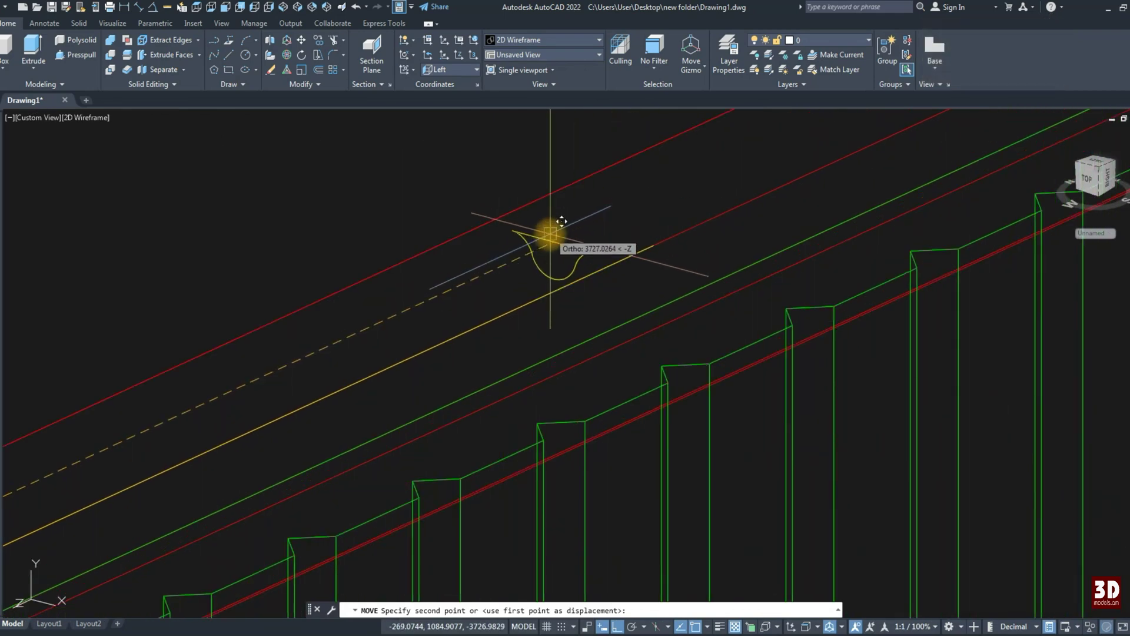
{"action": "scroll", "coordinate": [661, 245], "scroll_direction": "down", "scroll_amount": 1}
{"action": "key", "text": "Escape"}
Step: Move the curved flute profile from its base point onto the rail line
{"action": "scroll", "coordinate": [619, 277], "scroll_direction": "down", "scroll_amount": 4}
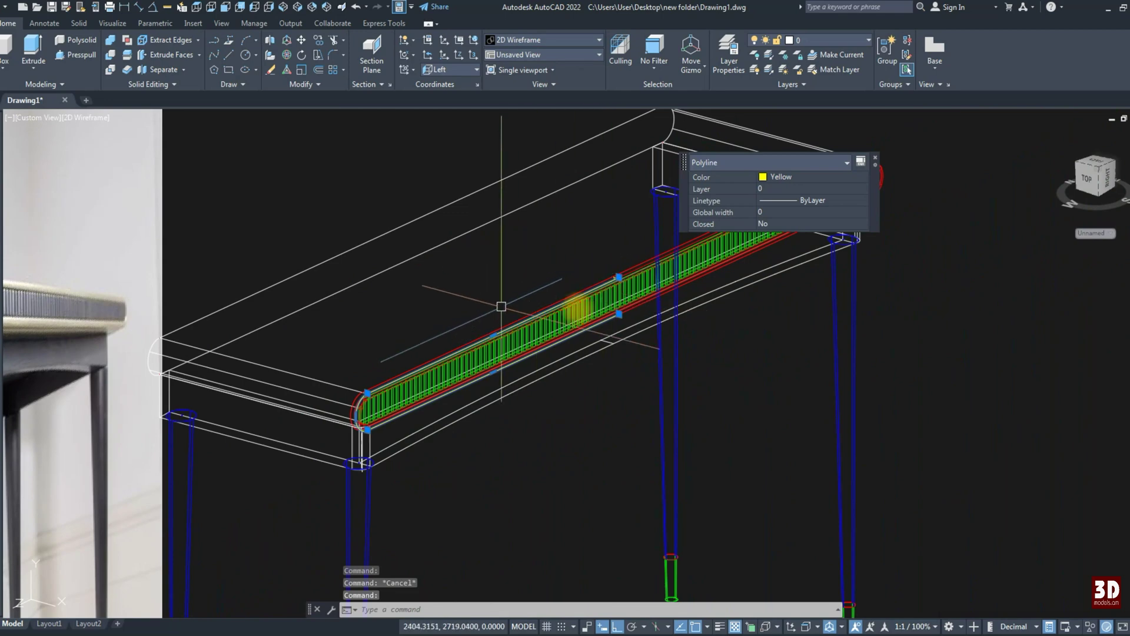
{"action": "scroll", "coordinate": [595, 277], "scroll_direction": "up", "scroll_amount": 5}
{"action": "scroll", "coordinate": [564, 303], "scroll_direction": "up", "scroll_amount": 2}
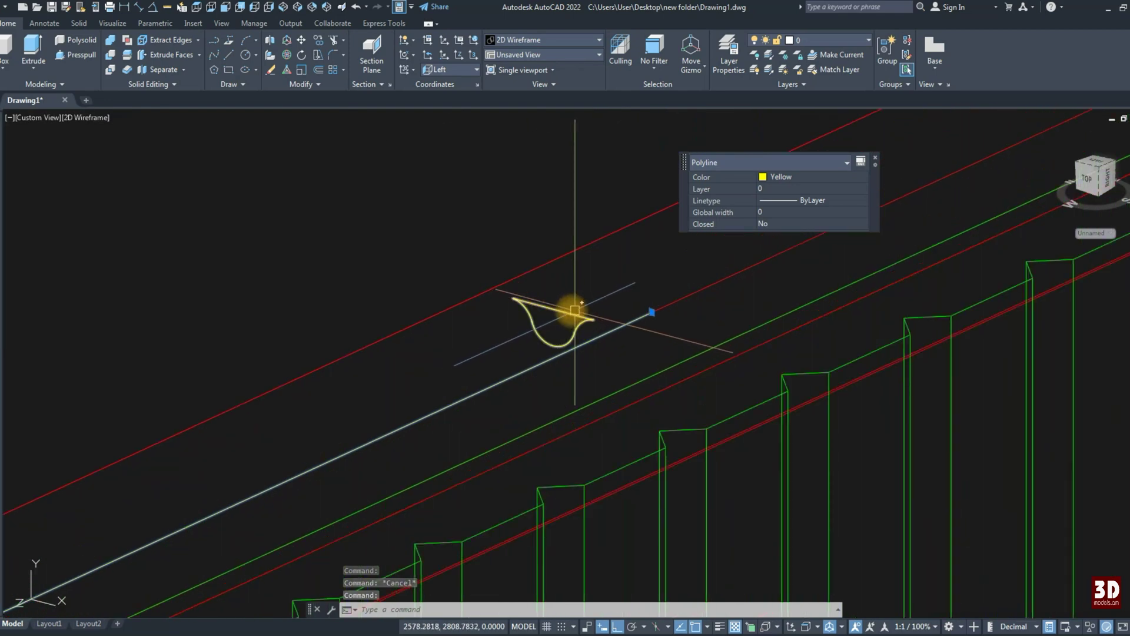
{"action": "type", "text": "m"}
{"action": "key", "text": "Return"}
{"action": "left_click", "coordinate": [554, 309]}
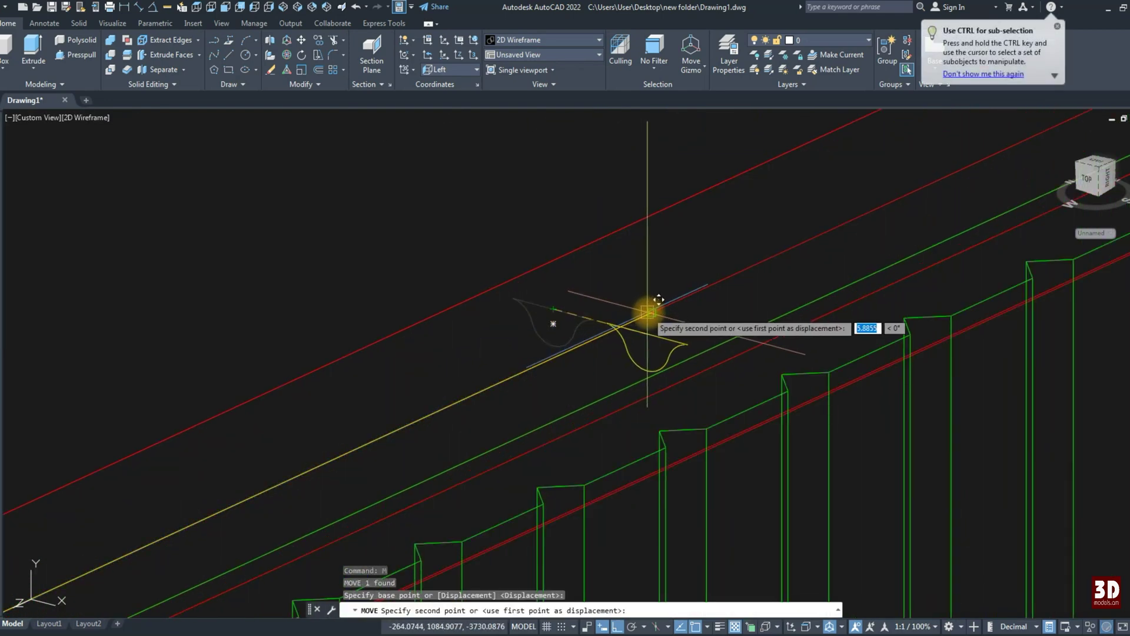
{"action": "left_click", "coordinate": [659, 299]}
Step: Extrude the profile along the yellow rail polyline using the Path option
{"action": "left_click", "coordinate": [33, 48]}
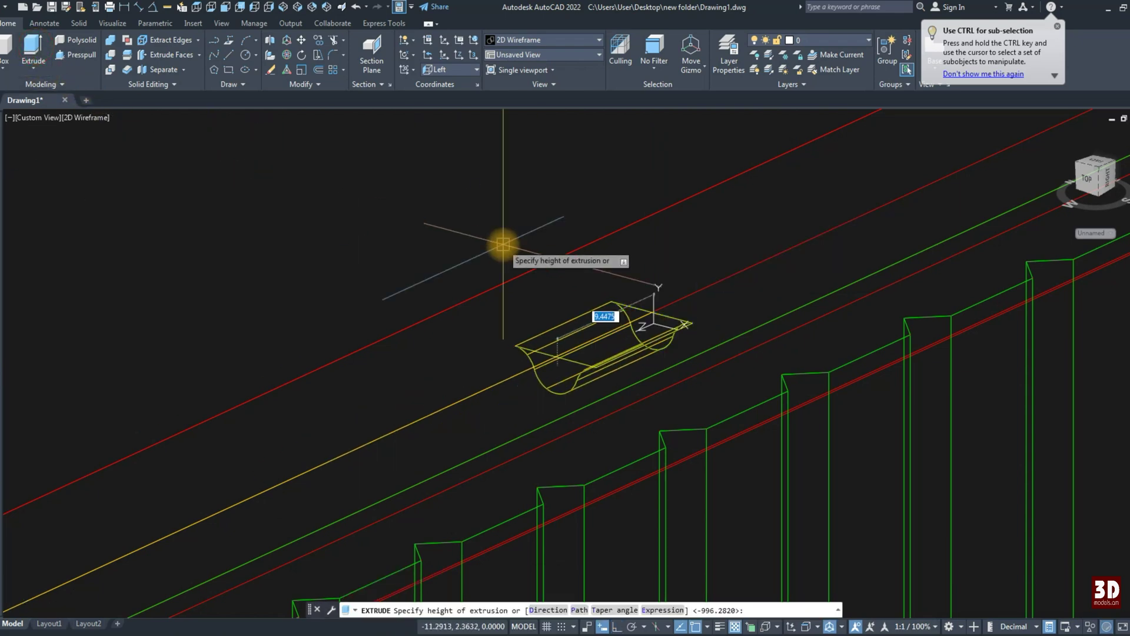
{"action": "type", "text": "p"}
{"action": "key", "text": "Return"}
{"action": "left_click", "coordinate": [594, 341]}
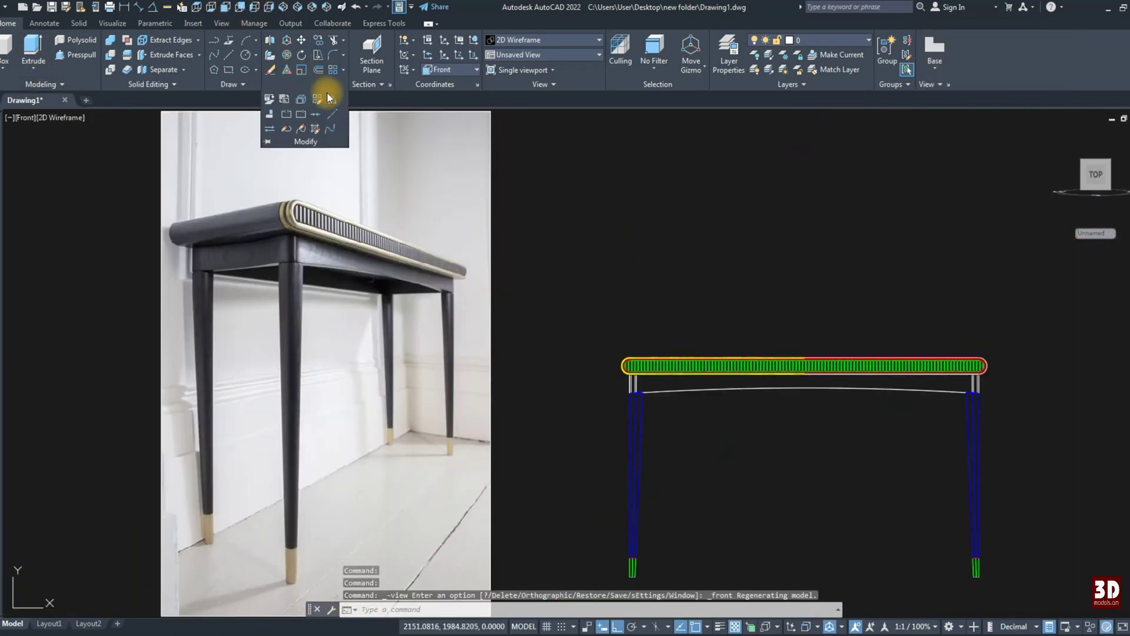
{"action": "left_click", "coordinate": [328, 94]}
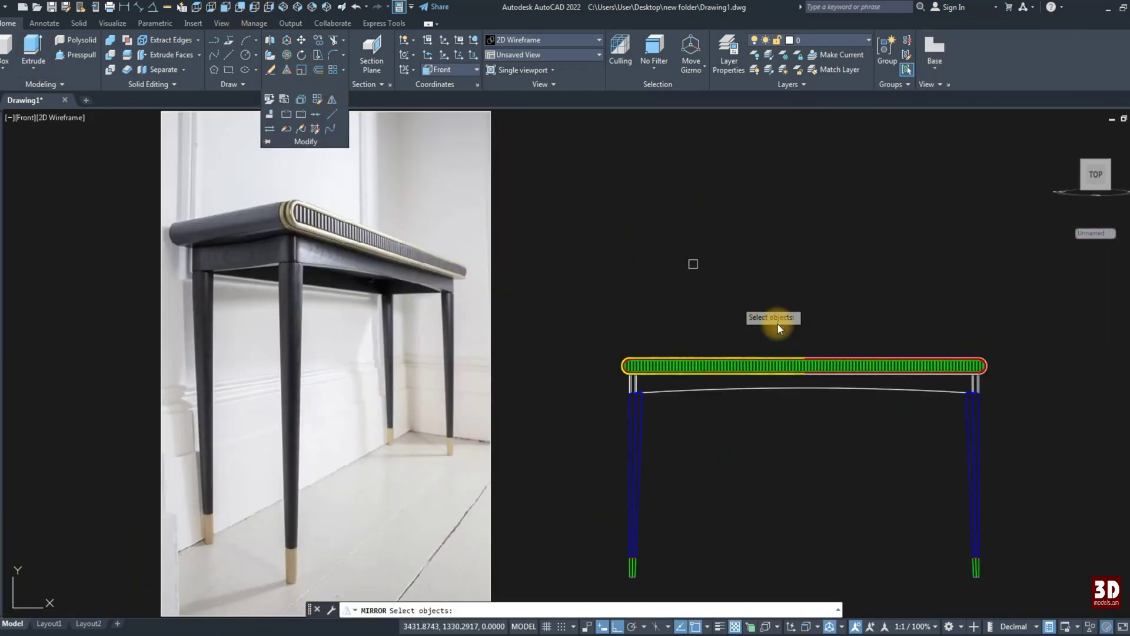
Step: Mirror the top molding across a vertical line, keeping the original
{"action": "scroll", "coordinate": [757, 318], "scroll_direction": "up", "scroll_amount": 6}
{"action": "left_click", "coordinate": [736, 339]}
{"action": "key", "text": "Return"}
{"action": "scroll", "coordinate": [760, 354], "scroll_direction": "up", "scroll_amount": 4}
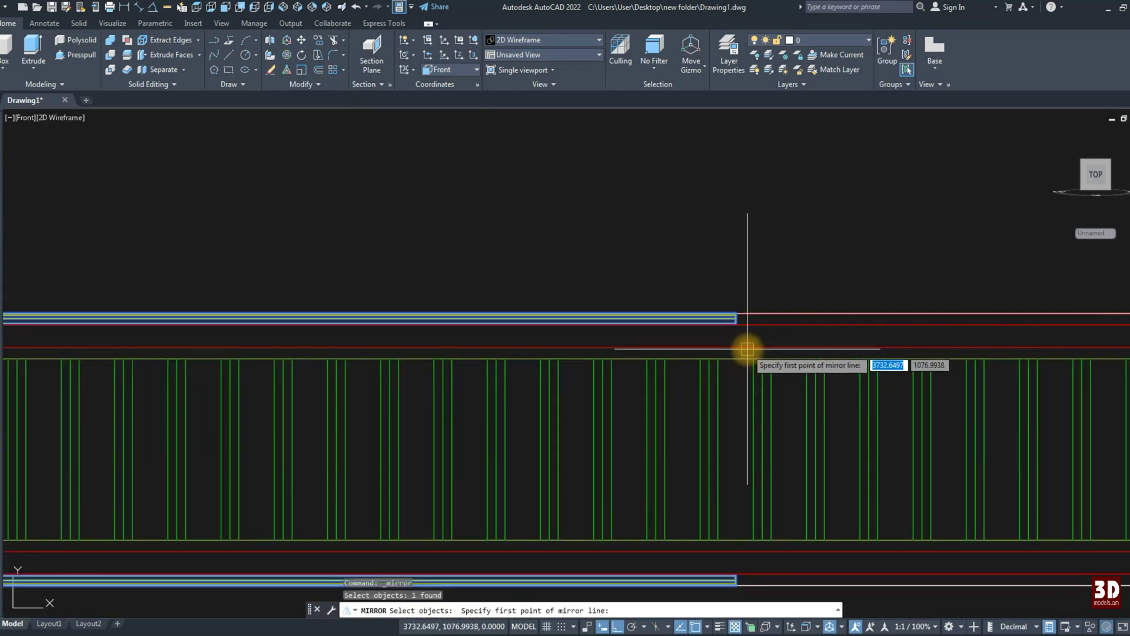
{"action": "left_click", "coordinate": [736, 319]}
{"action": "left_click", "coordinate": [740, 222]}
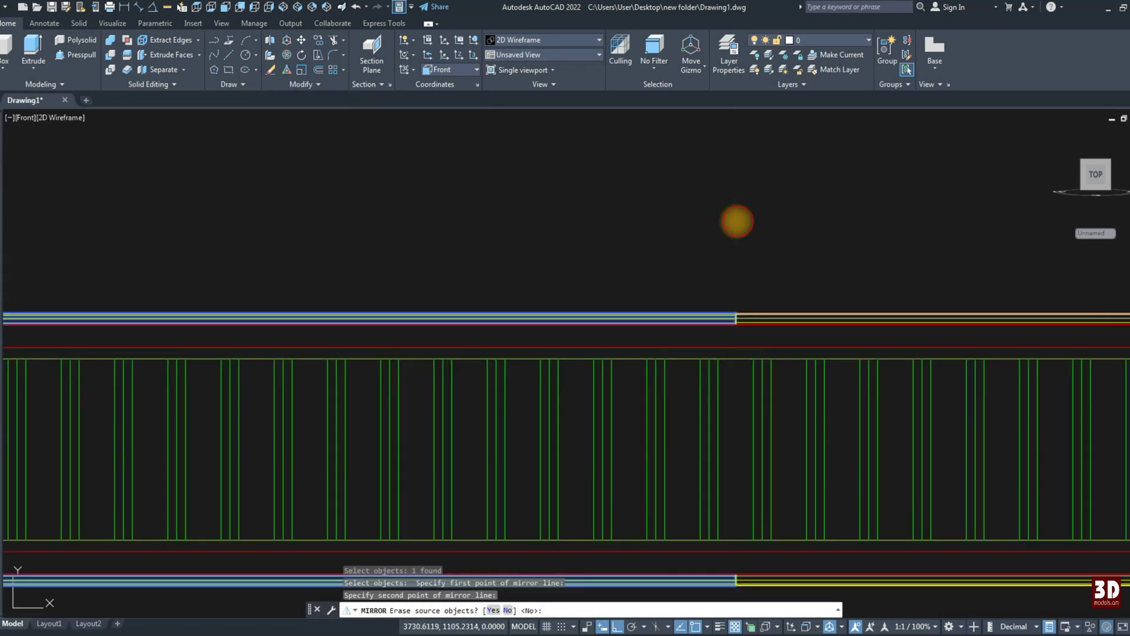
{"action": "key", "text": "Return"}
{"action": "scroll", "coordinate": [461, 132], "scroll_direction": "down", "scroll_amount": 5}
Step: In Left view, measure the yellow trim solid with a linear dimension
{"action": "left_click", "coordinate": [254, 8]}
{"action": "scroll", "coordinate": [625, 379], "scroll_direction": "up", "scroll_amount": 2}
{"action": "scroll", "coordinate": [674, 252], "scroll_direction": "up", "scroll_amount": 3}
{"action": "scroll", "coordinate": [685, 252], "scroll_direction": "up", "scroll_amount": 2}
{"action": "left_click", "coordinate": [685, 252]}
{"action": "scroll", "coordinate": [685, 252], "scroll_direction": "up", "scroll_amount": 2}
{"action": "left_click", "coordinate": [568, 289]}
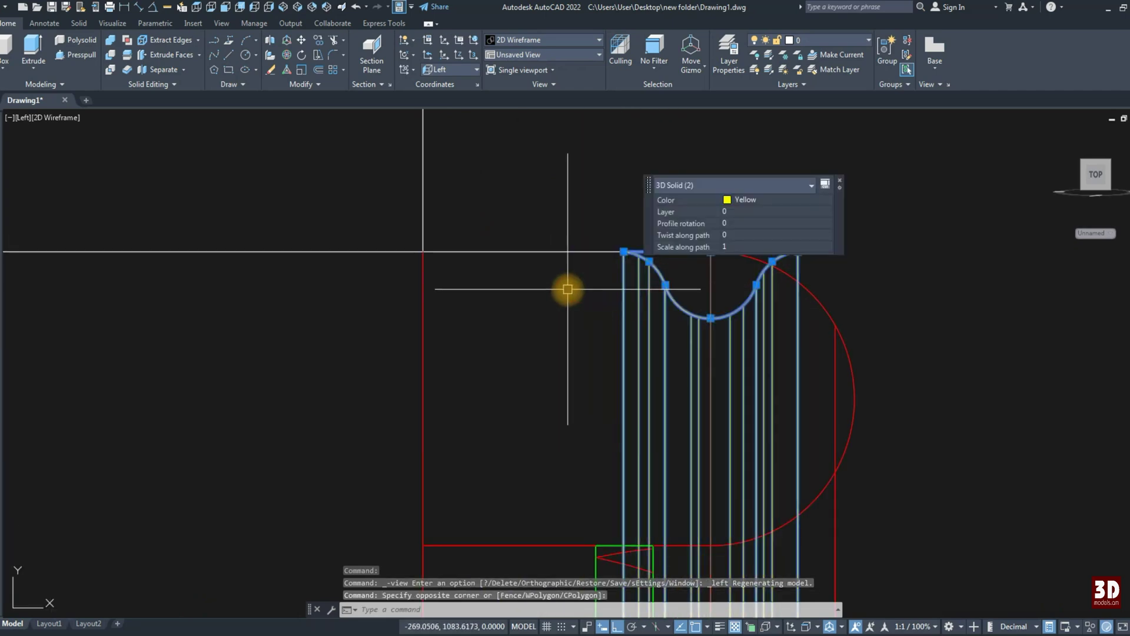
{"action": "left_click", "coordinate": [96, 10]}
{"action": "left_click", "coordinate": [564, 252]}
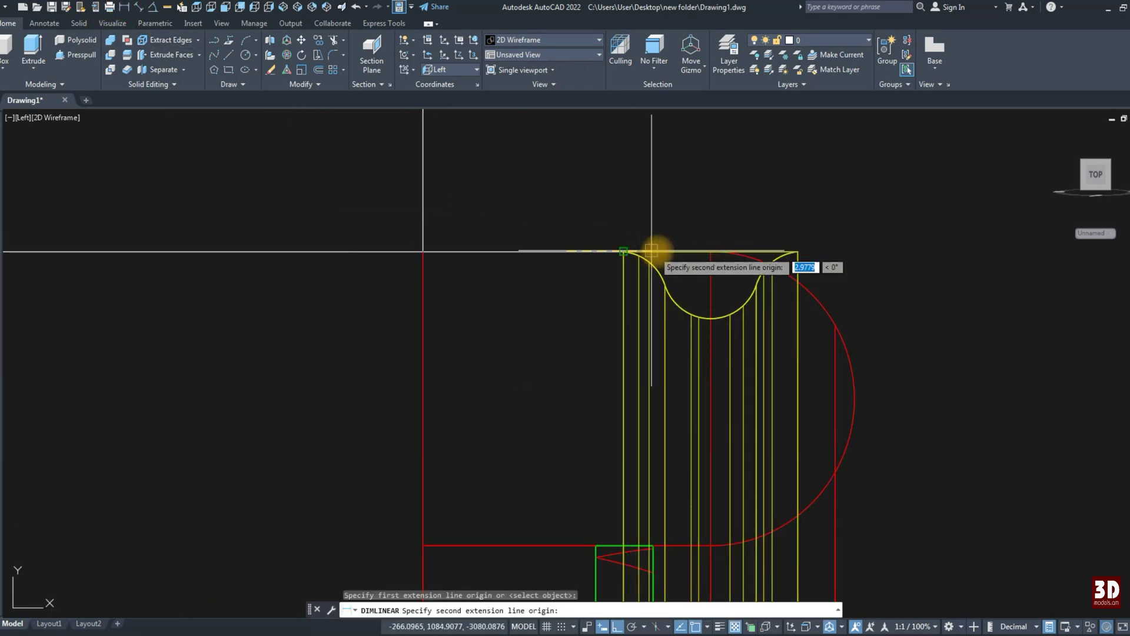
{"action": "left_click", "coordinate": [695, 252]}
{"action": "scroll", "coordinate": [696, 252], "scroll_direction": "down", "scroll_amount": 2}
{"action": "key", "text": "Escape"}
Step: Abandon the dimension and begin moving the yellow trim solid from a base point
{"action": "left_click", "coordinate": [634, 282]}
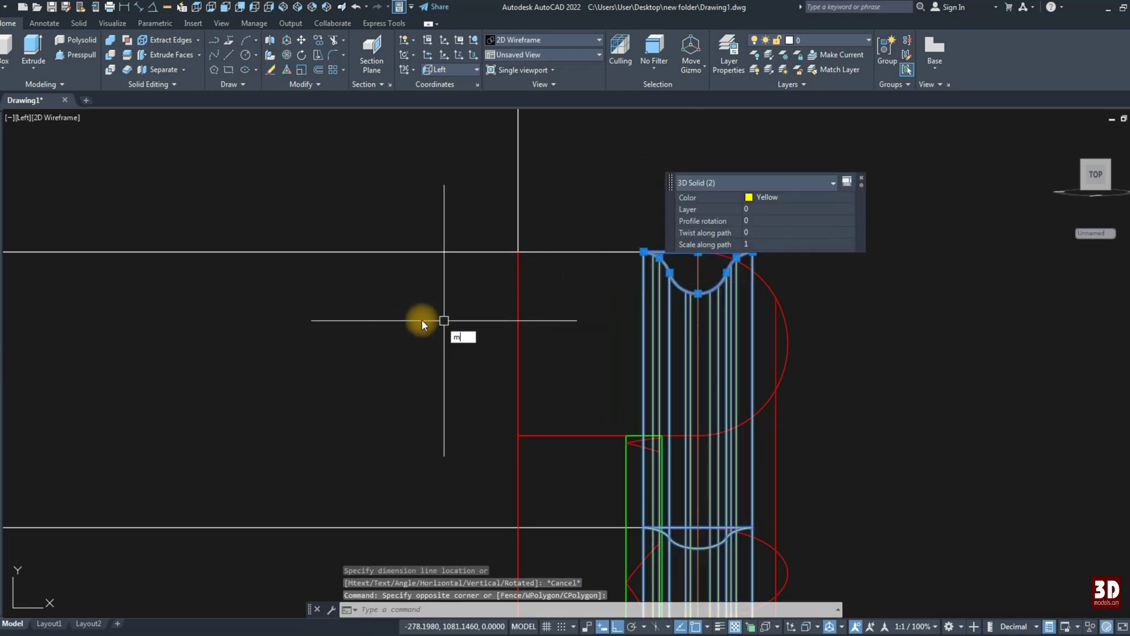
{"action": "key", "text": "Escape"}
{"action": "key", "text": "Return"}
{"action": "left_click", "coordinate": [376, 312]}
{"action": "key", "text": "Escape"}
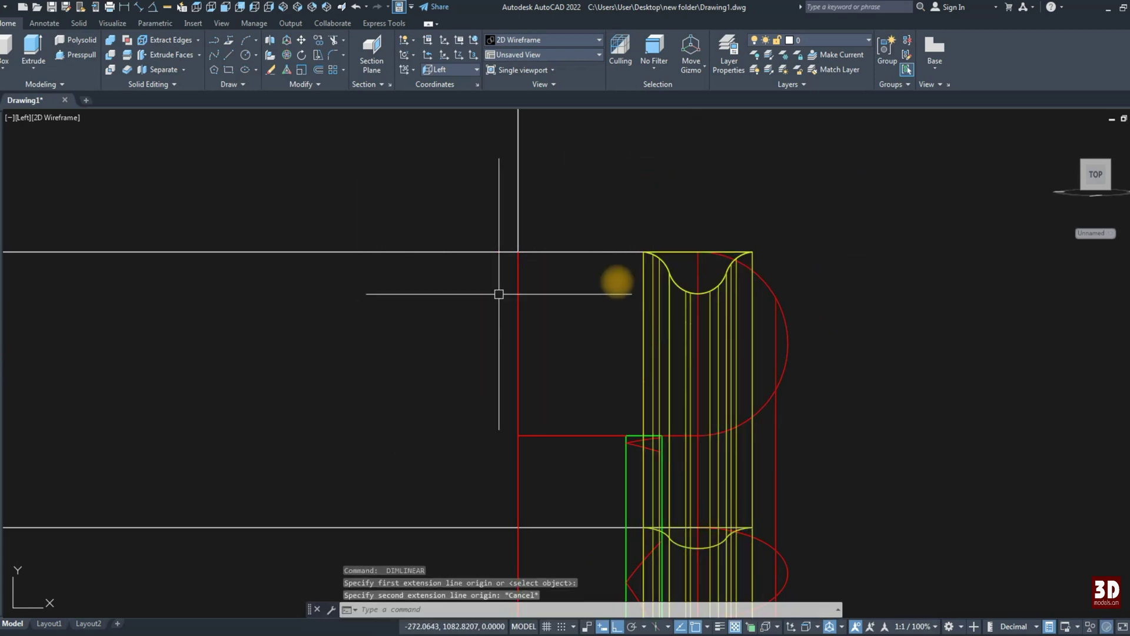
{"action": "left_click", "coordinate": [681, 260]}
{"action": "type", "text": "m"}
{"action": "key", "text": "Return"}
{"action": "left_click", "coordinate": [381, 315]}
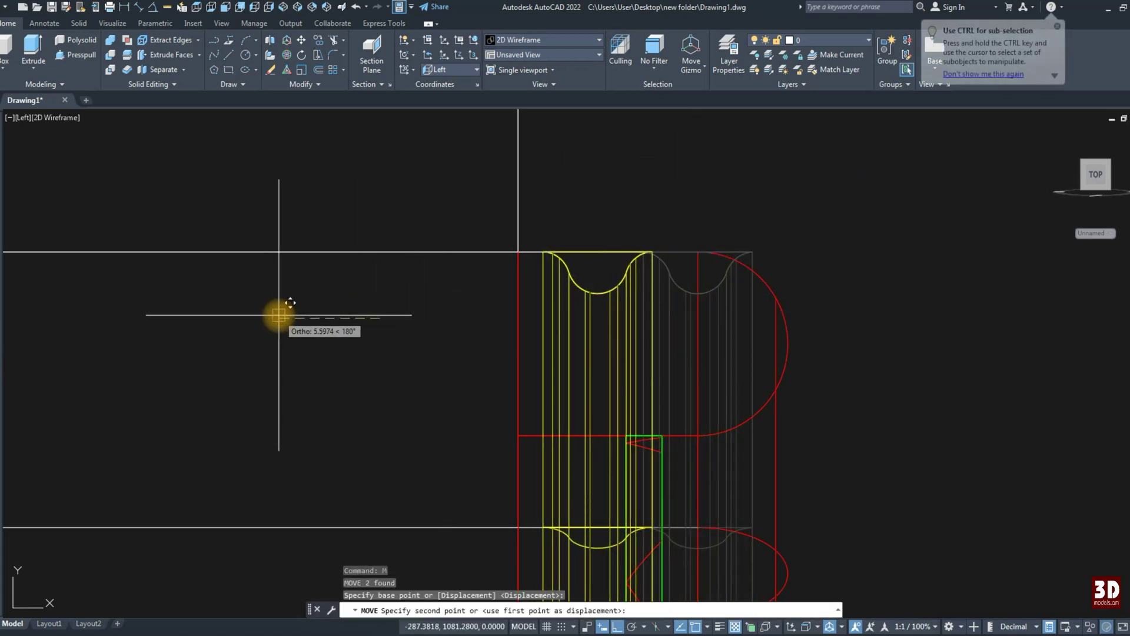
Step: Move the trim solid 5 units and view the table in Conceptual style
{"action": "type", "text": "5"}
{"action": "key", "text": "Return"}
{"action": "scroll", "coordinate": [404, 328], "scroll_direction": "down", "scroll_amount": 5}
{"action": "scroll", "coordinate": [595, 250], "scroll_direction": "down", "scroll_amount": 2}
{"action": "mouse_move", "coordinate": [596, 250]}
{"action": "middle_mouse_down", "text": "shift"}
{"action": "mouse_move", "coordinate": [560, 298]}
{"action": "mouse_move", "coordinate": [436, 28]}
{"action": "middle_mouse_up", "text": "shift"}
{"action": "left_click", "coordinate": [510, 48]}
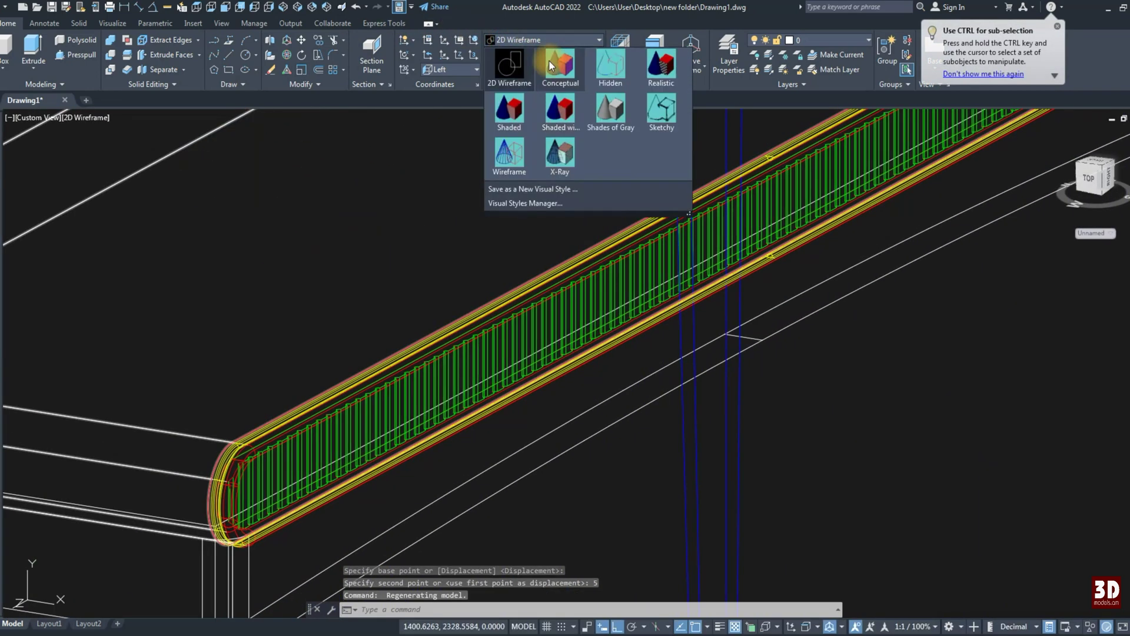
{"action": "left_click", "coordinate": [549, 60]}
Step: Subtract the trim solid from the tabletop edge with SUBTRACT
{"action": "type", "text": "su"}
{"action": "key", "text": "Return"}
{"action": "scroll", "coordinate": [406, 375], "scroll_direction": "up", "scroll_amount": 3}
{"action": "scroll", "coordinate": [388, 365], "scroll_direction": "down", "scroll_amount": 2}
{"action": "scroll", "coordinate": [370, 341], "scroll_direction": "down", "scroll_amount": 1}
{"action": "scroll", "coordinate": [383, 312], "scroll_direction": "down", "scroll_amount": 4}
{"action": "scroll", "coordinate": [488, 302], "scroll_direction": "up", "scroll_amount": 3}
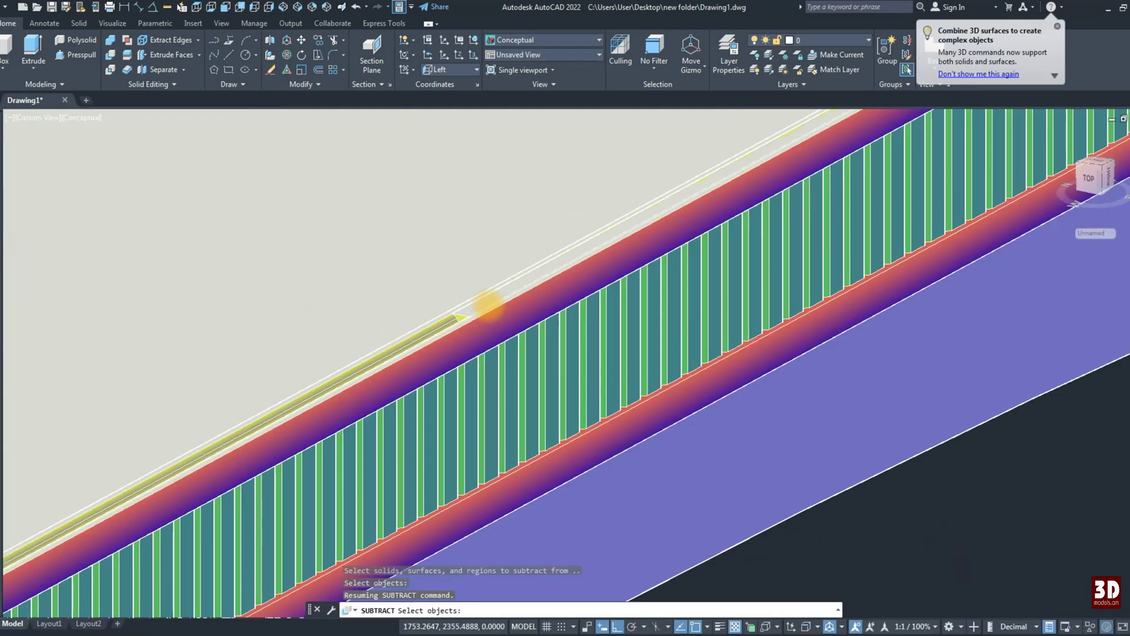
{"action": "scroll", "coordinate": [429, 349], "scroll_direction": "up", "scroll_amount": 1}
{"action": "scroll", "coordinate": [450, 316], "scroll_direction": "down", "scroll_amount": 1}
{"action": "left_click", "coordinate": [477, 287]}
{"action": "scroll", "coordinate": [478, 291], "scroll_direction": "down", "scroll_amount": 3}
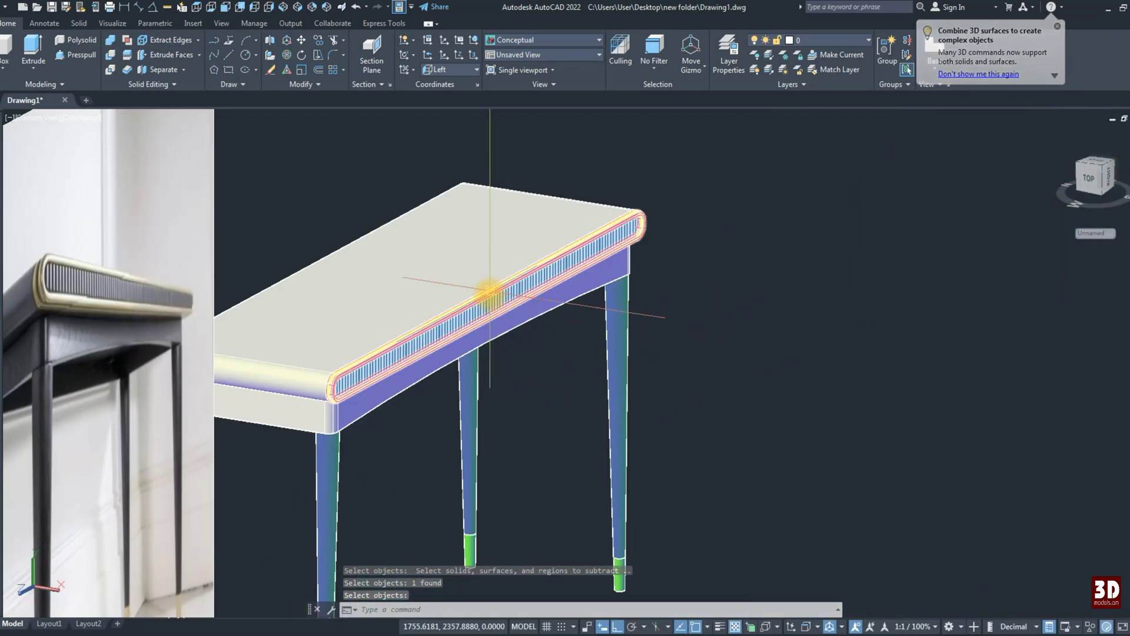
{"action": "key", "text": "Return"}
{"action": "scroll", "coordinate": [239, 378], "scroll_direction": "up", "scroll_amount": 1}
{"action": "scroll", "coordinate": [230, 365], "scroll_direction": "up", "scroll_amount": 3}
Step: Give the fluted rail solid a new colour in Quick Properties
{"action": "left_click", "coordinate": [230, 365]}
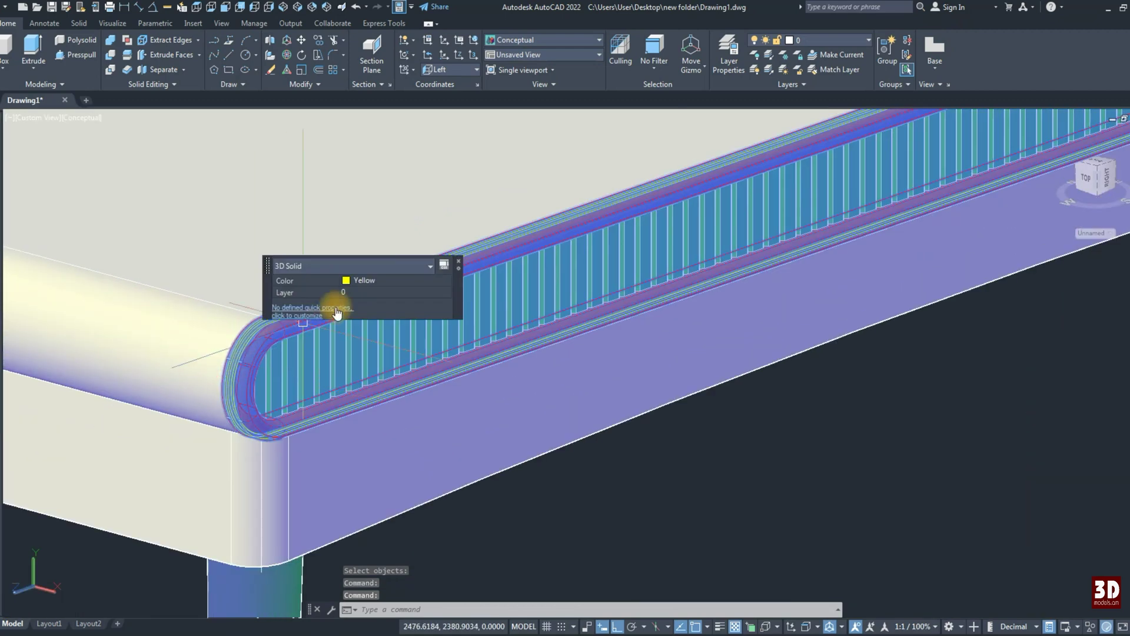
{"action": "left_click", "coordinate": [350, 282]}
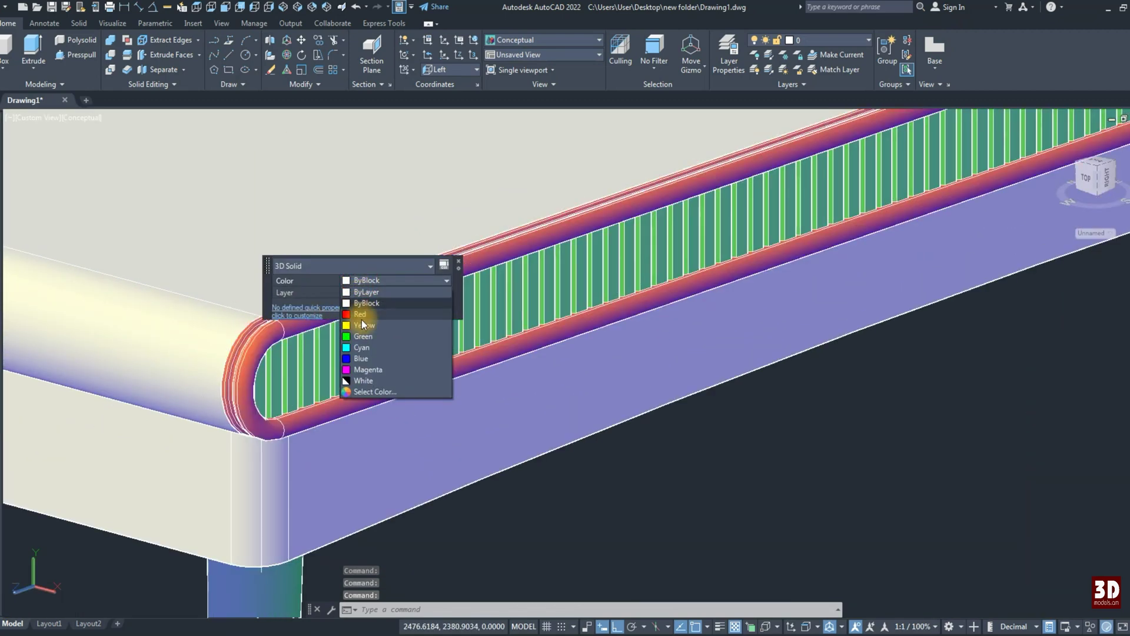
{"action": "left_click", "coordinate": [361, 321]}
{"action": "key", "text": "Escape"}
{"action": "scroll", "coordinate": [383, 361], "scroll_direction": "down", "scroll_amount": 5}
{"action": "scroll", "coordinate": [431, 365], "scroll_direction": "up", "scroll_amount": 1}
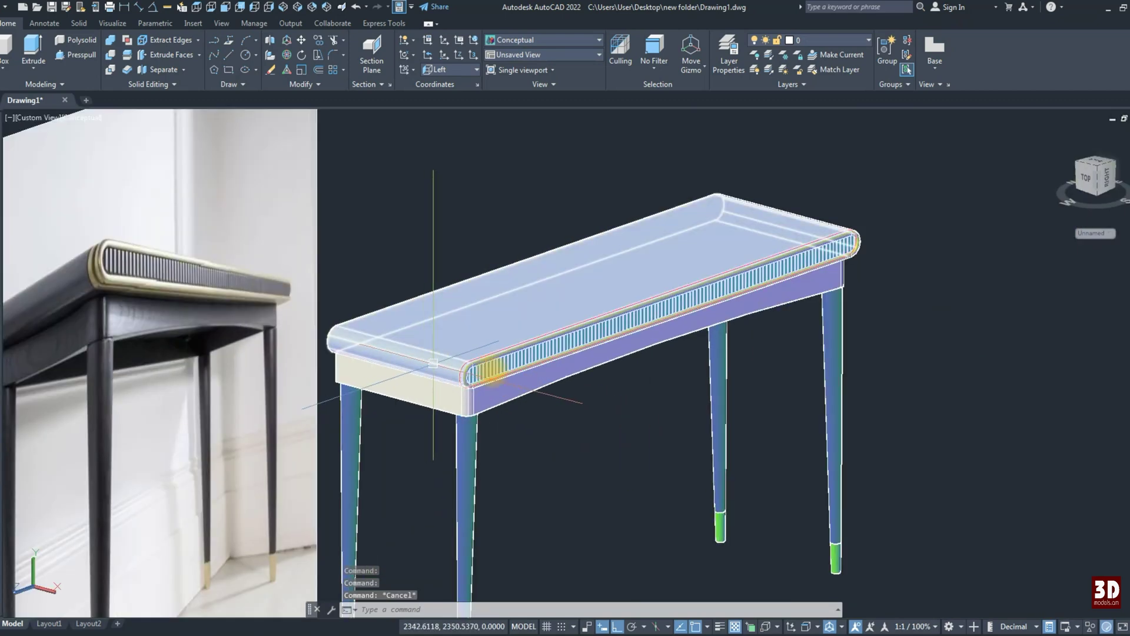
{"action": "scroll", "coordinate": [462, 379], "scroll_direction": "up", "scroll_amount": 3}
{"action": "scroll", "coordinate": [530, 303], "scroll_direction": "down", "scroll_amount": 5}
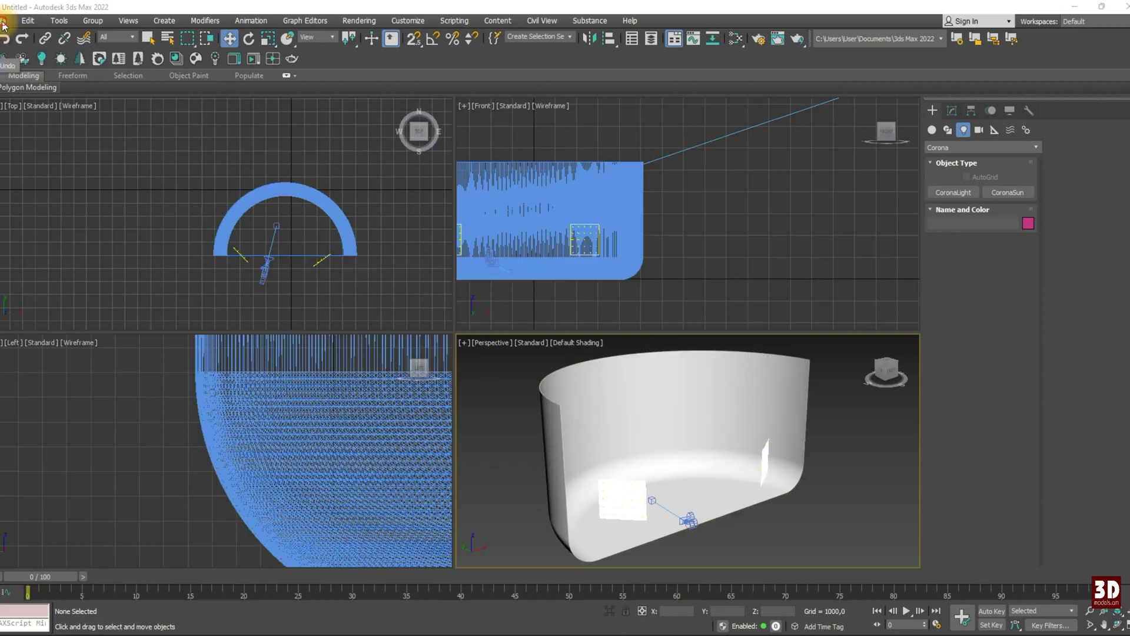
{"action": "left_click", "coordinate": [3, 22]}
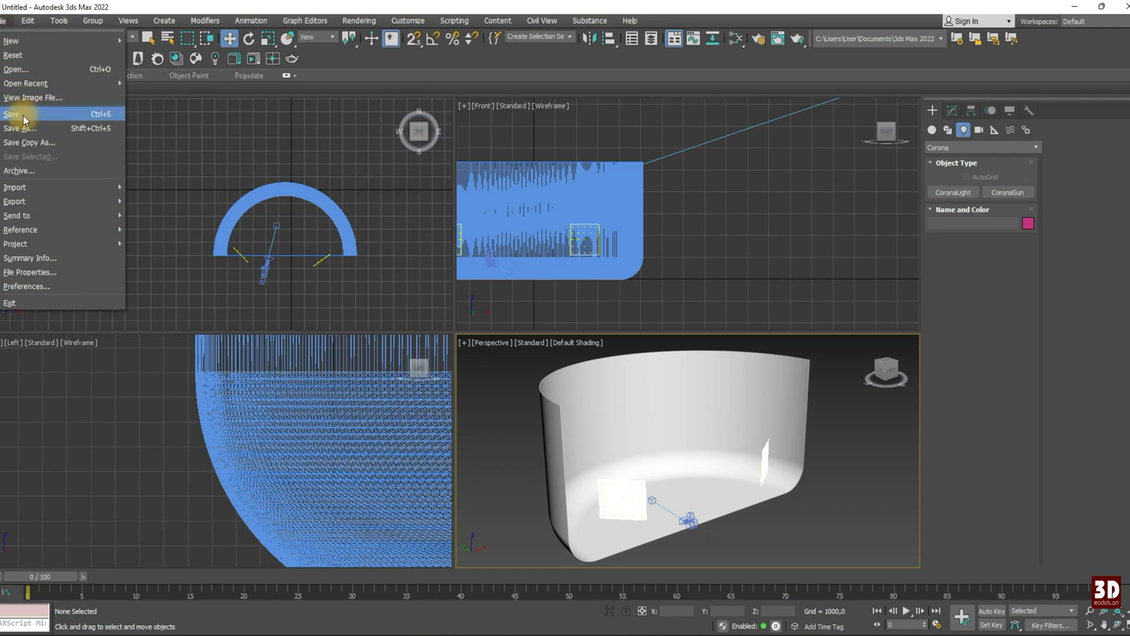
Step: Import Drawing1.dwg into 3ds Max and box-select the imported objects
{"action": "mouse_move", "coordinate": [15, 187]}
{"action": "left_click", "coordinate": [148, 186]}
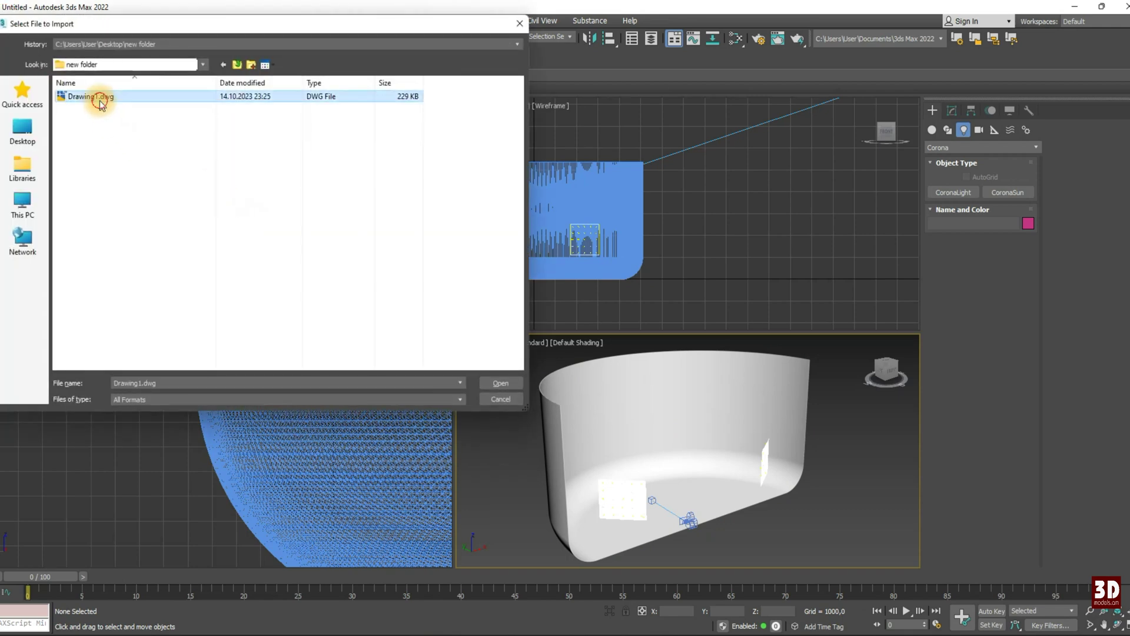
{"action": "double_click", "coordinate": [97, 99]}
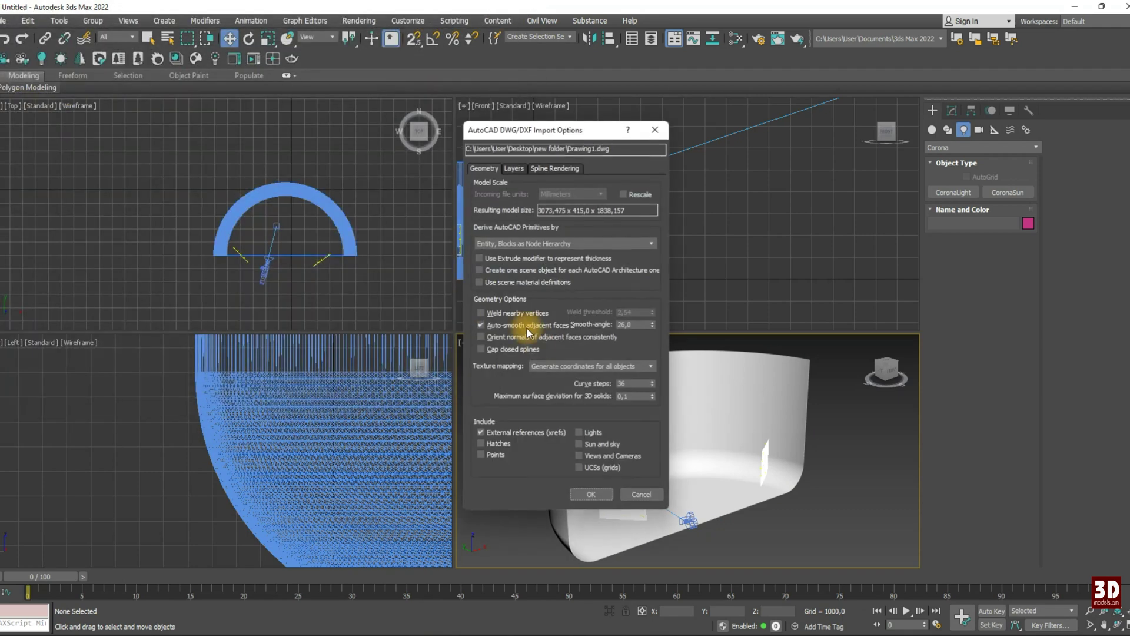
{"action": "left_click", "coordinate": [591, 495]}
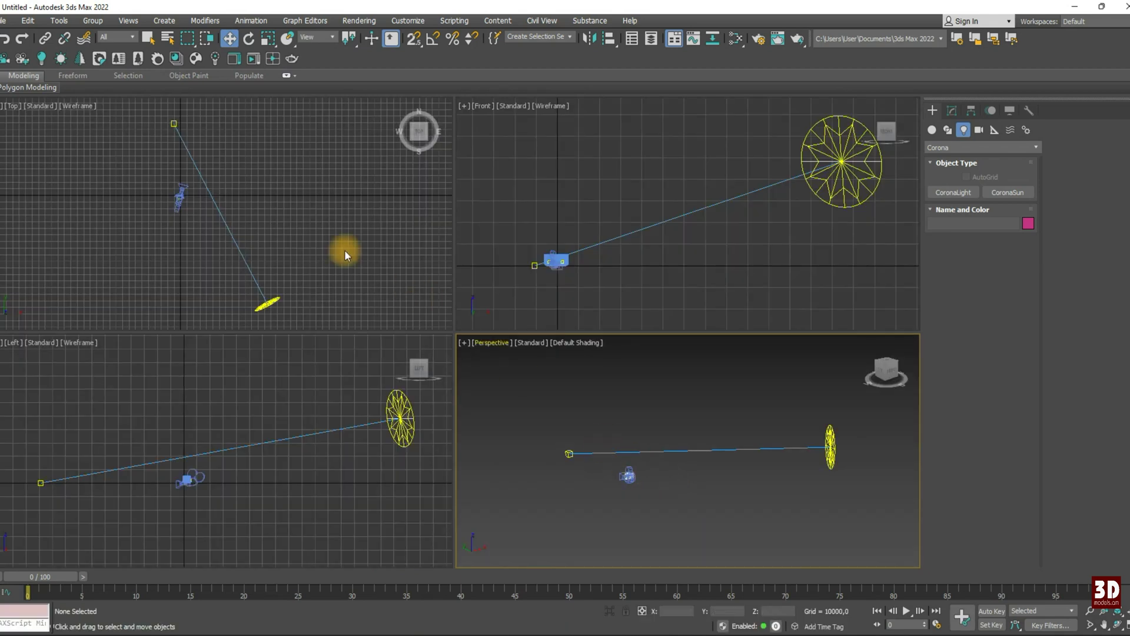
{"action": "scroll", "coordinate": [264, 231], "scroll_direction": "down", "scroll_amount": 4}
{"action": "scroll", "coordinate": [233, 203], "scroll_direction": "up", "scroll_amount": 4}
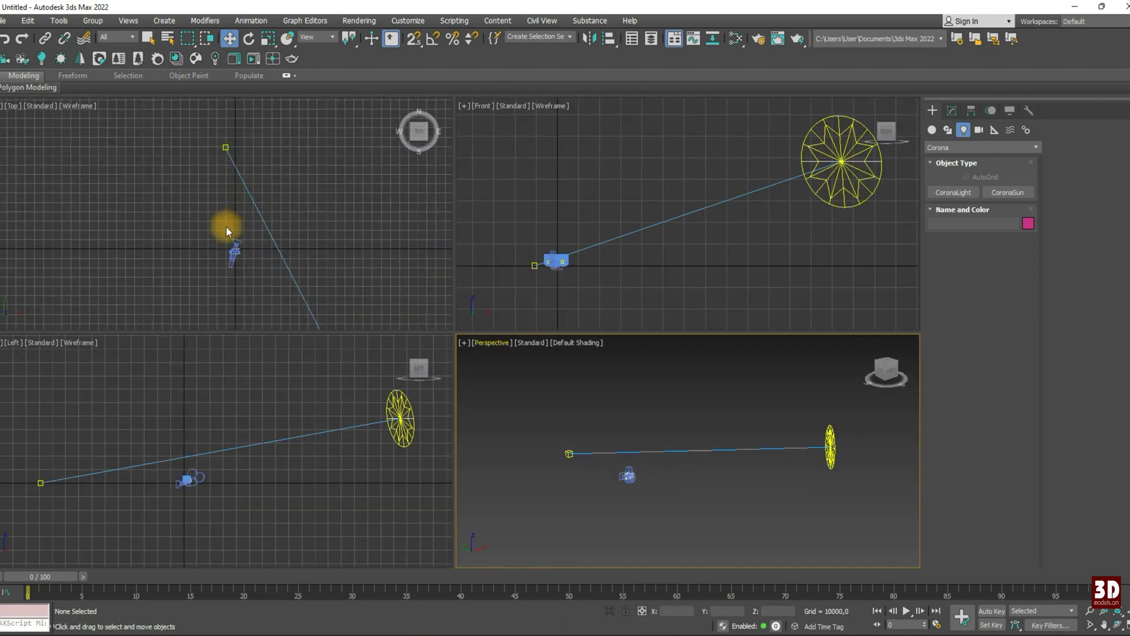
{"action": "scroll", "coordinate": [228, 197], "scroll_direction": "up", "scroll_amount": 2}
{"action": "scroll", "coordinate": [230, 253], "scroll_direction": "up", "scroll_amount": 3}
{"action": "scroll", "coordinate": [330, 189], "scroll_direction": "up", "scroll_amount": 4}
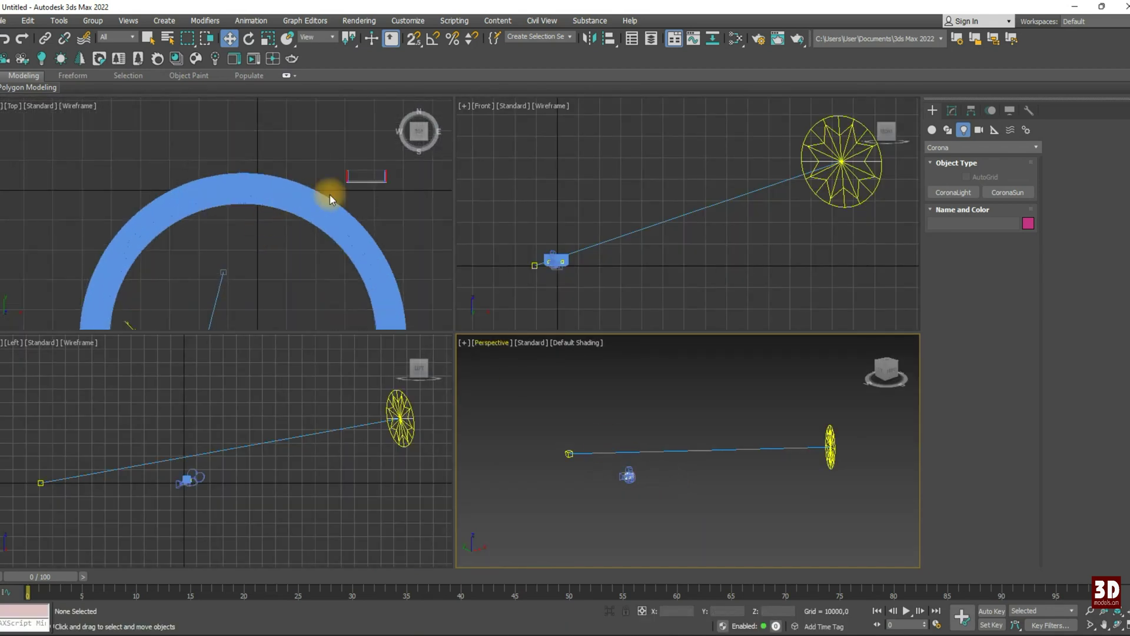
{"action": "scroll", "coordinate": [265, 210], "scroll_direction": "up", "scroll_amount": 4}
{"action": "middle_click_drag", "start_coordinate": [265, 210], "coordinate": [250, 216]}
{"action": "left_click_drag", "start_coordinate": [229, 161], "coordinate": [342, 221]}
Step: Zoom and pan the Perspective viewport to frame the console table
{"action": "right_click", "coordinate": [642, 476]}
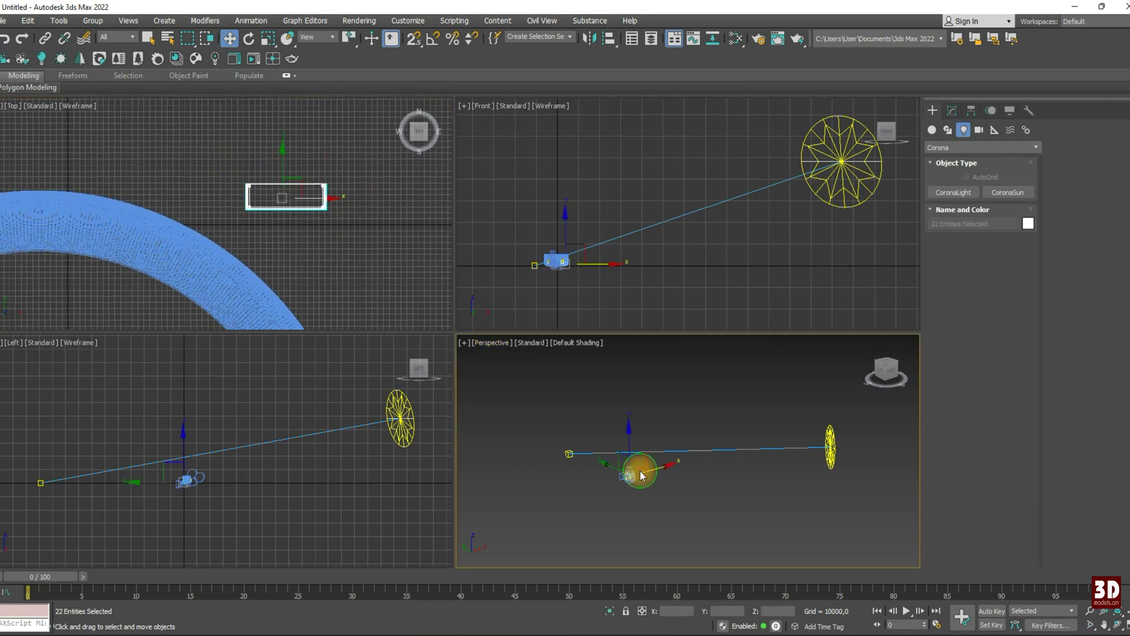
{"action": "scroll", "coordinate": [340, 151], "scroll_direction": "down", "scroll_amount": 4}
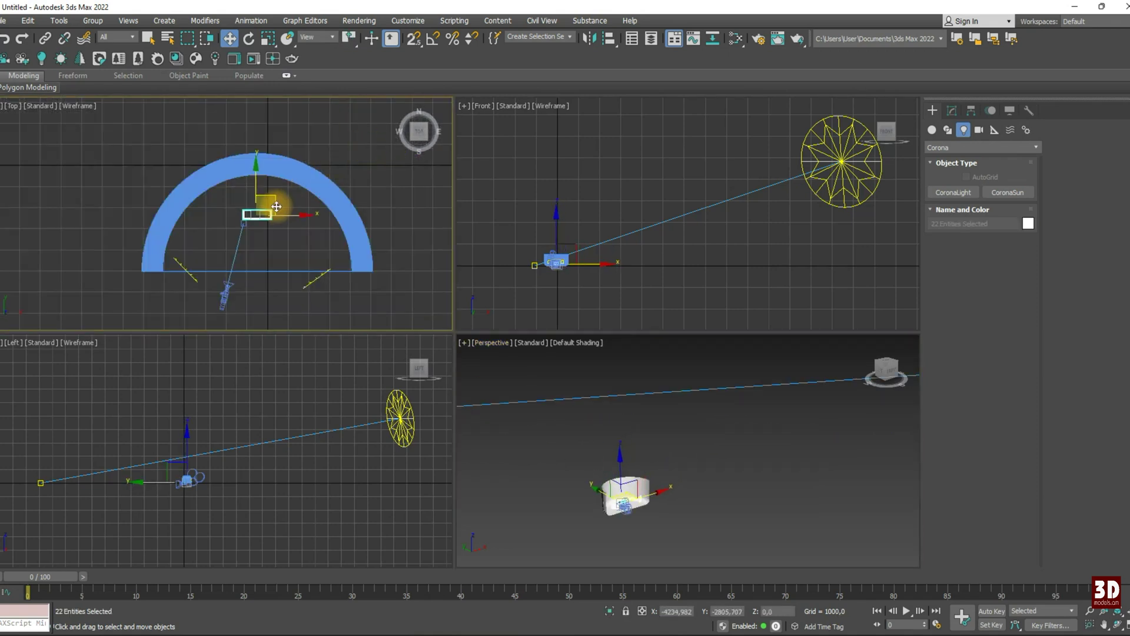
{"action": "scroll", "coordinate": [604, 486], "scroll_direction": "up", "scroll_amount": 3}
{"action": "scroll", "coordinate": [612, 495], "scroll_direction": "up", "scroll_amount": 3}
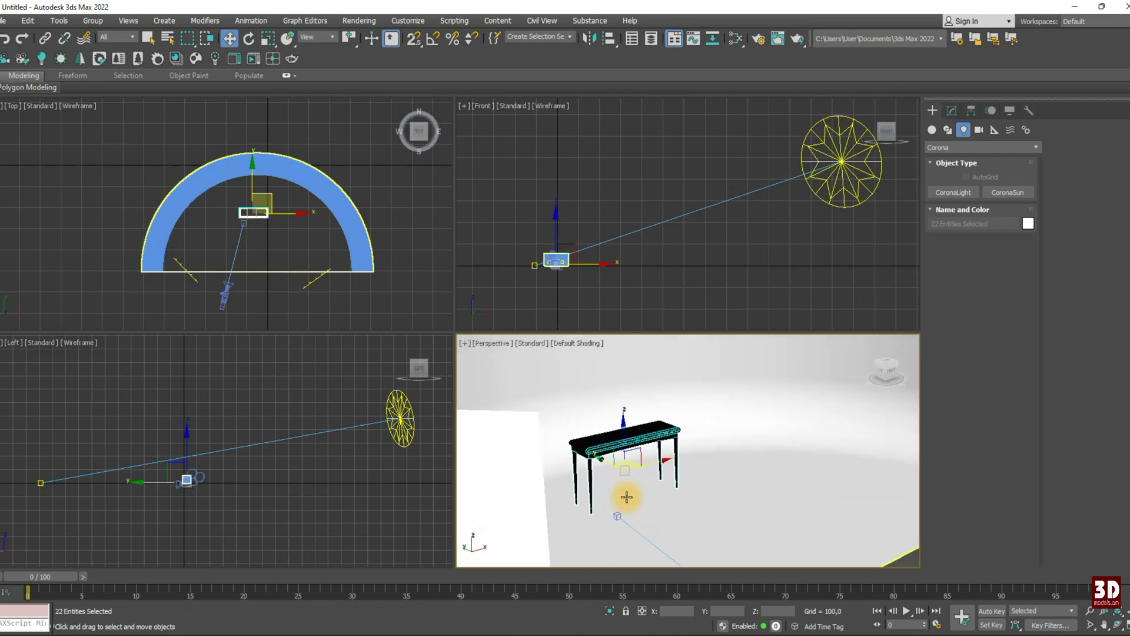
{"action": "scroll", "coordinate": [618, 495], "scroll_direction": "up", "scroll_amount": 2}
{"action": "mouse_move", "coordinate": [605, 466]}
{"action": "middle_mouse_down"}
{"action": "mouse_move", "coordinate": [610, 441]}
{"action": "mouse_move", "coordinate": [739, 420]}
{"action": "middle_mouse_up"}
{"action": "key", "text": "m"}
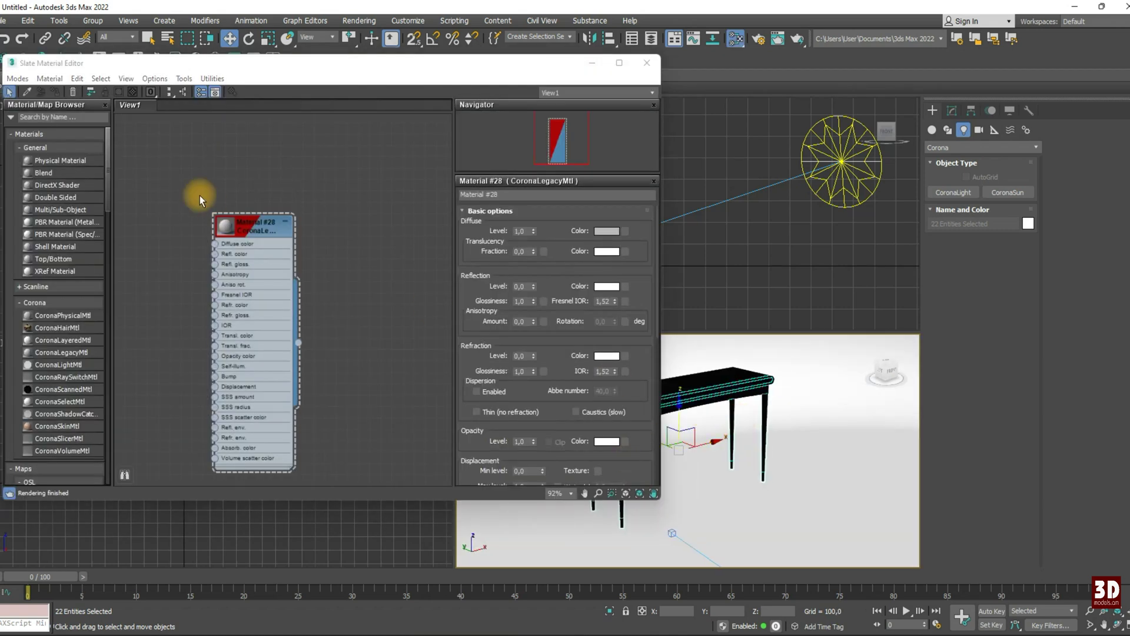
Step: Select the Material #28 node, showing its preview sphere, and recenter the table view
{"action": "left_click", "coordinate": [251, 226]}
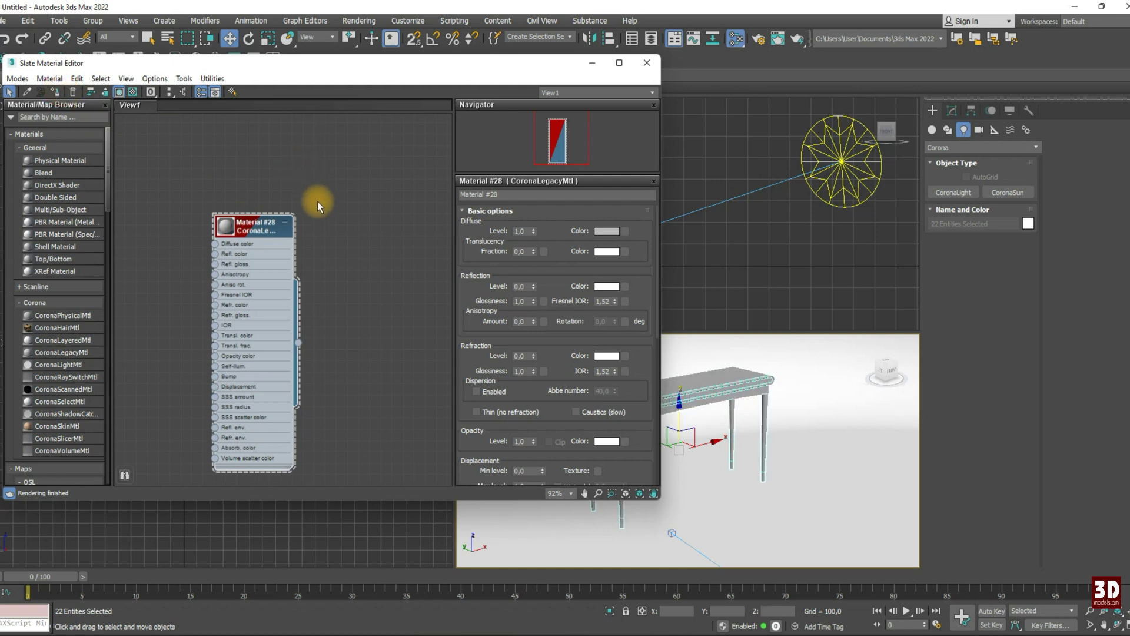
{"action": "left_click_drag", "start_coordinate": [316, 55], "coordinate": [205, 53]}
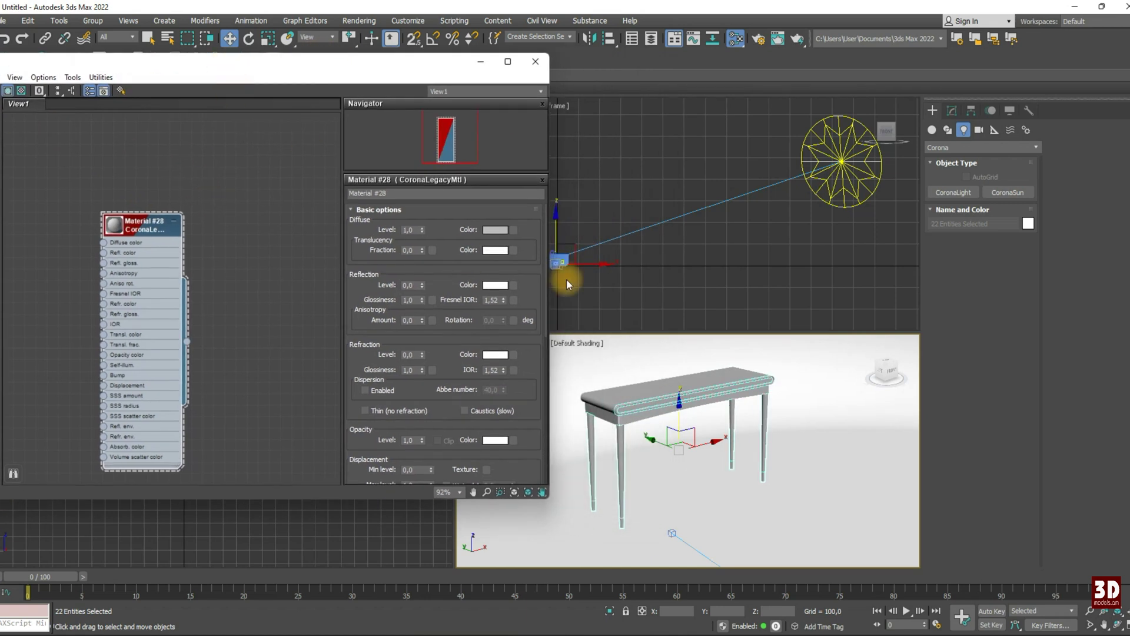
{"action": "middle_click_drag", "start_coordinate": [636, 419], "coordinate": [639, 423]}
{"action": "left_click", "coordinate": [634, 299]}
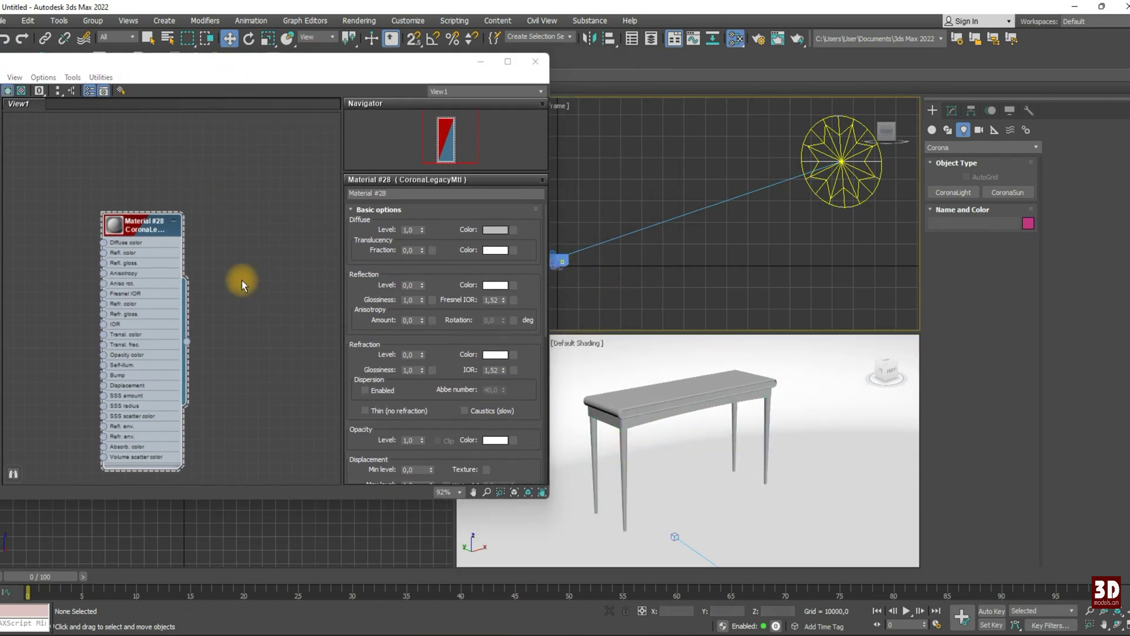
{"action": "scroll", "coordinate": [225, 263], "scroll_direction": "down", "scroll_amount": 3}
{"action": "scroll", "coordinate": [225, 256], "scroll_direction": "down", "scroll_amount": 2}
{"action": "scroll", "coordinate": [137, 257], "scroll_direction": "up", "scroll_amount": 2}
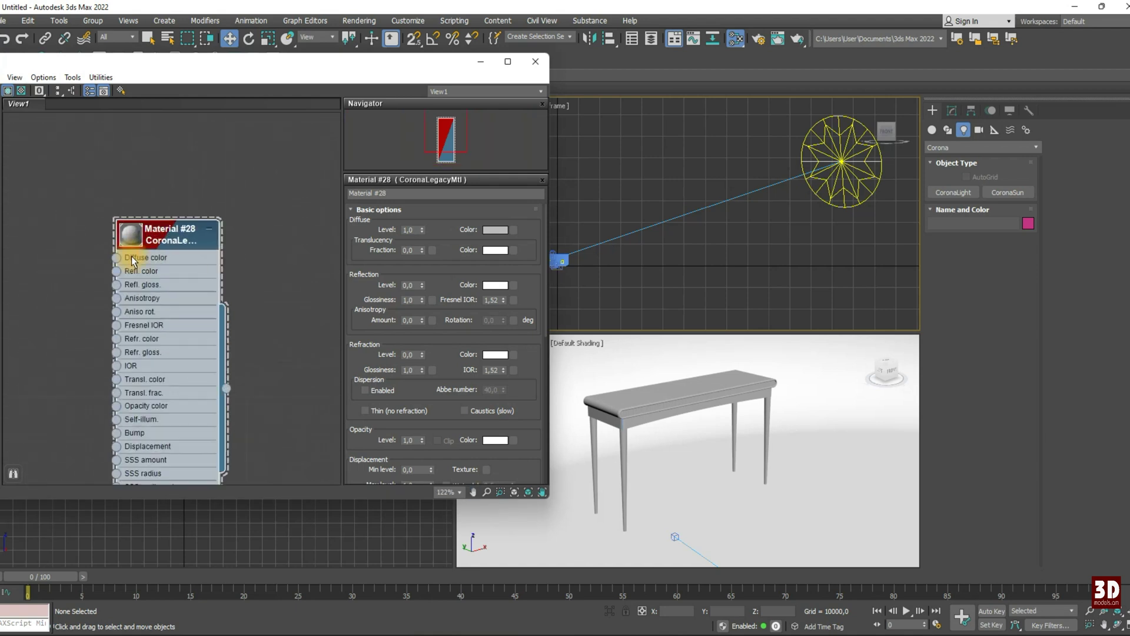
{"action": "scroll", "coordinate": [159, 218], "scroll_direction": "up", "scroll_amount": 2}
{"action": "scroll", "coordinate": [163, 210], "scroll_direction": "up", "scroll_amount": 2}
{"action": "left_click", "coordinate": [183, 179]}
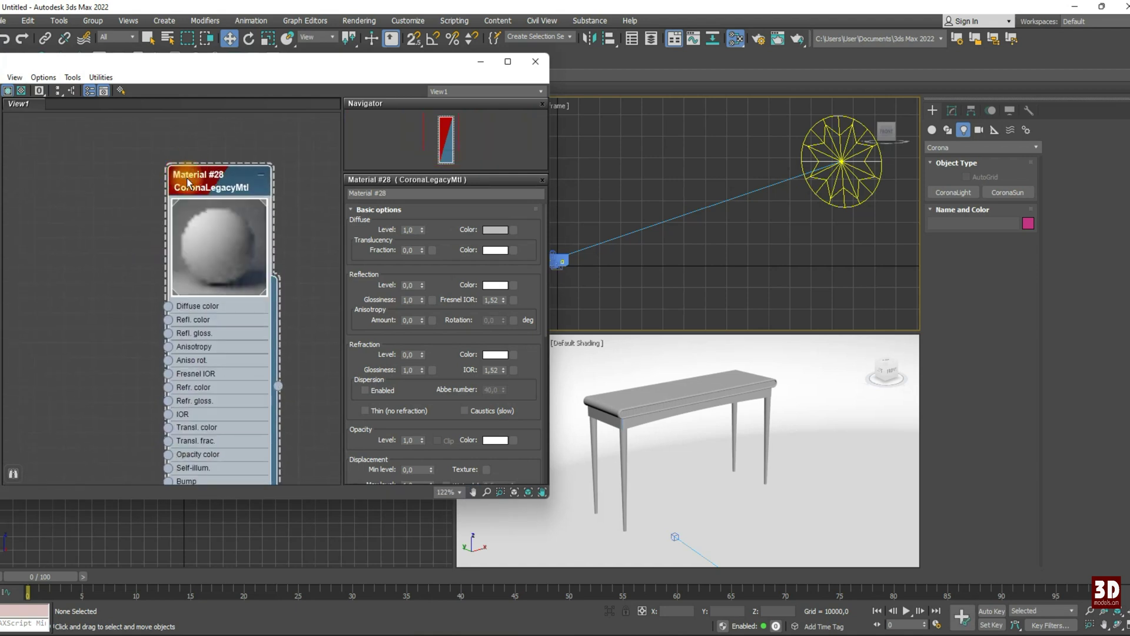
{"action": "scroll", "coordinate": [194, 200], "scroll_direction": "down", "scroll_amount": 2}
{"action": "middle_click_drag", "start_coordinate": [197, 192], "coordinate": [212, 226]}
{"action": "scroll", "coordinate": [212, 229], "scroll_direction": "down", "scroll_amount": 1}
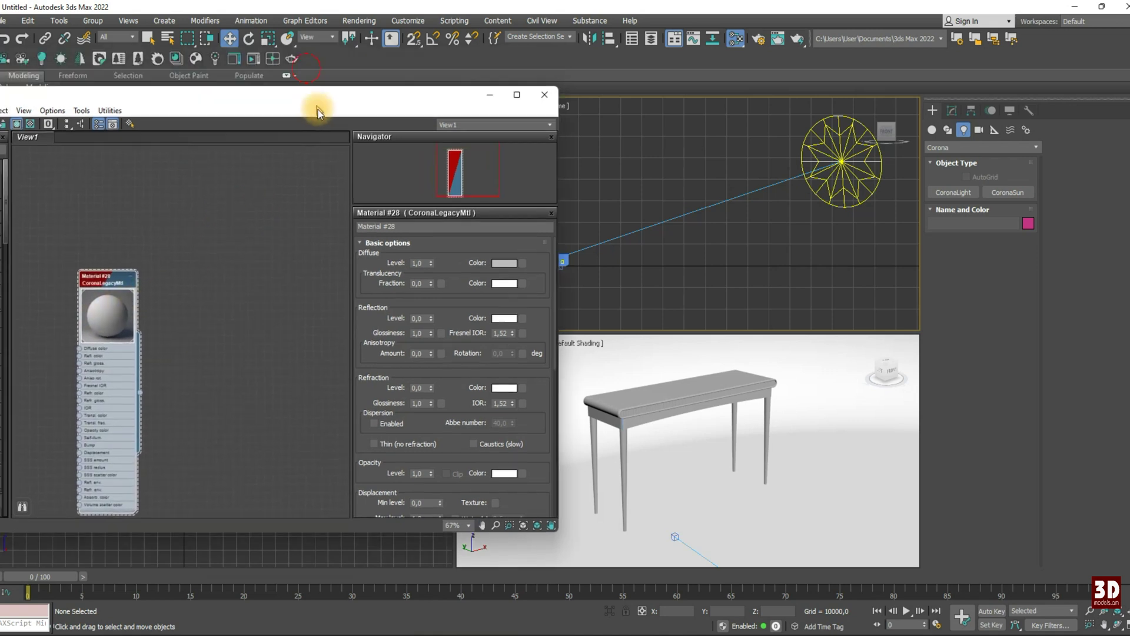
Step: Add Aluminium Yellow Anodized from the Corona library's Metals category to the node view
{"action": "left_click", "coordinate": [181, 55]}
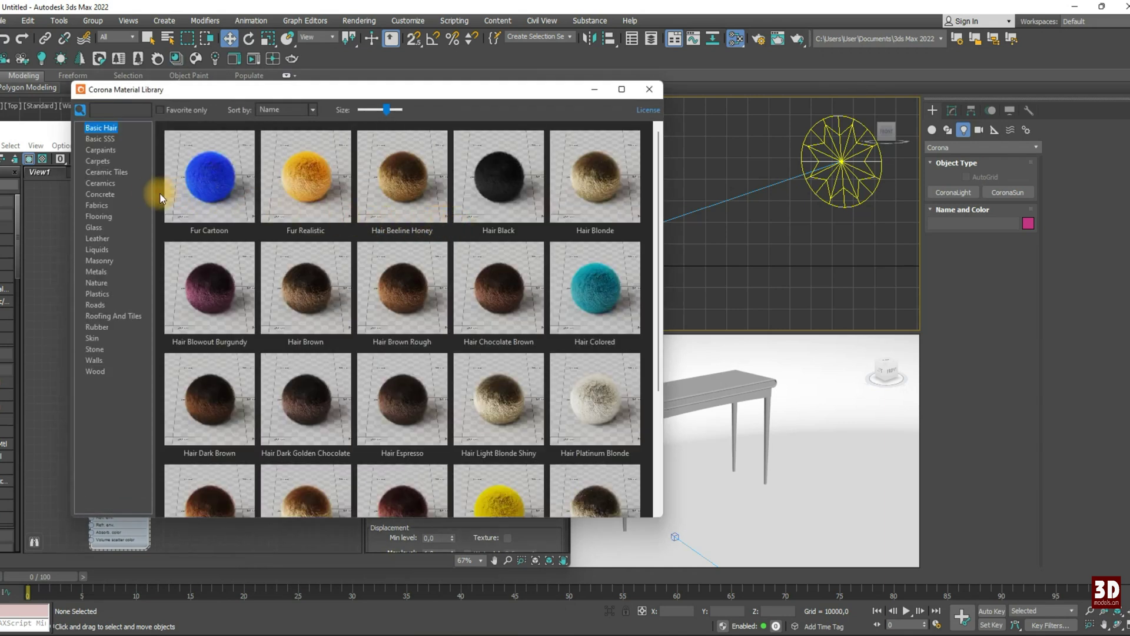
{"action": "left_click", "coordinate": [97, 273]}
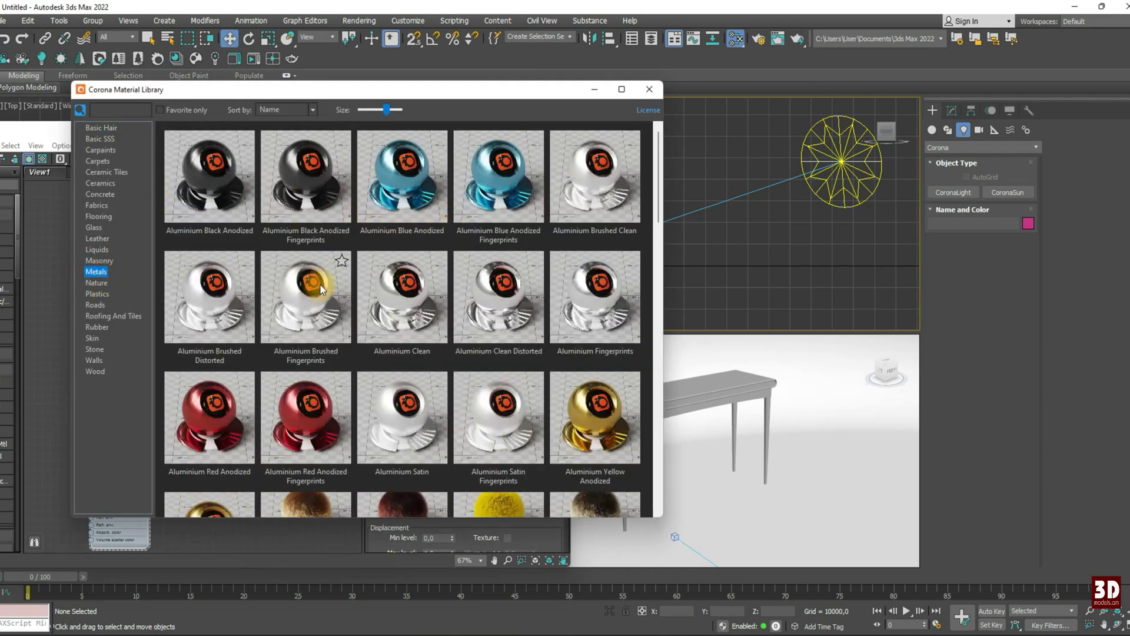
{"action": "mouse_move", "coordinate": [430, 90]}
{"action": "left_mouse_down"}
{"action": "mouse_move", "coordinate": [844, 102]}
{"action": "mouse_move", "coordinate": [826, 81]}
{"action": "left_mouse_up"}
{"action": "scroll", "coordinate": [851, 295], "scroll_direction": "down", "scroll_amount": 2}
{"action": "scroll", "coordinate": [843, 322], "scroll_direction": "down", "scroll_amount": 1}
{"action": "scroll", "coordinate": [822, 327], "scroll_direction": "down", "scroll_amount": 1}
{"action": "middle_click_drag", "start_coordinate": [177, 297], "coordinate": [147, 426]}
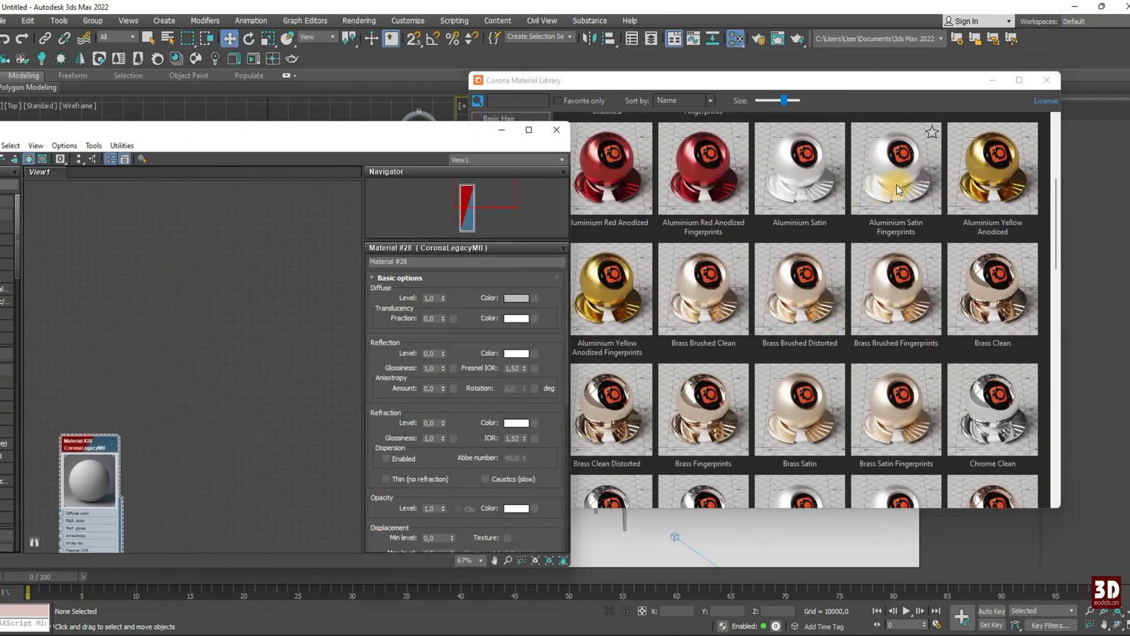
{"action": "left_click_drag", "start_coordinate": [991, 177], "coordinate": [717, 197]}
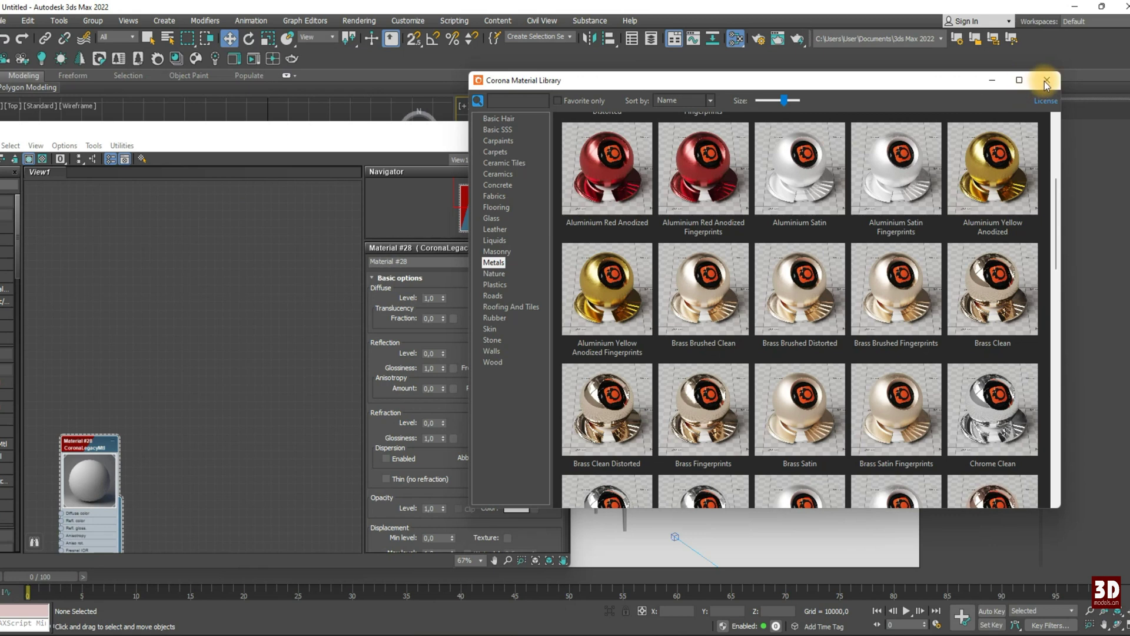
{"action": "left_click", "coordinate": [1046, 80]}
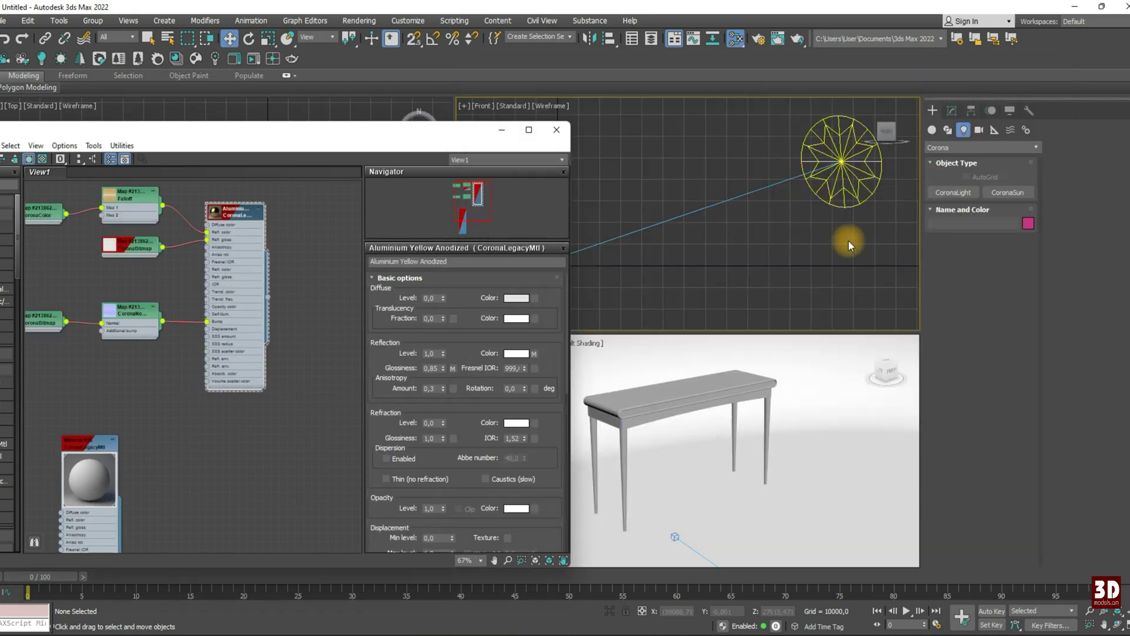
Step: Select the table's two trim pieces for the gold material
{"action": "left_click", "coordinate": [625, 523]}
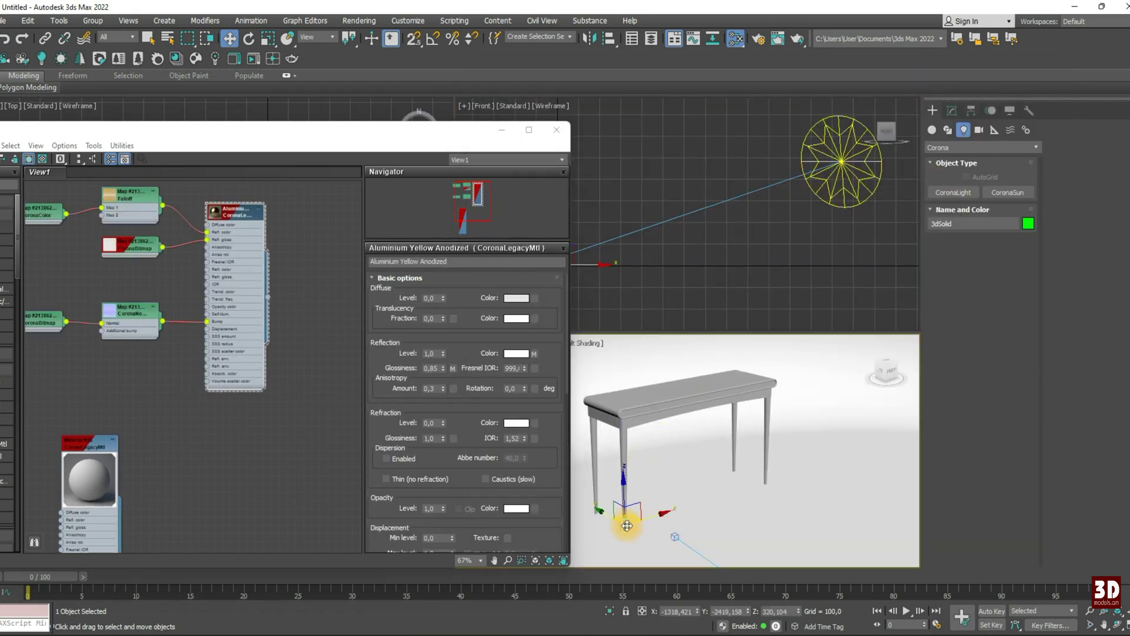
{"action": "left_click", "coordinate": [596, 510], "text": "ctrl"}
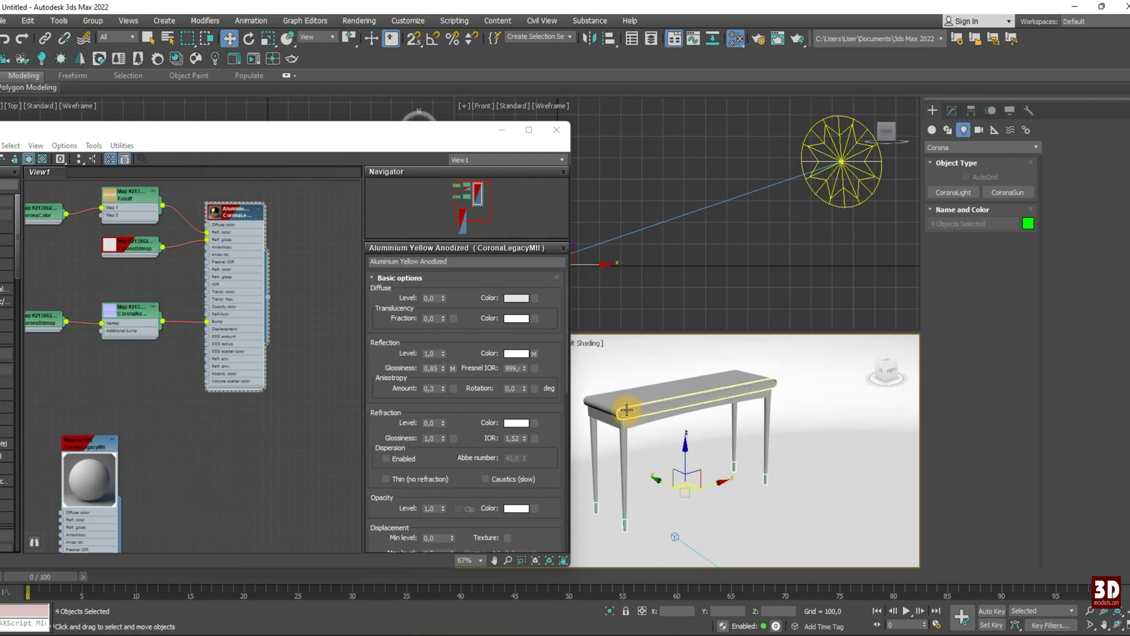
{"action": "left_click_drag", "start_coordinate": [202, 139], "coordinate": [268, 134]}
{"action": "left_click", "coordinate": [735, 292]}
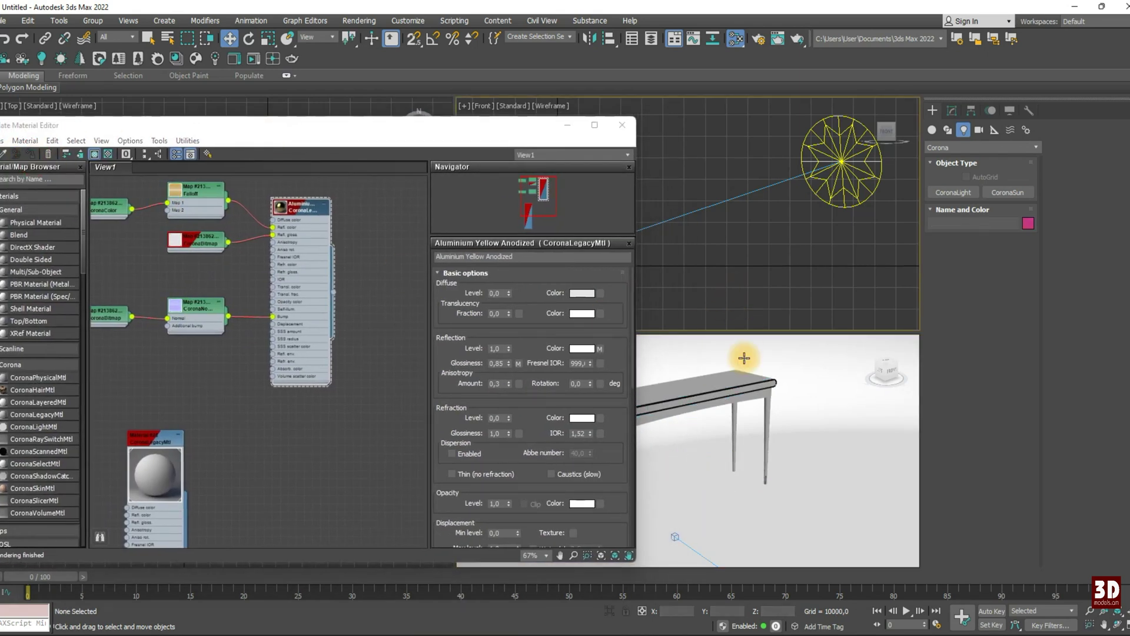
Step: Wire a wood_029_DIFFUSE.jpg bitmap into Material #28's Diffuse slot
{"action": "middle_click_drag", "start_coordinate": [138, 508], "coordinate": [244, 349]}
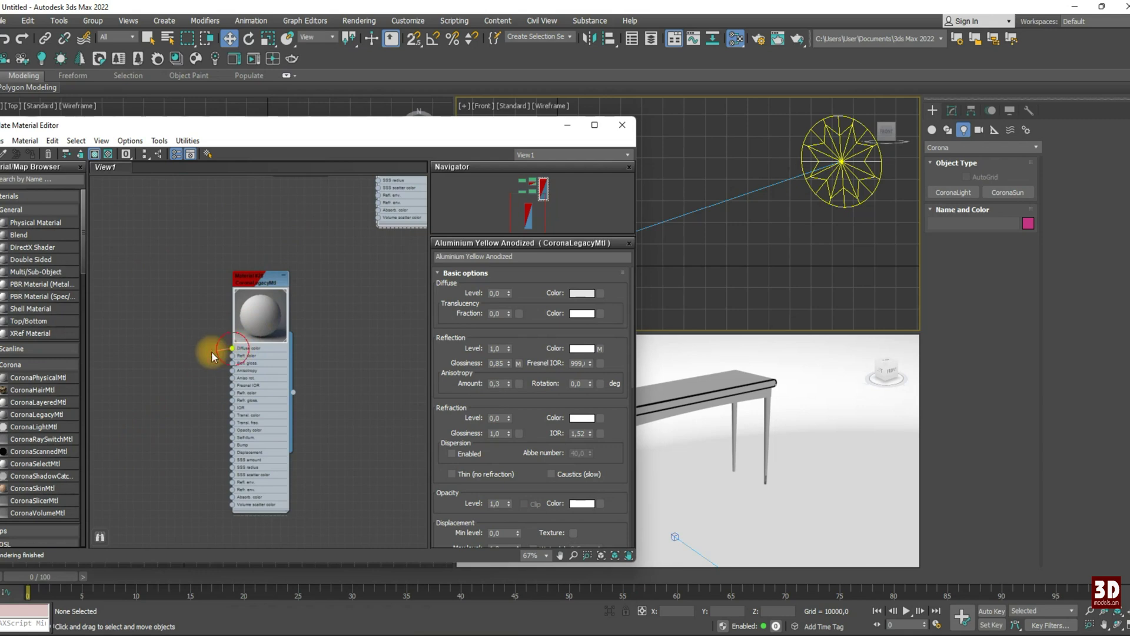
{"action": "left_click_drag", "start_coordinate": [222, 355], "coordinate": [203, 356]}
{"action": "left_click", "coordinate": [344, 202]}
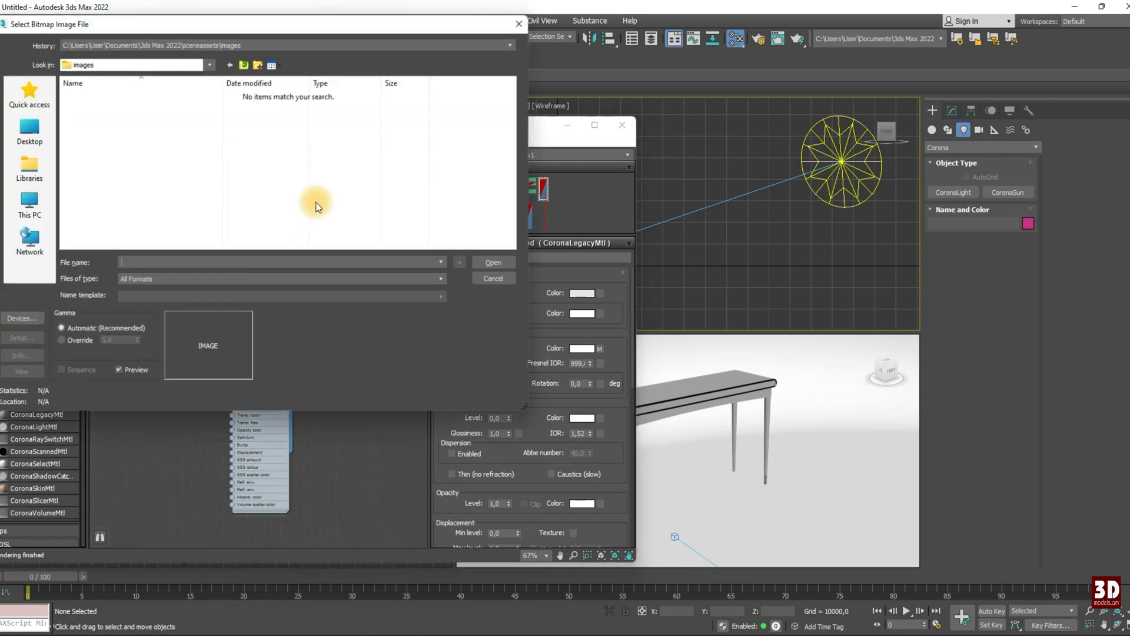
{"action": "left_click", "coordinate": [89, 65]}
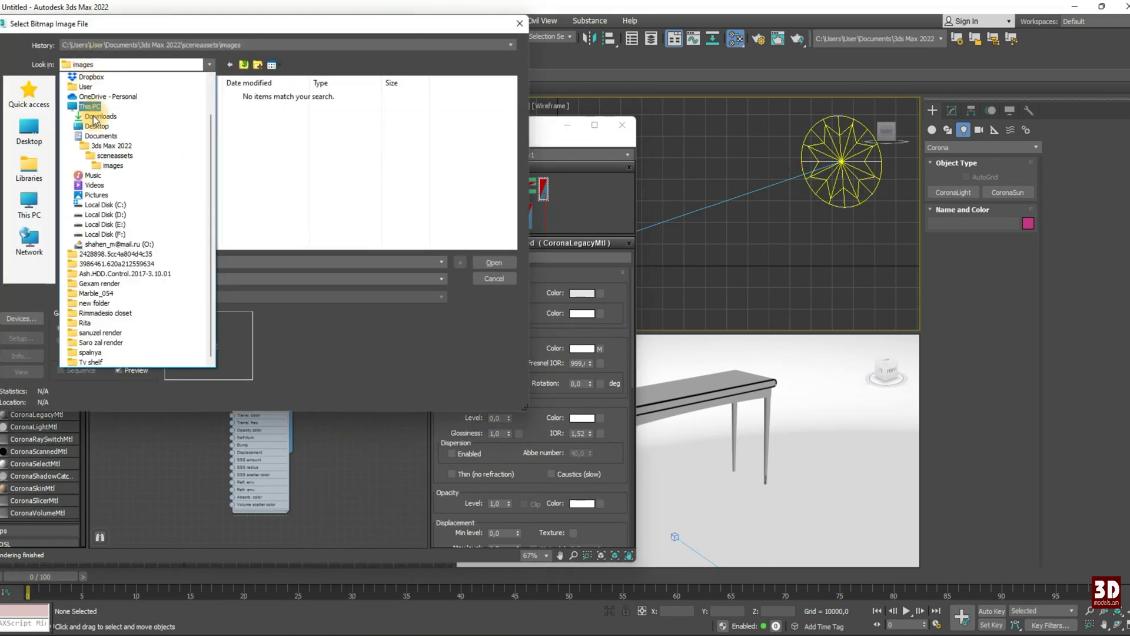
{"action": "left_click", "coordinate": [94, 303]}
{"action": "left_click", "coordinate": [141, 135]}
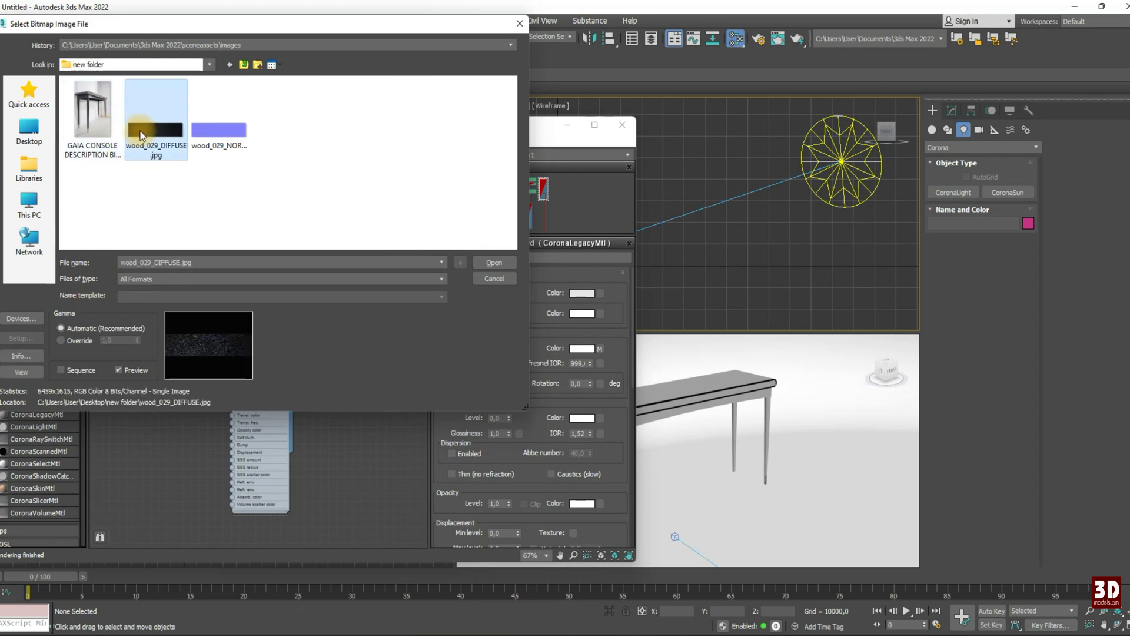
{"action": "double_click", "coordinate": [142, 136]}
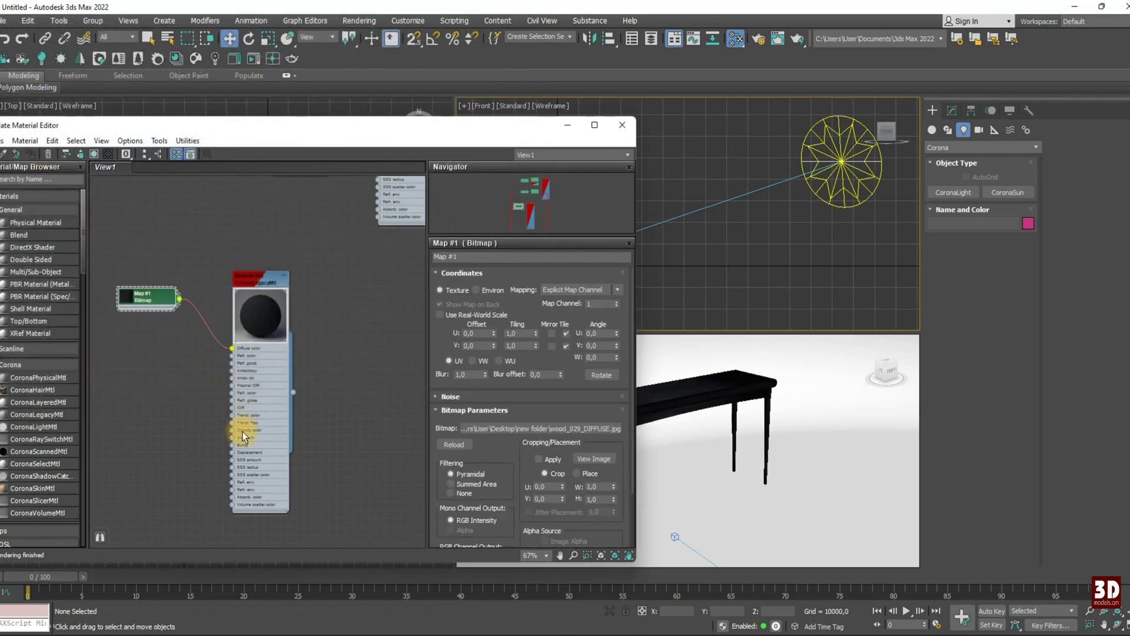
Step: Load the wood_029_NORMAL texture as a bitmap into the material's Bump slot
{"action": "left_click_drag", "start_coordinate": [233, 445], "coordinate": [187, 451]}
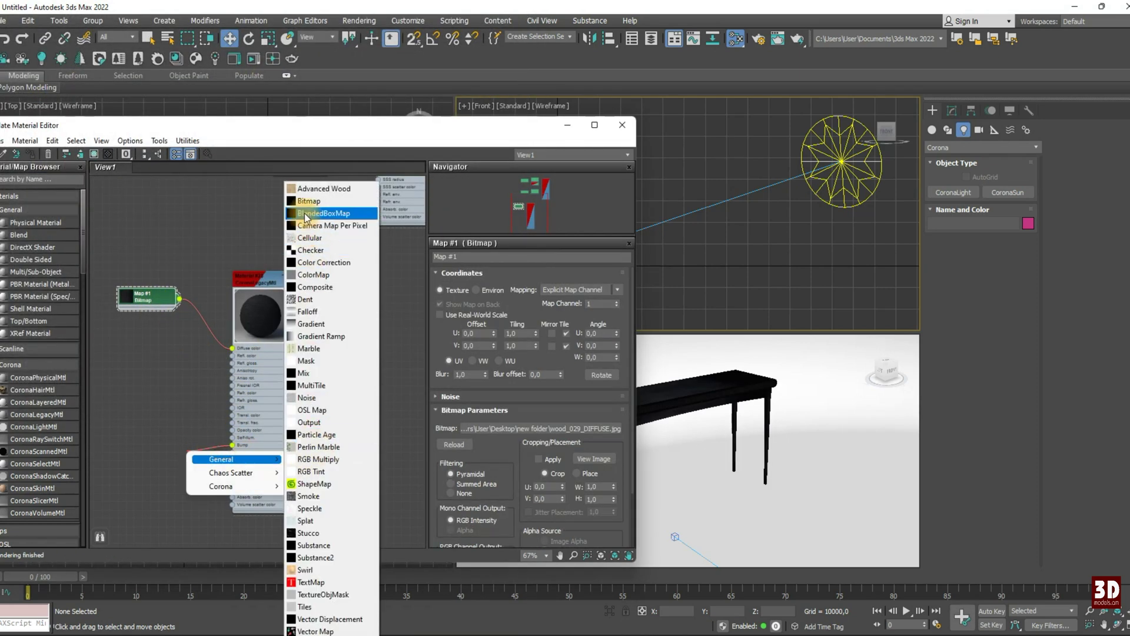
{"action": "left_click", "coordinate": [303, 205]}
{"action": "left_click", "coordinate": [223, 118]}
{"action": "double_click", "coordinate": [224, 118]}
{"action": "left_click", "coordinate": [190, 455]}
{"action": "scroll", "coordinate": [260, 284], "scroll_direction": "up", "scroll_amount": 5}
Step: Set Reflection Level 0.53, Glossiness 0.69 and the Maps bump amount to 0.1
{"action": "double_click", "coordinate": [271, 262]}
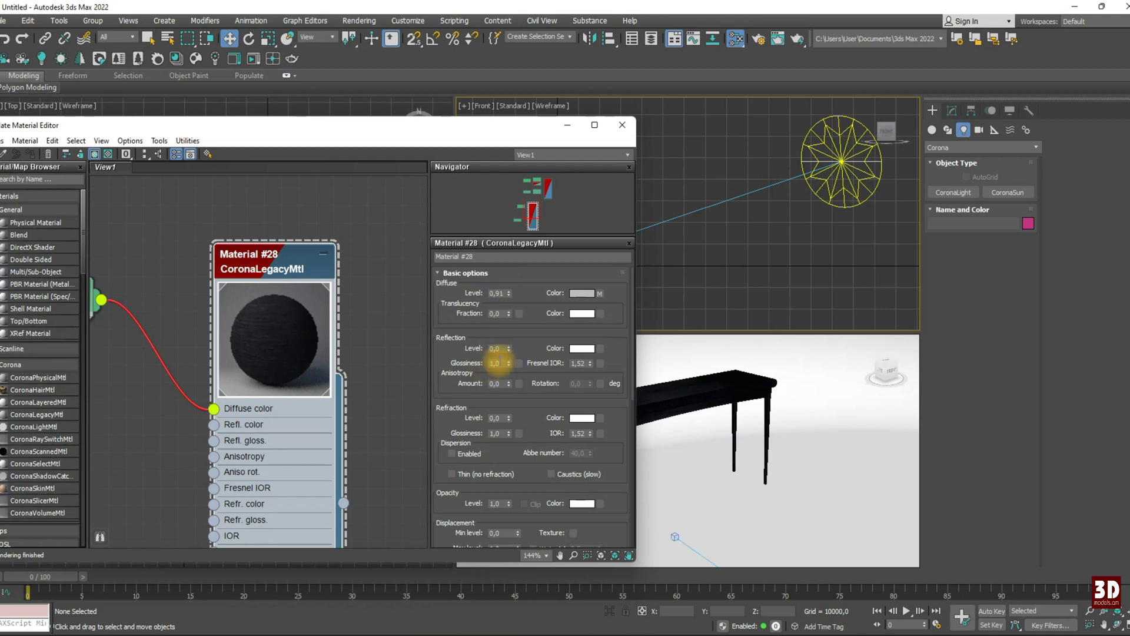
{"action": "left_click_drag", "start_coordinate": [509, 350], "coordinate": [511, 369]}
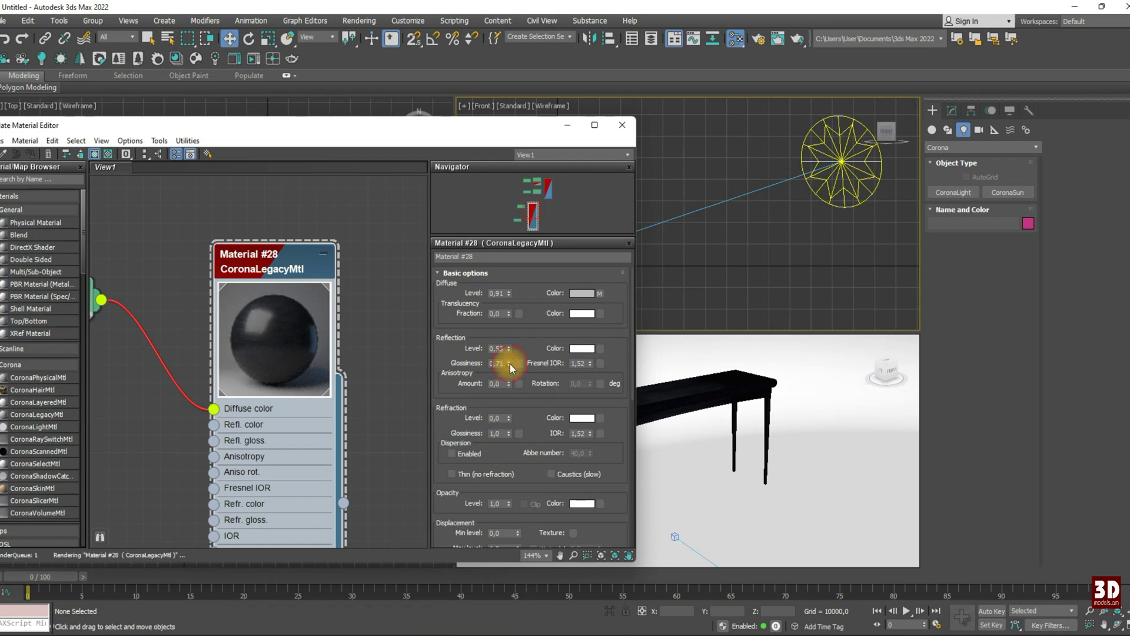
{"action": "middle_click_drag", "start_coordinate": [336, 370], "coordinate": [352, 310]}
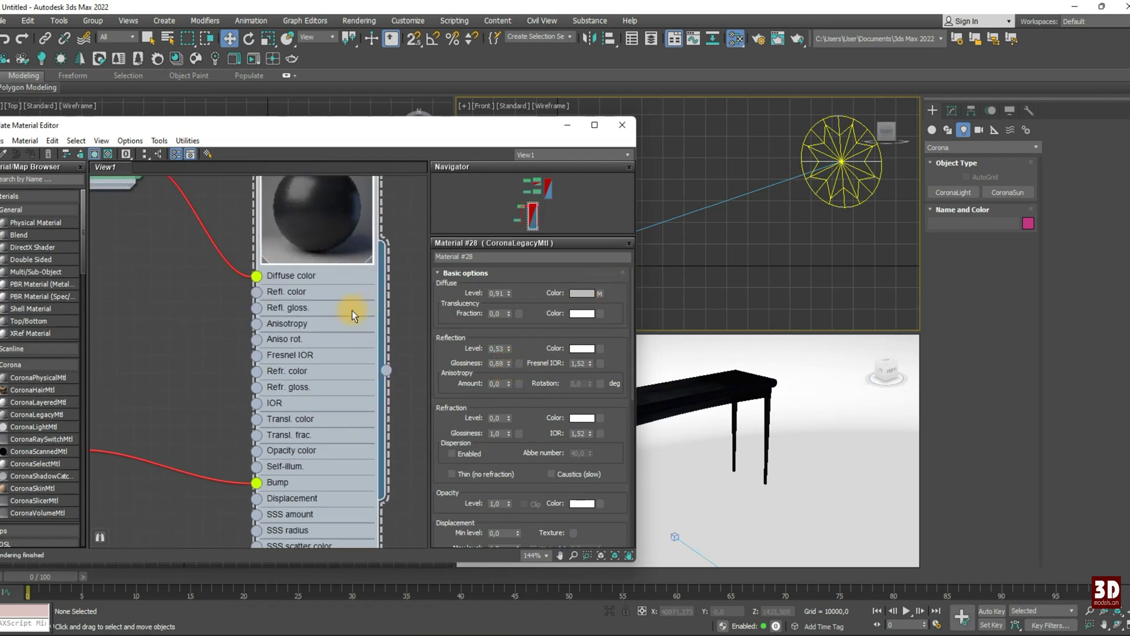
{"action": "scroll", "coordinate": [312, 321], "scroll_direction": "down", "scroll_amount": 4}
{"action": "scroll", "coordinate": [471, 397], "scroll_direction": "down", "scroll_amount": 5}
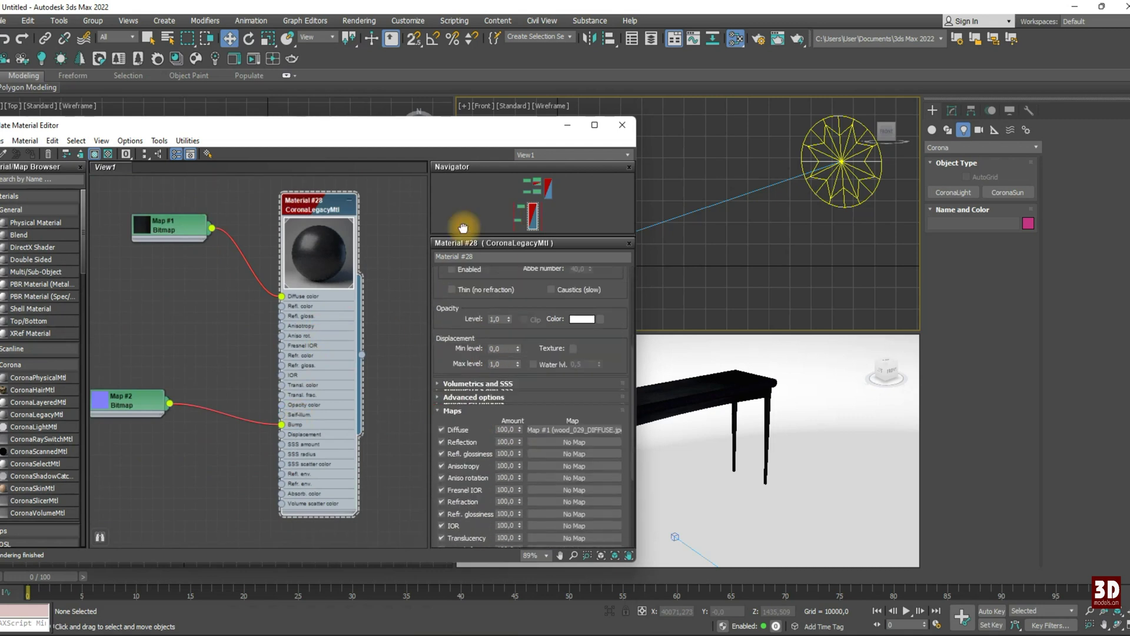
{"action": "scroll", "coordinate": [483, 471], "scroll_direction": "down", "scroll_amount": 3}
{"action": "double_click", "coordinate": [507, 508]}
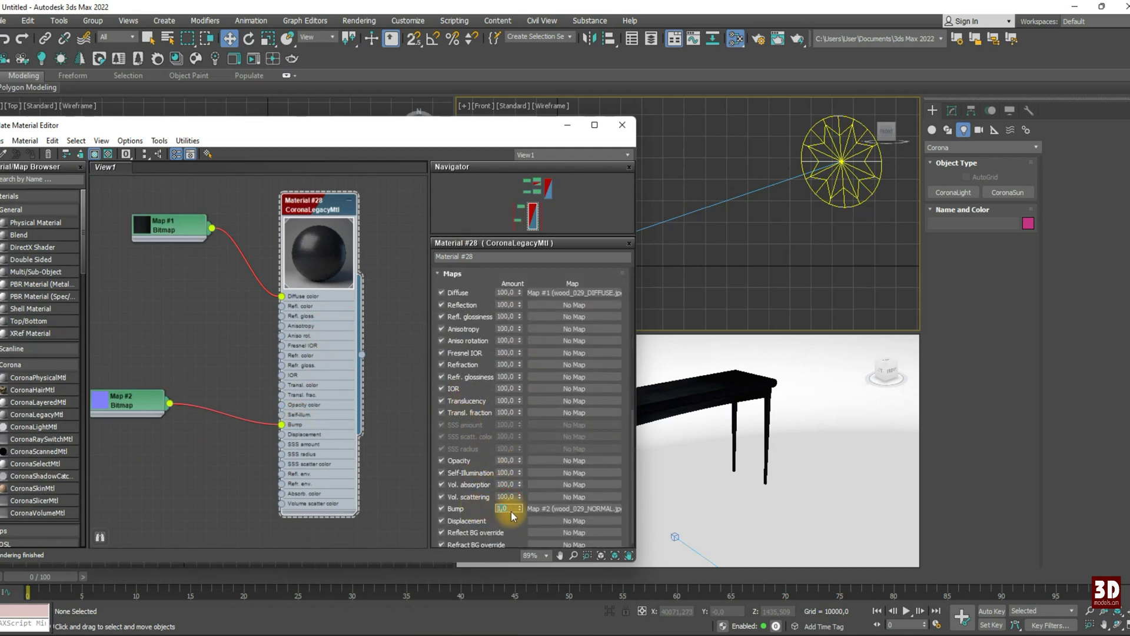
{"action": "mouse_move", "coordinate": [519, 508]}
{"action": "left_mouse_down"}
{"action": "mouse_move", "coordinate": [522, 544]}
{"action": "mouse_move", "coordinate": [529, 538]}
{"action": "left_mouse_up"}
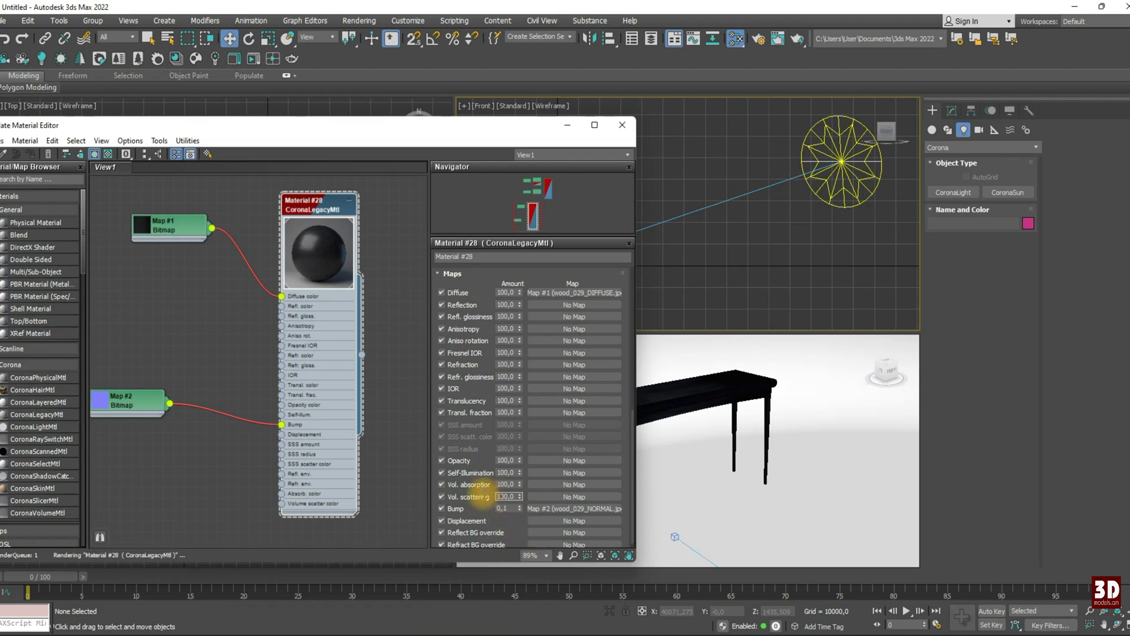
Step: Frame the table in the perspective view and select one of its pieces
{"action": "mouse_move", "coordinate": [698, 408]}
{"action": "middle_mouse_down"}
{"action": "mouse_move", "coordinate": [724, 403]}
{"action": "mouse_move", "coordinate": [719, 429]}
{"action": "mouse_move", "coordinate": [820, 429]}
{"action": "mouse_move", "coordinate": [787, 435]}
{"action": "middle_mouse_up"}
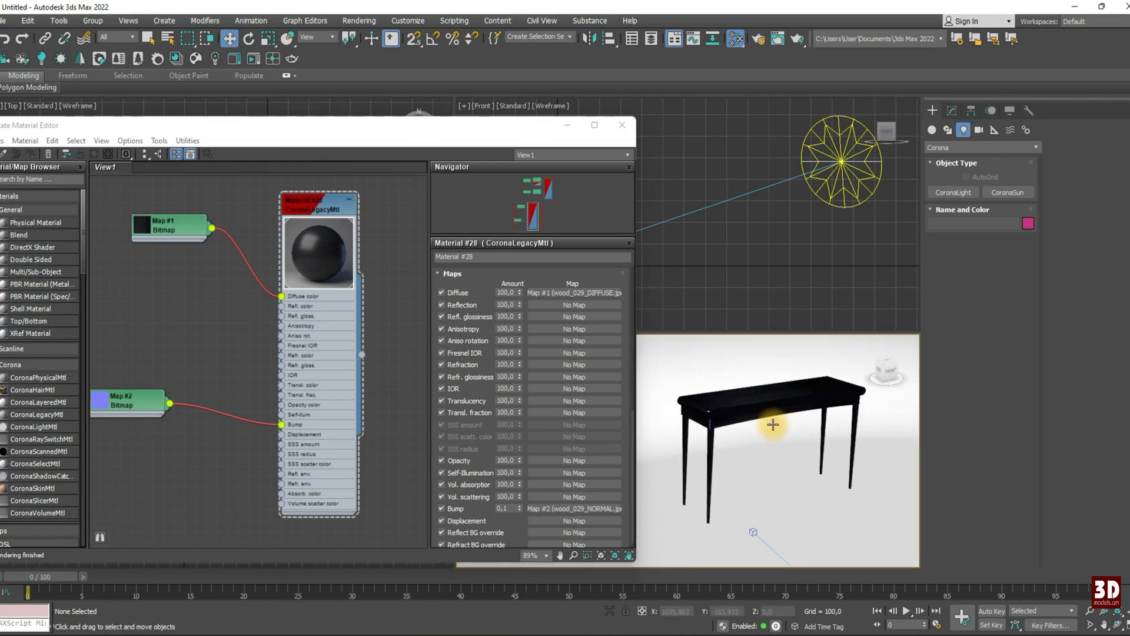
{"action": "scroll", "coordinate": [765, 421], "scroll_direction": "up", "scroll_amount": 3}
{"action": "scroll", "coordinate": [736, 415], "scroll_direction": "up", "scroll_amount": 2}
{"action": "left_click", "coordinate": [717, 407]}
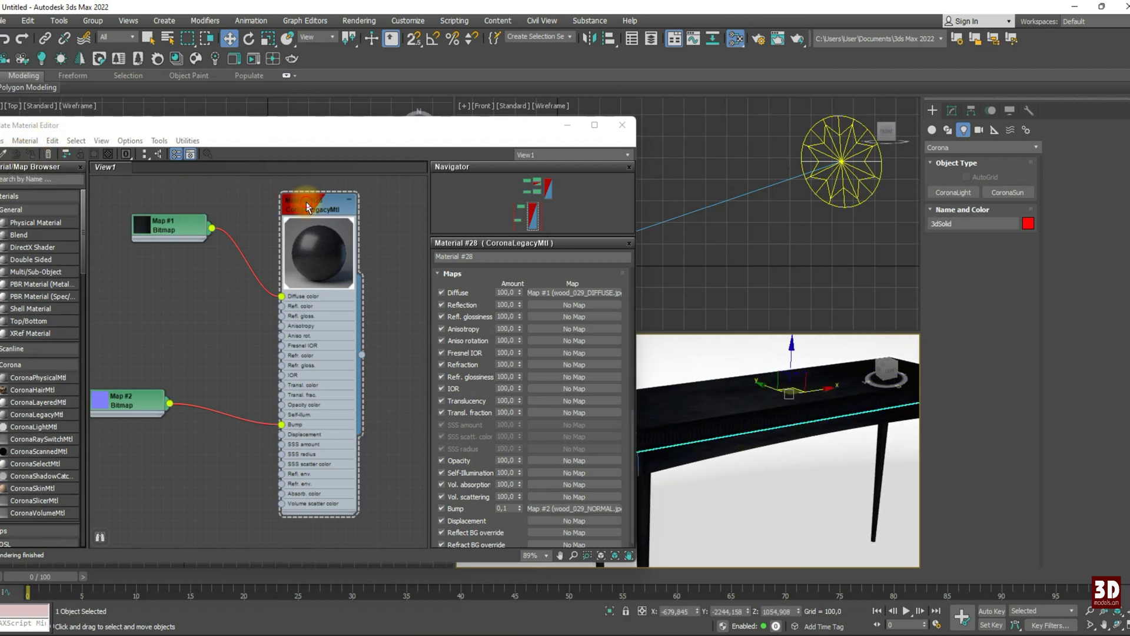
Step: Assign the wood material to the selected top piece and give it a Box UVW Map
{"action": "left_click", "coordinate": [188, 126]}
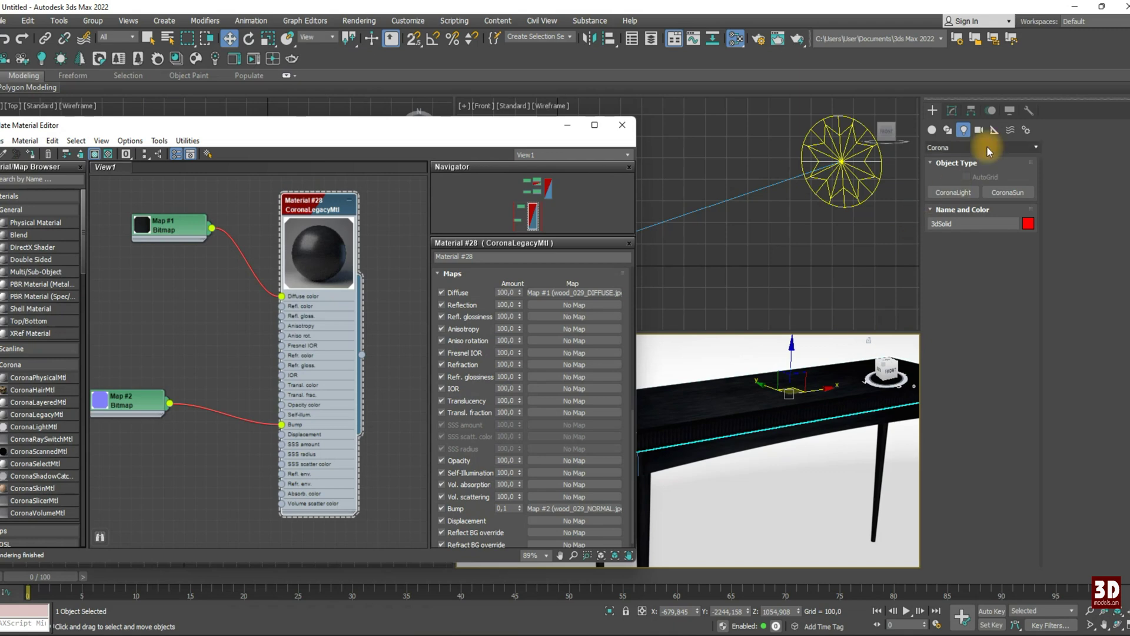
{"action": "left_click", "coordinate": [952, 111]}
{"action": "left_click", "coordinate": [1028, 145]}
{"action": "left_click_drag", "start_coordinate": [1027, 165], "coordinate": [1029, 465]}
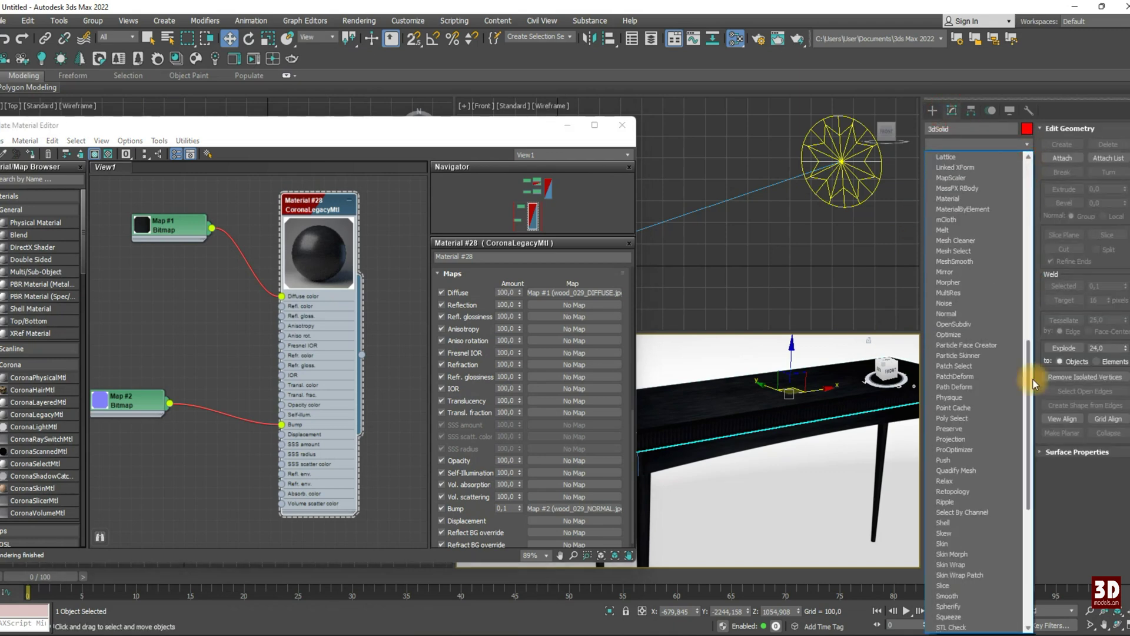
{"action": "left_click", "coordinate": [951, 523]}
{"action": "left_click", "coordinate": [954, 346]}
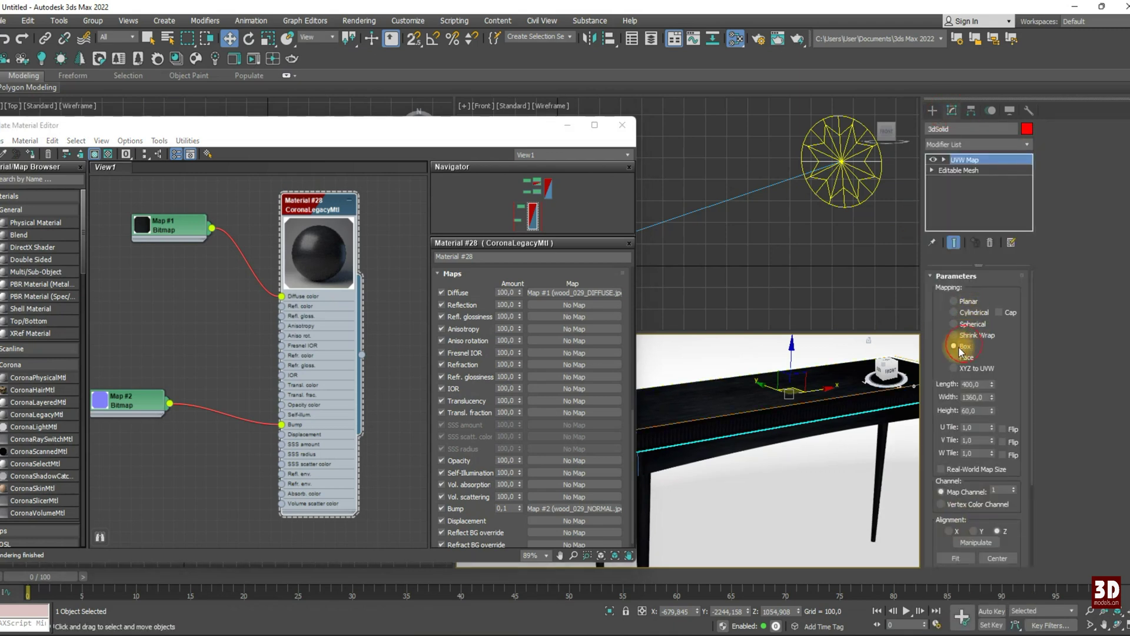
{"action": "middle_click_drag", "start_coordinate": [789, 421], "coordinate": [780, 437]}
{"action": "scroll", "coordinate": [781, 437], "scroll_direction": "up", "scroll_amount": 3}
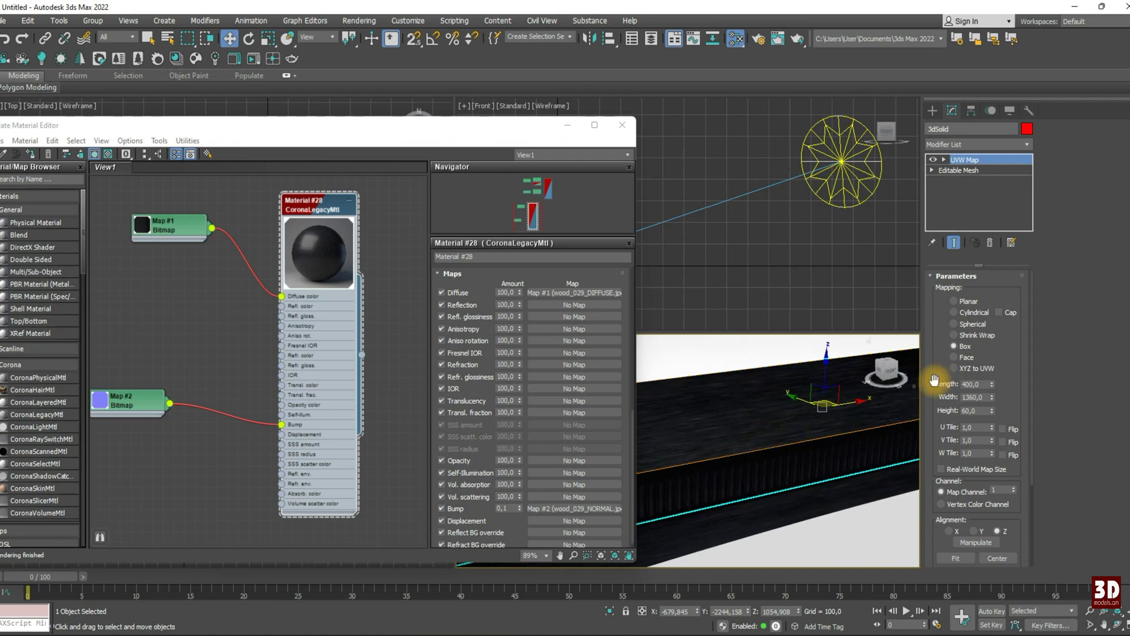
Step: Give all three top pieces one Box UVW Map sized 595.687 × 1468.8 × 837.005
{"action": "key", "text": "ctrl+a"}
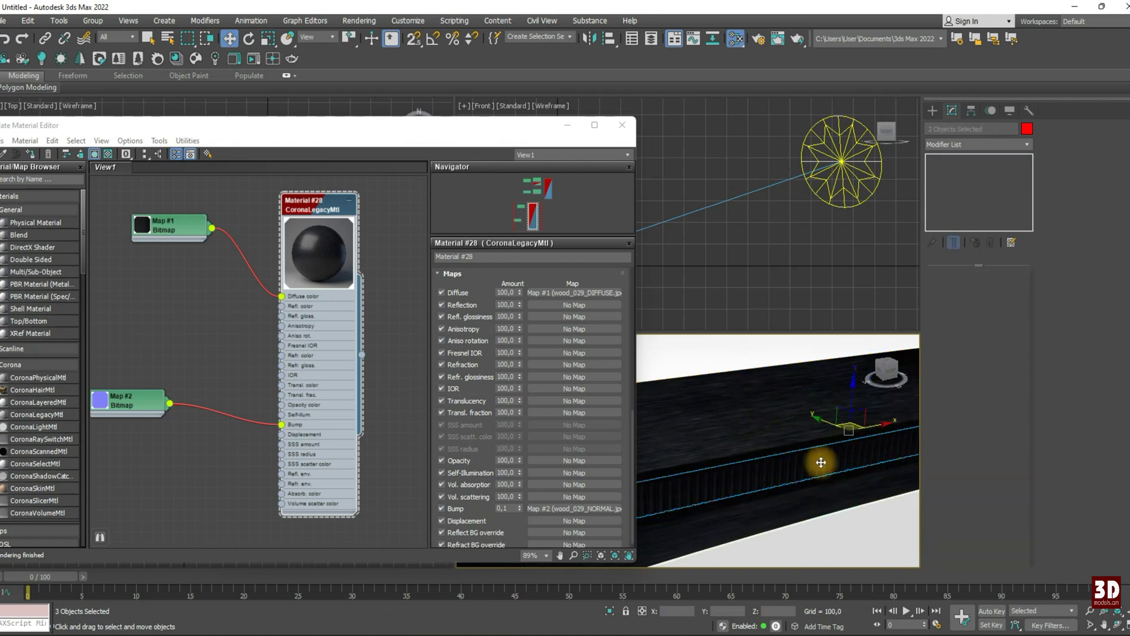
{"action": "scroll", "coordinate": [815, 465], "scroll_direction": "down", "scroll_amount": 4}
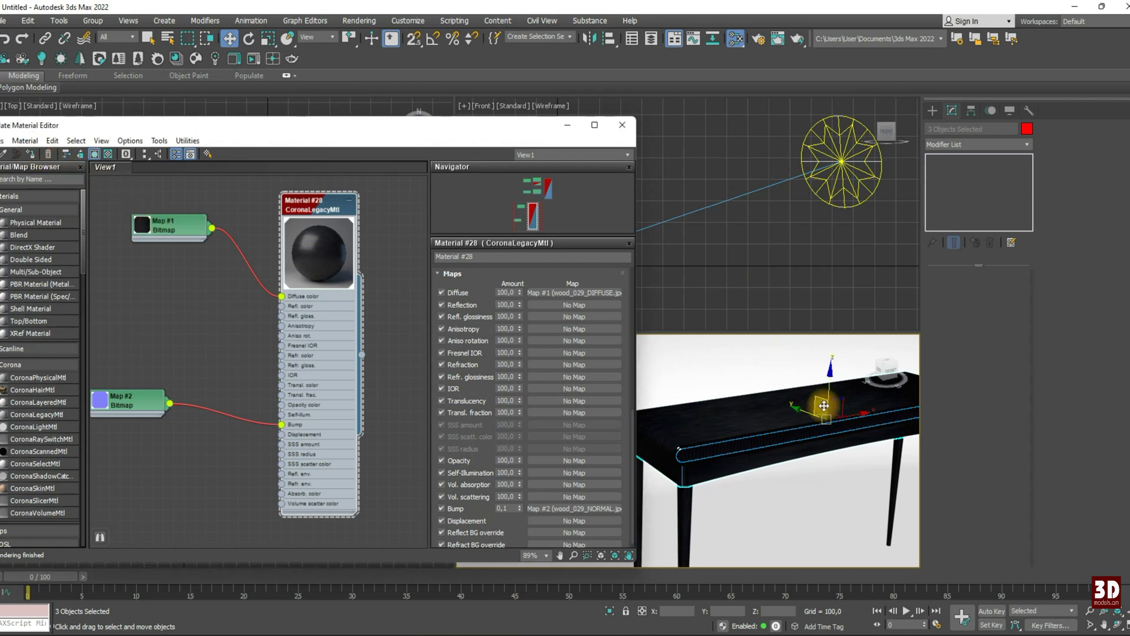
{"action": "left_click", "coordinate": [1031, 145]}
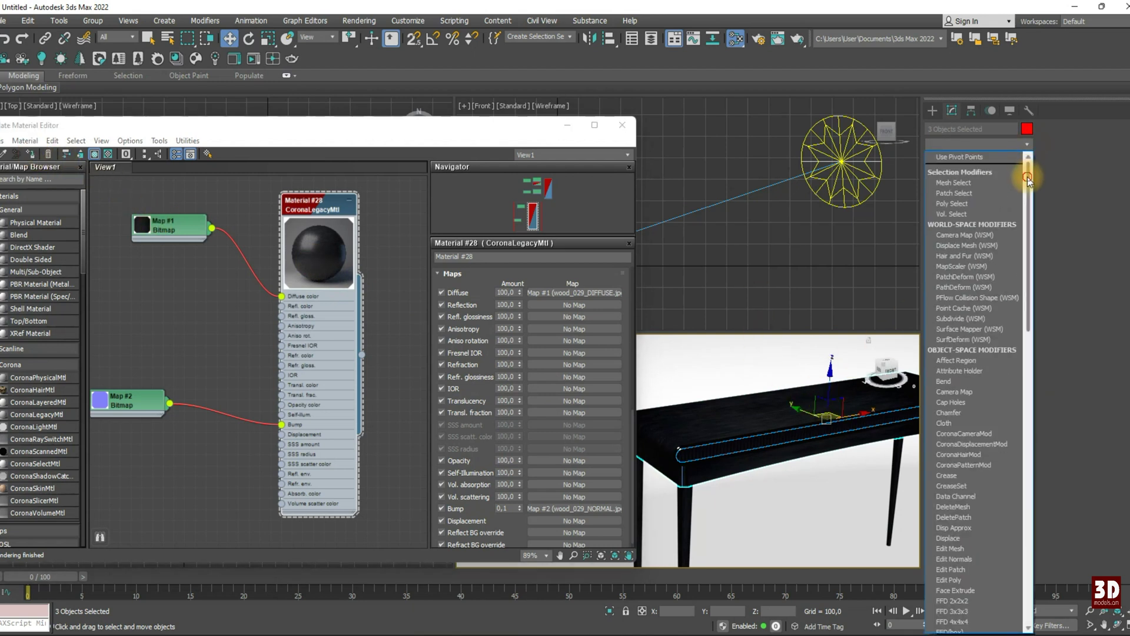
{"action": "left_click_drag", "start_coordinate": [1027, 178], "coordinate": [1028, 533]}
{"action": "left_click", "coordinate": [960, 536]}
{"action": "left_click", "coordinate": [954, 346]}
{"action": "scroll", "coordinate": [724, 460], "scroll_direction": "up", "scroll_amount": 3}
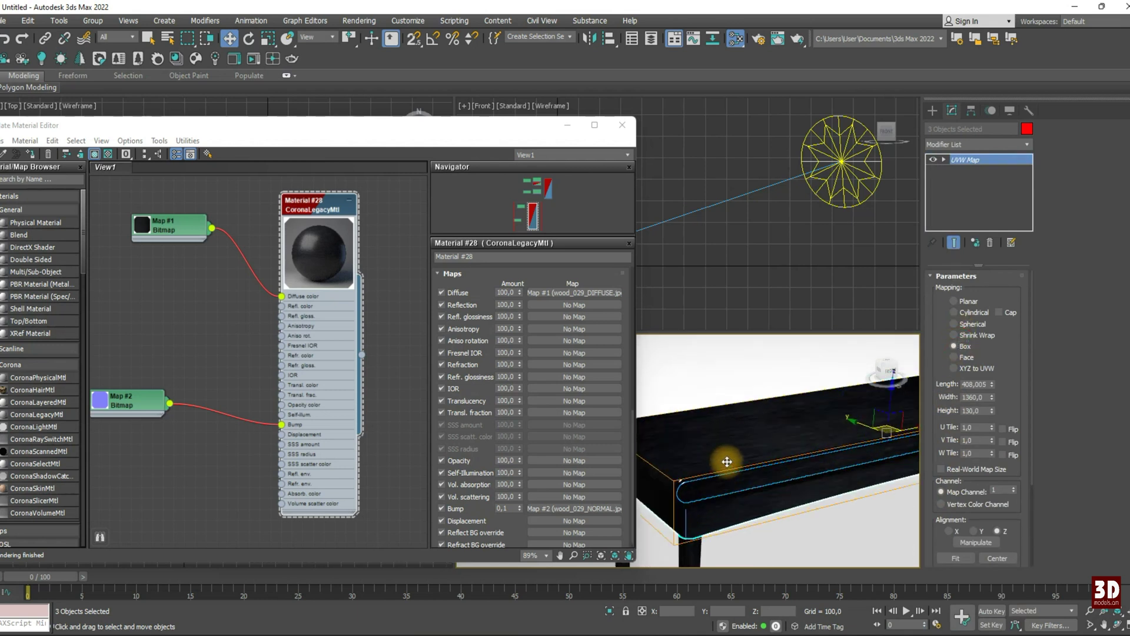
{"action": "scroll", "coordinate": [701, 461], "scroll_direction": "up", "scroll_amount": 2}
{"action": "mouse_move", "coordinate": [994, 385]}
{"action": "left_mouse_down"}
{"action": "mouse_move", "coordinate": [1000, 191]}
{"action": "mouse_move", "coordinate": [985, 394]}
{"action": "mouse_move", "coordinate": [996, 424]}
{"action": "left_mouse_up"}
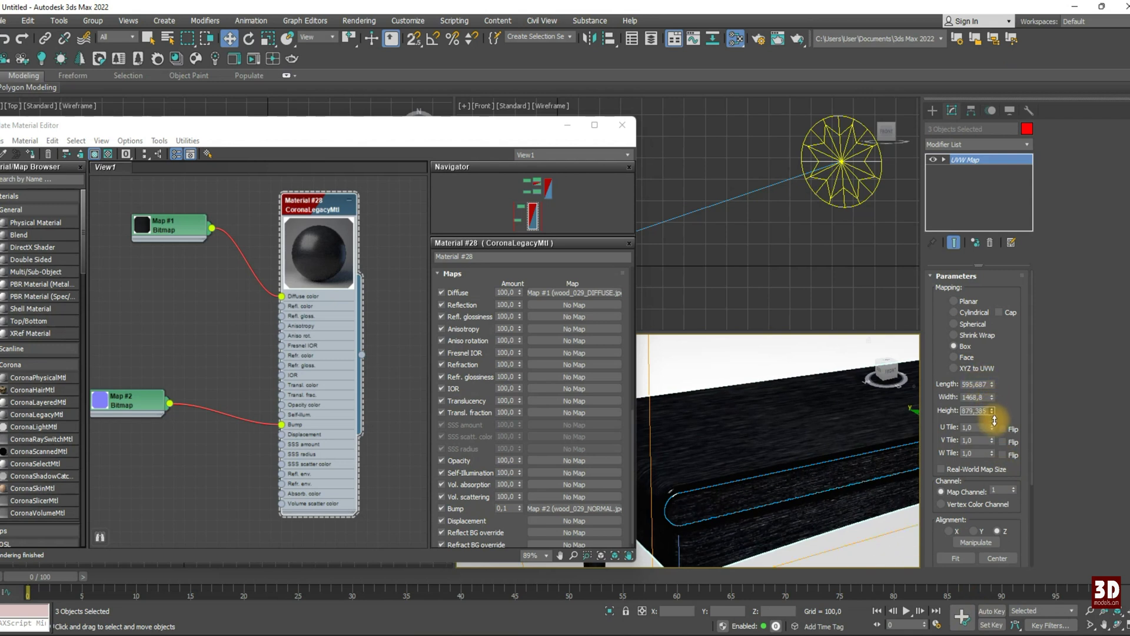
{"action": "mouse_move", "coordinate": [738, 508]}
{"action": "middle_mouse_down"}
{"action": "mouse_move", "coordinate": [759, 462]}
{"action": "mouse_move", "coordinate": [744, 424]}
{"action": "middle_mouse_up"}
{"action": "scroll", "coordinate": [759, 462], "scroll_direction": "down", "scroll_amount": 5}
{"action": "scroll", "coordinate": [698, 391], "scroll_direction": "up", "scroll_amount": 5}
Step: Select all four table legs
{"action": "left_click", "coordinate": [698, 391]}
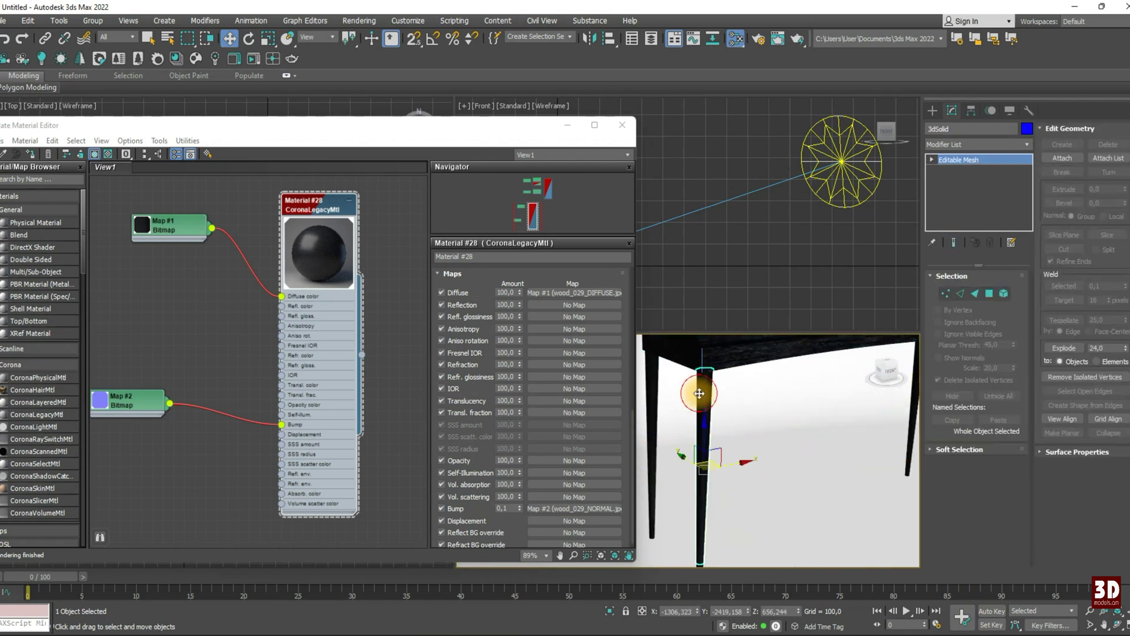
{"action": "left_click", "coordinate": [661, 391], "text": "ctrl"}
{"action": "scroll", "coordinate": [661, 394], "scroll_direction": "down", "scroll_amount": 4}
{"action": "scroll", "coordinate": [787, 391], "scroll_direction": "up", "scroll_amount": 2}
{"action": "left_click", "coordinate": [789, 386], "text": "ctrl"}
{"action": "left_click", "coordinate": [824, 388], "text": "ctrl"}
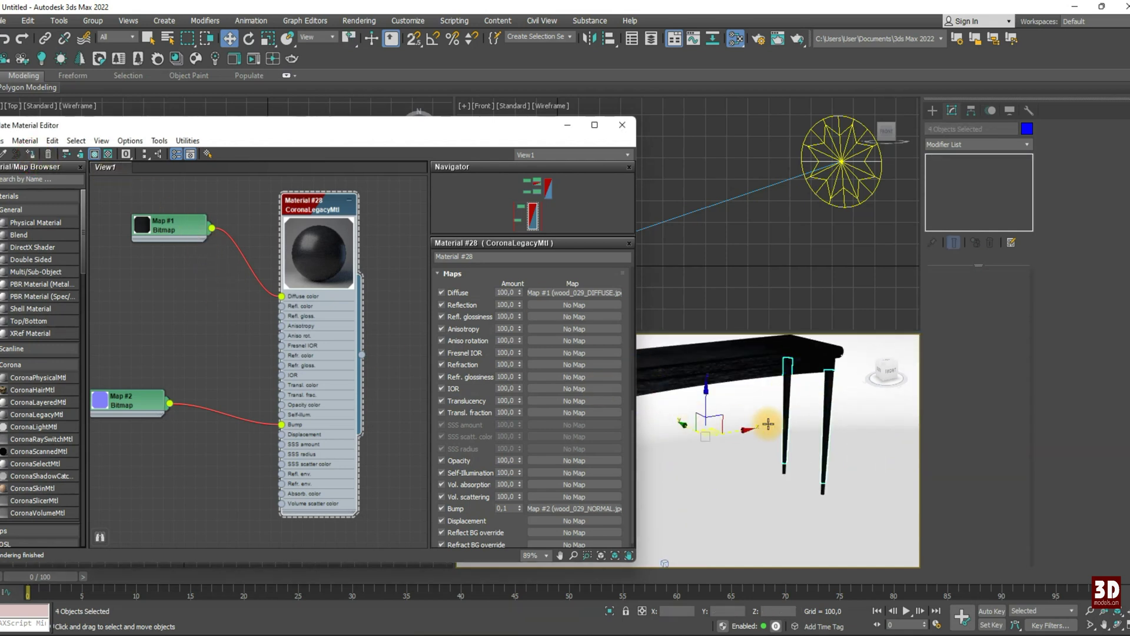
{"action": "scroll", "coordinate": [714, 423], "scroll_direction": "up", "scroll_amount": 2}
{"action": "scroll", "coordinate": [702, 385], "scroll_direction": "up", "scroll_amount": 3}
{"action": "scroll", "coordinate": [703, 385], "scroll_direction": "up", "scroll_amount": 1}
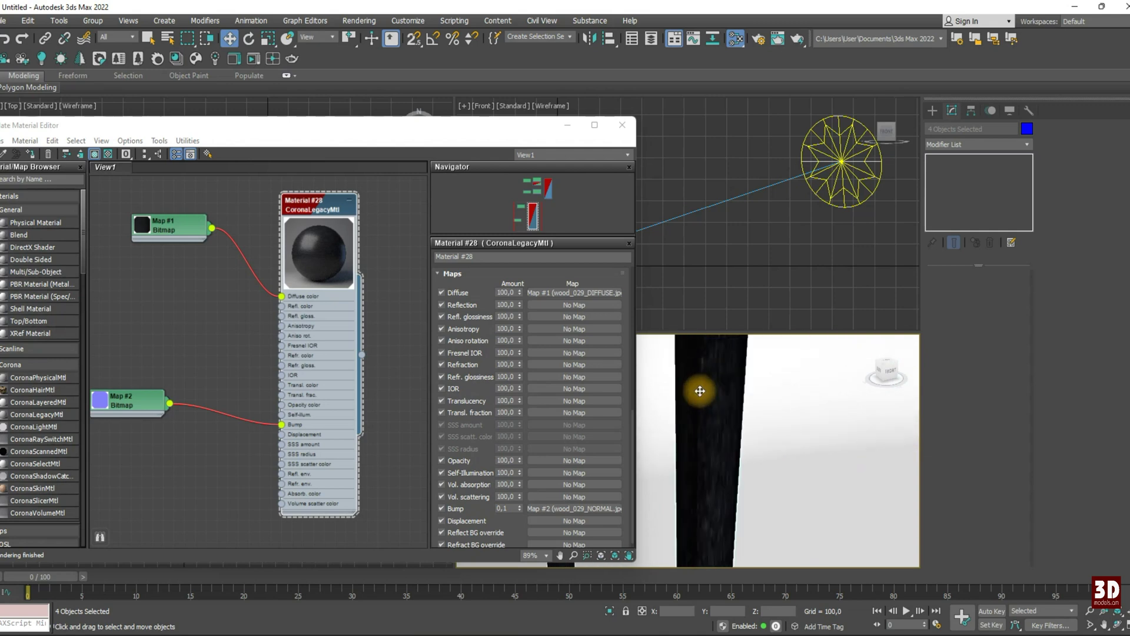
{"action": "scroll", "coordinate": [698, 391], "scroll_direction": "down", "scroll_amount": 4}
Step: Add a UVW Map to the legs, trying Box, Spherical and Planar before settling on Face
{"action": "left_click", "coordinate": [1032, 149]}
{"action": "scroll", "coordinate": [1030, 245], "scroll_direction": "down", "scroll_amount": 10}
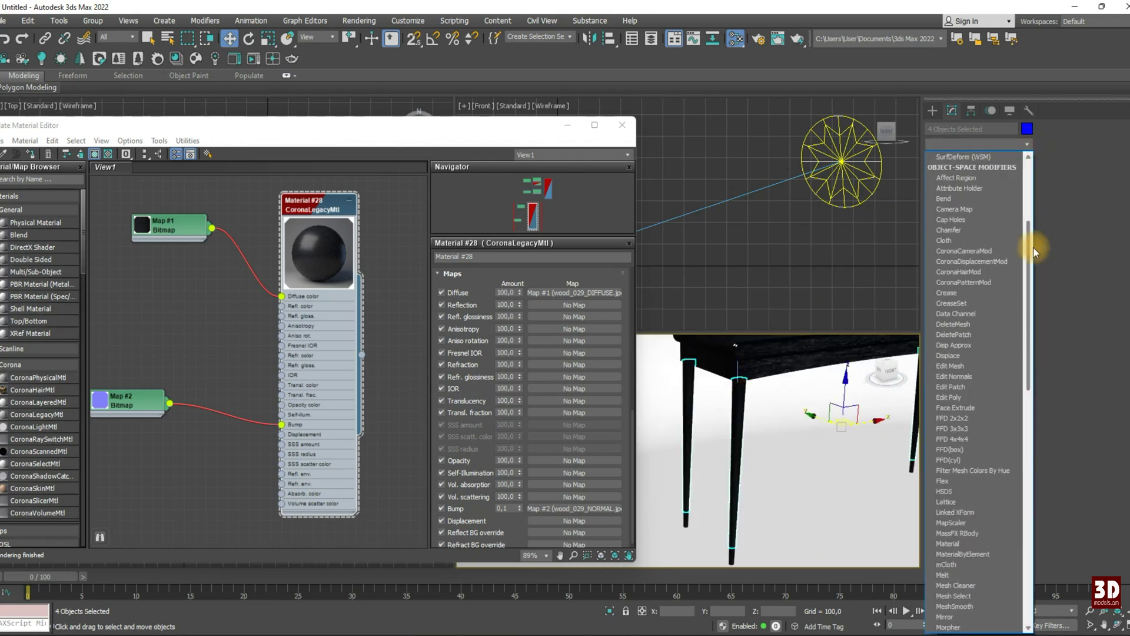
{"action": "left_click", "coordinate": [994, 513]}
{"action": "scroll", "coordinate": [782, 391], "scroll_direction": "up", "scroll_amount": 3}
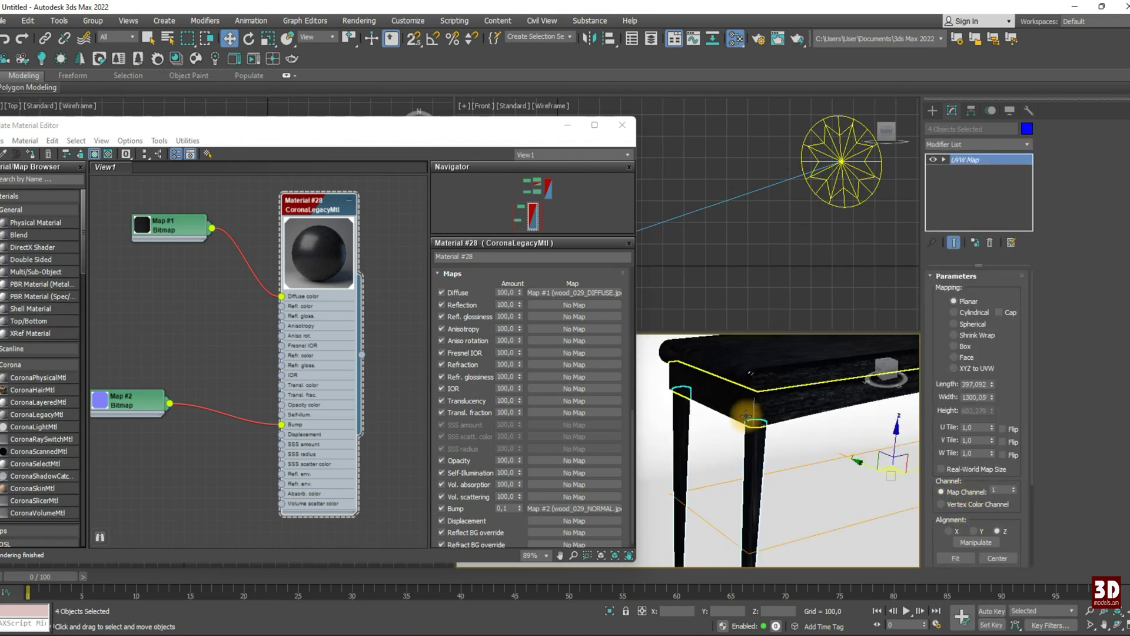
{"action": "scroll", "coordinate": [775, 444], "scroll_direction": "up", "scroll_amount": 3}
{"action": "left_click", "coordinate": [954, 357]}
{"action": "left_click", "coordinate": [955, 346]}
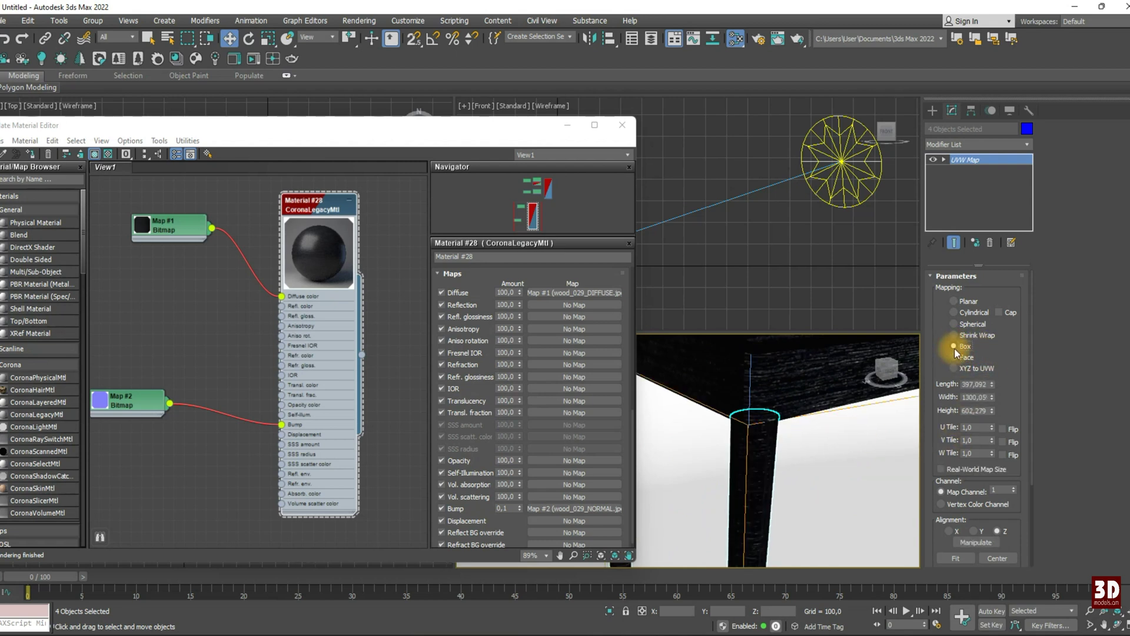
{"action": "left_click_drag", "start_coordinate": [982, 397], "coordinate": [943, 397]}
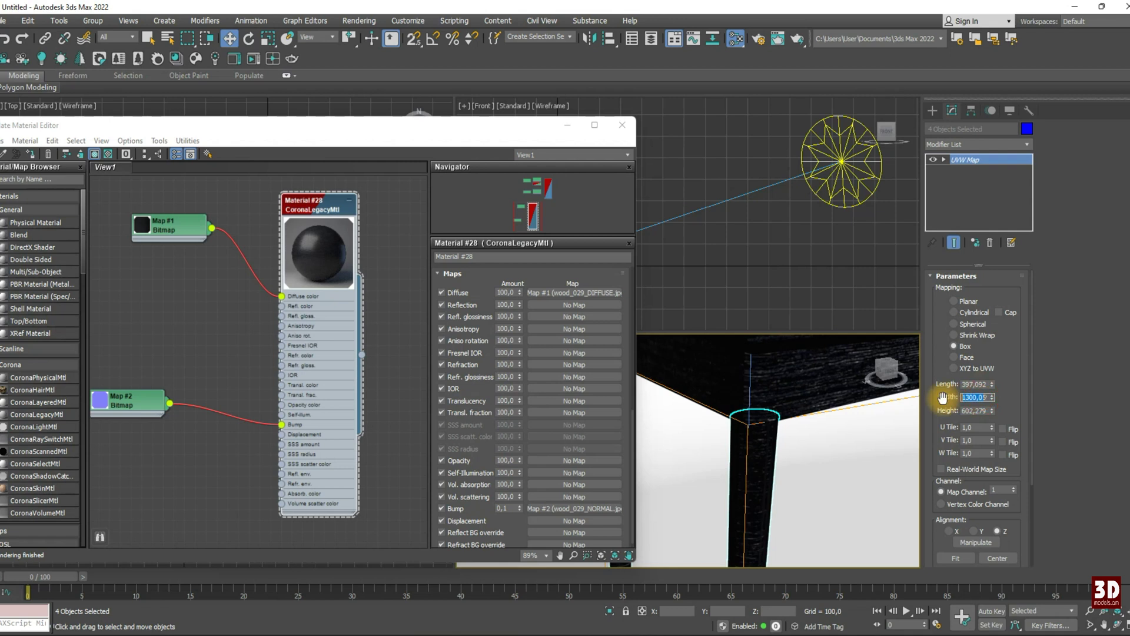
{"action": "type", "text": "300"}
{"action": "key", "text": "Return"}
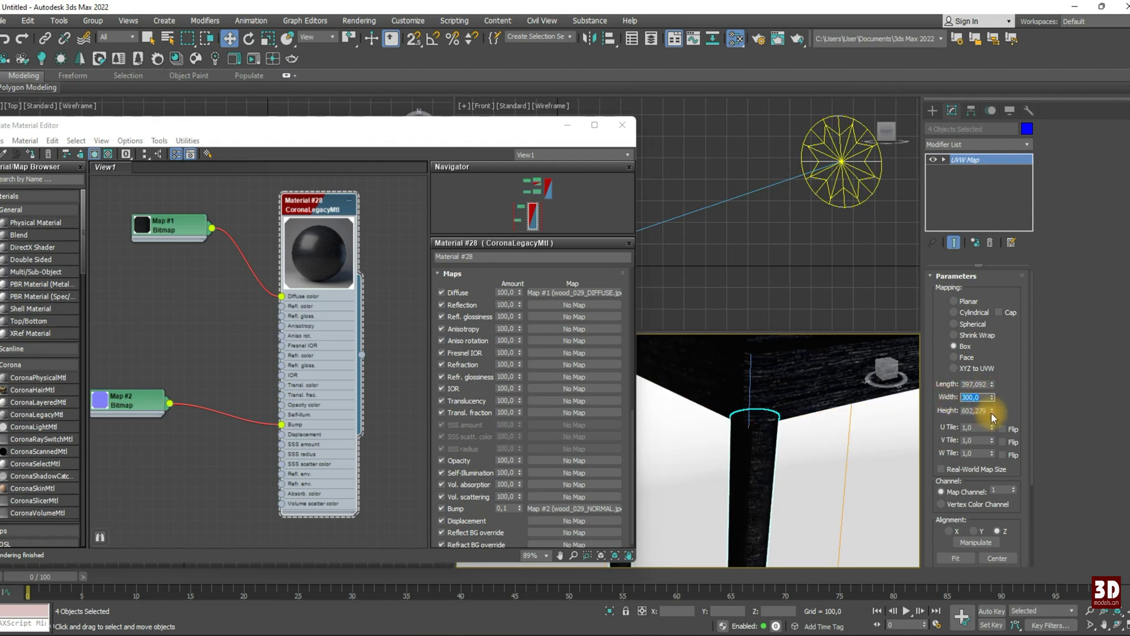
{"action": "left_click", "coordinate": [961, 357]}
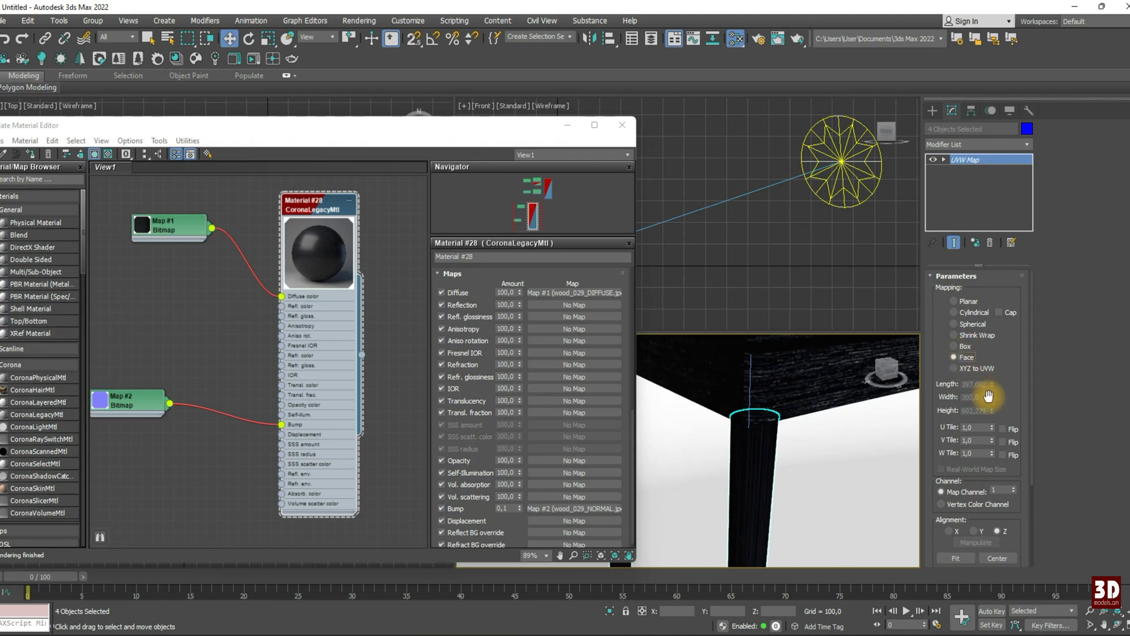
{"action": "left_click", "coordinate": [962, 324]}
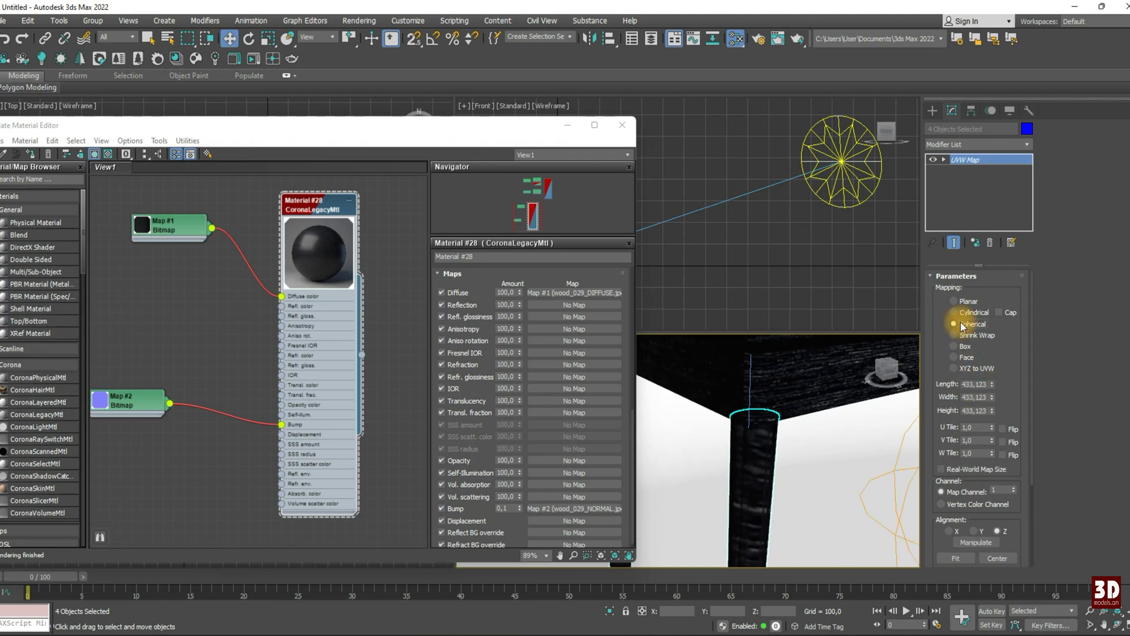
{"action": "left_click", "coordinate": [958, 303]}
{"action": "left_click", "coordinate": [955, 358]}
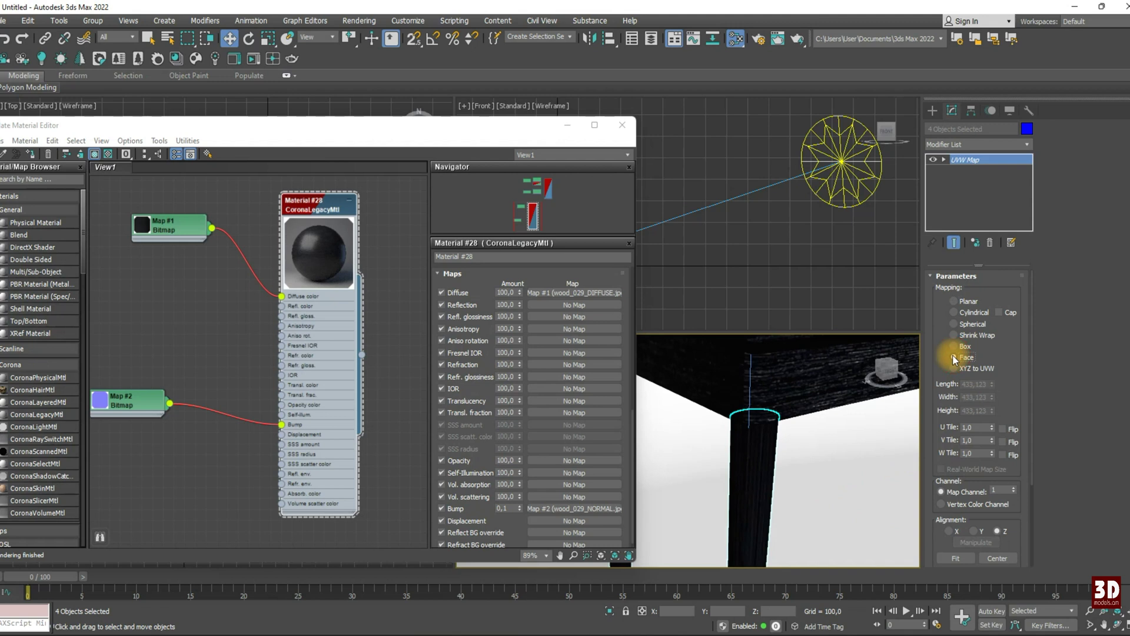
Step: Set the legs' U, V and W tiling to 3.0, then deselect them
{"action": "left_click", "coordinate": [976, 428]}
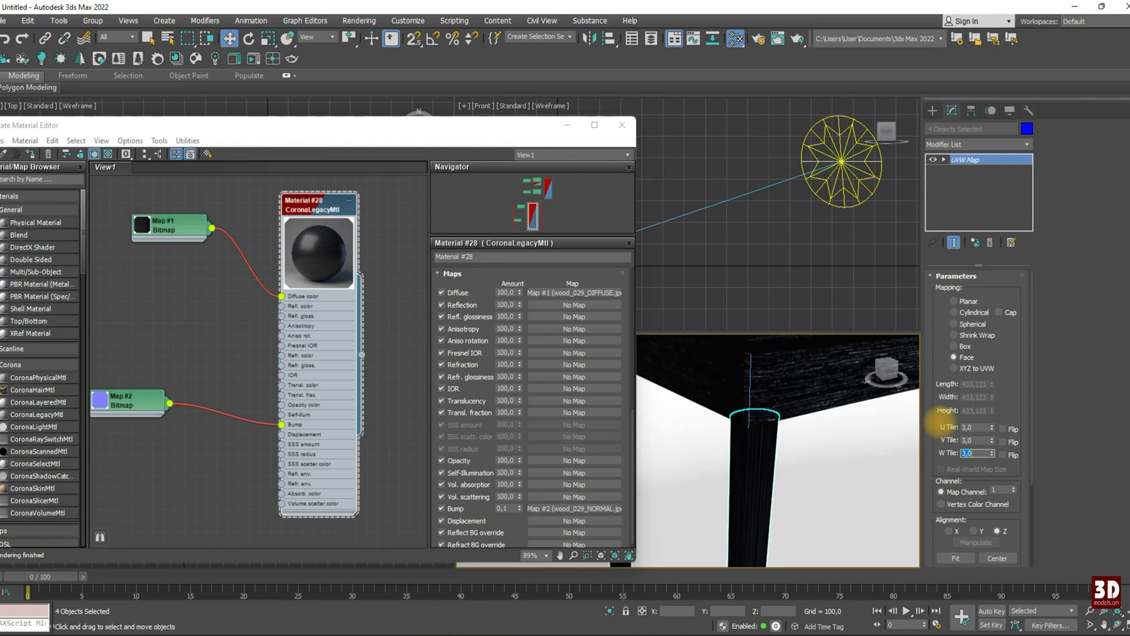
{"action": "scroll", "coordinate": [790, 406], "scroll_direction": "down", "scroll_amount": 4}
{"action": "scroll", "coordinate": [790, 434], "scroll_direction": "down", "scroll_amount": 5}
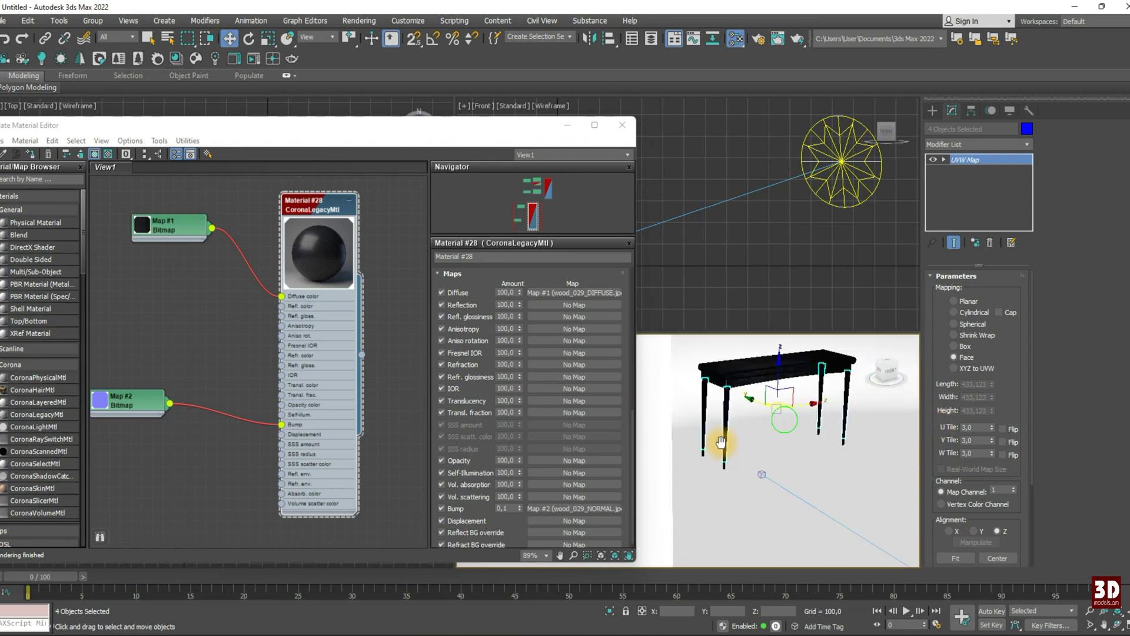
{"action": "scroll", "coordinate": [769, 443], "scroll_direction": "down", "scroll_amount": 2}
{"action": "scroll", "coordinate": [769, 443], "scroll_direction": "up", "scroll_amount": 3}
{"action": "scroll", "coordinate": [787, 424], "scroll_direction": "up", "scroll_amount": 2}
{"action": "scroll", "coordinate": [787, 424], "scroll_direction": "down", "scroll_amount": 6}
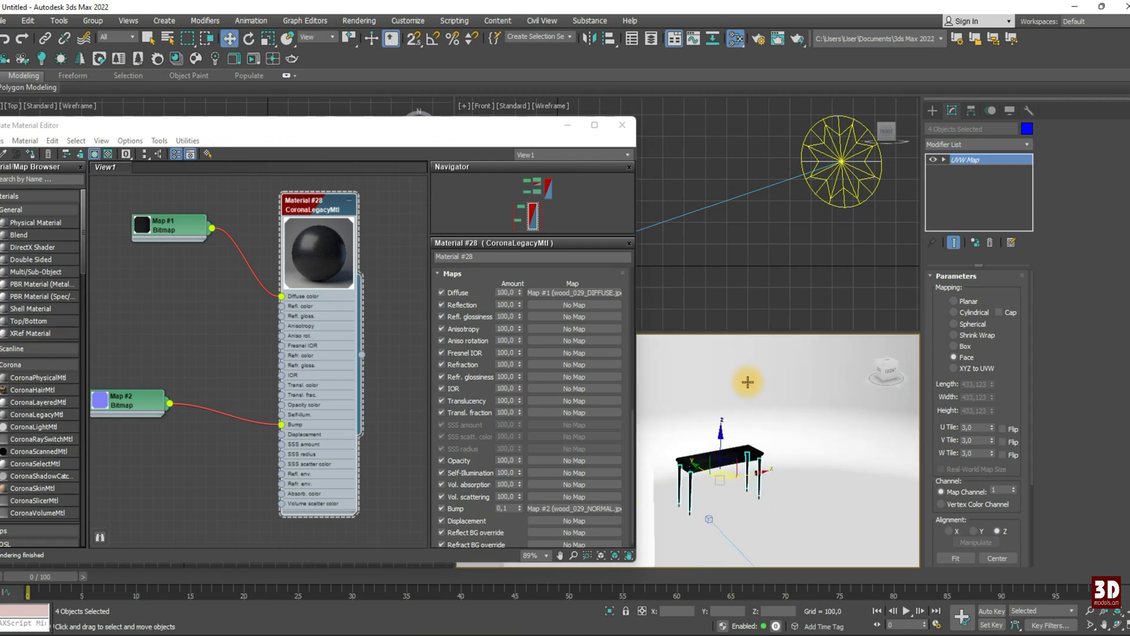
{"action": "left_click", "coordinate": [748, 375]}
{"action": "scroll", "coordinate": [790, 412], "scroll_direction": "down", "scroll_amount": 3}
{"action": "scroll", "coordinate": [809, 427], "scroll_direction": "down", "scroll_amount": 3}
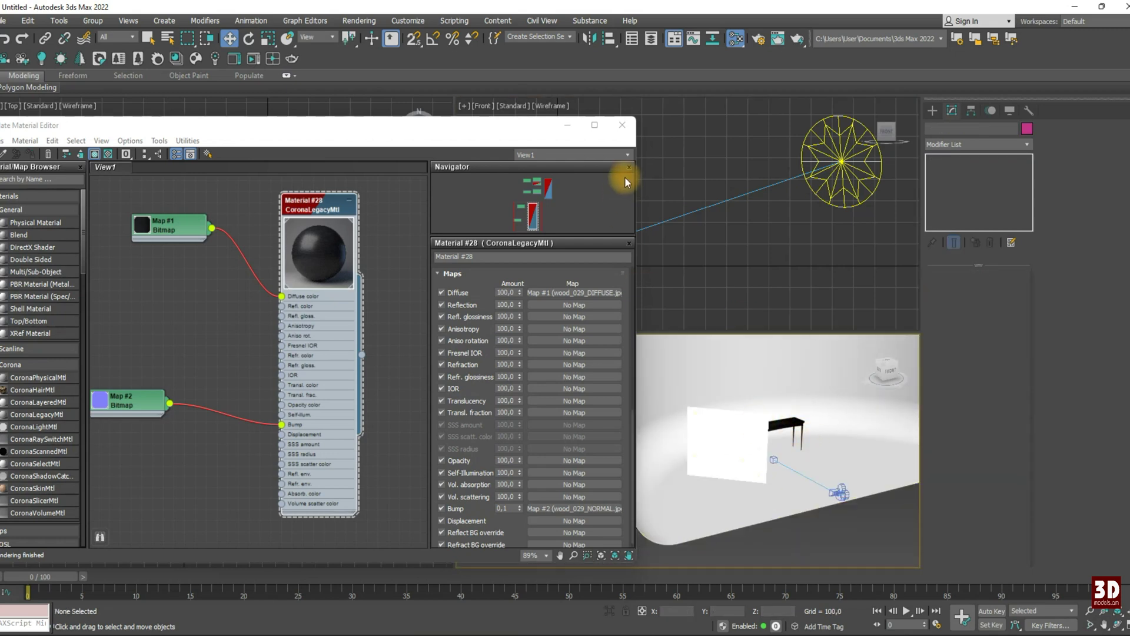
Step: Close the Slate Material Editor and view the table through Camera001
{"action": "left_click", "coordinate": [623, 124]}
{"action": "scroll", "coordinate": [719, 444], "scroll_direction": "down", "scroll_amount": 3}
{"action": "scroll", "coordinate": [660, 467], "scroll_direction": "down", "scroll_amount": 2}
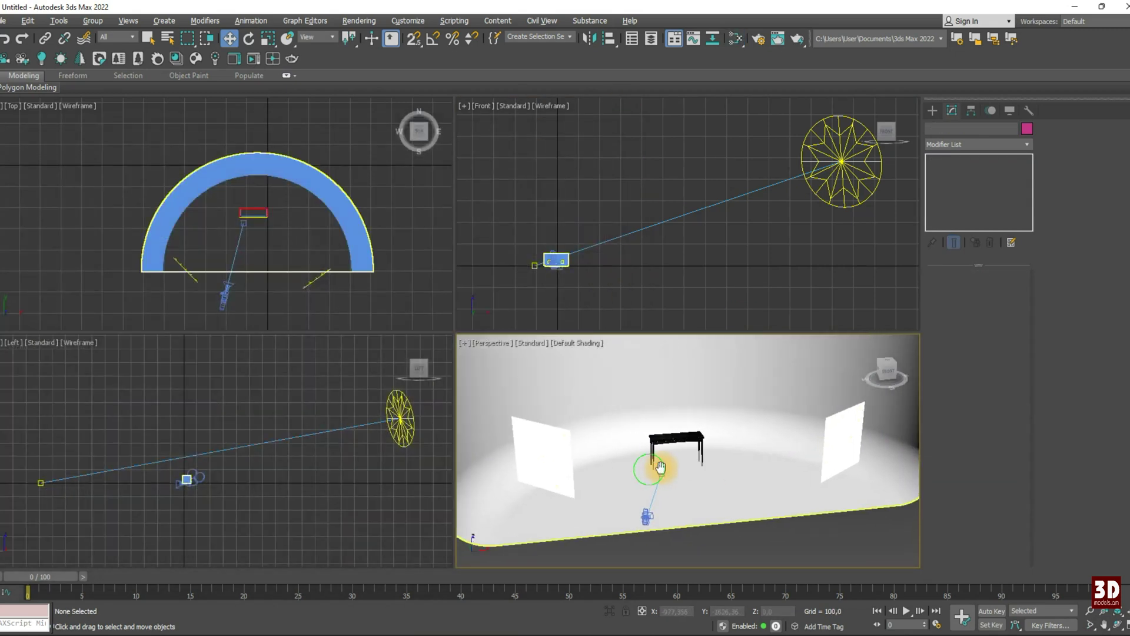
{"action": "key", "text": "c"}
{"action": "mouse_move", "coordinate": [700, 456]}
{"action": "middle_mouse_down"}
{"action": "mouse_move", "coordinate": [692, 490]}
{"action": "mouse_move", "coordinate": [661, 520]}
{"action": "middle_mouse_up"}
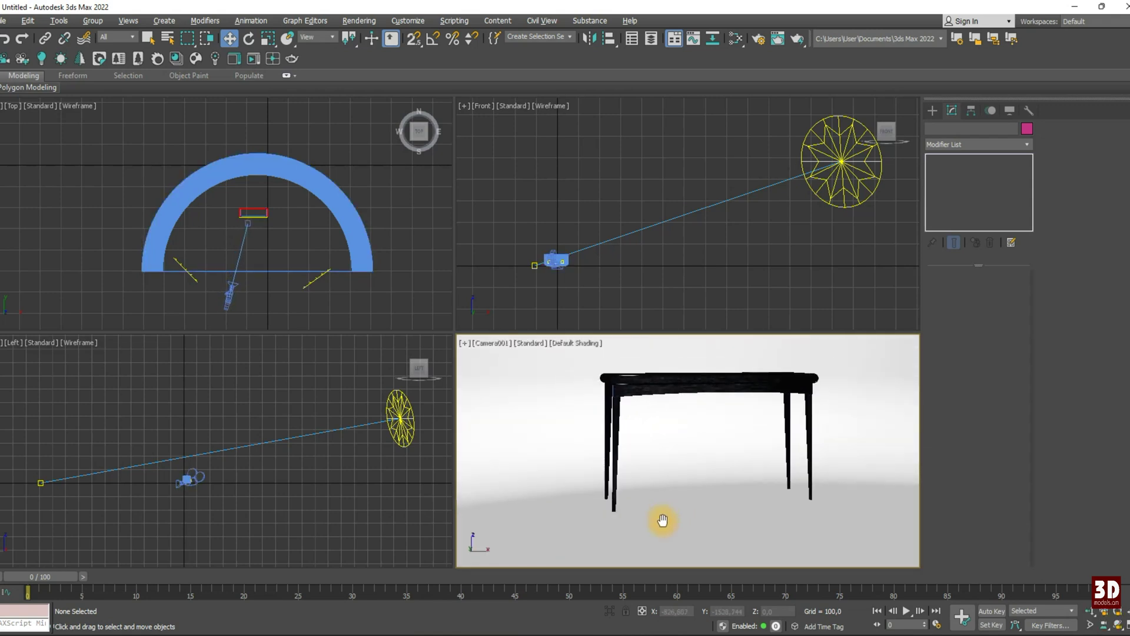
Step: Show safe frames in the camera view and shift the table left in frame
{"action": "left_click", "coordinate": [490, 341]}
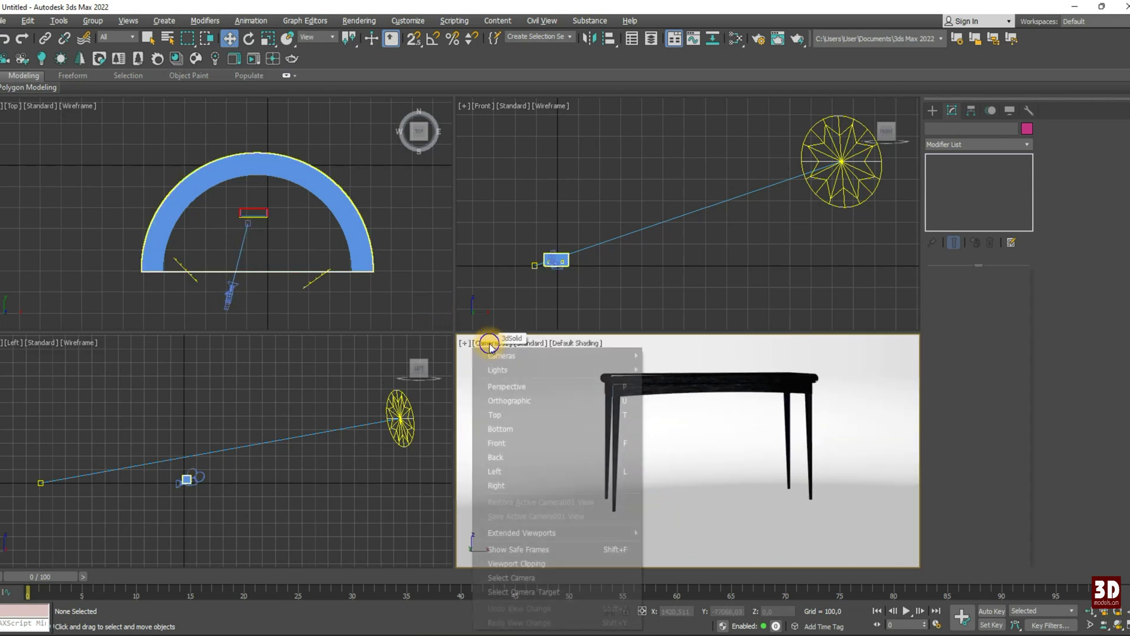
{"action": "left_click", "coordinate": [520, 552]}
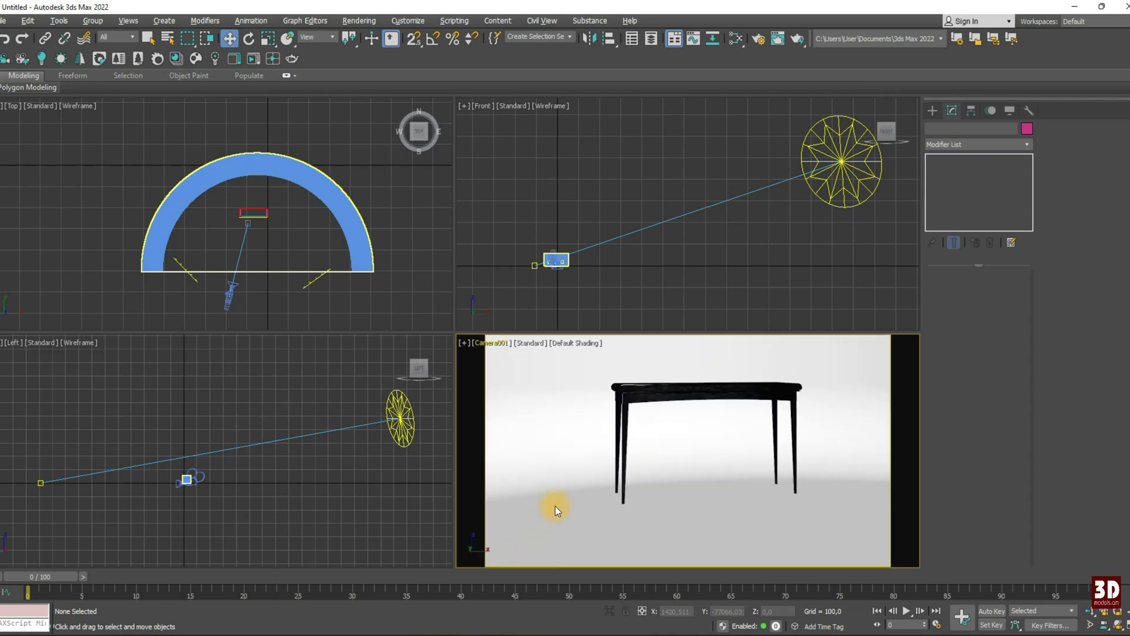
{"action": "mouse_move", "coordinate": [668, 440]}
{"action": "middle_mouse_down"}
{"action": "mouse_move", "coordinate": [662, 459]}
{"action": "mouse_move", "coordinate": [550, 429]}
{"action": "middle_mouse_up"}
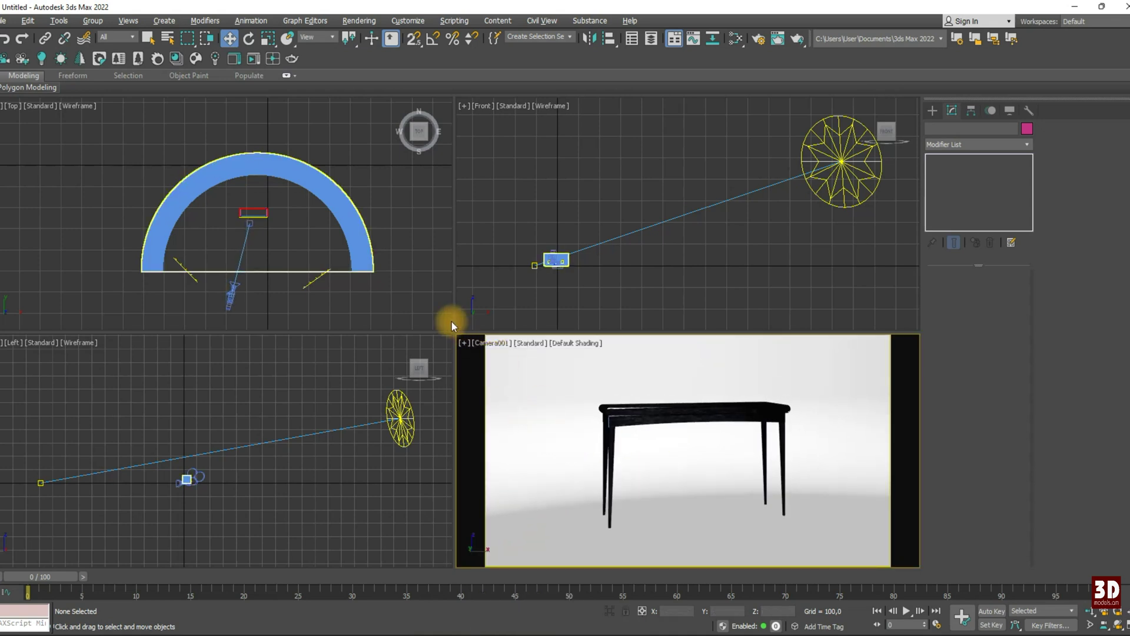
{"action": "key", "text": "F10"}
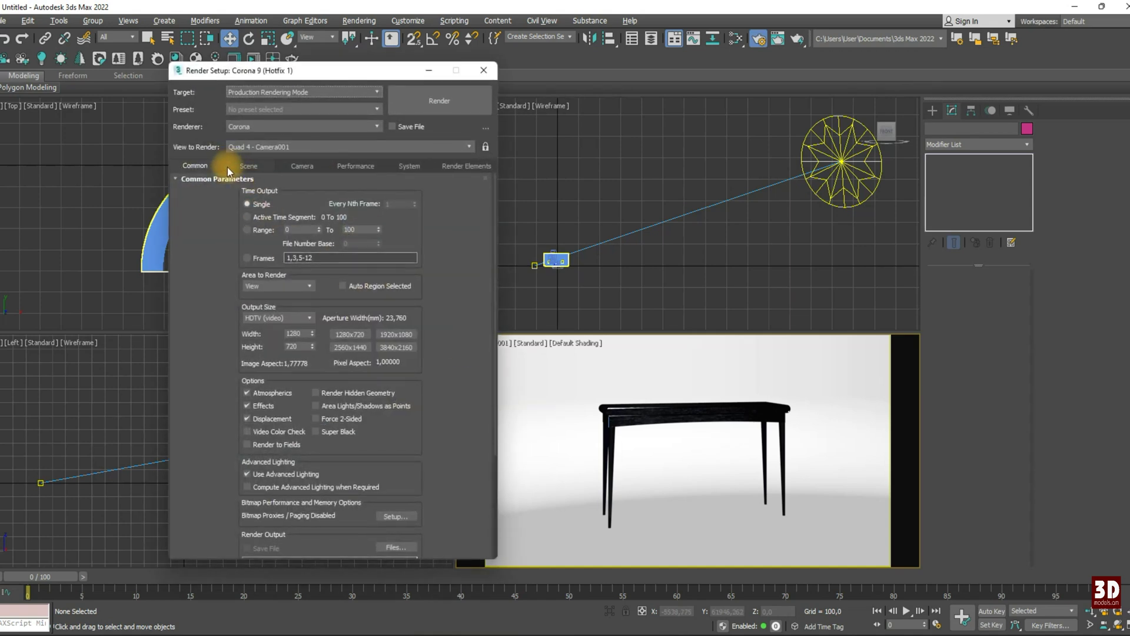
Step: Set the render output size to Custom with a width of 1600
{"action": "left_click", "coordinate": [275, 316]}
{"action": "left_click", "coordinate": [269, 329]}
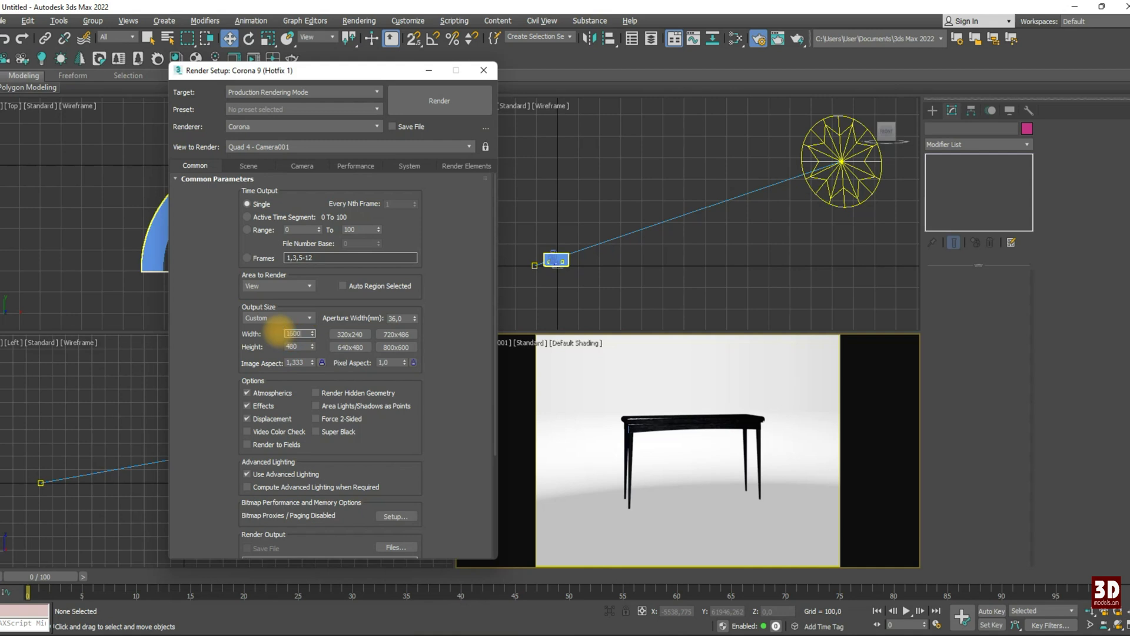
{"action": "key", "text": "Tab"}
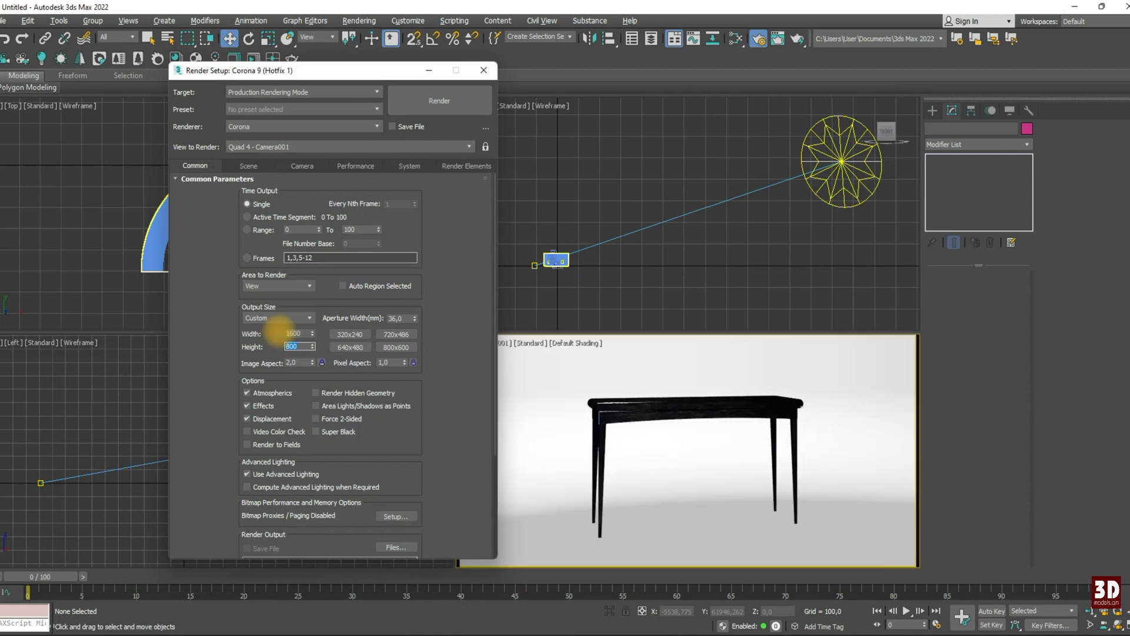
{"action": "type", "text": "800"}
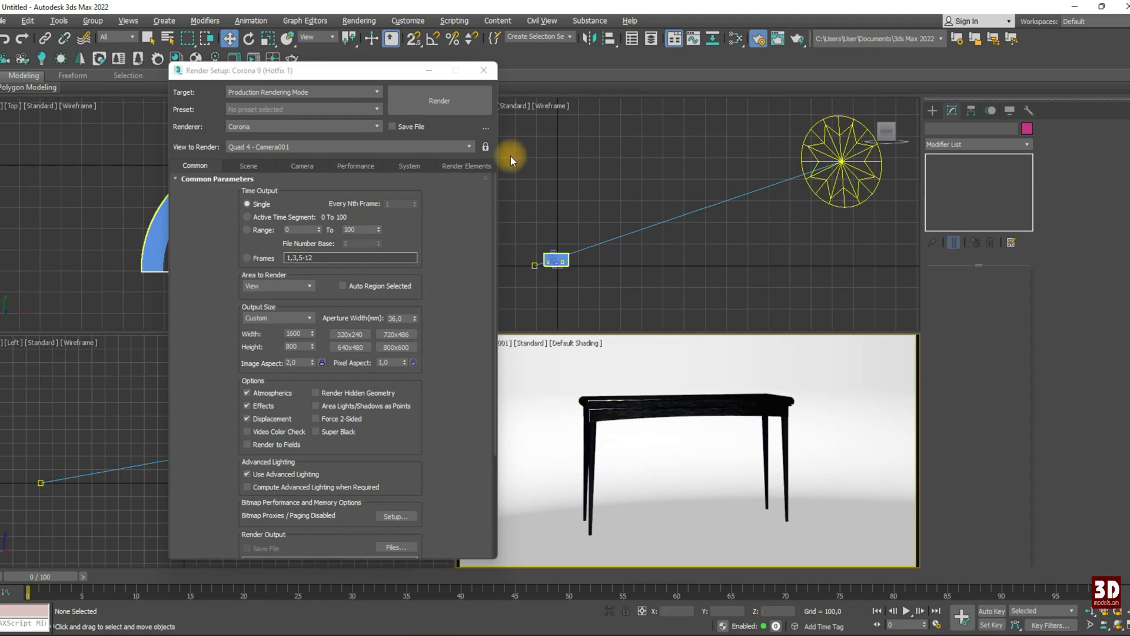
{"action": "left_click", "coordinate": [484, 70]}
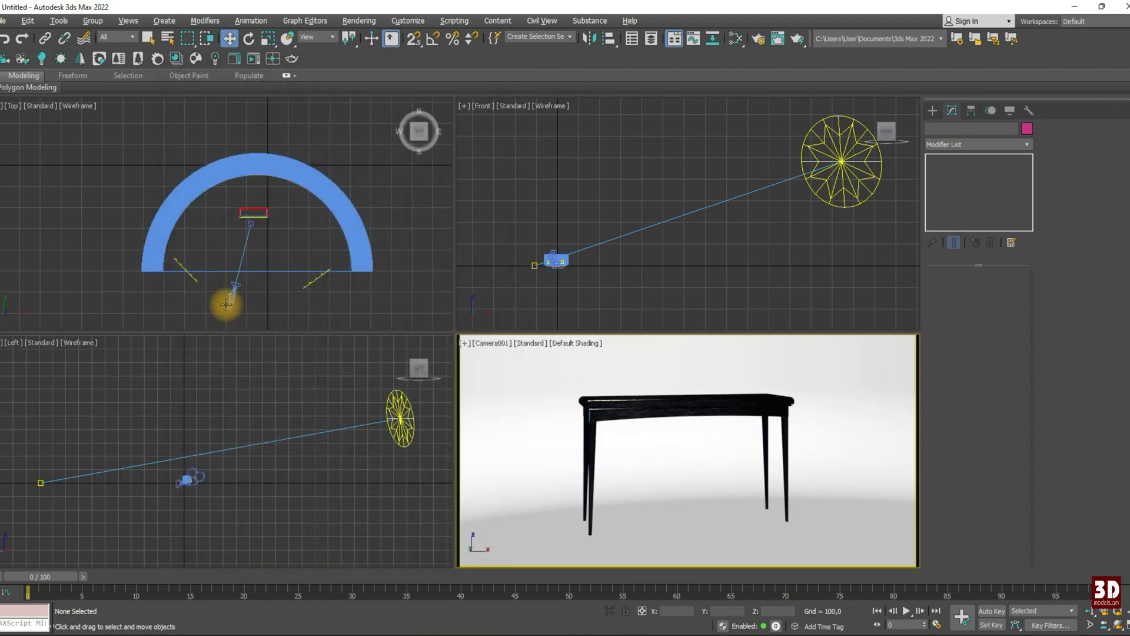
Step: Move Camera001 in the Top view to frame the table at a three-quarter angle
{"action": "left_click", "coordinate": [229, 300]}
{"action": "scroll", "coordinate": [224, 466], "scroll_direction": "up", "scroll_amount": 5}
{"action": "scroll", "coordinate": [295, 455], "scroll_direction": "up", "scroll_amount": 3}
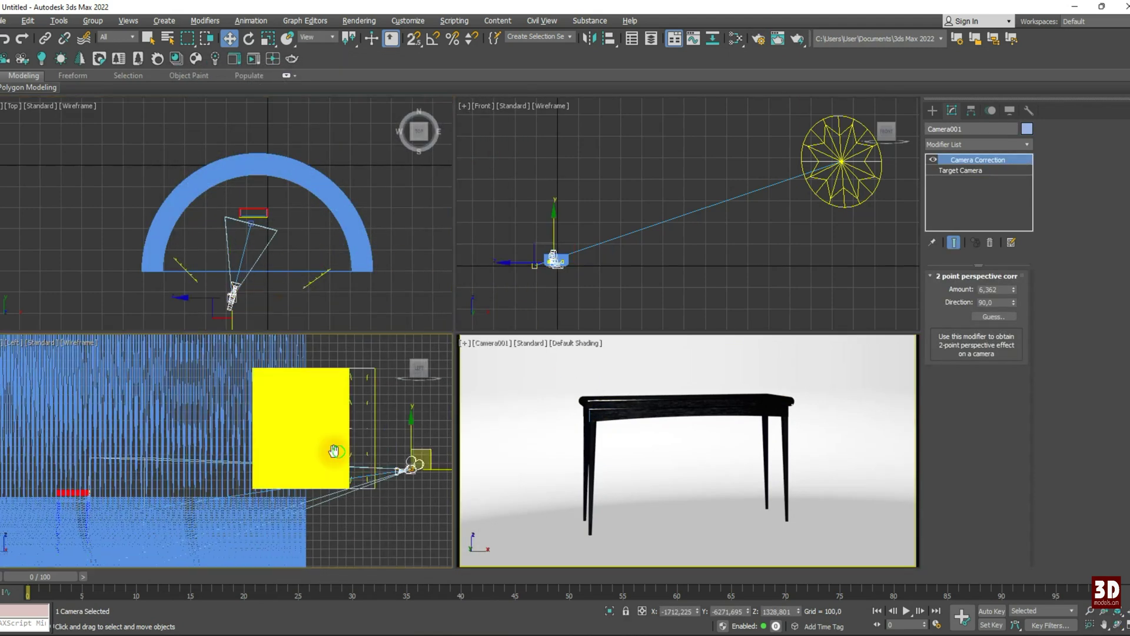
{"action": "left_click_drag", "start_coordinate": [378, 448], "coordinate": [378, 419]}
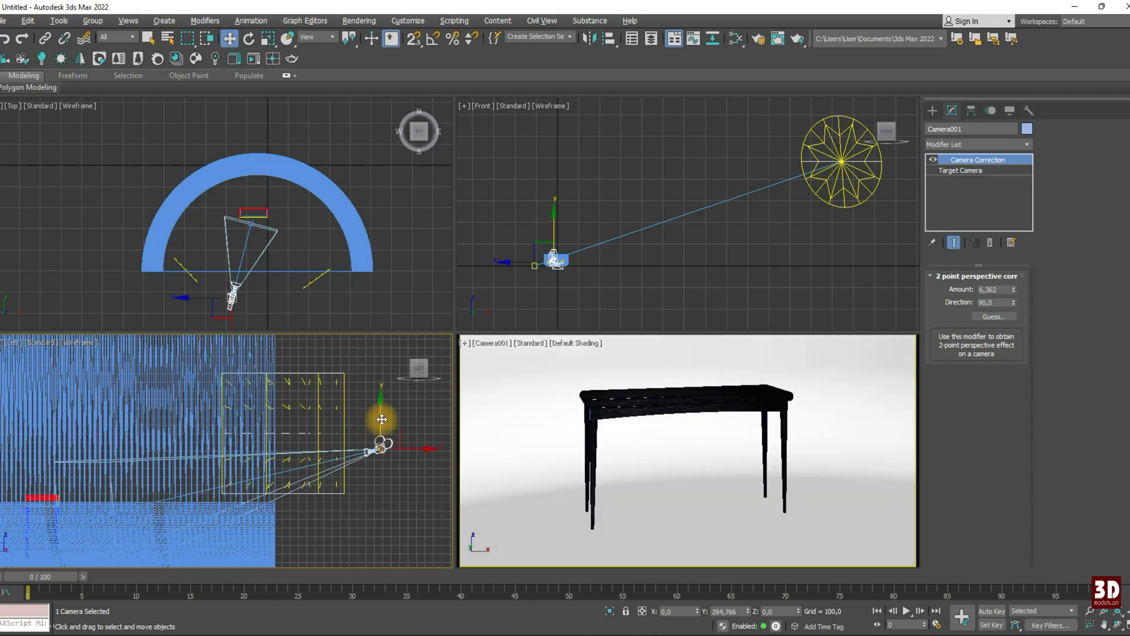
{"action": "scroll", "coordinate": [239, 287], "scroll_direction": "up", "scroll_amount": 3}
{"action": "left_click_drag", "start_coordinate": [239, 286], "coordinate": [202, 263]}
{"action": "middle_click_drag", "start_coordinate": [524, 429], "coordinate": [646, 429]}
{"action": "left_click", "coordinate": [607, 353]}
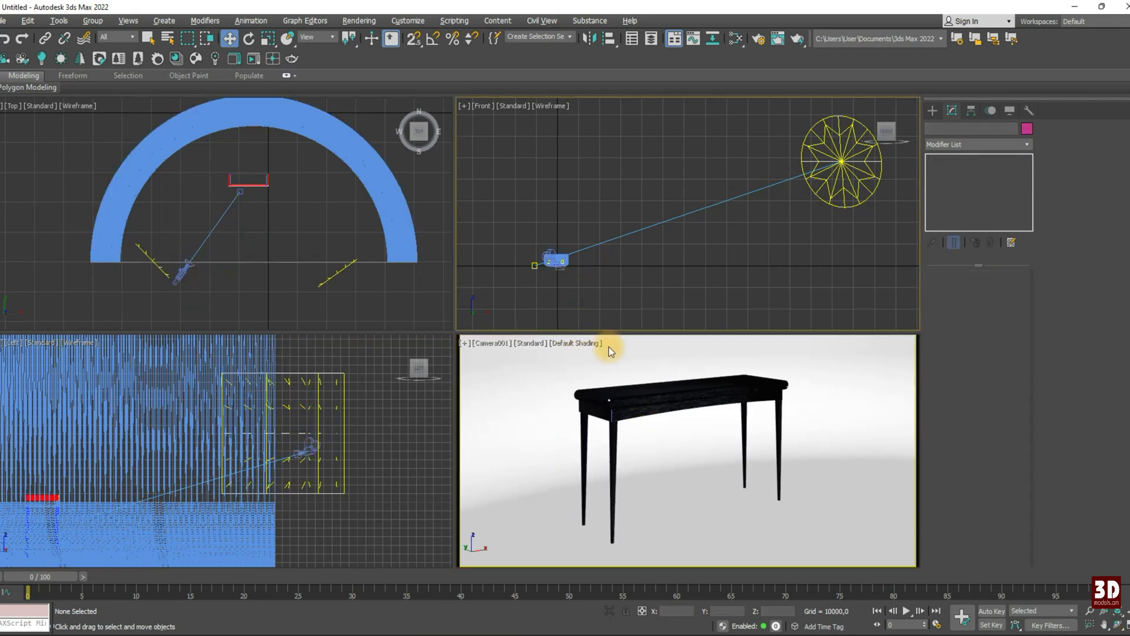
{"action": "key", "text": "F10"}
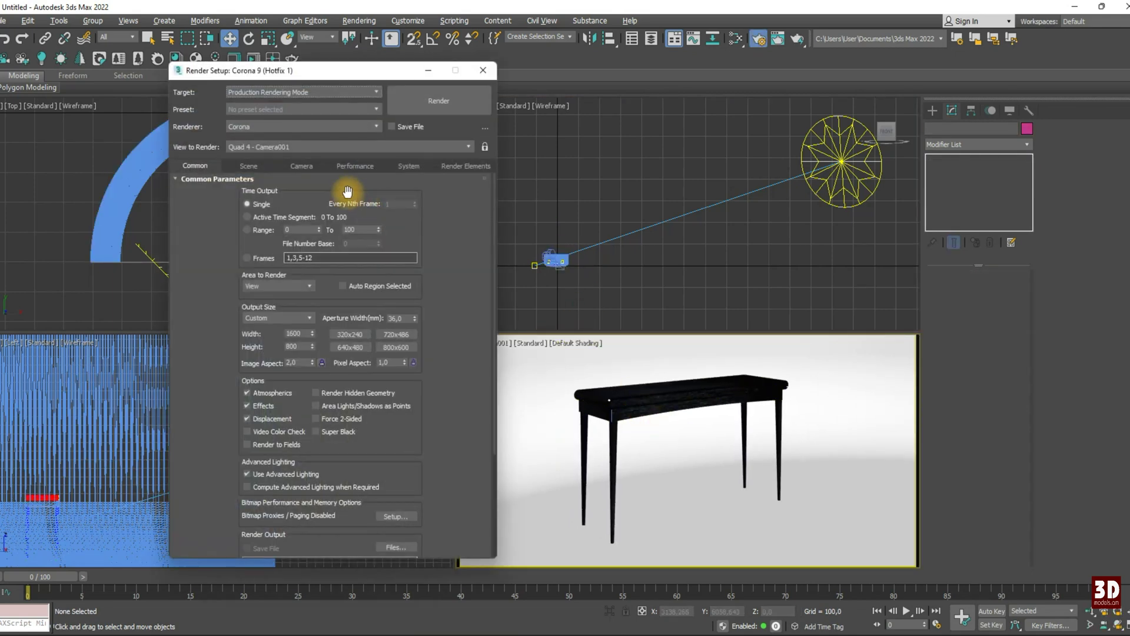
Step: Generate LightMix layers for the scene lights from the Scene settings
{"action": "left_click", "coordinate": [249, 166]}
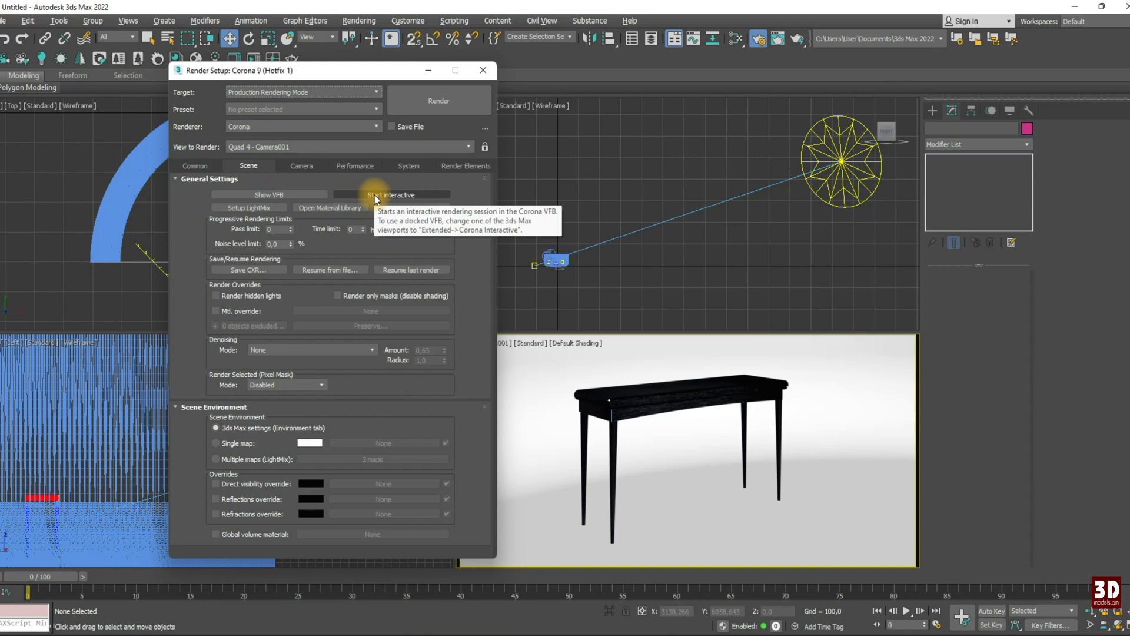
{"action": "left_click", "coordinate": [268, 206]}
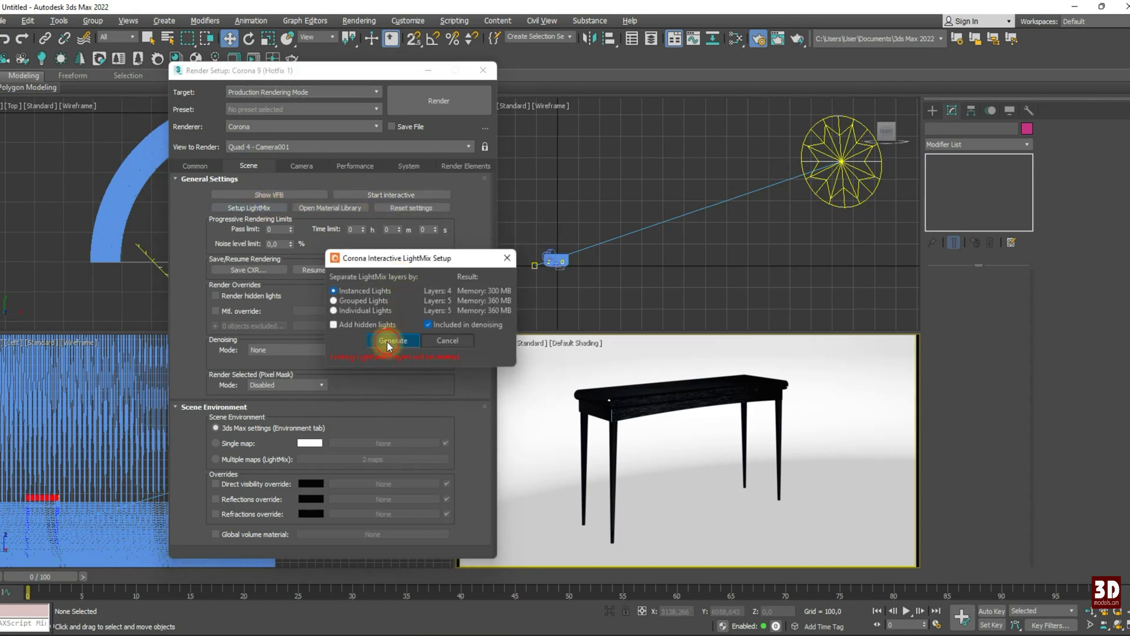
{"action": "left_click", "coordinate": [387, 341]}
Step: Run an interactive Corona render, inspect the gold trim, then close the frame buffer
{"action": "left_click", "coordinate": [355, 194]}
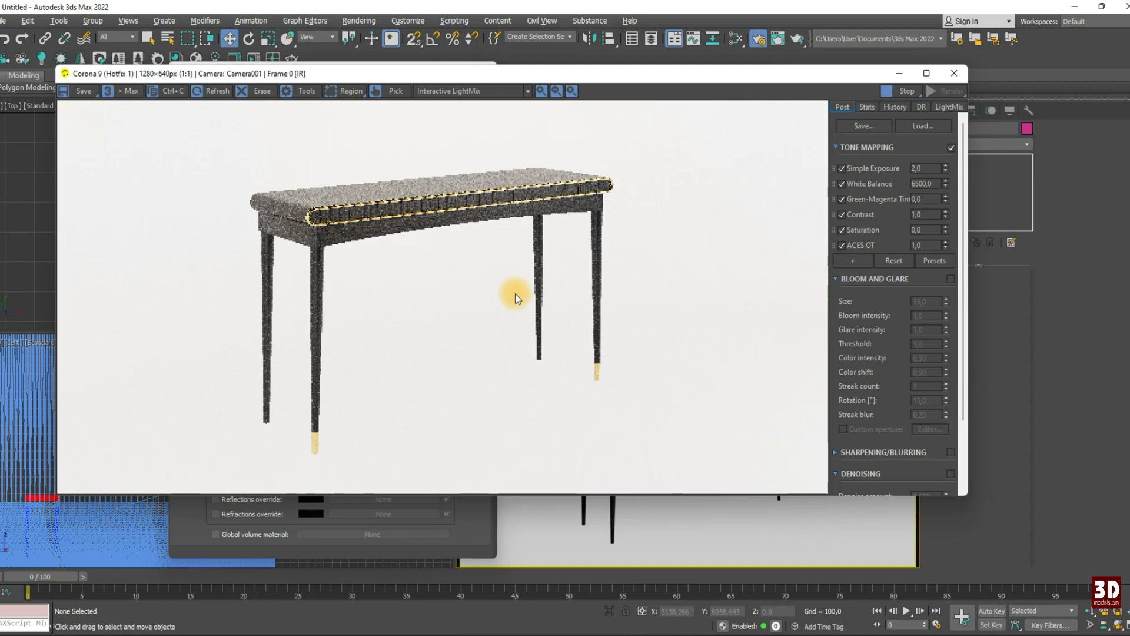
{"action": "left_click", "coordinate": [325, 213]}
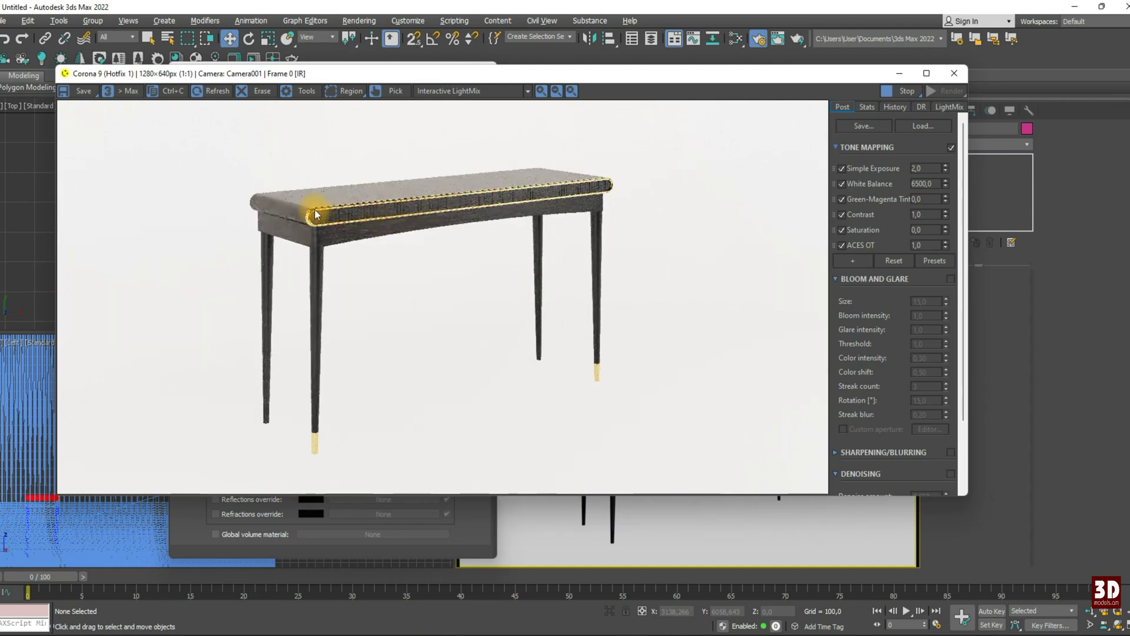
{"action": "scroll", "coordinate": [325, 213], "scroll_direction": "up", "scroll_amount": 2}
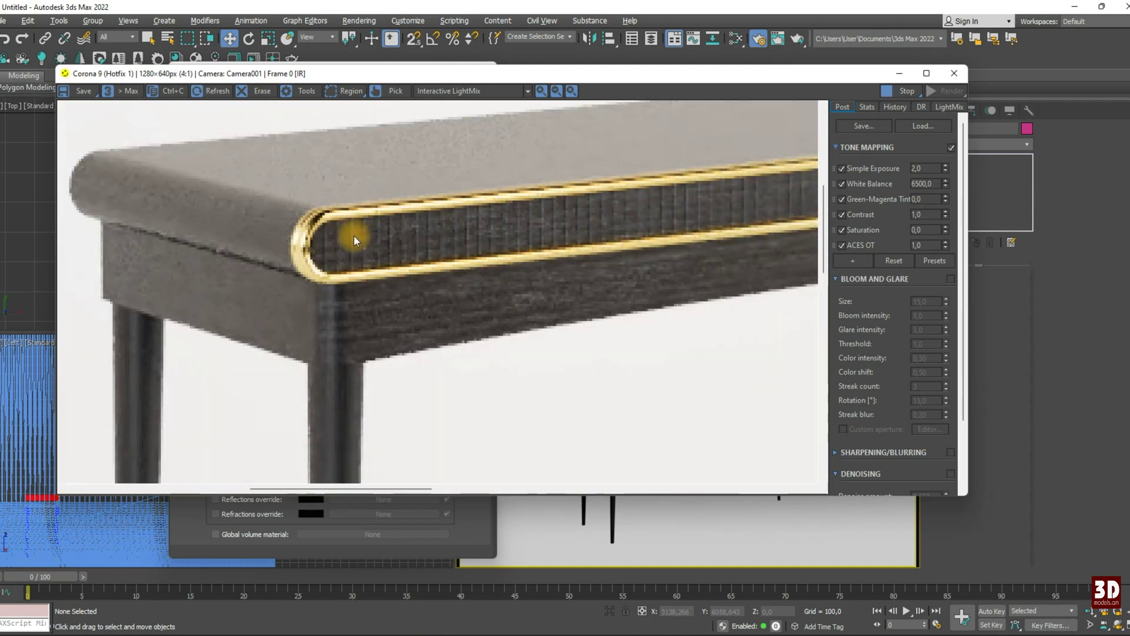
{"action": "scroll", "coordinate": [353, 239], "scroll_direction": "down", "scroll_amount": 1}
{"action": "scroll", "coordinate": [352, 238], "scroll_direction": "down", "scroll_amount": 1}
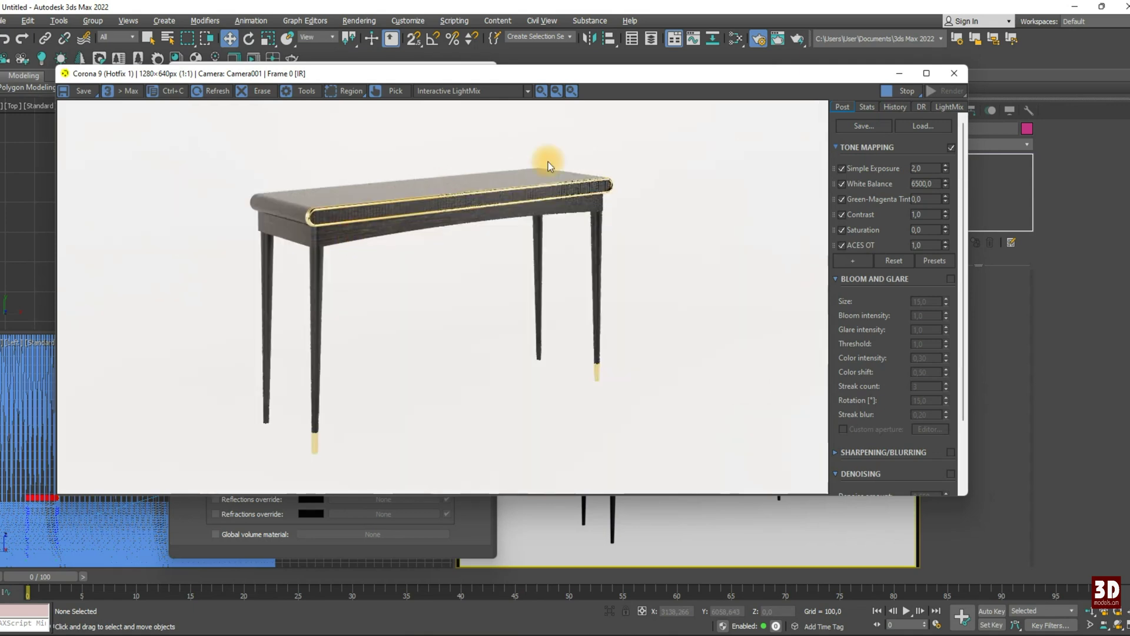
{"action": "left_click", "coordinate": [954, 73]}
{"action": "left_click", "coordinate": [632, 413]}
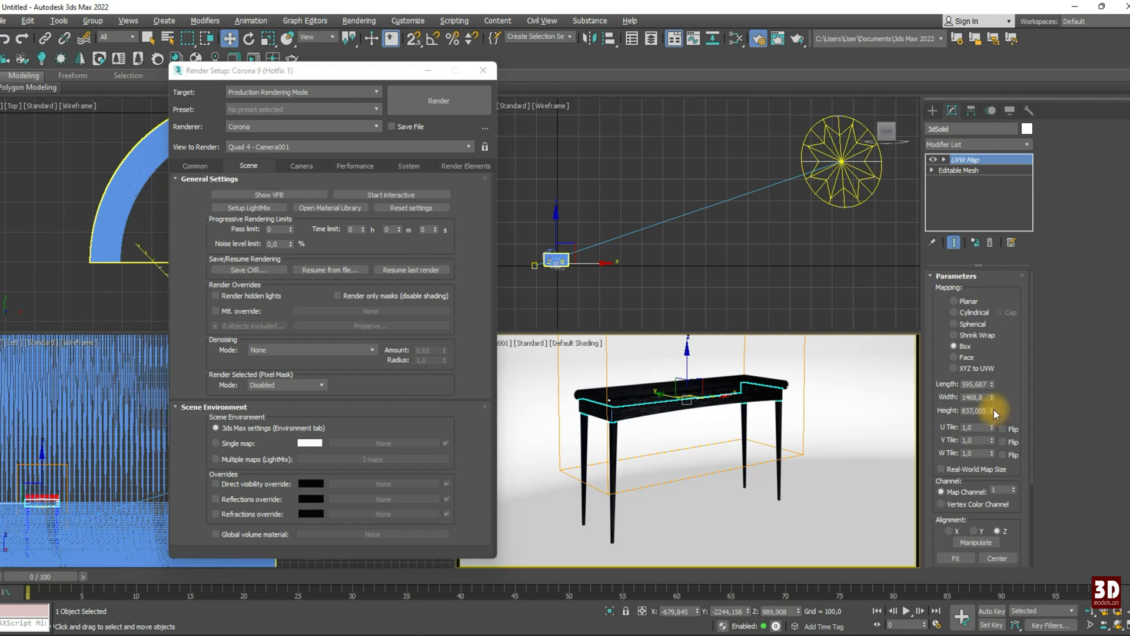
Step: Shrink the tabletop's Box UVW Map to about 702.921 × 1321.92 × 318.062
{"action": "mouse_move", "coordinate": [994, 410]}
{"action": "left_mouse_down"}
{"action": "mouse_move", "coordinate": [999, 452]}
{"action": "mouse_move", "coordinate": [996, 442]}
{"action": "left_mouse_up"}
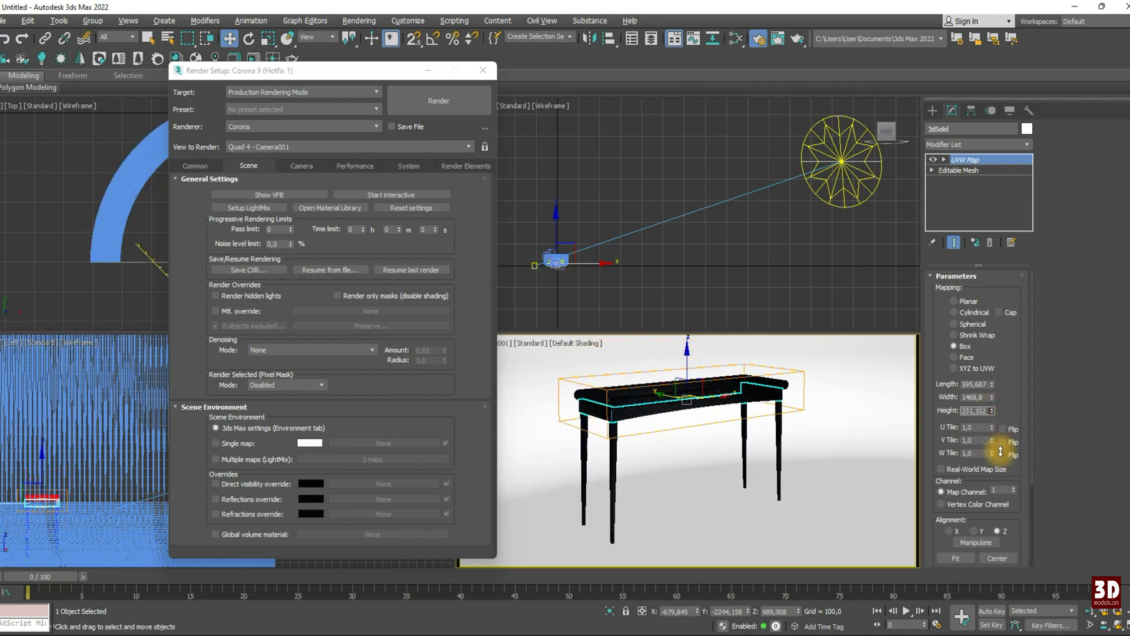
{"action": "left_click_drag", "start_coordinate": [992, 397], "coordinate": [994, 371]}
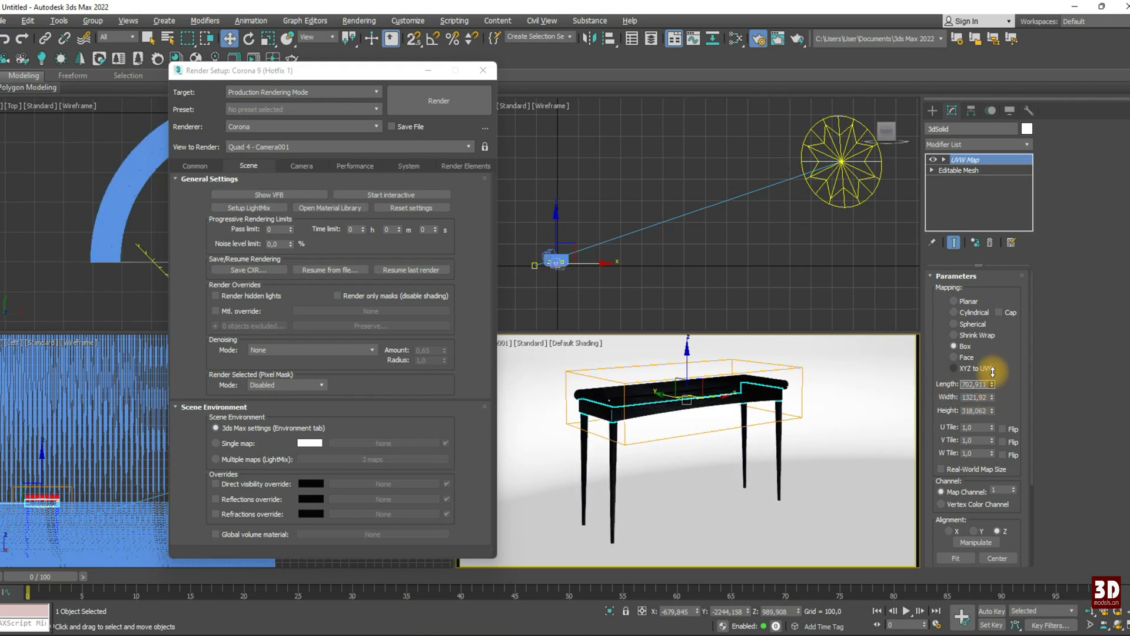
{"action": "left_click", "coordinate": [804, 295]}
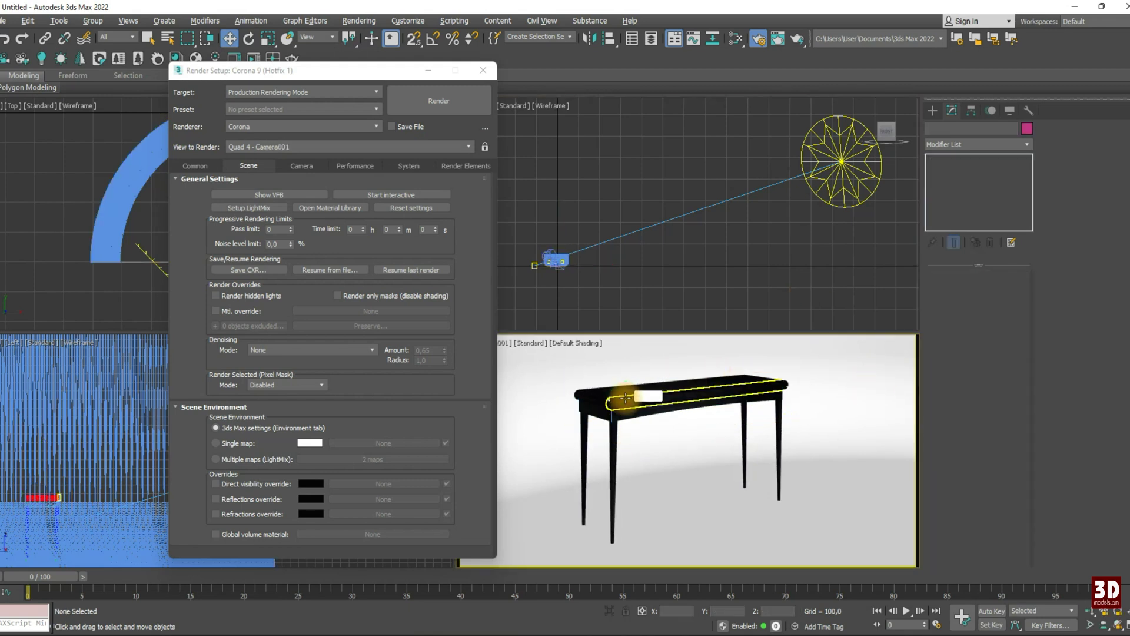
Step: Render the table at 1600×800 and dim Corona Light001 to 0,396 in LightMix
{"action": "left_click", "coordinate": [447, 102]}
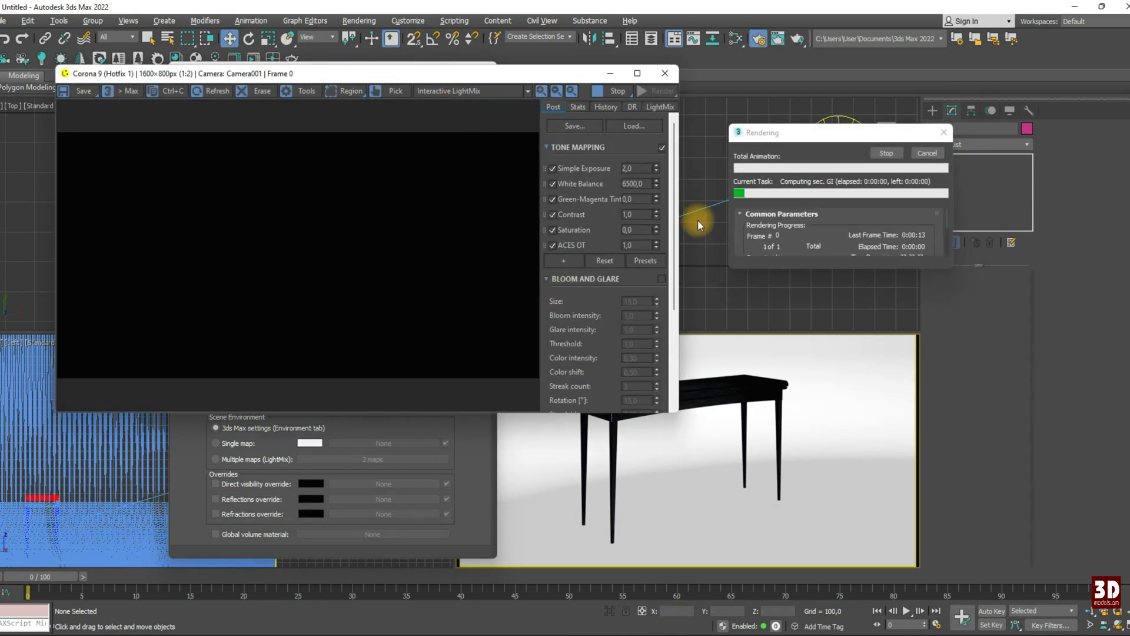
{"action": "left_click_drag", "start_coordinate": [543, 75], "coordinate": [606, 116]}
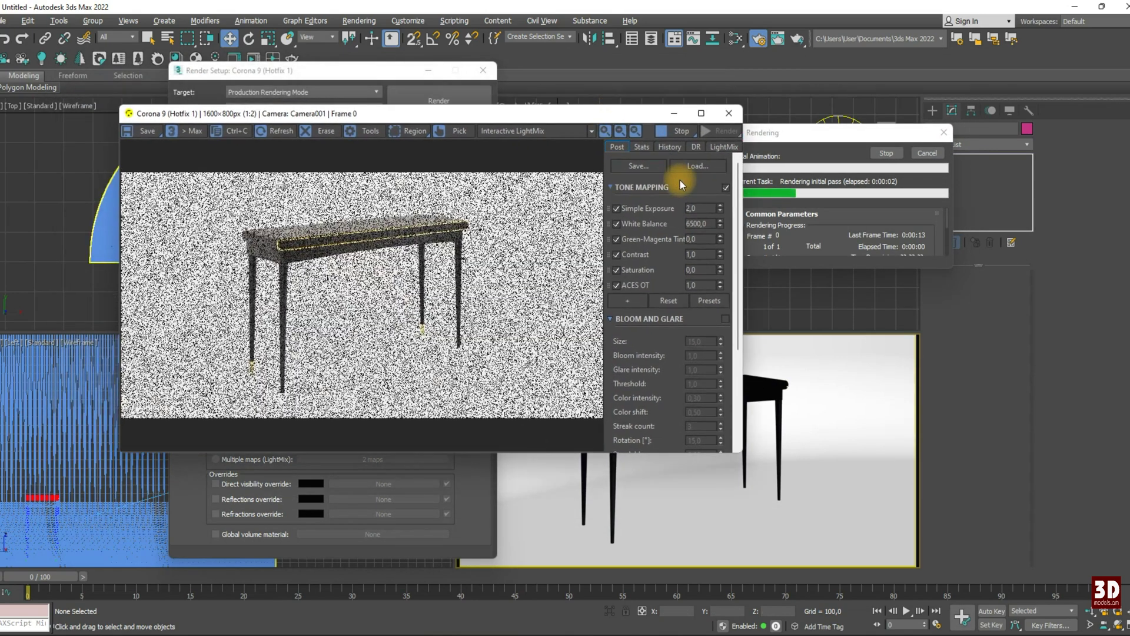
{"action": "left_click", "coordinate": [718, 147]}
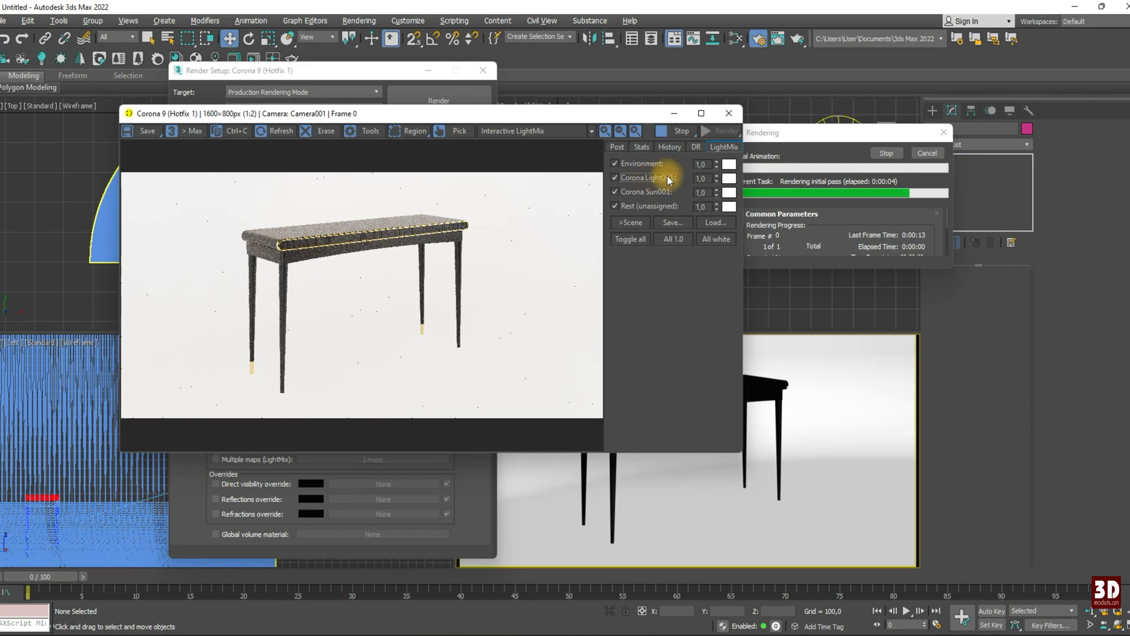
{"action": "left_click_drag", "start_coordinate": [716, 181], "coordinate": [723, 288]}
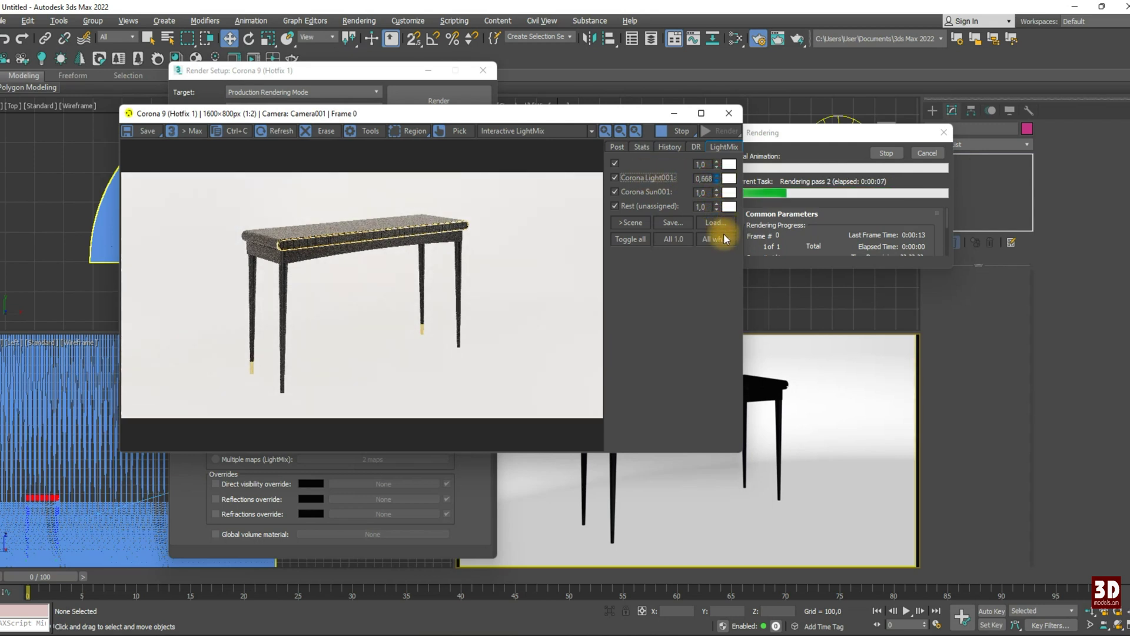
{"action": "left_click_drag", "start_coordinate": [723, 289], "coordinate": [722, 272]}
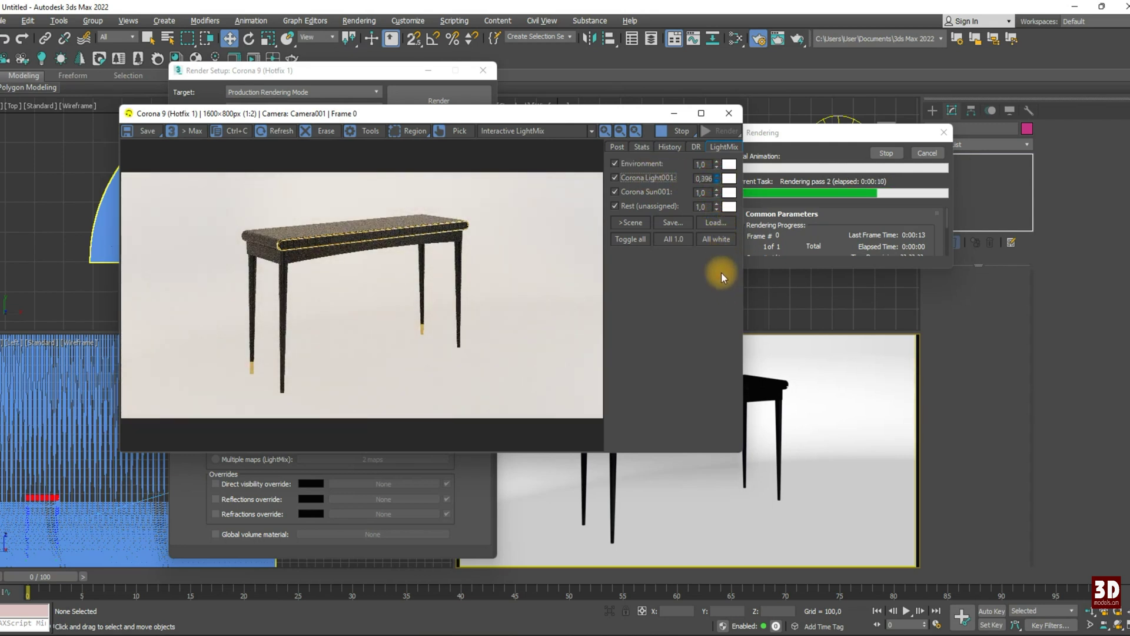
{"action": "left_click", "coordinate": [927, 153]}
{"action": "left_click", "coordinate": [729, 113]}
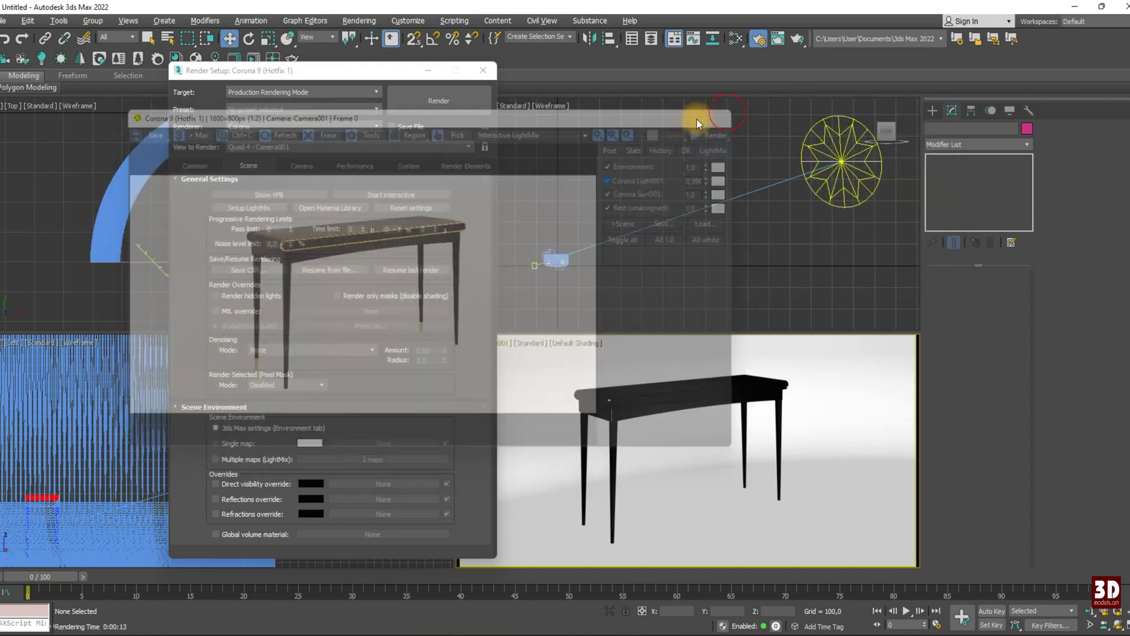
{"action": "left_click", "coordinate": [483, 70]}
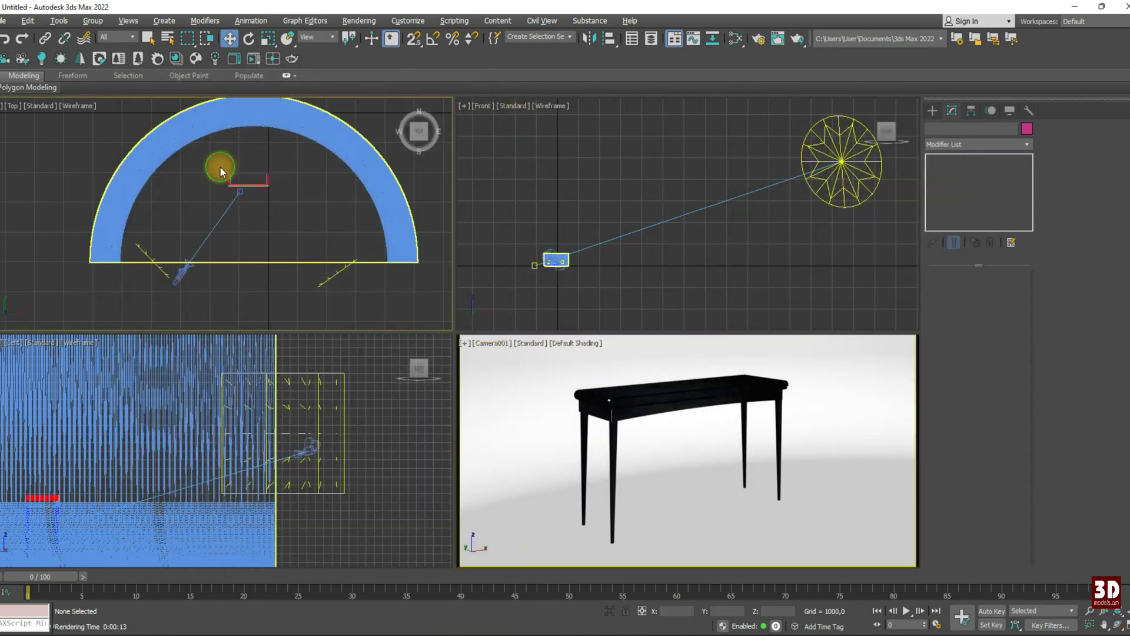
Step: Move the whole console table down and pan the camera view to reframe it
{"action": "scroll", "coordinate": [231, 163], "scroll_direction": "up", "scroll_amount": 5}
{"action": "left_click_drag", "start_coordinate": [370, 210], "coordinate": [363, 210]}
{"action": "scroll", "coordinate": [391, 379], "scroll_direction": "up", "scroll_amount": 4}
{"action": "mouse_move", "coordinate": [83, 545]}
{"action": "middle_mouse_down"}
{"action": "mouse_move", "coordinate": [173, 404]}
{"action": "mouse_move", "coordinate": [177, 430]}
{"action": "middle_mouse_up"}
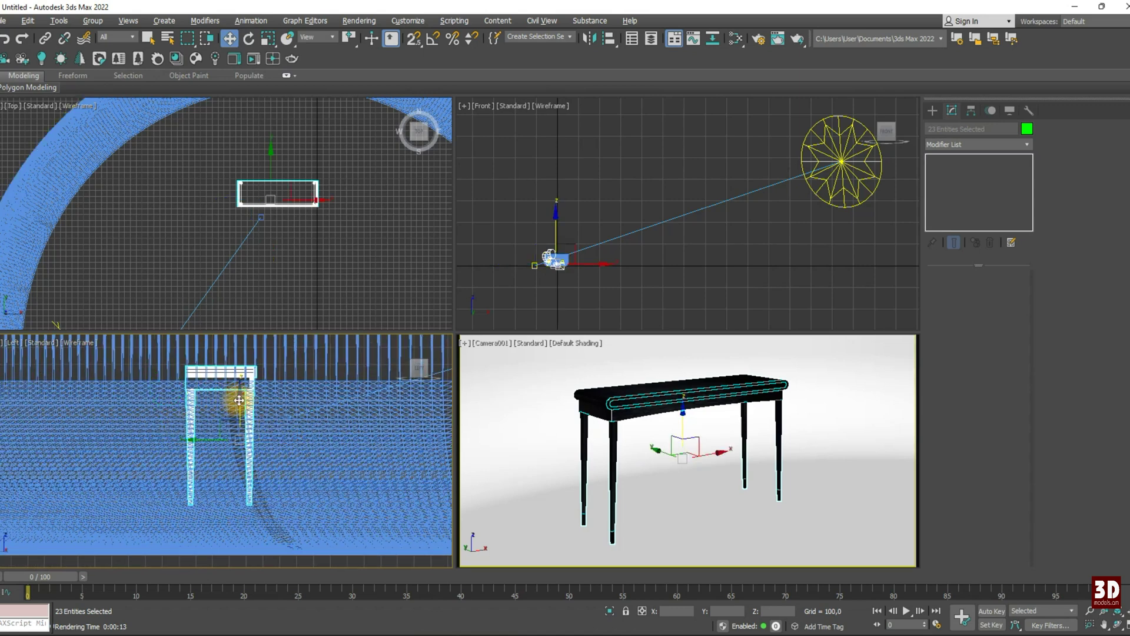
{"action": "left_click_drag", "start_coordinate": [239, 402], "coordinate": [230, 451]}
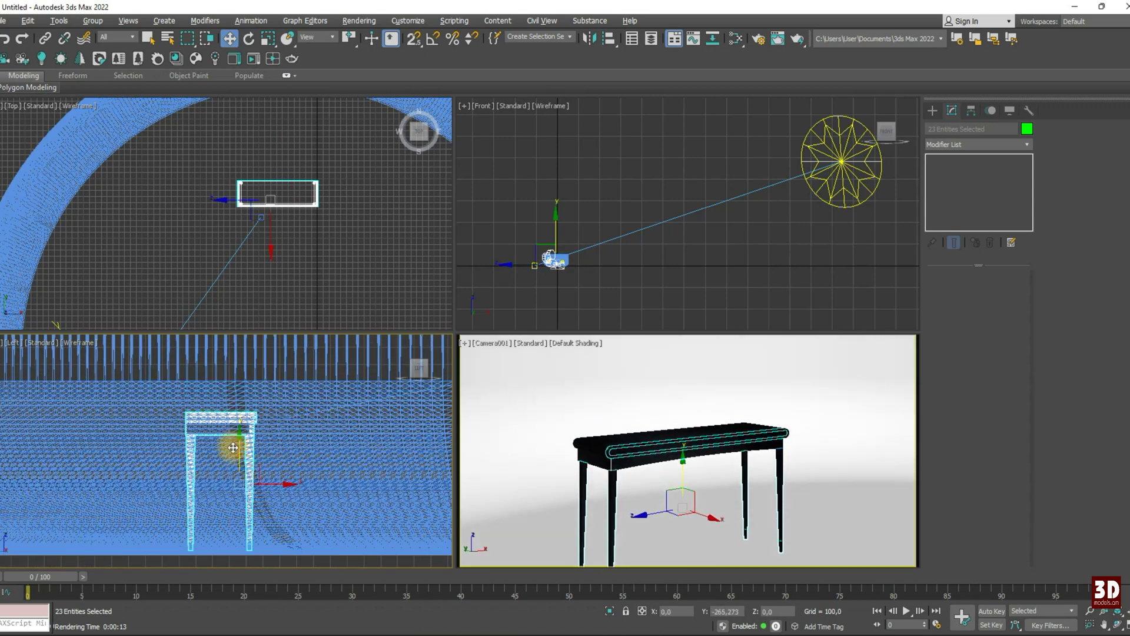
{"action": "left_click_drag", "start_coordinate": [230, 451], "coordinate": [229, 453]}
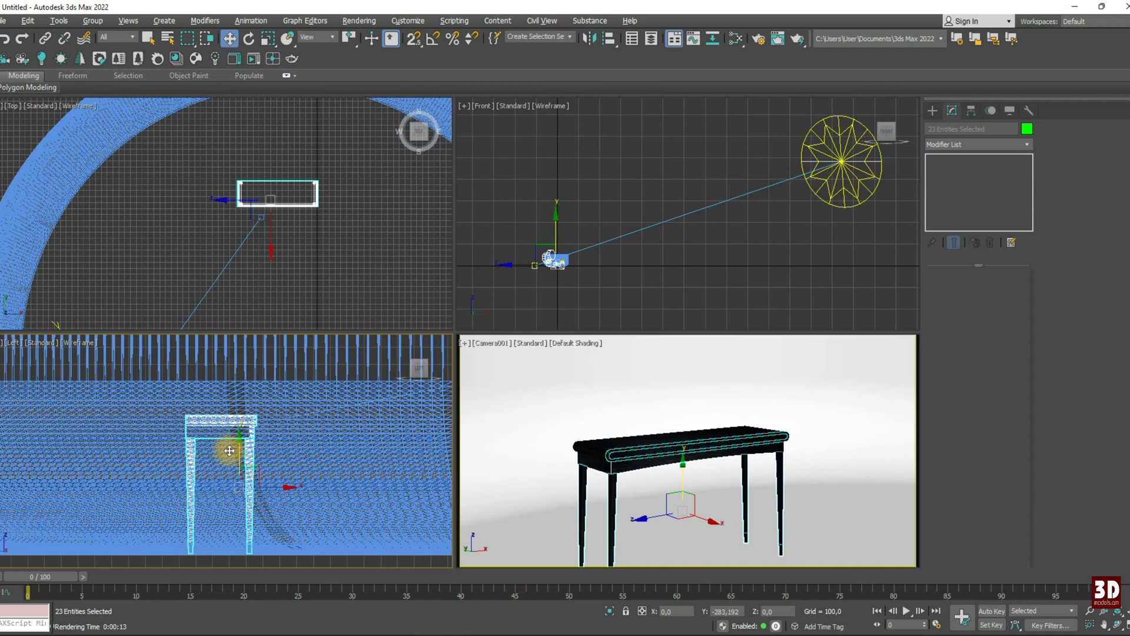
{"action": "left_click", "coordinate": [333, 260]}
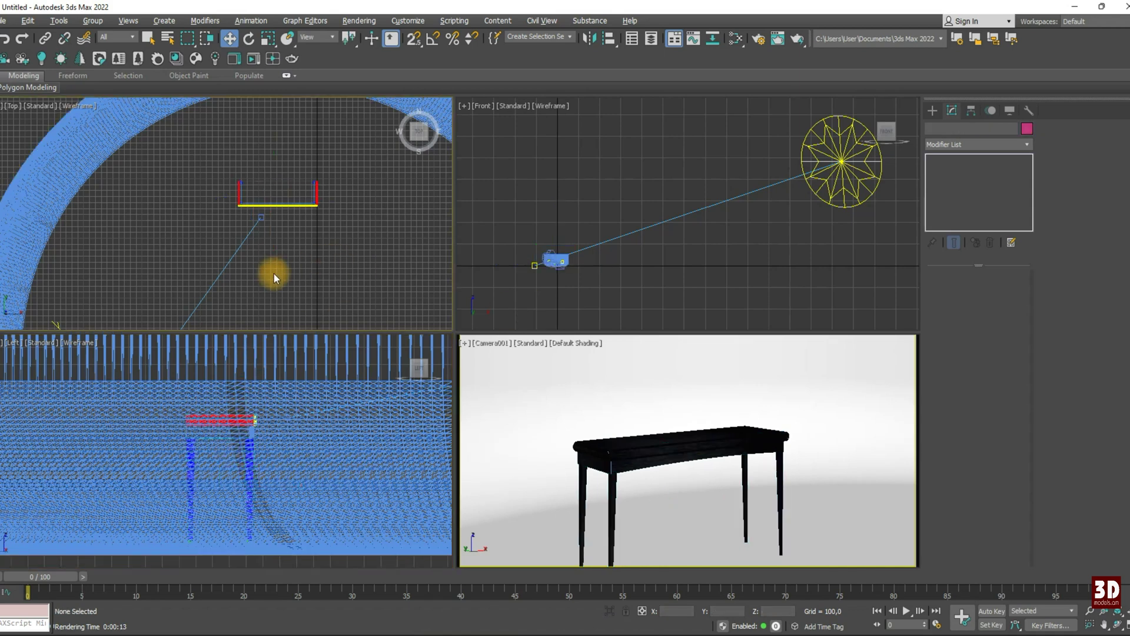
{"action": "middle_click_drag", "start_coordinate": [622, 469], "coordinate": [613, 418]}
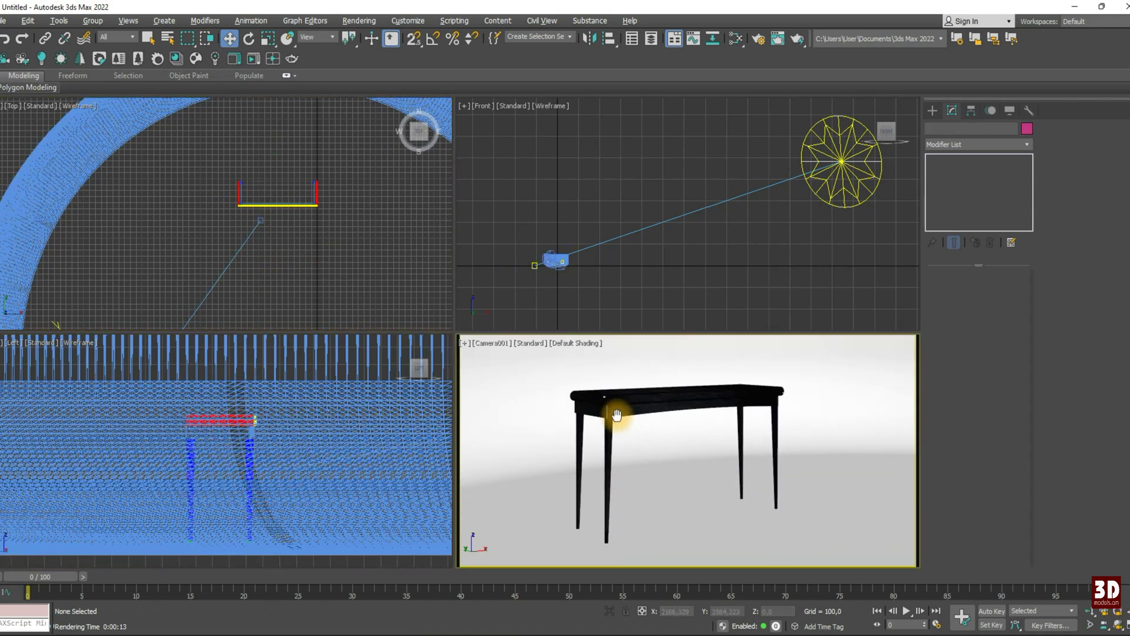
Step: Set Denoising Mode to Corona High Quality and render the table again
{"action": "key", "text": "F10"}
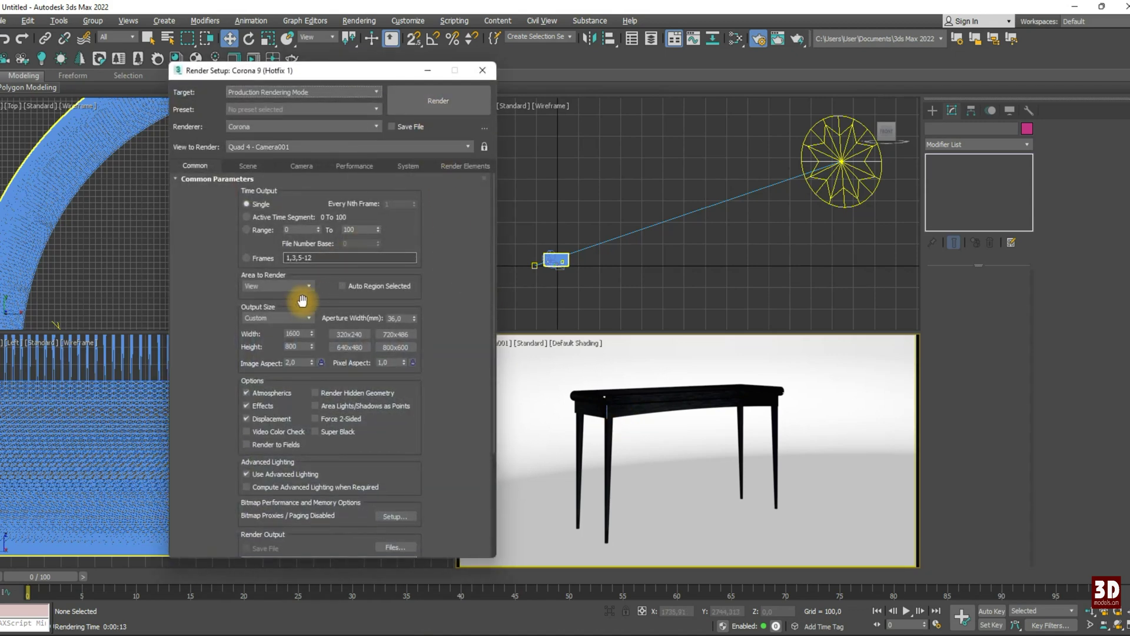
{"action": "left_click", "coordinate": [248, 167]}
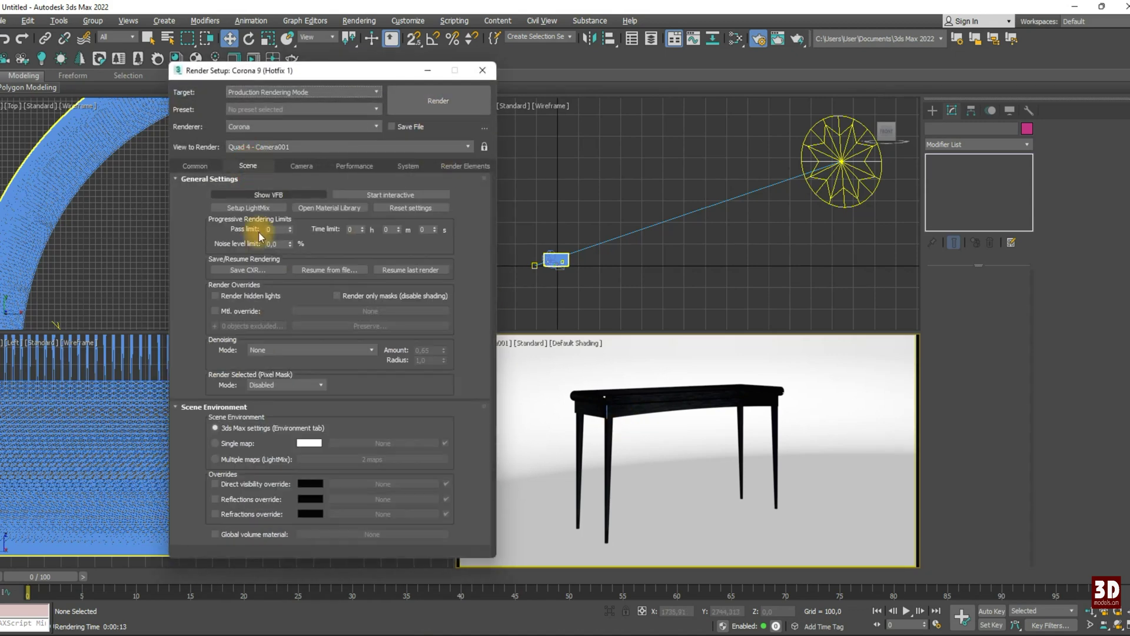
{"action": "left_click", "coordinate": [305, 349]}
{"action": "left_click", "coordinate": [285, 393]}
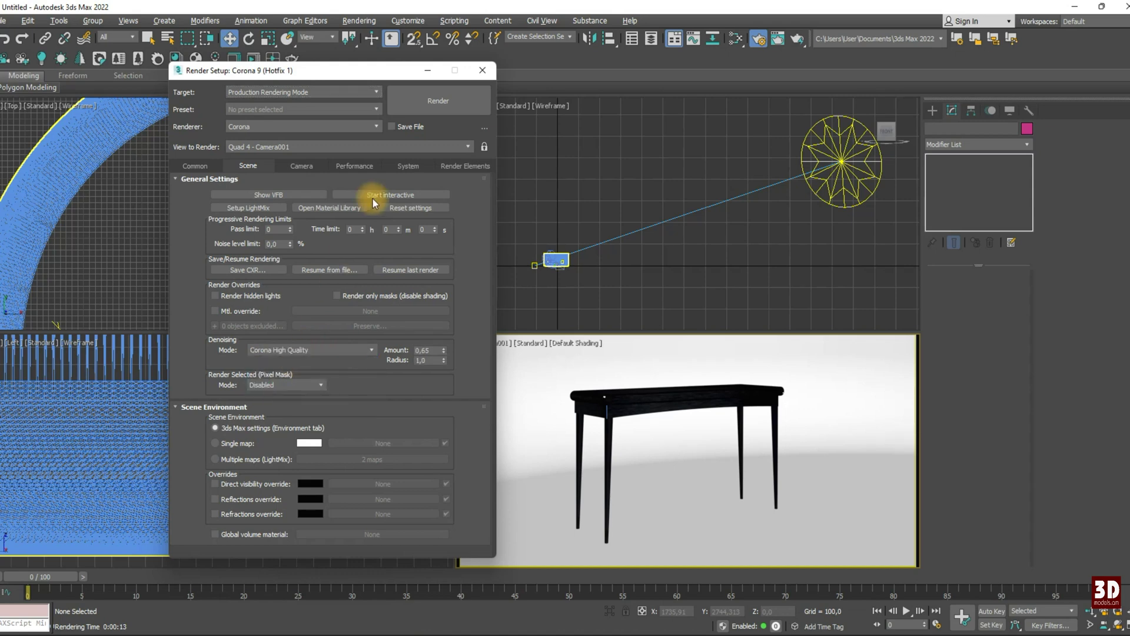
{"action": "left_click", "coordinate": [418, 101]}
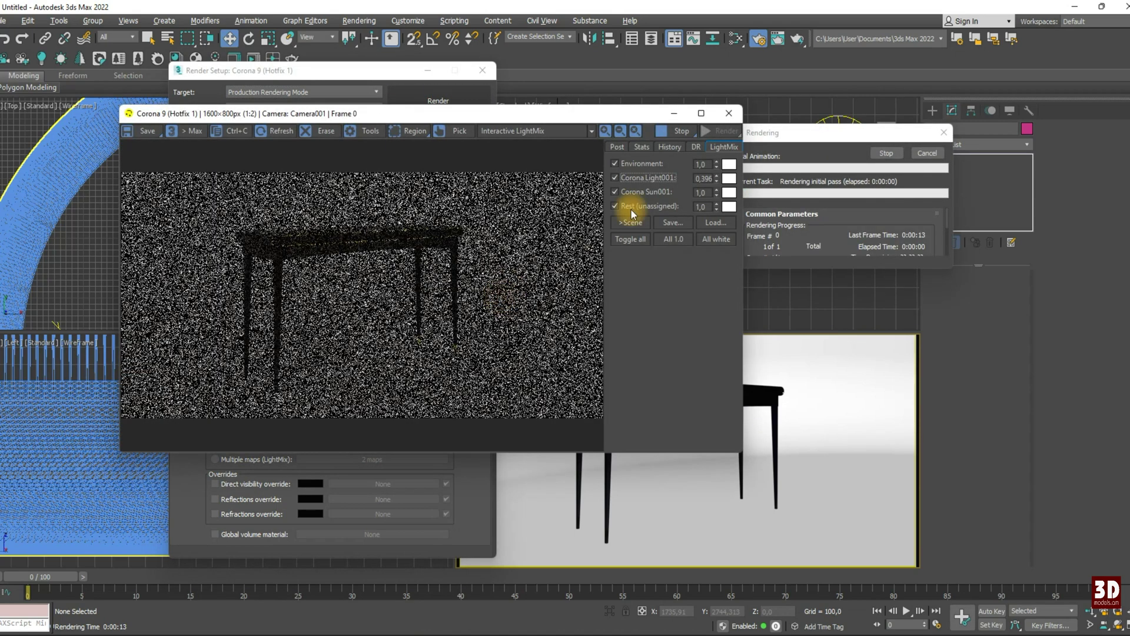
Step: Set the Corona Simple Exposure to 1,60 in the tone mapping controls
{"action": "left_click", "coordinate": [617, 147]}
{"action": "double_click", "coordinate": [701, 209]}
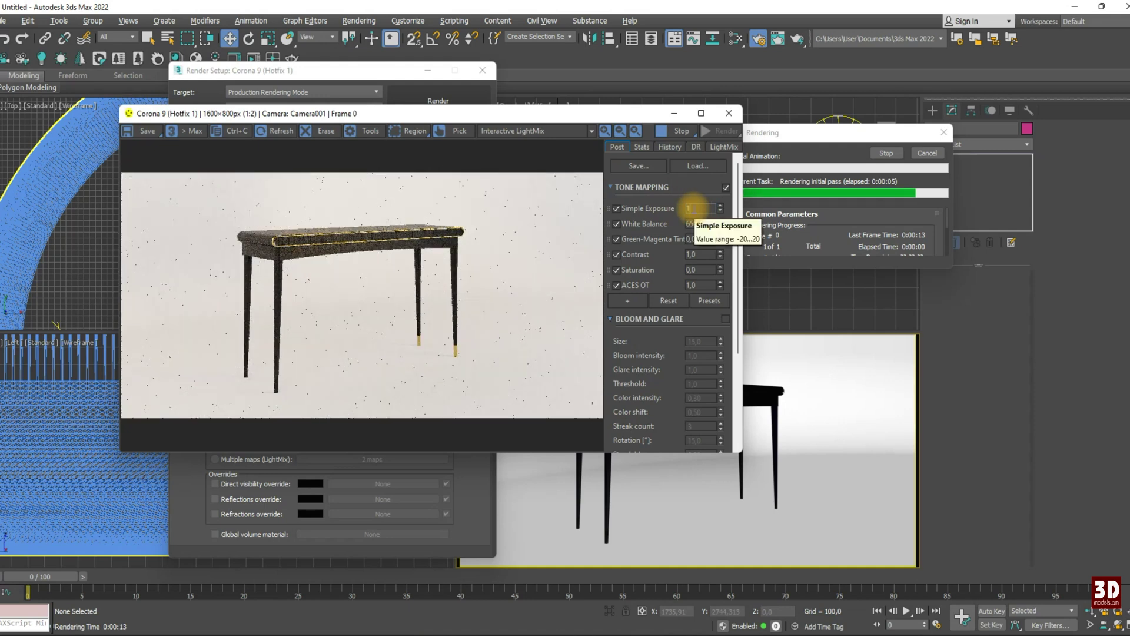
{"action": "type", "text": ",6"}
{"action": "key", "text": "Return"}
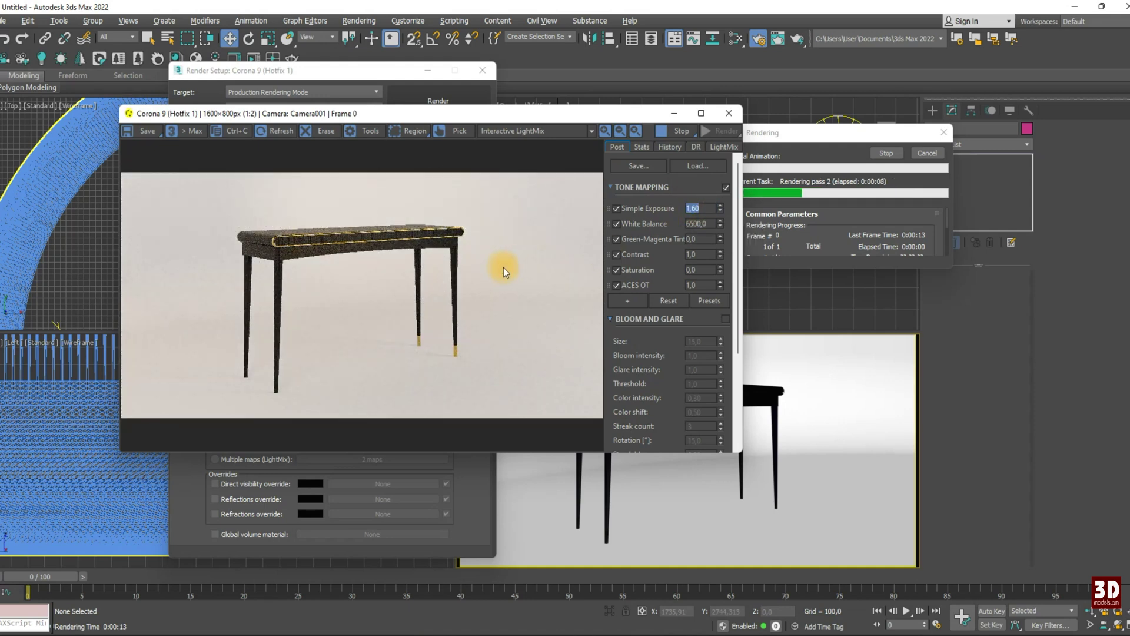
Step: Dim Corona Sun001 in the LightMix to 0.912
{"action": "left_click", "coordinate": [723, 147]}
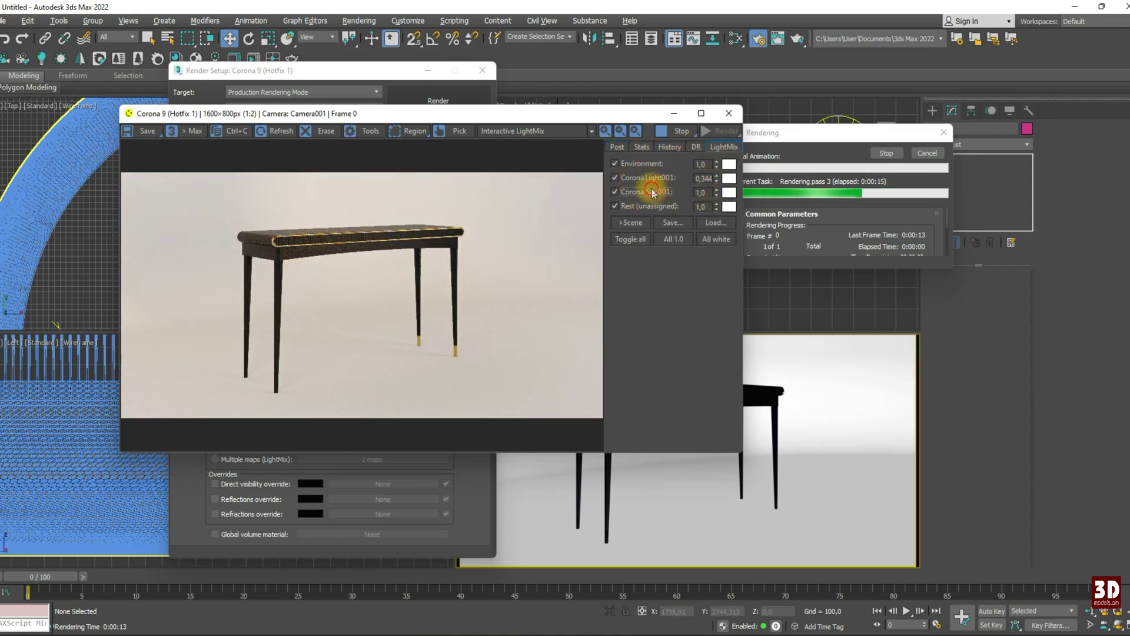
{"action": "left_click_drag", "start_coordinate": [716, 193], "coordinate": [718, 212]}
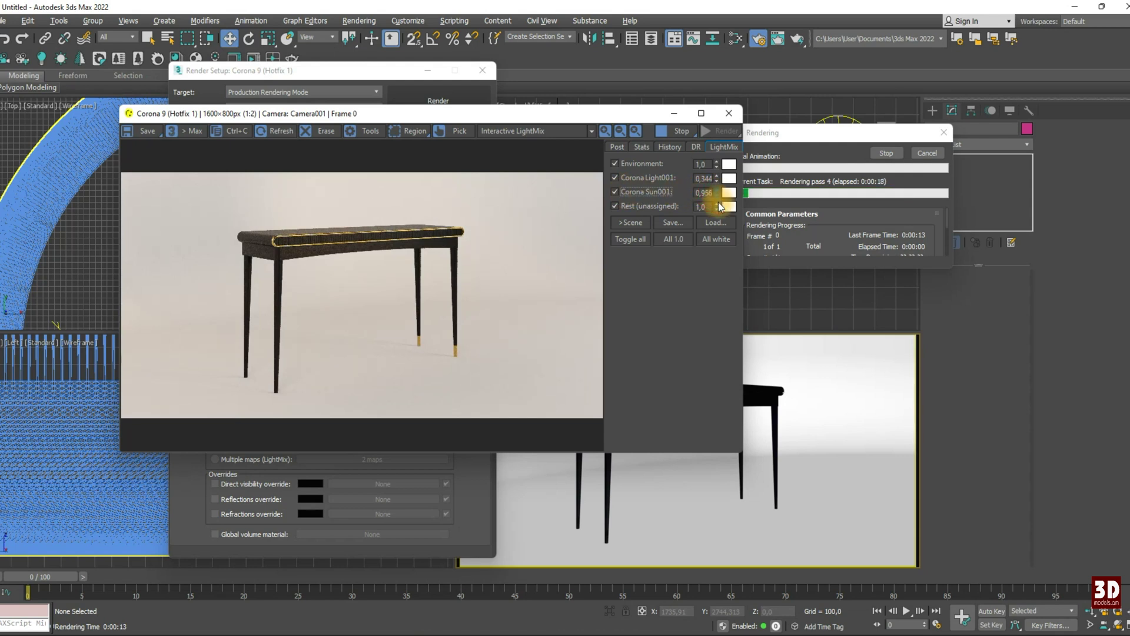
{"action": "left_click", "coordinate": [660, 206]}
{"action": "left_click", "coordinate": [647, 193]}
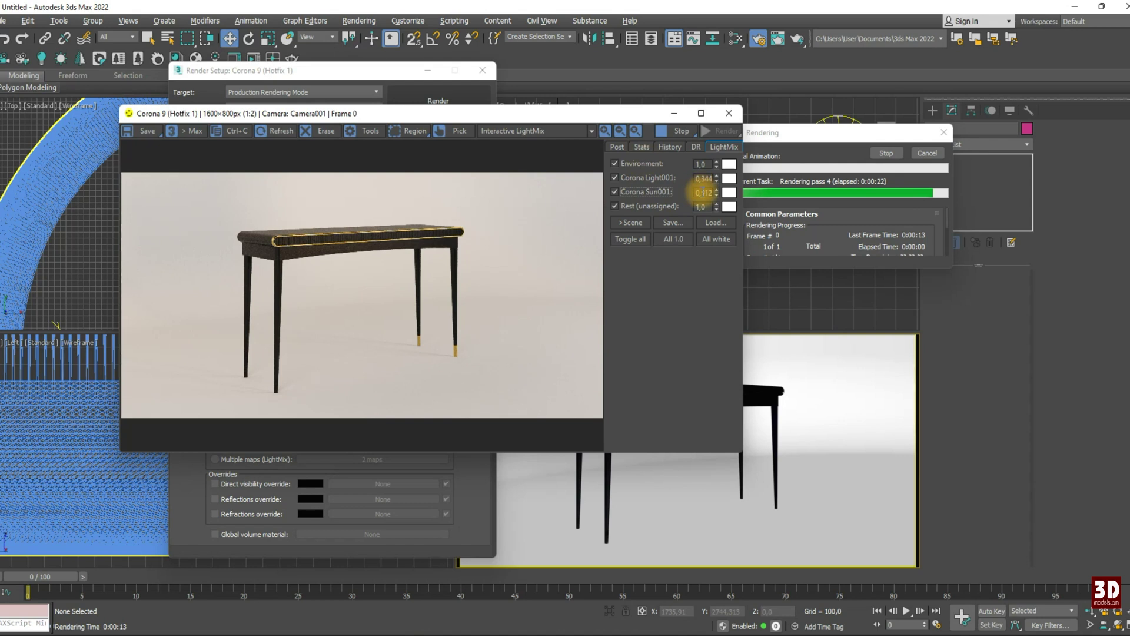
Step: Raise the render Contrast to 1,80, then stop the render
{"action": "left_click", "coordinate": [617, 147]}
{"action": "left_click", "coordinate": [695, 223]}
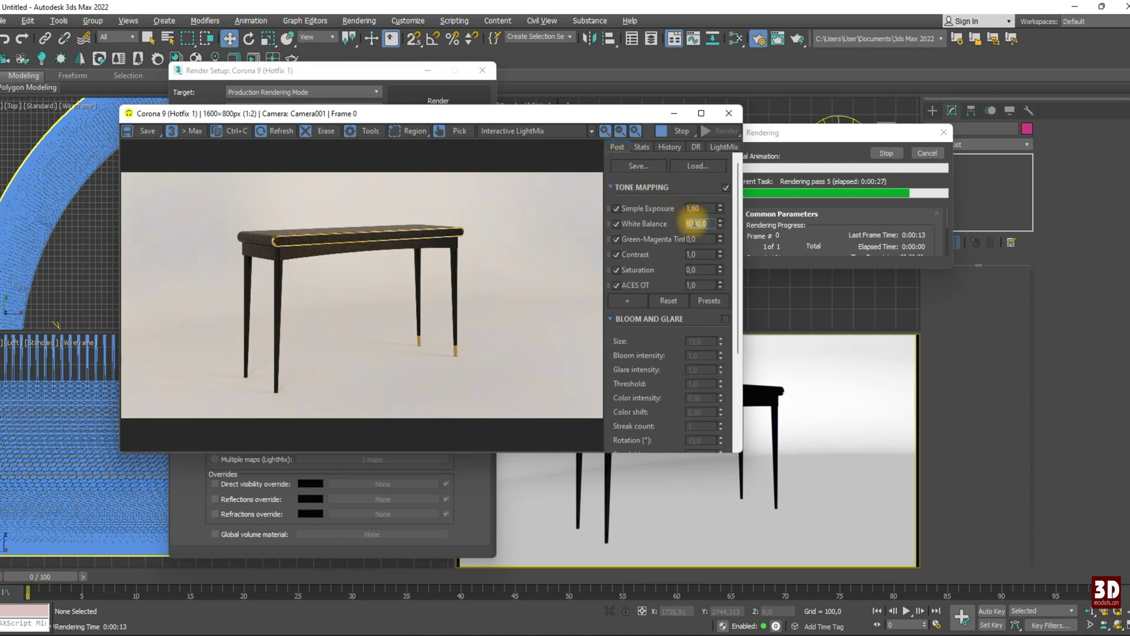
{"action": "left_click", "coordinate": [686, 255]}
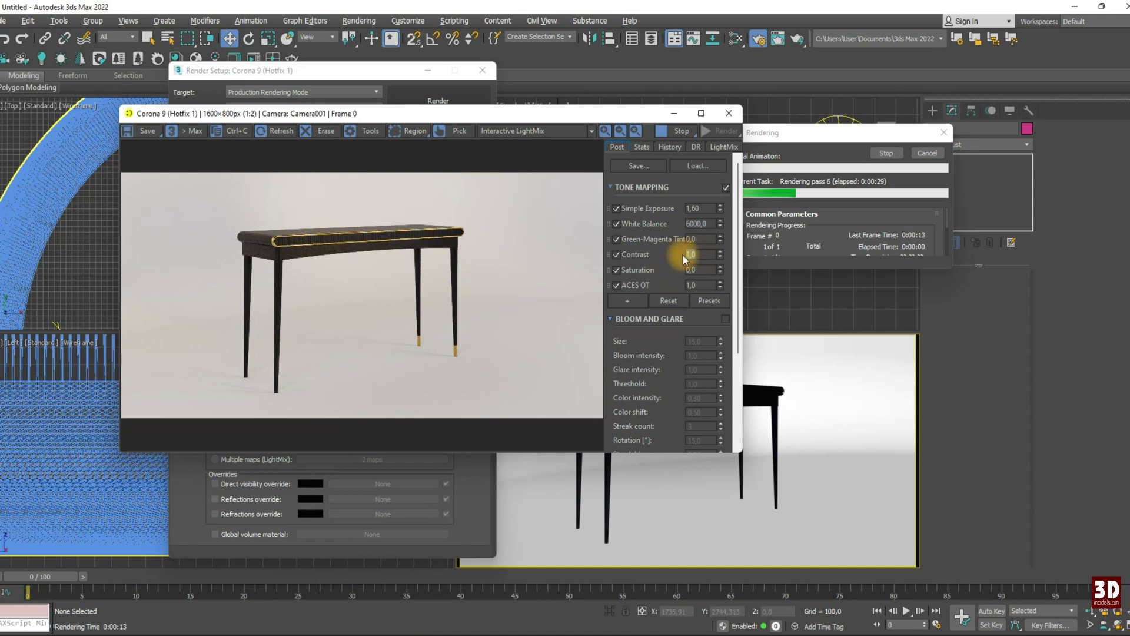
{"action": "type", "text": ",8"}
{"action": "key", "text": "Return"}
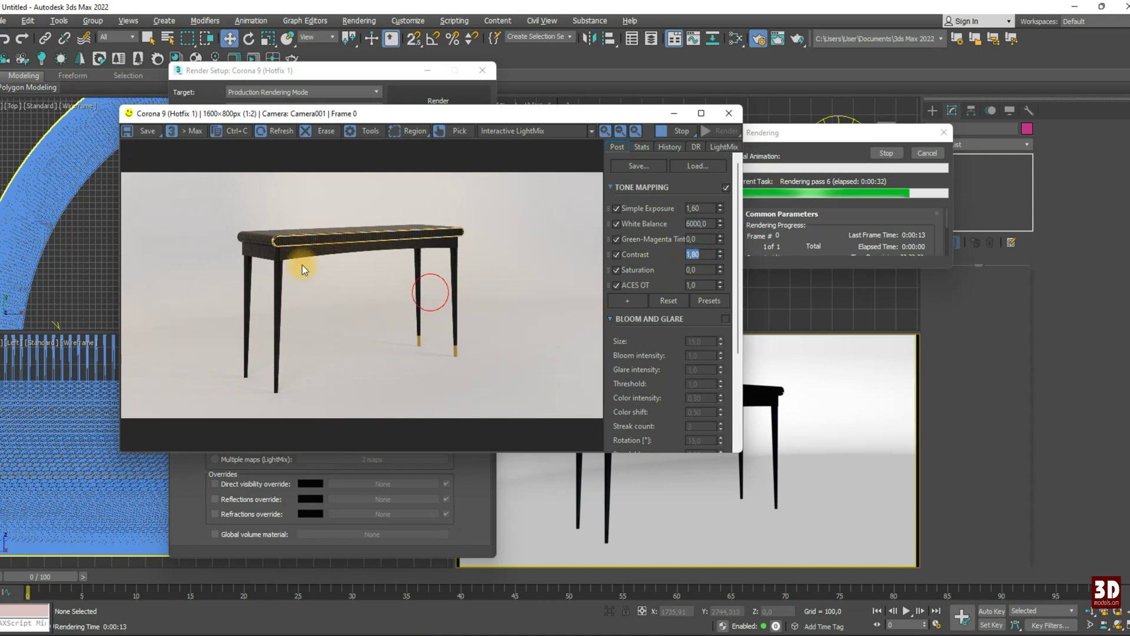
{"action": "scroll", "coordinate": [264, 233], "scroll_direction": "up", "scroll_amount": 2}
{"action": "scroll", "coordinate": [281, 231], "scroll_direction": "down", "scroll_amount": 2}
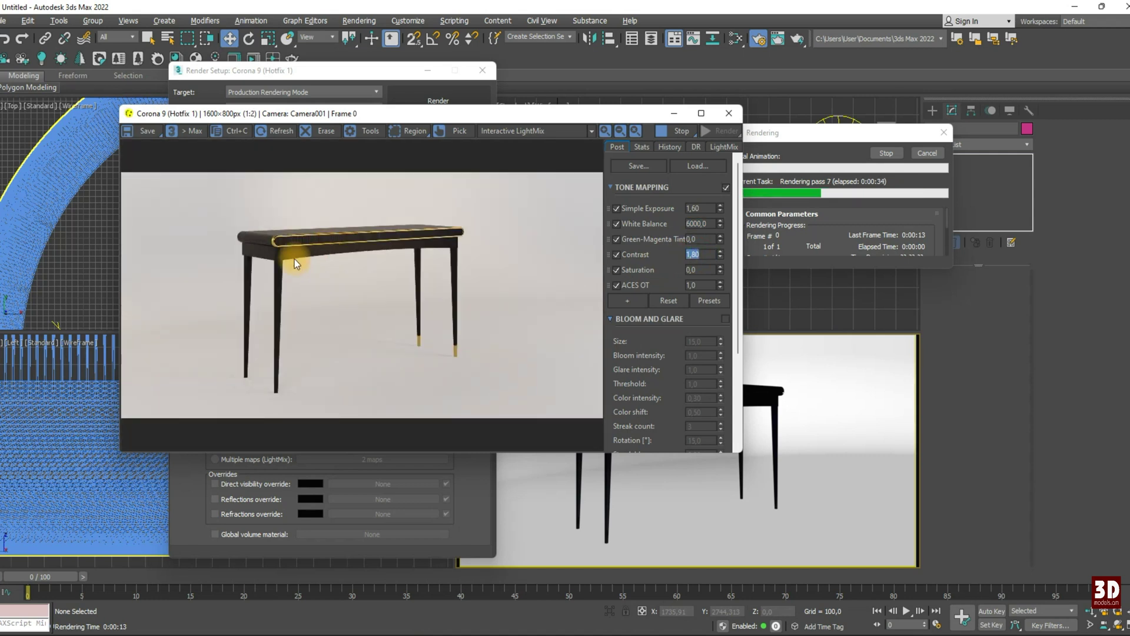
{"action": "left_click", "coordinate": [886, 153]}
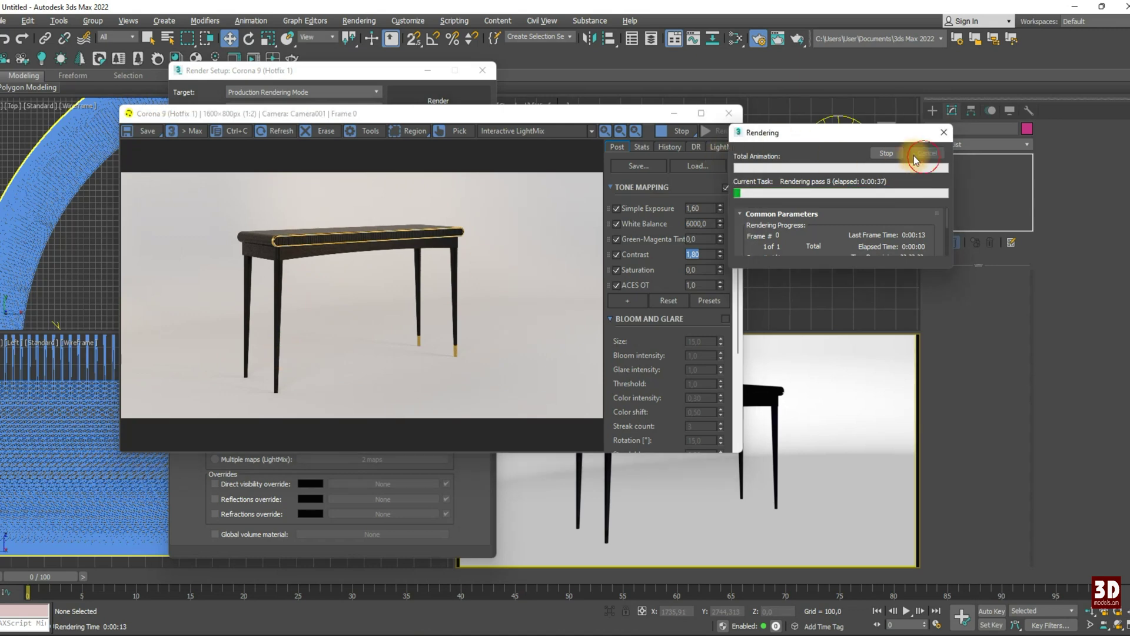
Step: Close the VFB and box-select the four table legs in the Front viewport
{"action": "left_click", "coordinate": [729, 120]}
{"action": "left_click", "coordinate": [610, 537]}
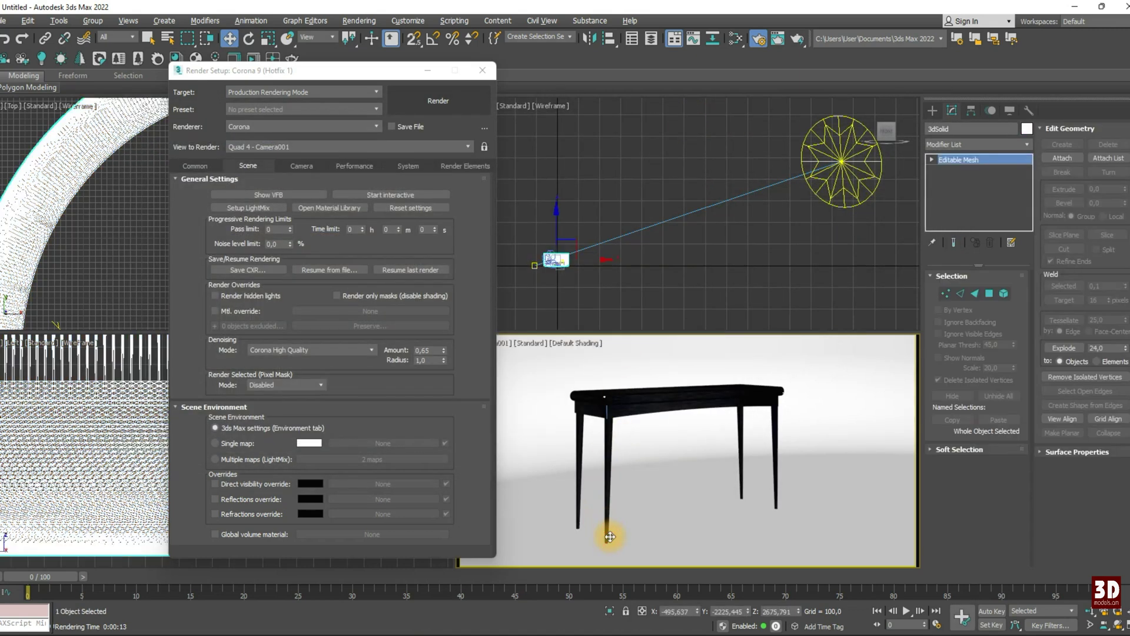
{"action": "left_click", "coordinate": [566, 299]}
{"action": "scroll", "coordinate": [568, 260], "scroll_direction": "up", "scroll_amount": 5}
{"action": "scroll", "coordinate": [575, 276], "scroll_direction": "up", "scroll_amount": 3}
{"action": "scroll", "coordinate": [552, 305], "scroll_direction": "up", "scroll_amount": 2}
{"action": "scroll", "coordinate": [530, 283], "scroll_direction": "up", "scroll_amount": 3}
{"action": "scroll", "coordinate": [539, 224], "scroll_direction": "up", "scroll_amount": 3}
{"action": "scroll", "coordinate": [555, 177], "scroll_direction": "up", "scroll_amount": 2}
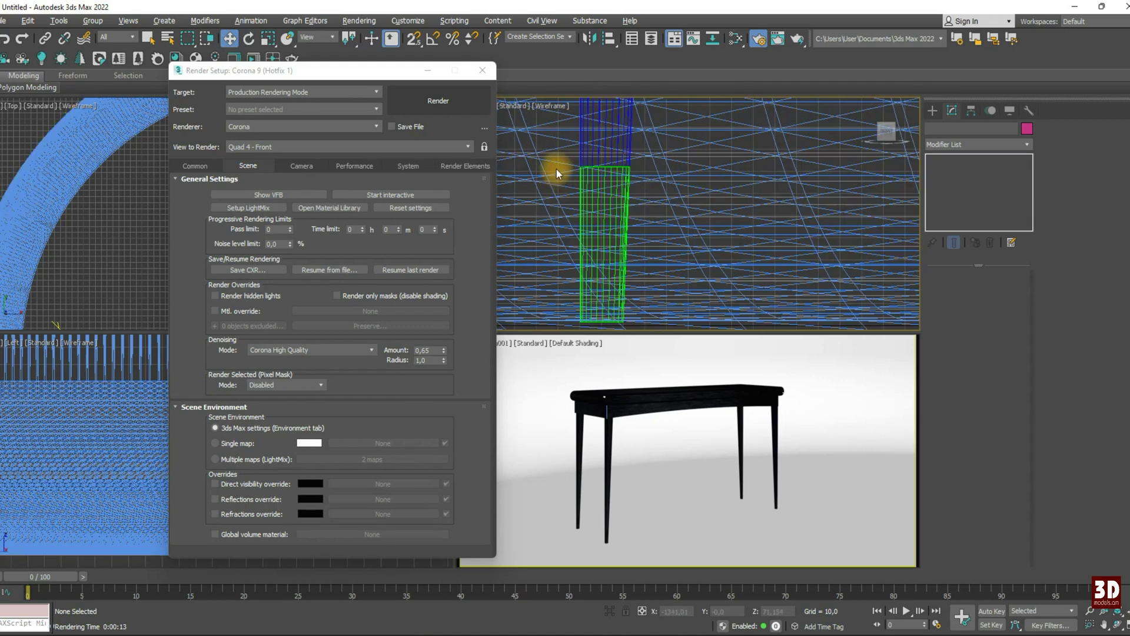
{"action": "left_click_drag", "start_coordinate": [552, 164], "coordinate": [656, 325]}
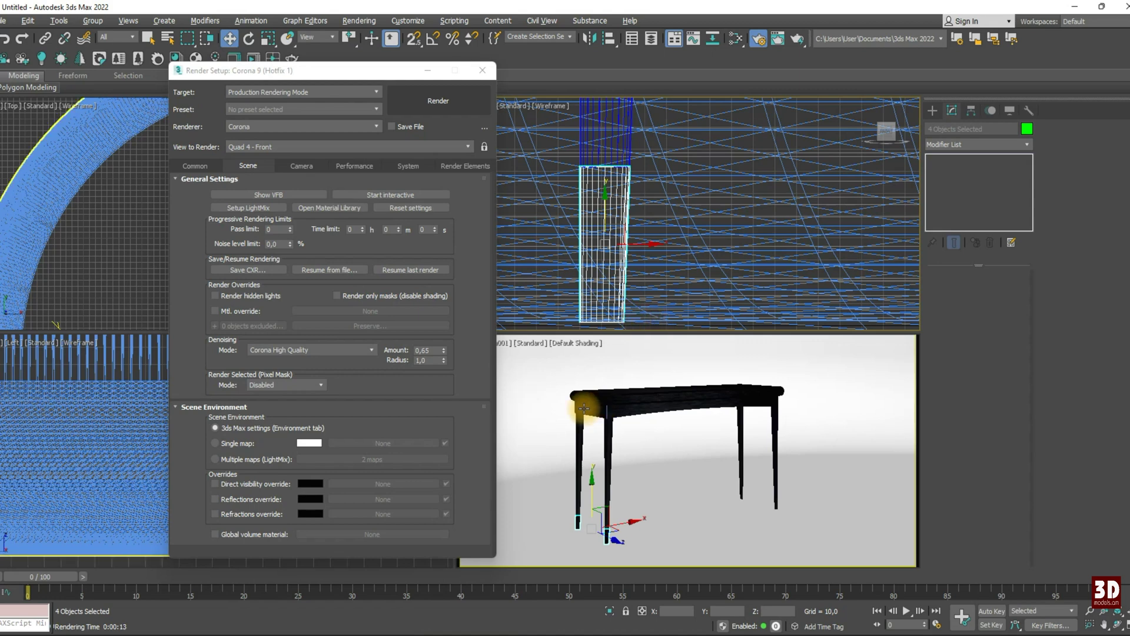
{"action": "left_click", "coordinate": [580, 429]}
Step: Inspect the legs' Aluminium Yellow Anodized material in the Slate Material Editor
{"action": "key", "text": "m"}
{"action": "scroll", "coordinate": [285, 290], "scroll_direction": "down", "scroll_amount": 2}
{"action": "scroll", "coordinate": [316, 328], "scroll_direction": "down", "scroll_amount": 3}
{"action": "scroll", "coordinate": [322, 287], "scroll_direction": "down", "scroll_amount": 2}
{"action": "scroll", "coordinate": [323, 287], "scroll_direction": "up", "scroll_amount": 3}
{"action": "double_click", "coordinate": [321, 278]}
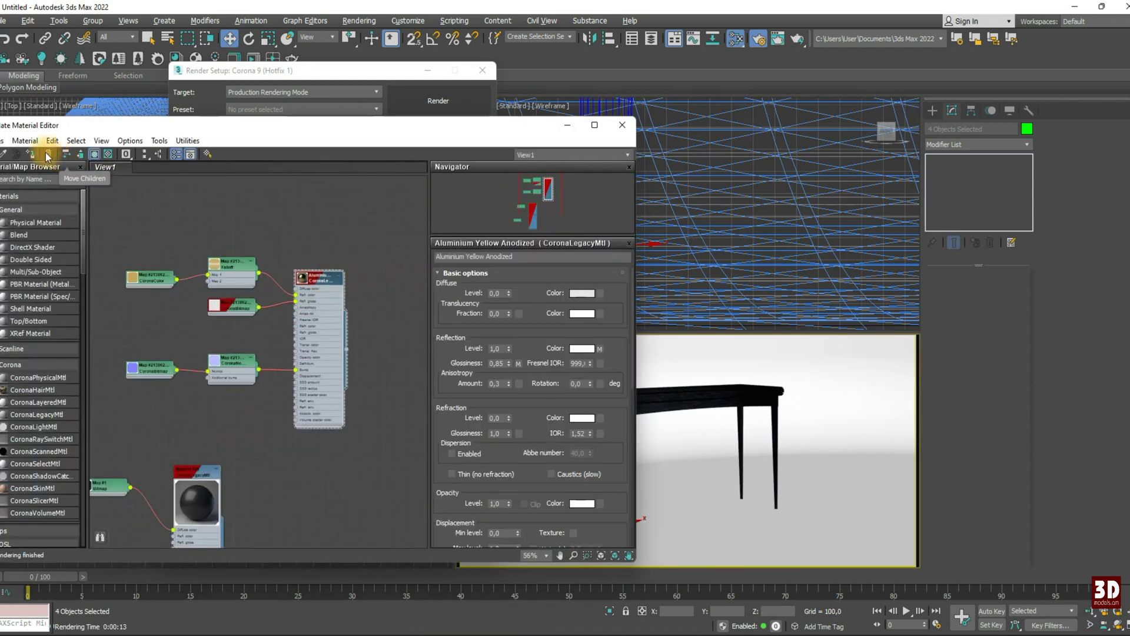
Step: Close the material editor, deselect the legs and start a new Corona render
{"action": "left_click", "coordinate": [620, 127]}
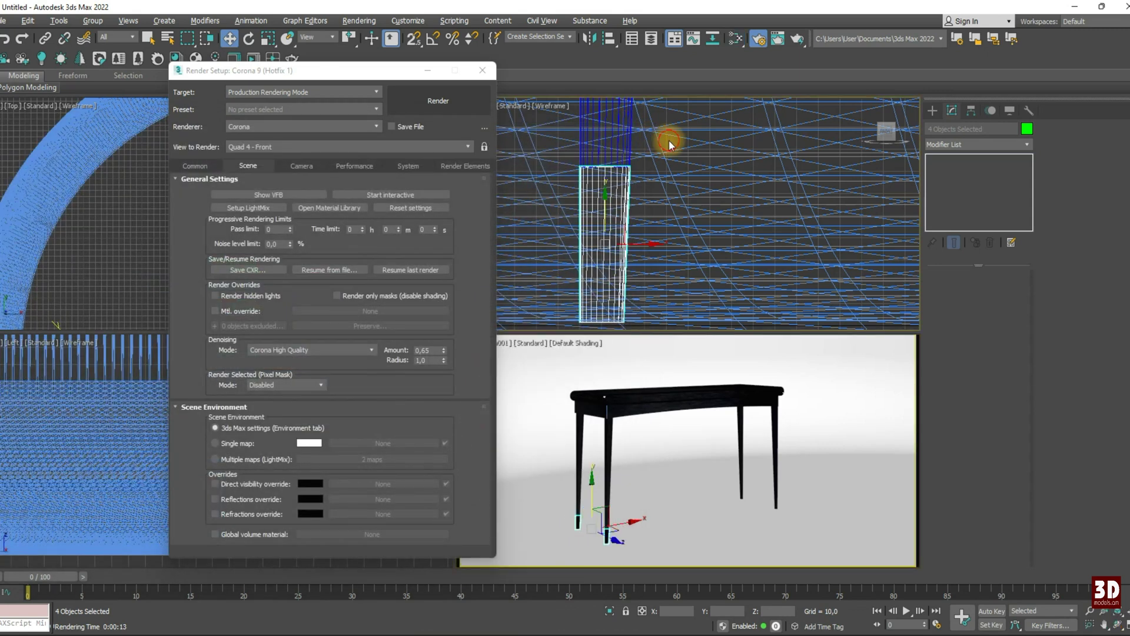
{"action": "left_click", "coordinate": [668, 140]}
{"action": "left_click", "coordinate": [446, 101]}
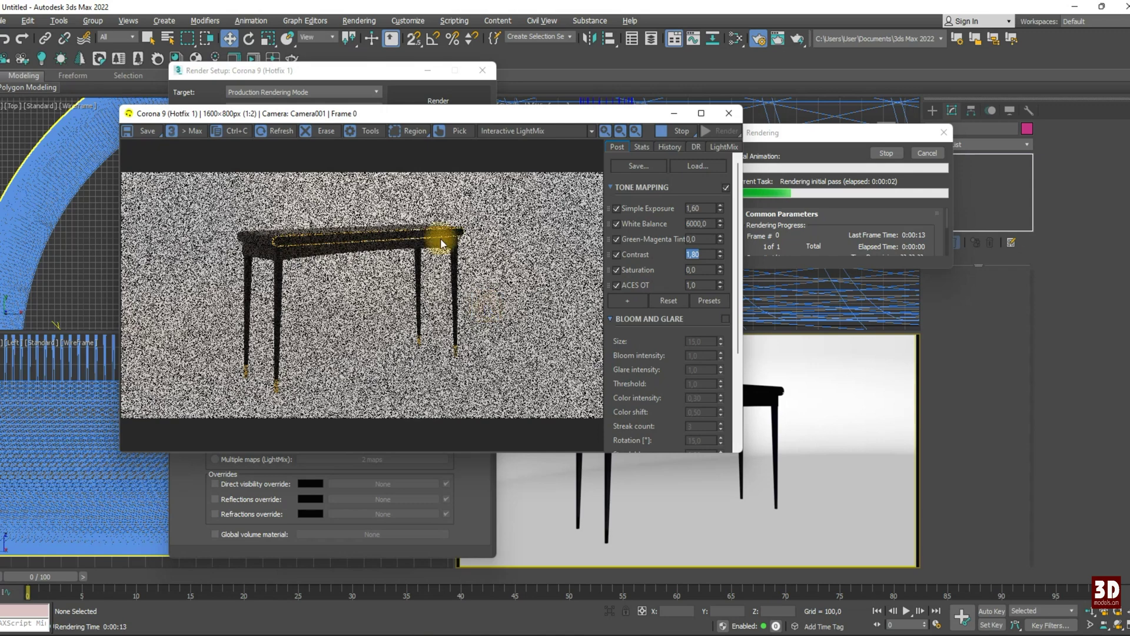
Step: Maximize the Corona VFB at 1:1, view the Stats tab, then restore the window
{"action": "double_click", "coordinate": [407, 113]}
{"action": "scroll", "coordinate": [488, 318], "scroll_direction": "up", "scroll_amount": 1}
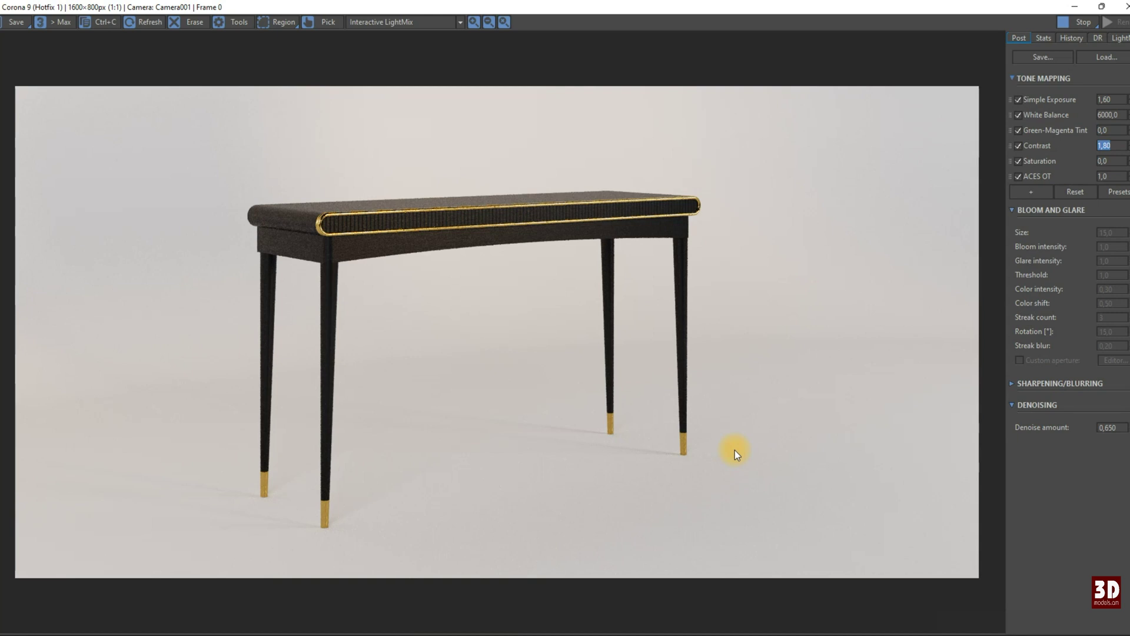
{"action": "left_click", "coordinate": [1046, 39]}
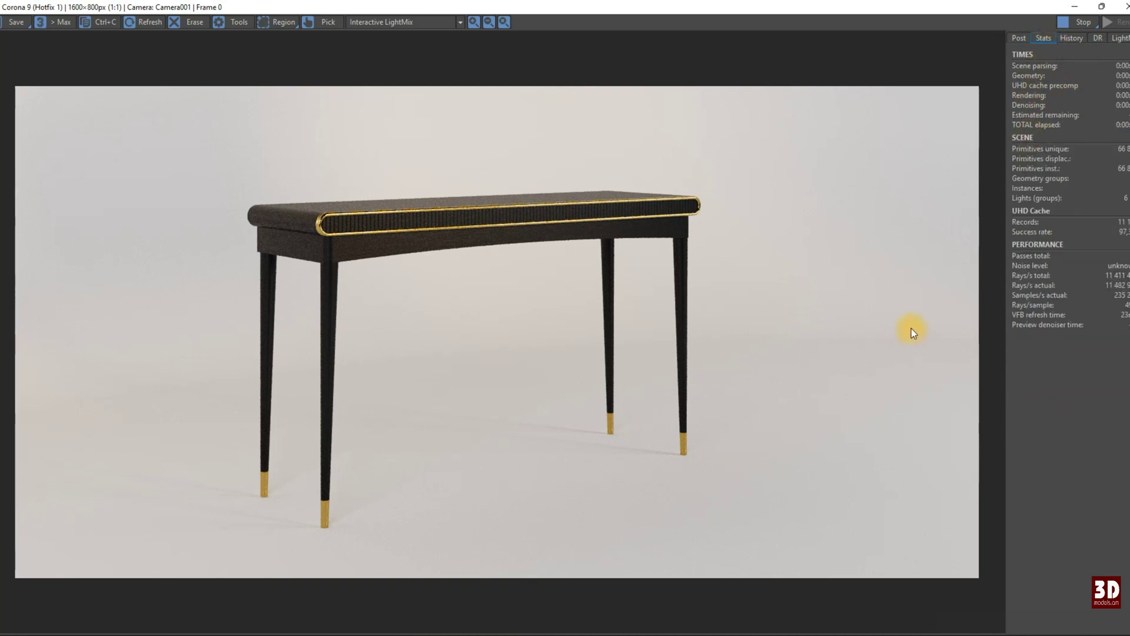
{"action": "left_click_drag", "start_coordinate": [903, 6], "coordinate": [470, 140]}
{"action": "scroll", "coordinate": [406, 236], "scroll_direction": "down", "scroll_amount": 1}
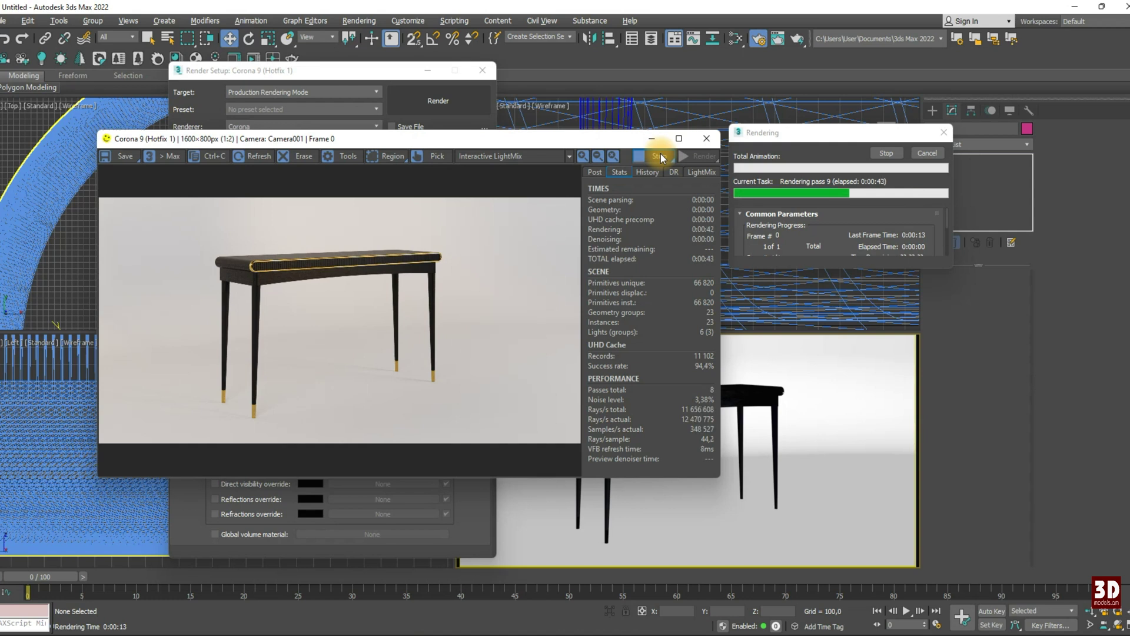
Step: Review the Post tone mapping and sharpening/blurring settings and the render statistics
{"action": "left_click", "coordinate": [596, 172]}
{"action": "scroll", "coordinate": [610, 365], "scroll_direction": "down", "scroll_amount": 2}
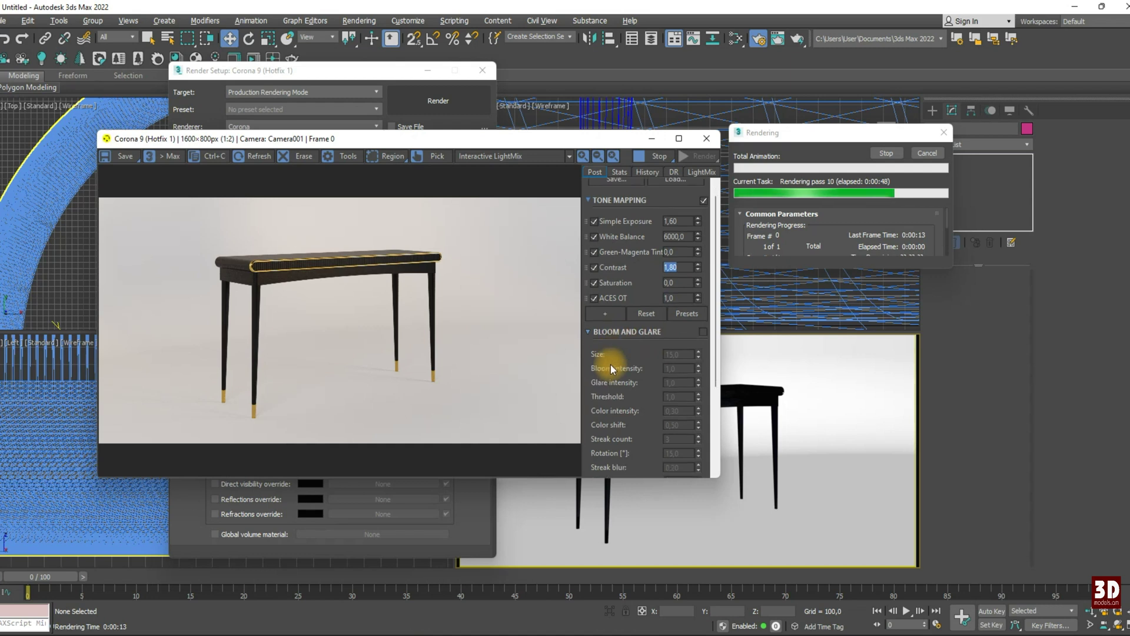
{"action": "scroll", "coordinate": [612, 431], "scroll_direction": "down", "scroll_amount": 1}
{"action": "scroll", "coordinate": [612, 431], "scroll_direction": "down", "scroll_amount": 1}
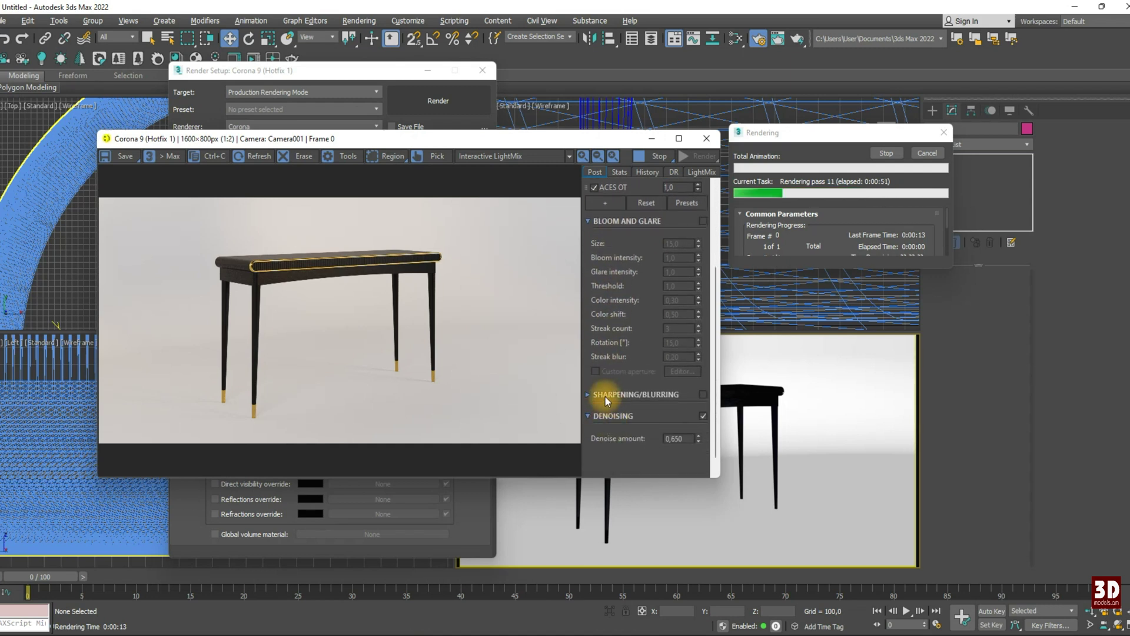
{"action": "scroll", "coordinate": [609, 318], "scroll_direction": "up", "scroll_amount": 2}
{"action": "scroll", "coordinate": [613, 278], "scroll_direction": "up", "scroll_amount": 1}
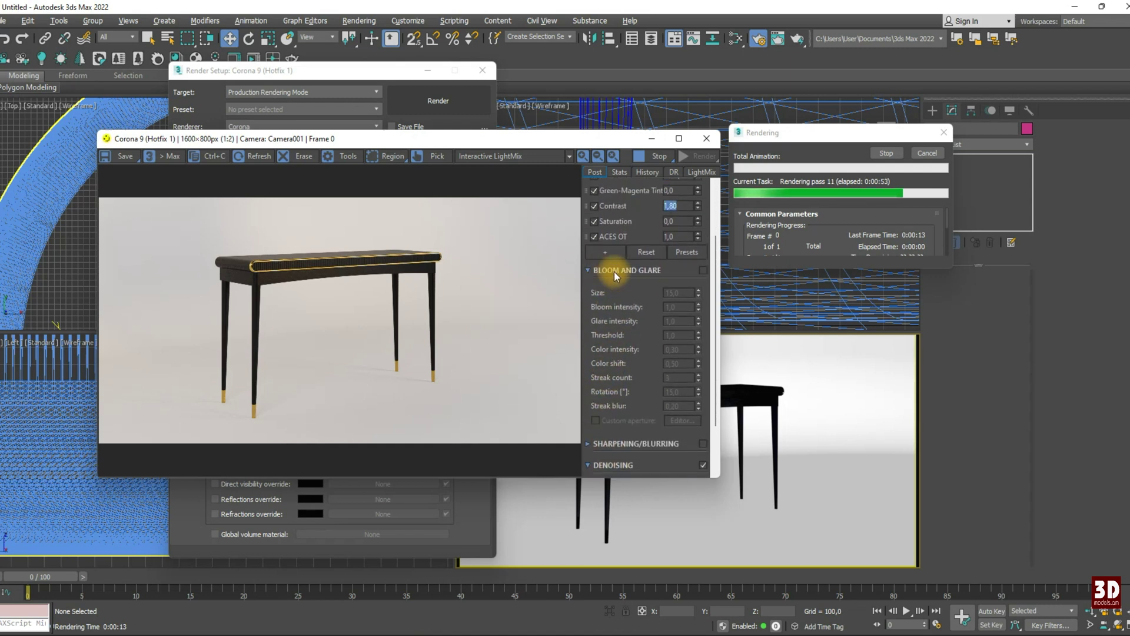
{"action": "scroll", "coordinate": [654, 279], "scroll_direction": "up", "scroll_amount": 1}
{"action": "scroll", "coordinate": [648, 306], "scroll_direction": "down", "scroll_amount": 3}
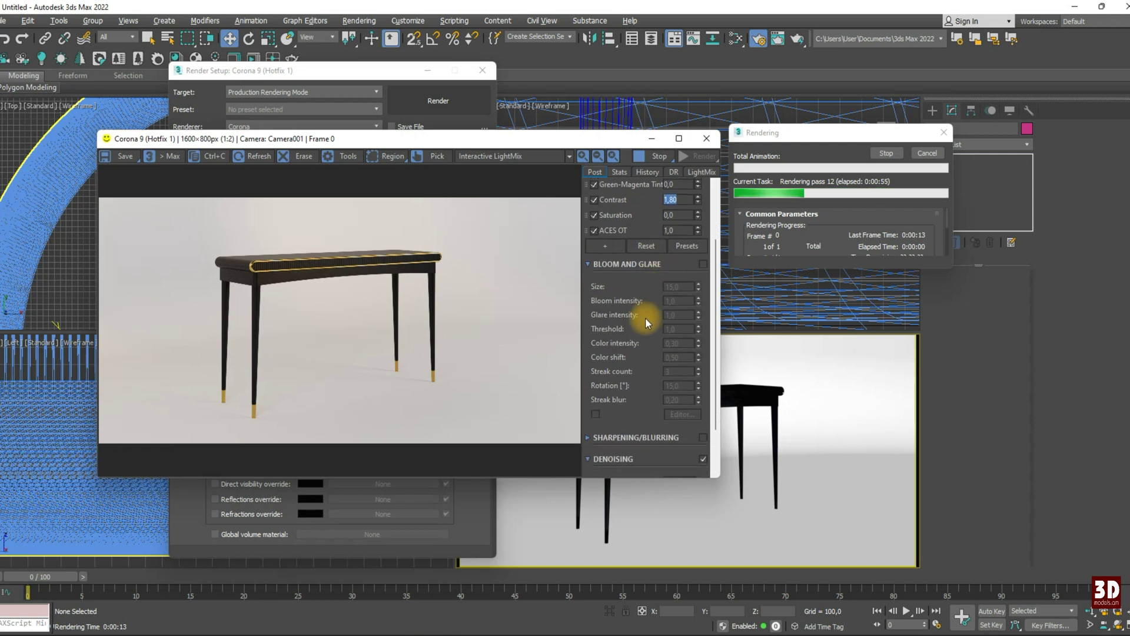
{"action": "scroll", "coordinate": [641, 377], "scroll_direction": "down", "scroll_amount": 1}
{"action": "left_click", "coordinate": [589, 380]}
{"action": "scroll", "coordinate": [612, 396], "scroll_direction": "down", "scroll_amount": 2}
{"action": "scroll", "coordinate": [633, 314], "scroll_direction": "up", "scroll_amount": 5}
{"action": "scroll", "coordinate": [635, 316], "scroll_direction": "down", "scroll_amount": 2}
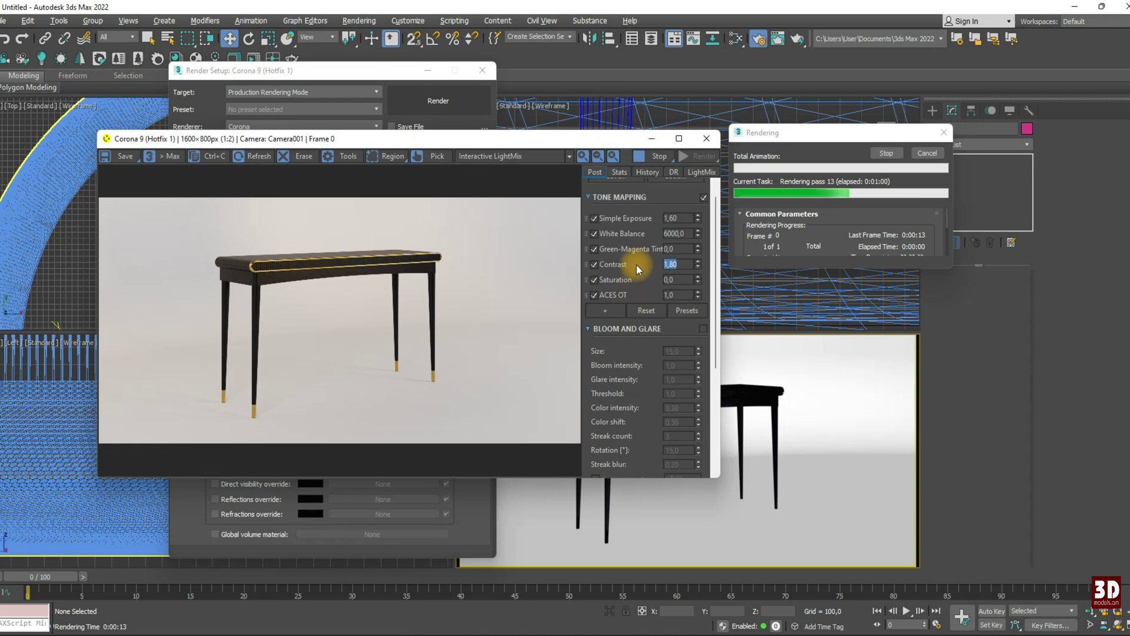
{"action": "scroll", "coordinate": [645, 236], "scroll_direction": "up", "scroll_amount": 4}
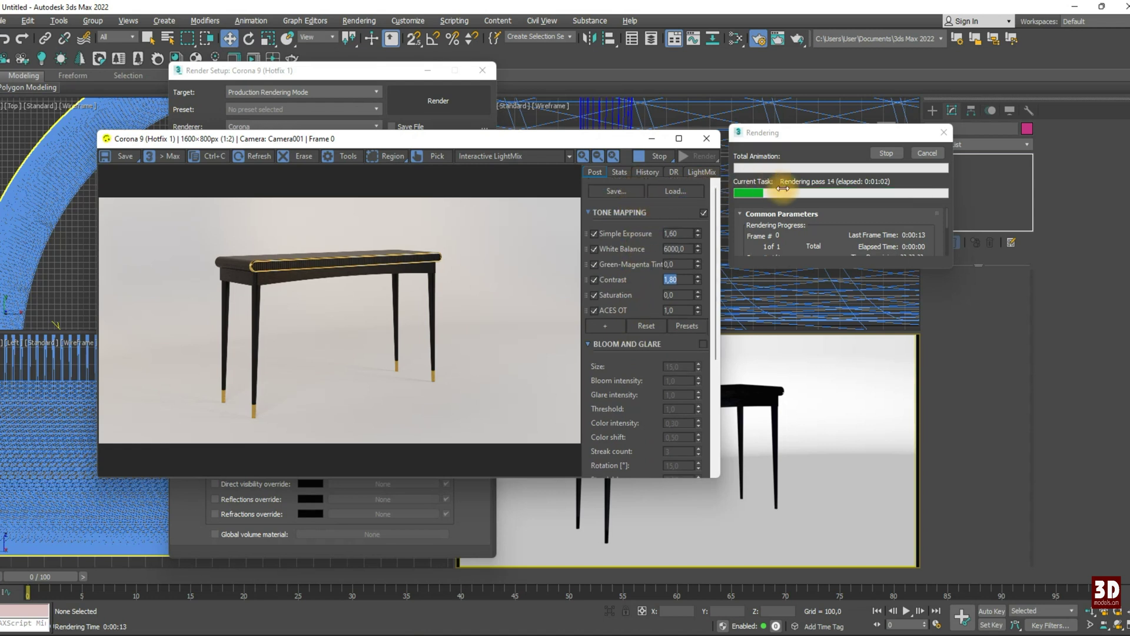
{"action": "left_click", "coordinate": [659, 157]}
{"action": "left_click", "coordinate": [618, 172]}
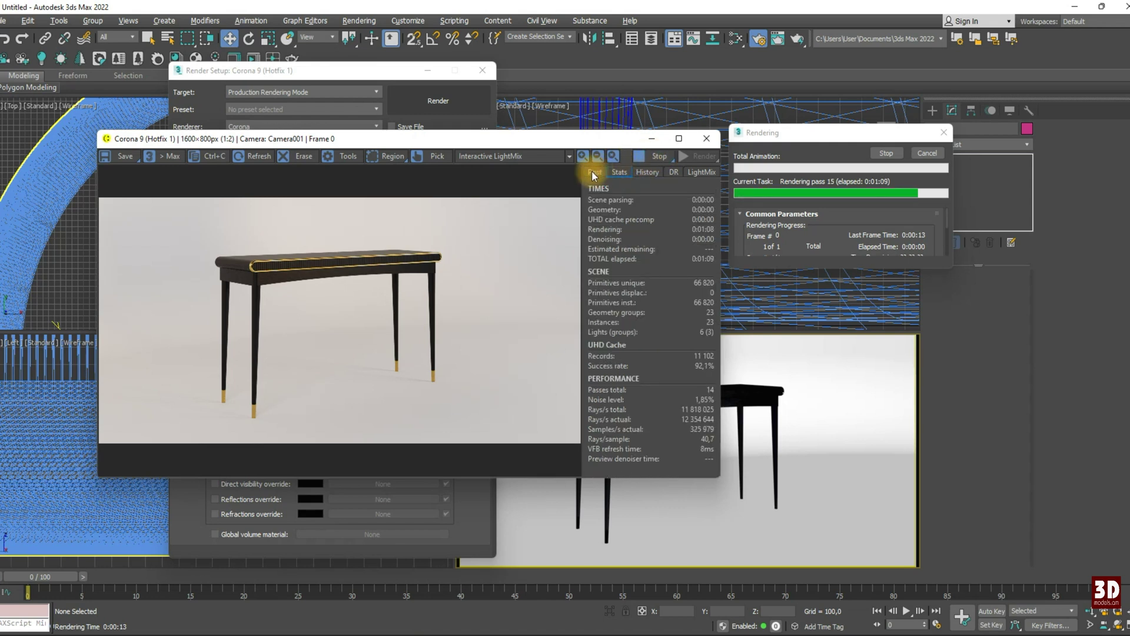
Step: Raise the Simple Exposure to 1,80 and recheck the render stats
{"action": "left_click", "coordinate": [594, 172]}
{"action": "left_click_drag", "start_coordinate": [671, 231], "coordinate": [682, 231]}
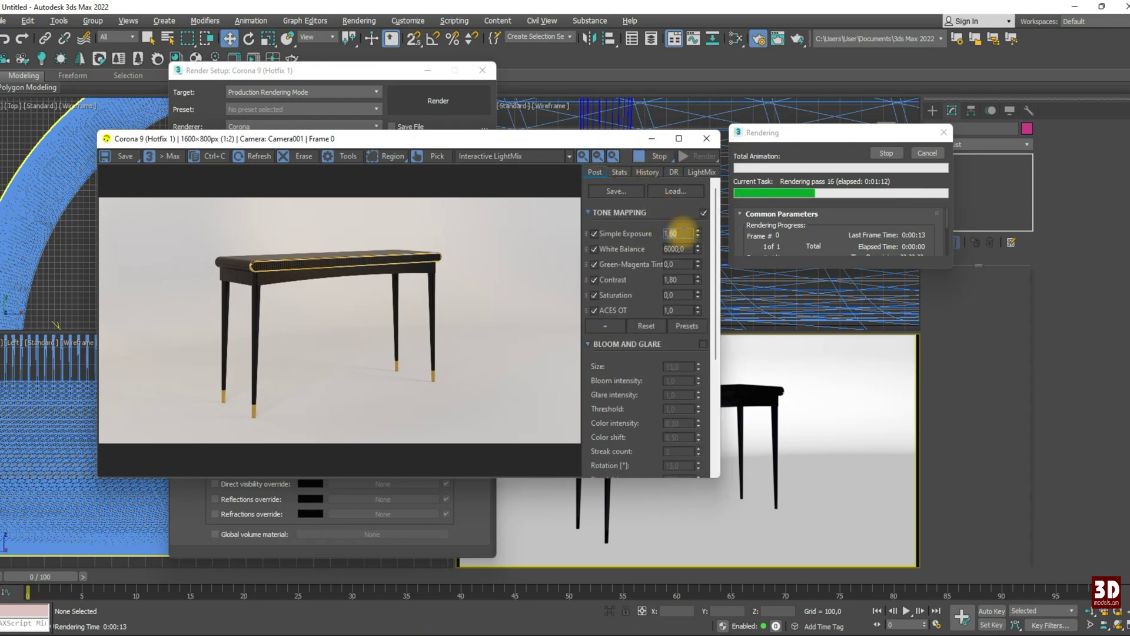
{"action": "type", "text": "1,8"}
{"action": "key", "text": "Return"}
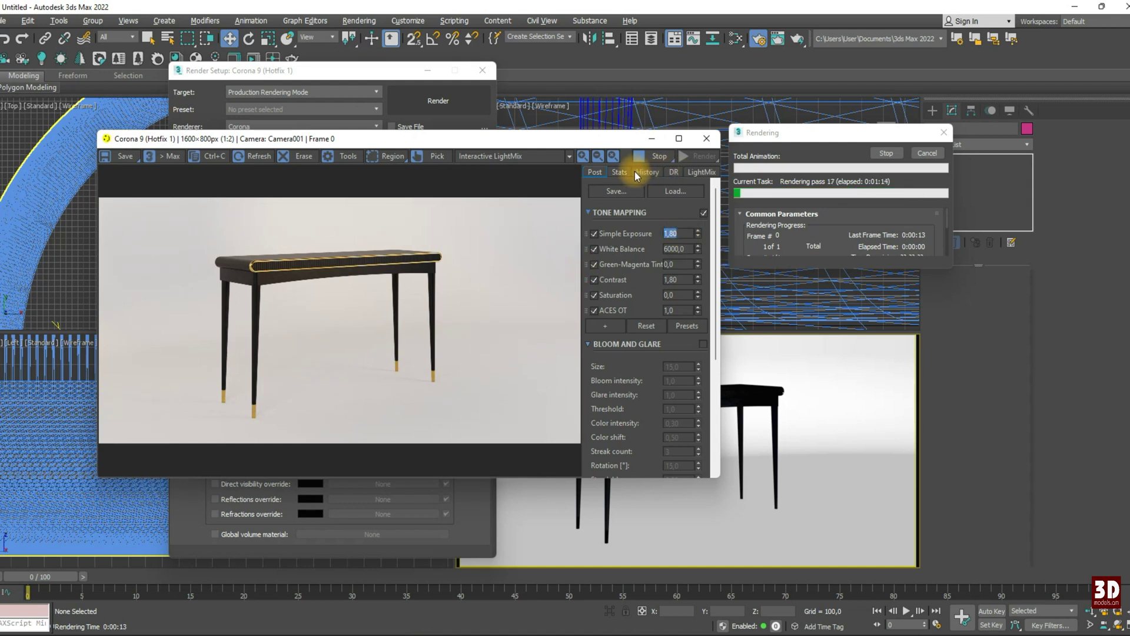
{"action": "left_click", "coordinate": [621, 172]}
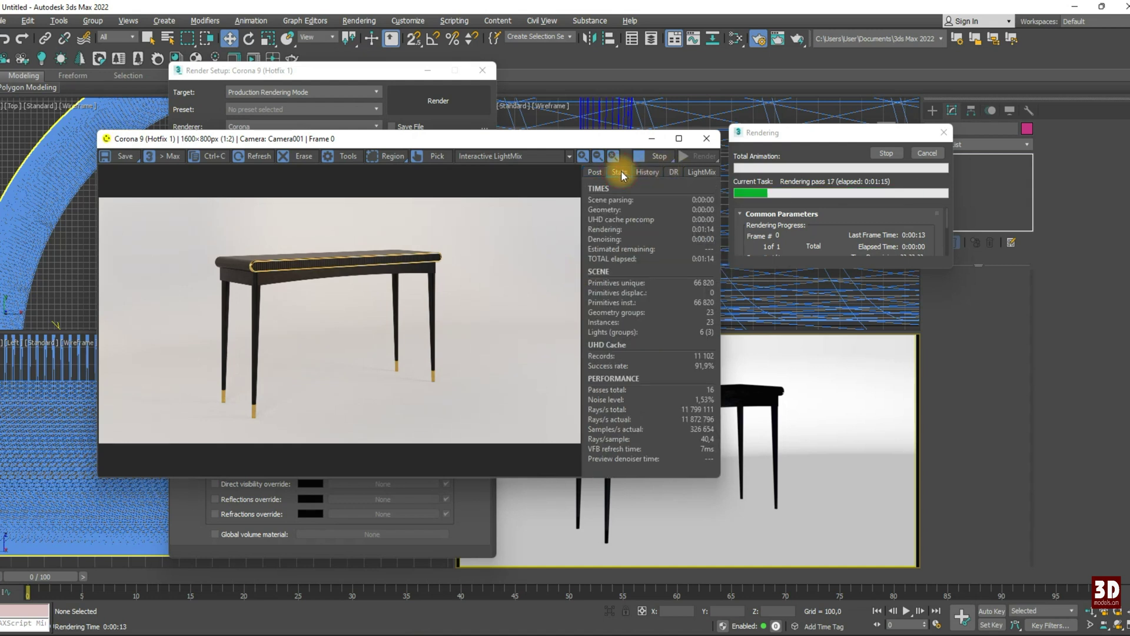
Step: Stop the render so it denoises, then show the final image full screen
{"action": "left_click", "coordinate": [653, 154]}
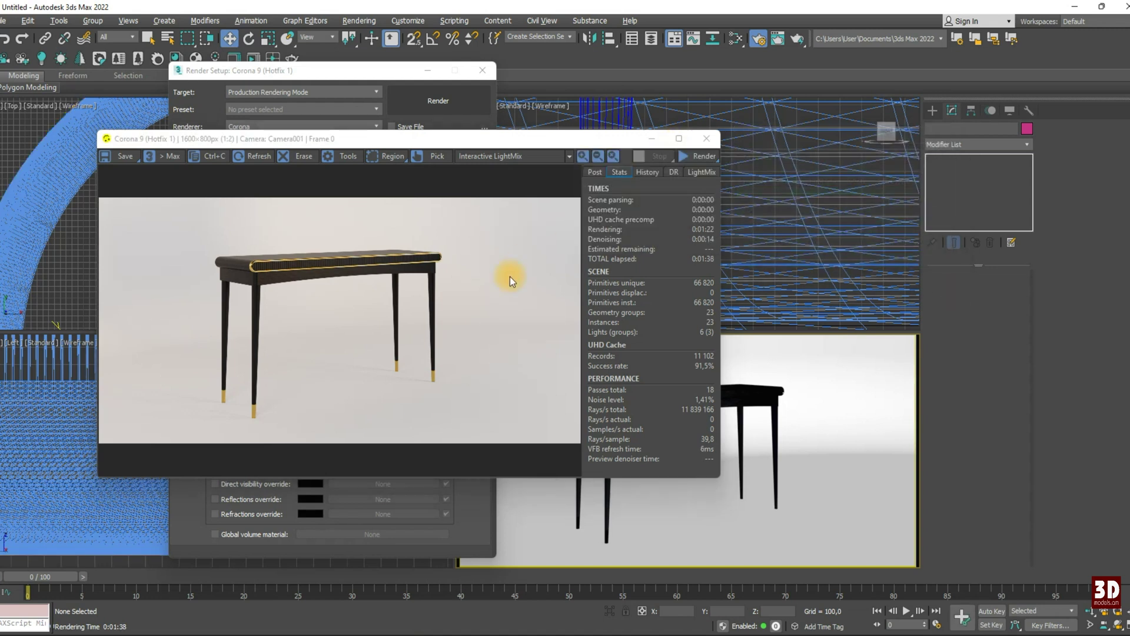
{"action": "left_click", "coordinate": [679, 138]}
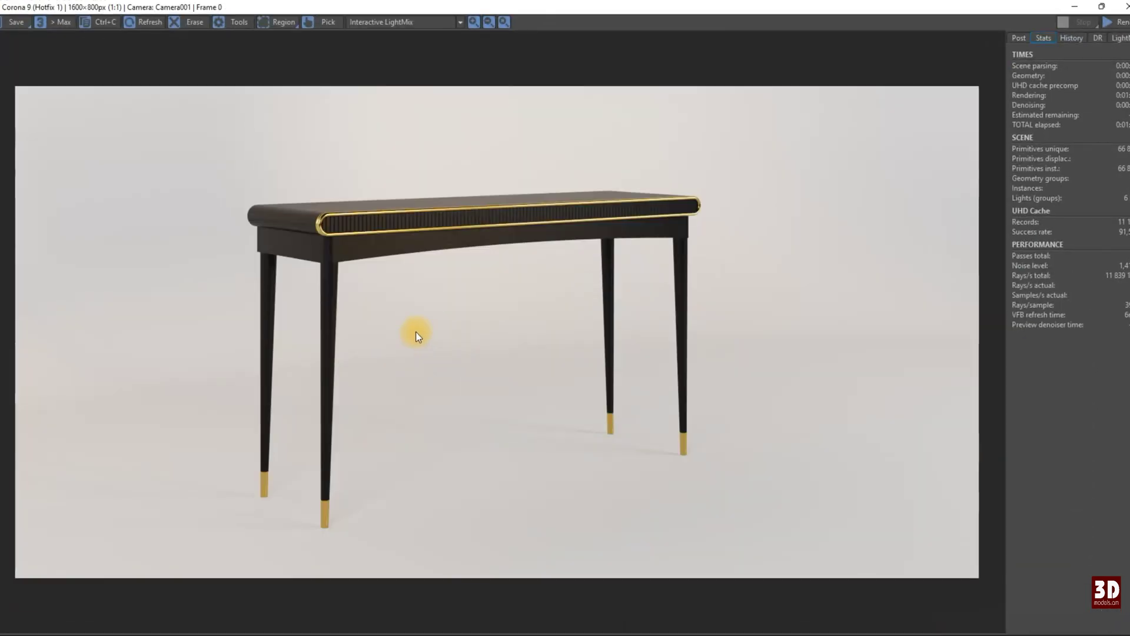
{"action": "scroll", "coordinate": [335, 255], "scroll_direction": "up", "scroll_amount": 1}
{"action": "scroll", "coordinate": [335, 256], "scroll_direction": "down", "scroll_amount": 1}
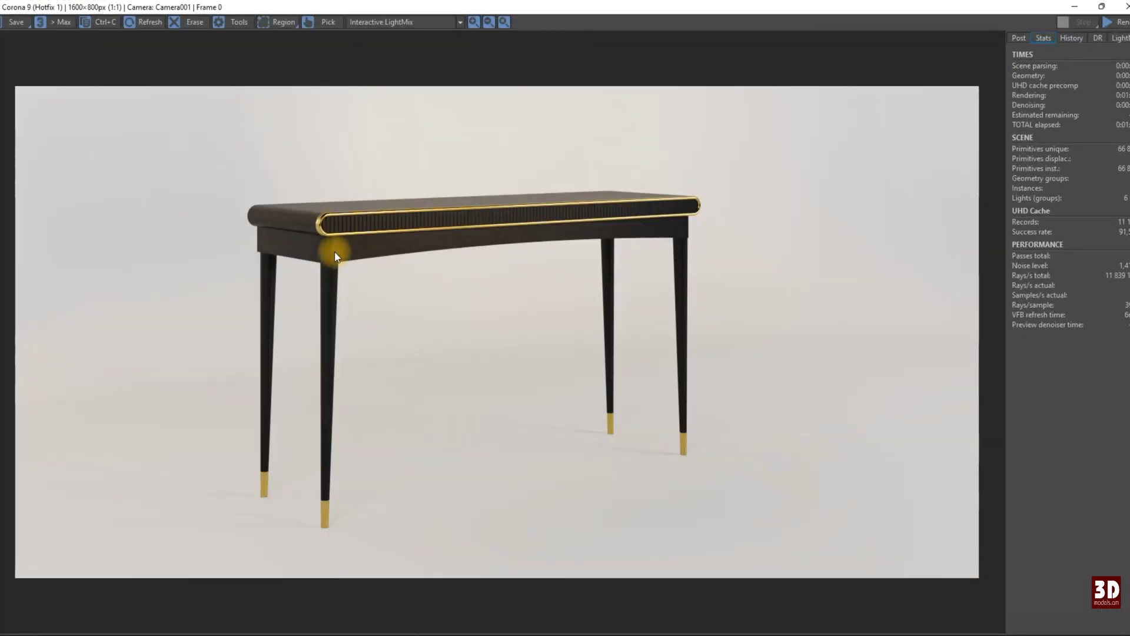